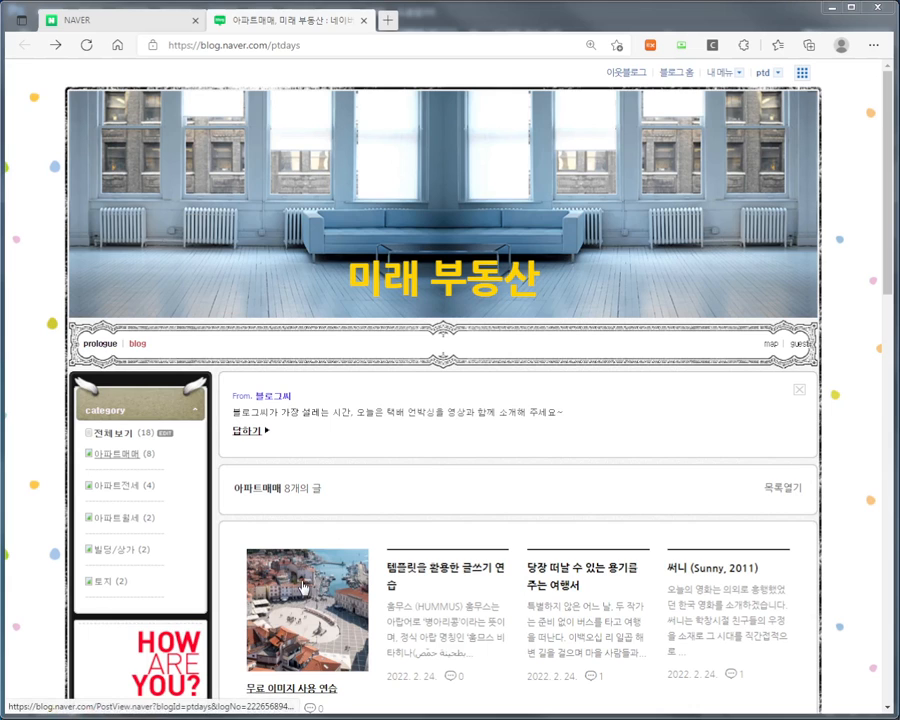
pyautogui.scroll(-3, 884, 256)
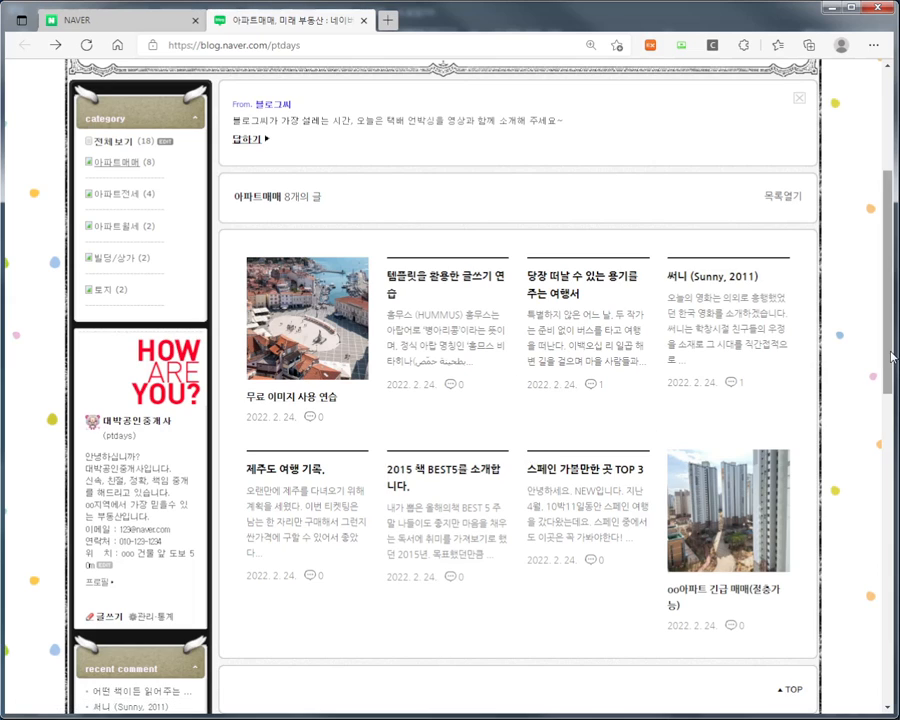
pyautogui.moveTo(891, 357); pyautogui.dragTo(893, 250)
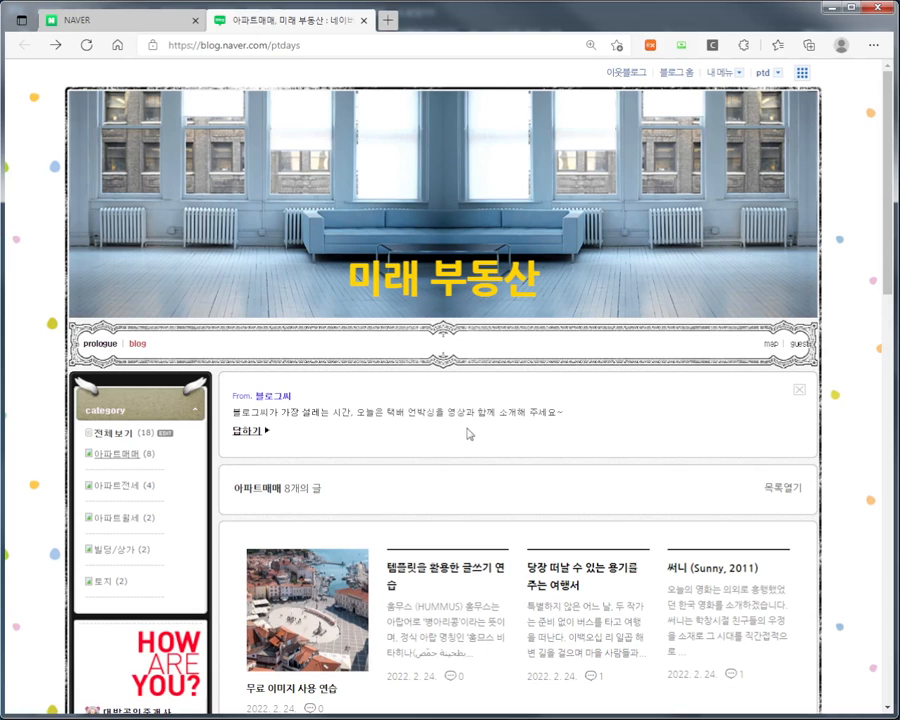
pyautogui.scroll(-2, 422, 462)
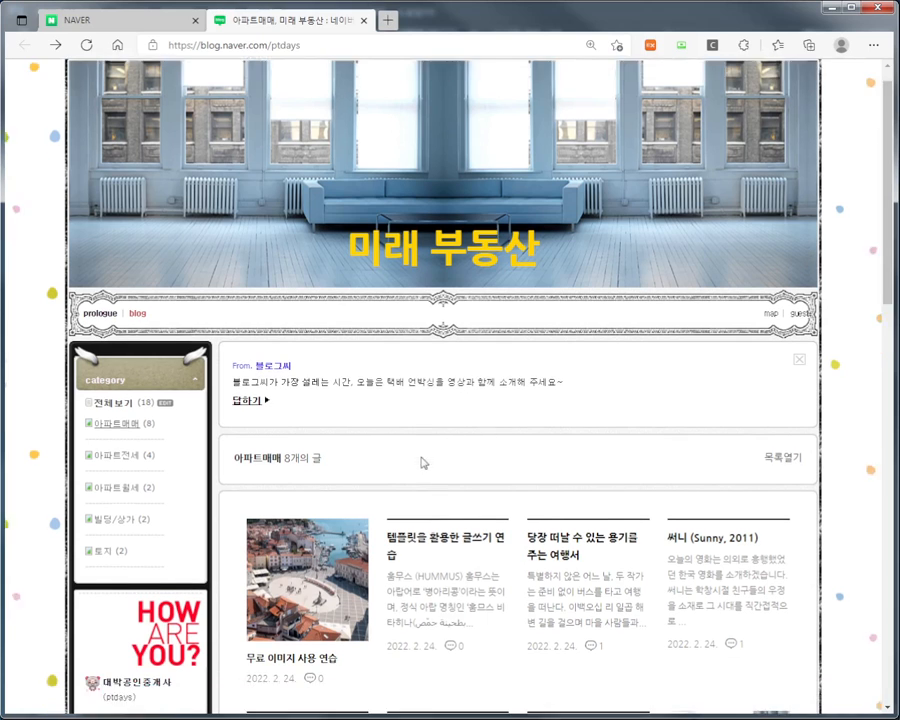
pyautogui.scroll(-3, 420, 458)
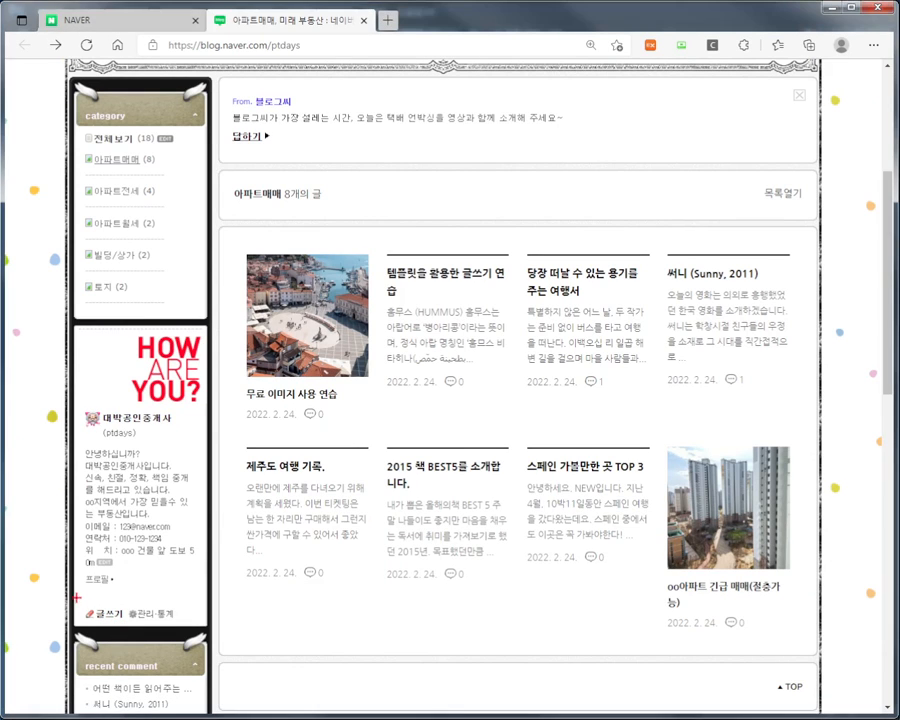
pyautogui.moveTo(76, 598); pyautogui.dragTo(127, 625)
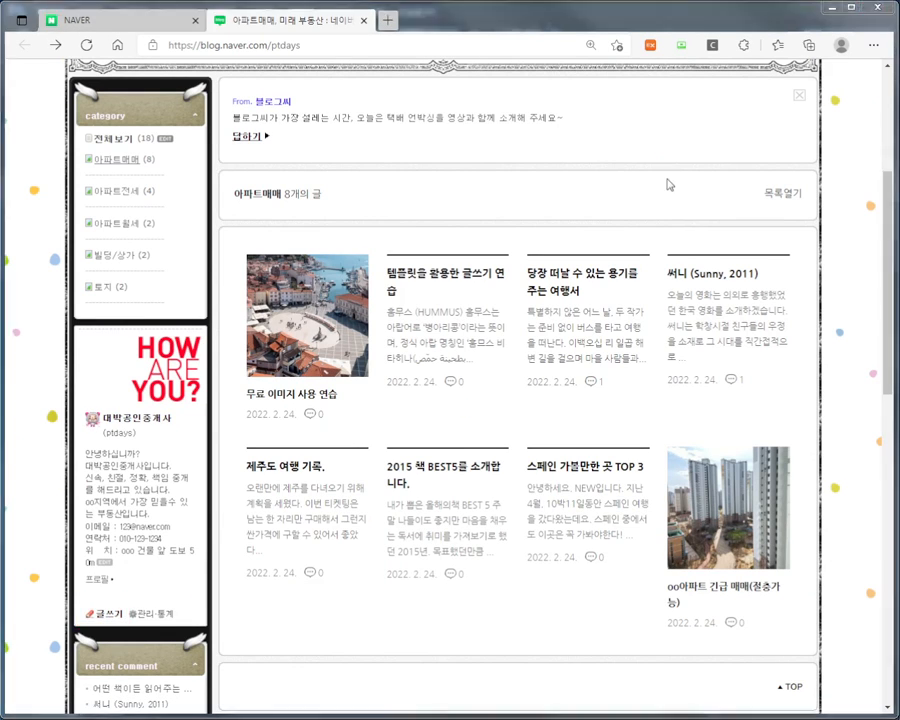
pyautogui.scroll(3, 664, 184)
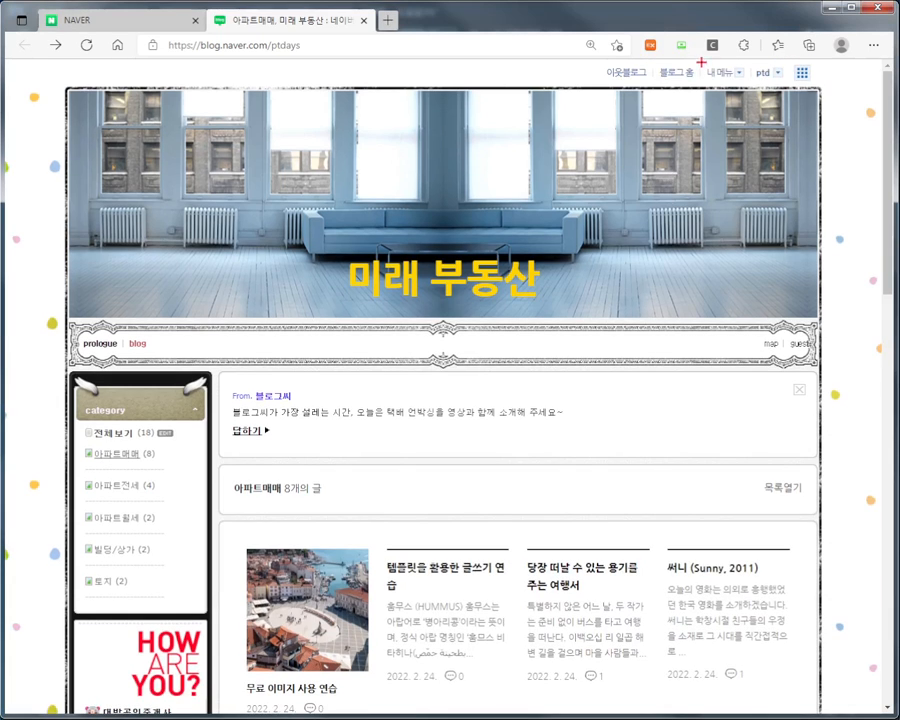
pyautogui.moveTo(703, 61); pyautogui.dragTo(748, 84)
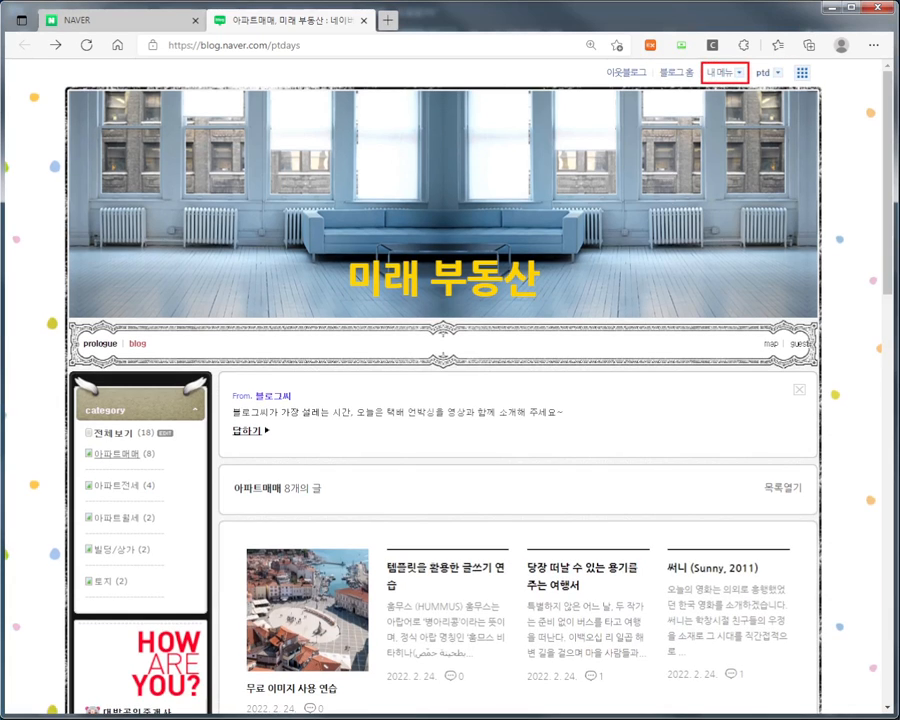
# Step: Start a new blog post and place the cursor in its body
pyautogui.click(738, 73)
pyautogui.click(716, 107)
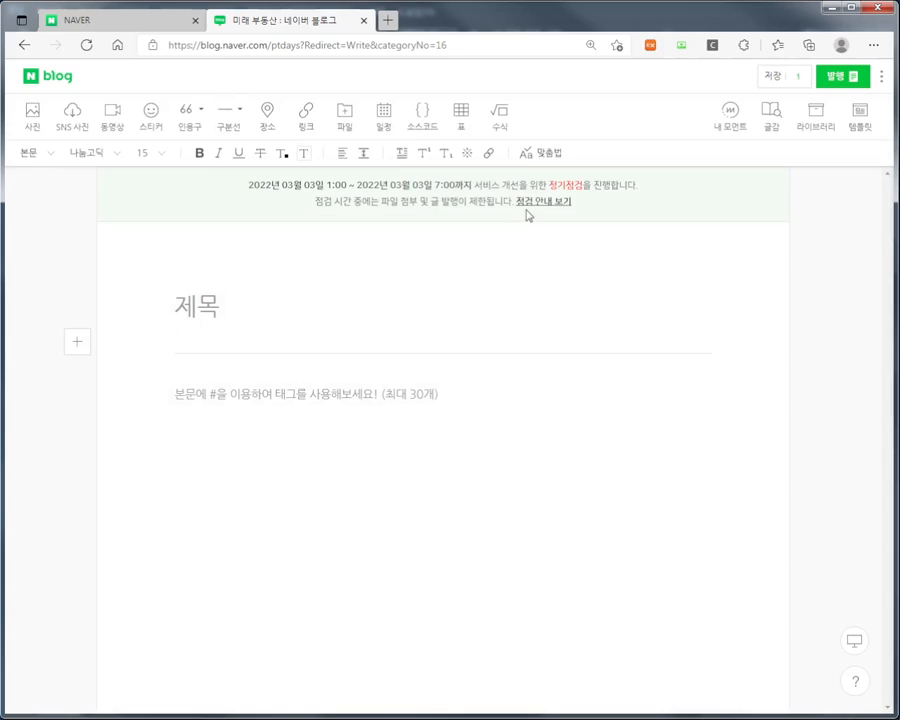
pyautogui.click(402, 285)
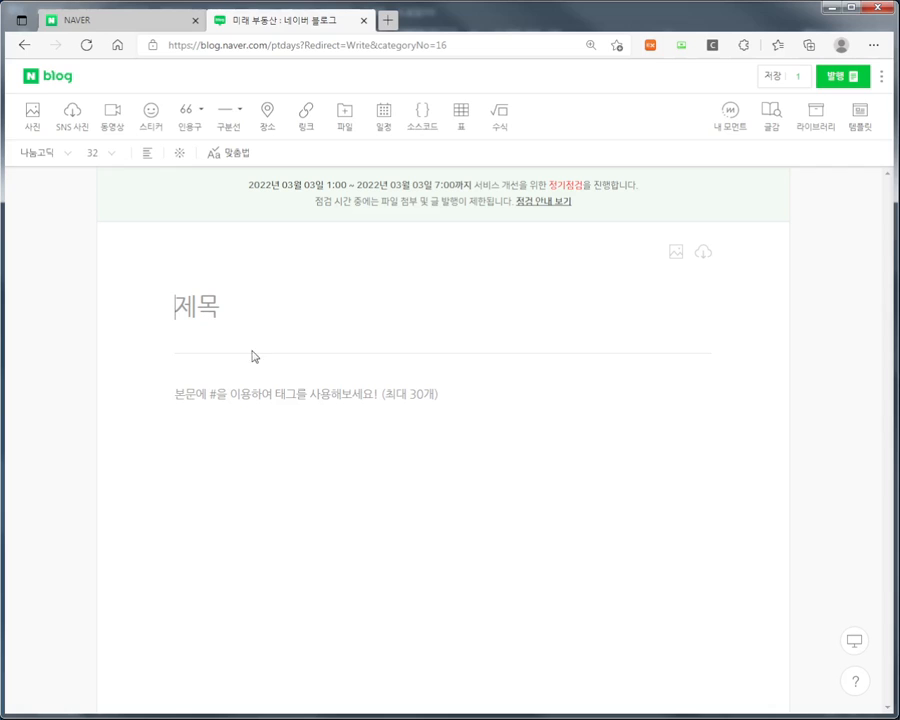
pyautogui.click(287, 463)
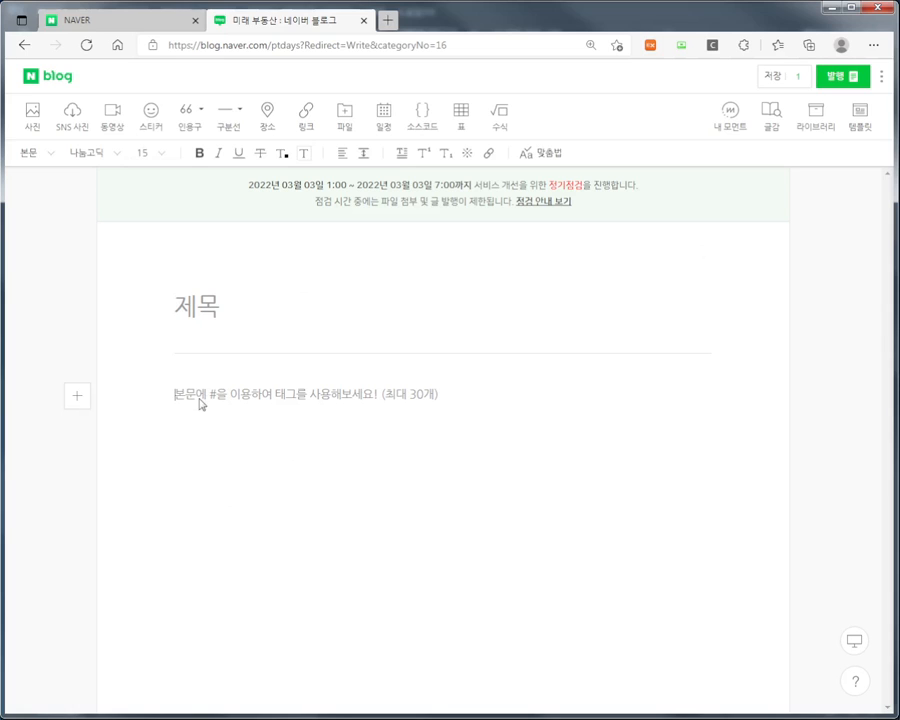
# Step: Insert the image 관련사진 from the 블로그연습중 folder into the post body and close the image library
pyautogui.click(32, 115)
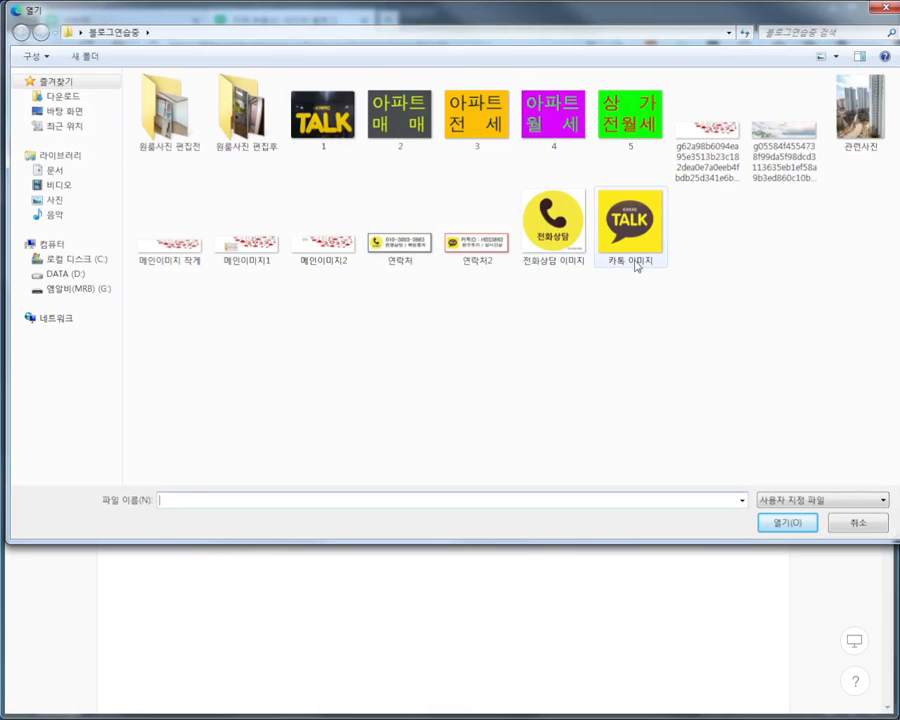
pyautogui.click(857, 120)
pyautogui.doubleClick(857, 120)
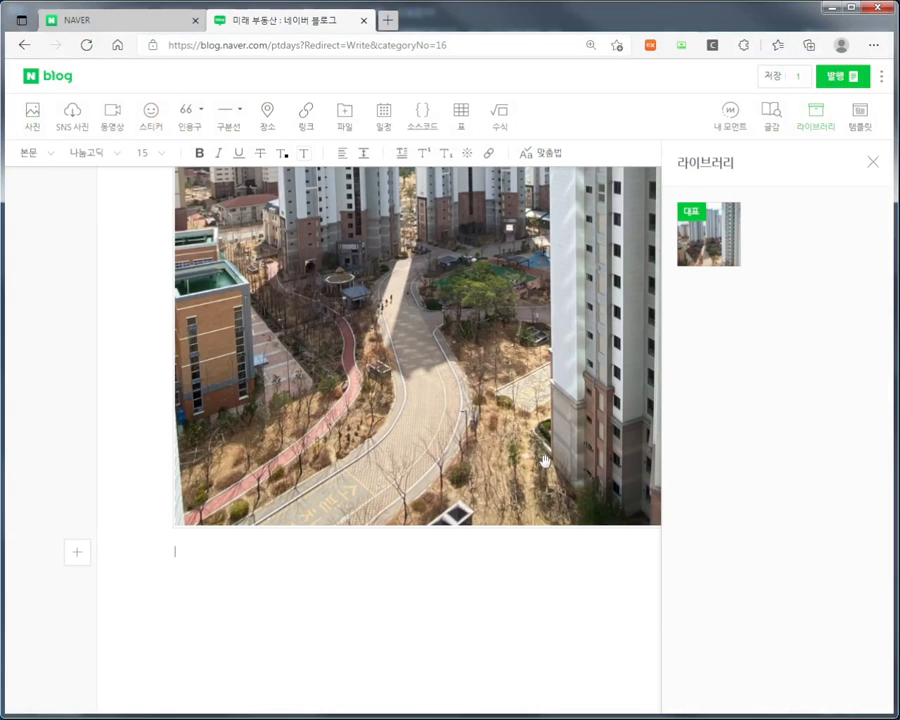
pyautogui.scroll(3, 540, 455)
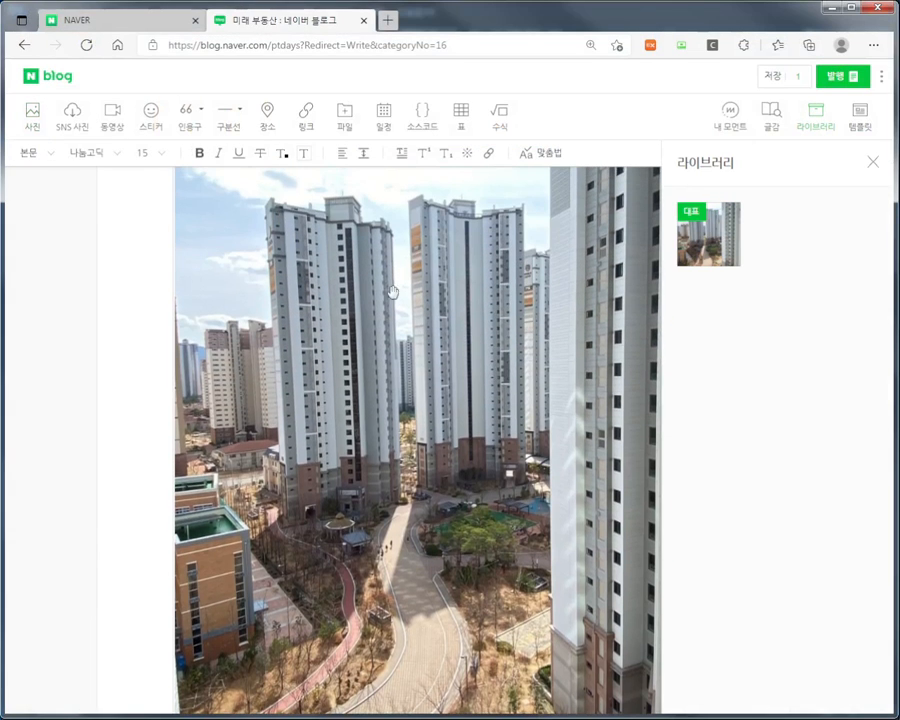
pyautogui.scroll(3, 393, 295)
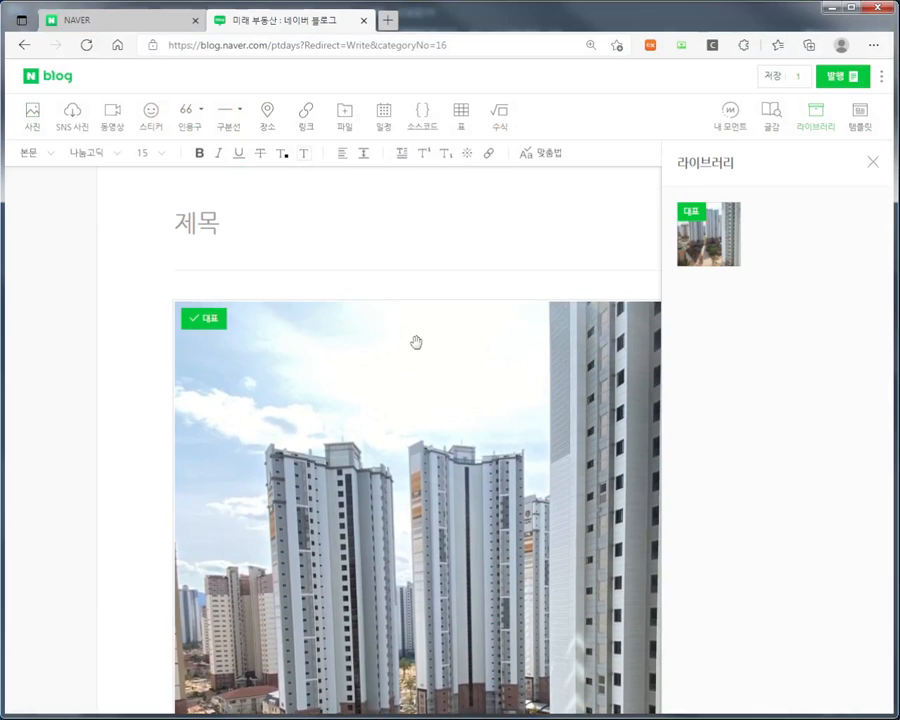
pyautogui.click(873, 163)
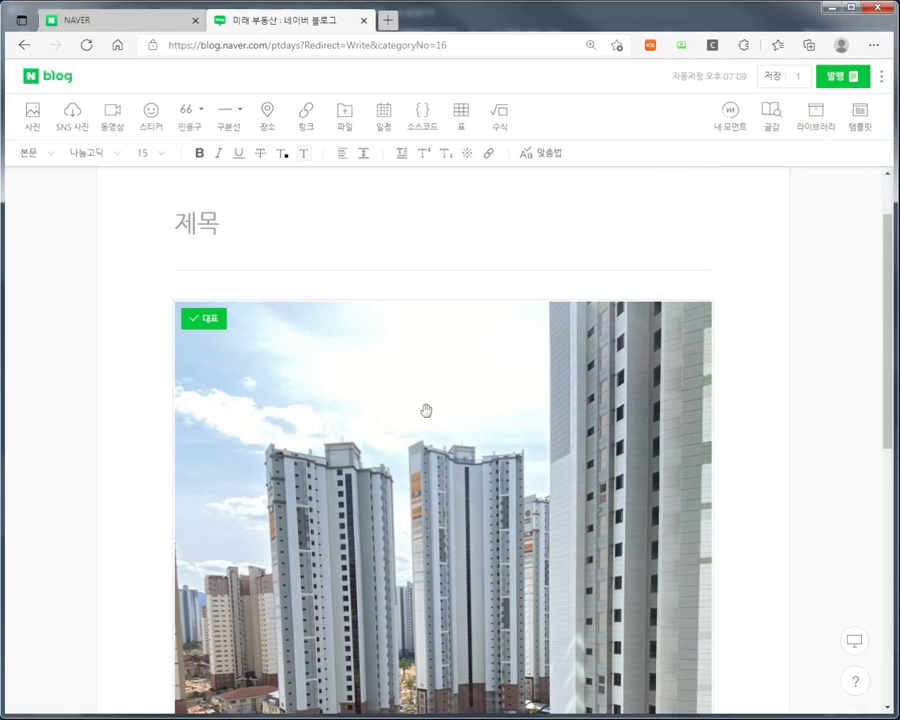
# Step: Look over the inserted apartment photo from end to end and select it
pyautogui.scroll(-6, 392, 437)
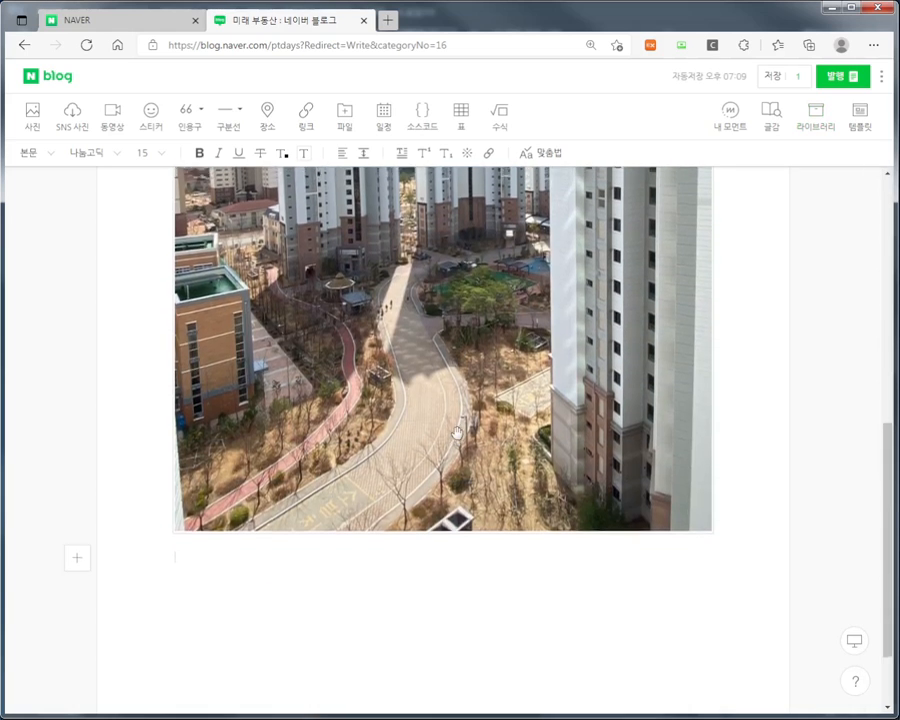
pyautogui.scroll(7, 456, 432)
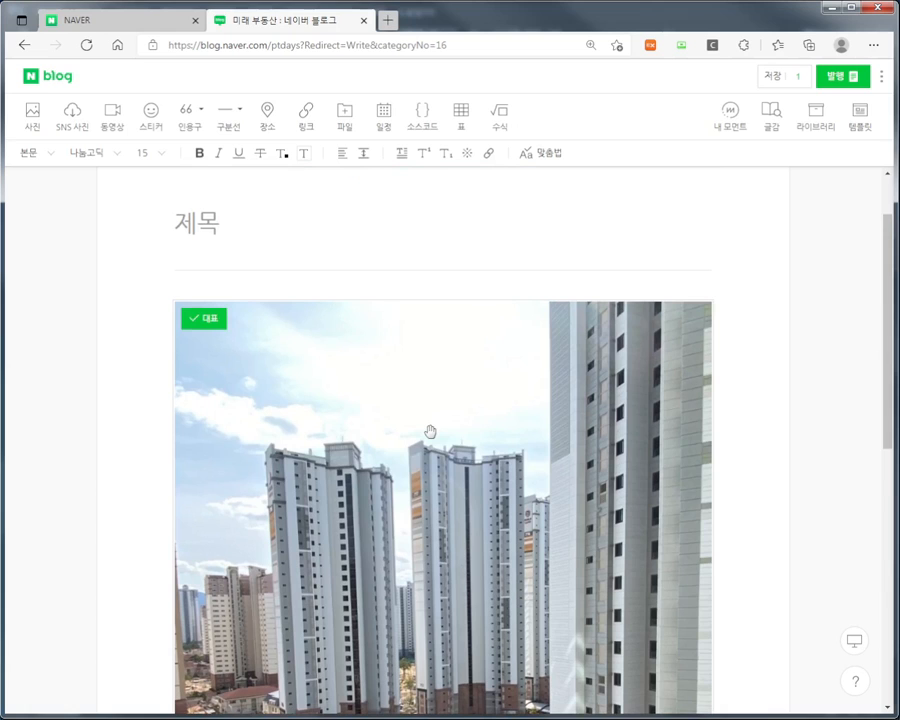
pyautogui.scroll(-3, 430, 432)
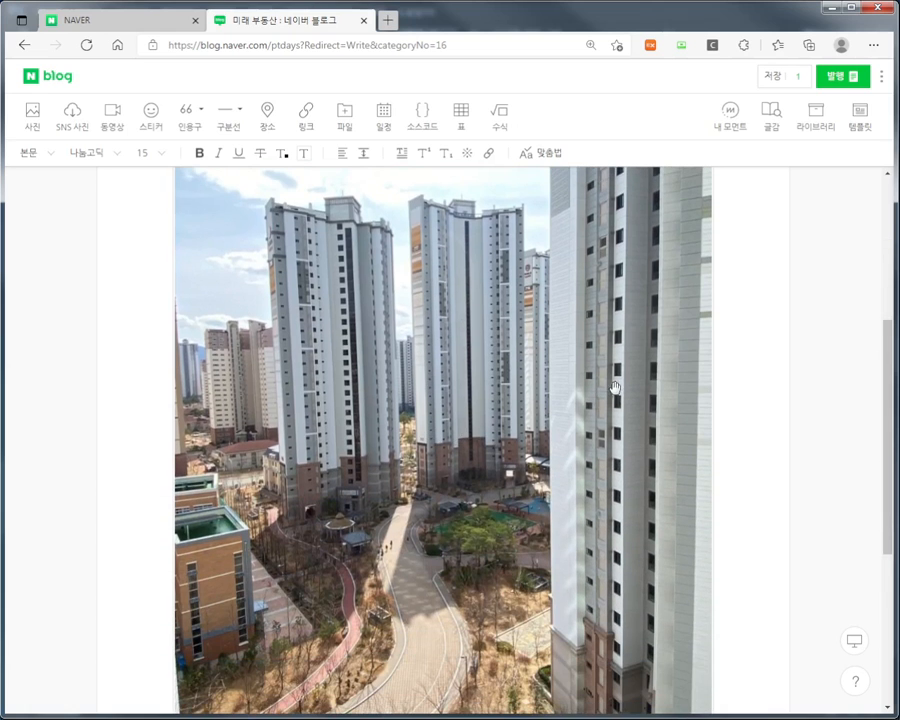
pyautogui.scroll(-2, 452, 393)
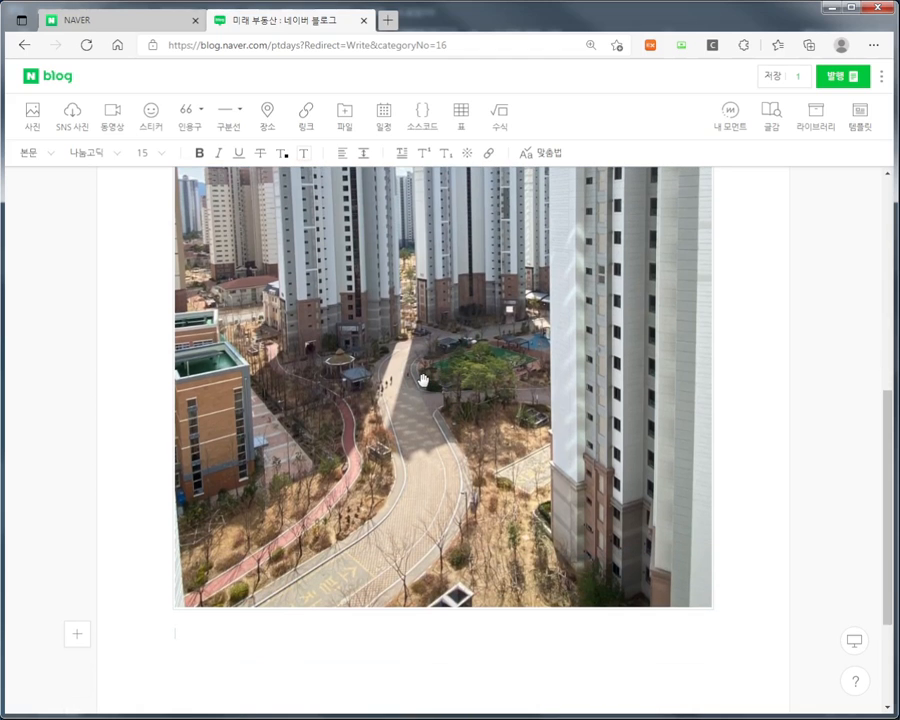
pyautogui.scroll(6, 415, 383)
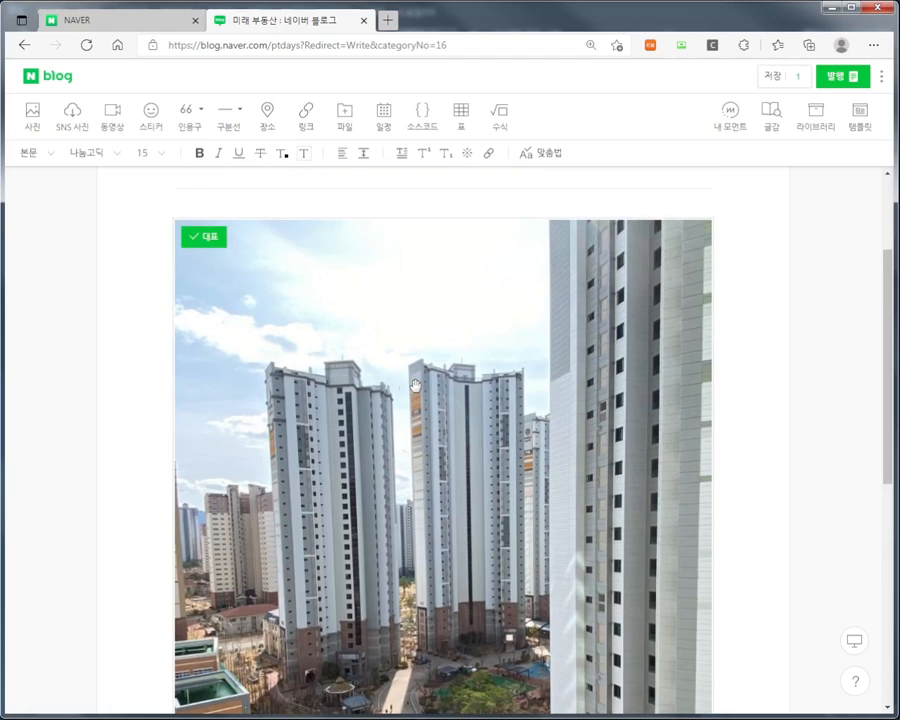
pyautogui.scroll(-2, 405, 388)
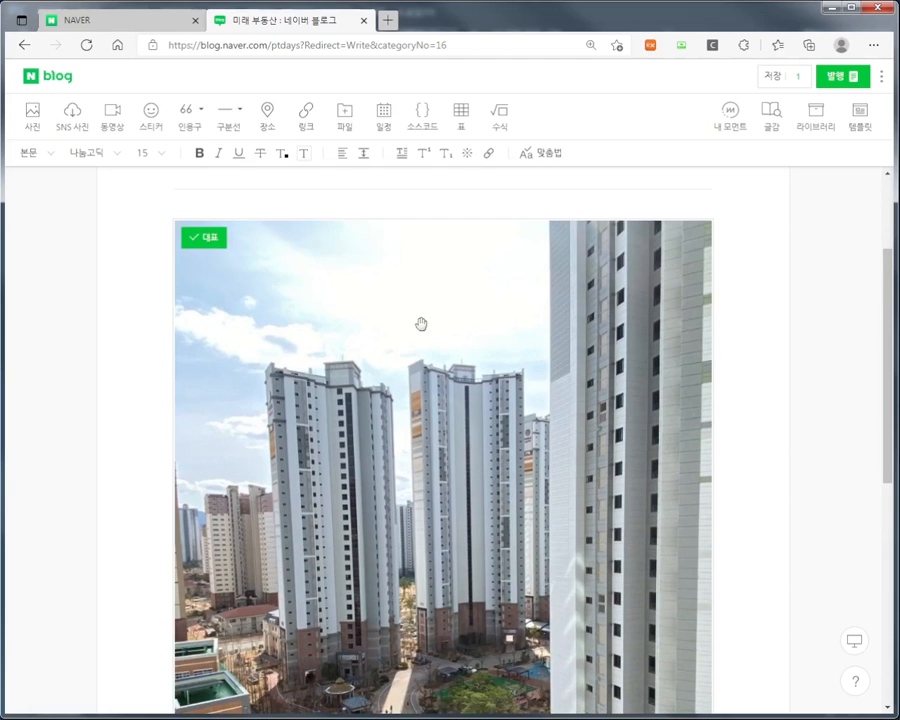
pyautogui.click(421, 322)
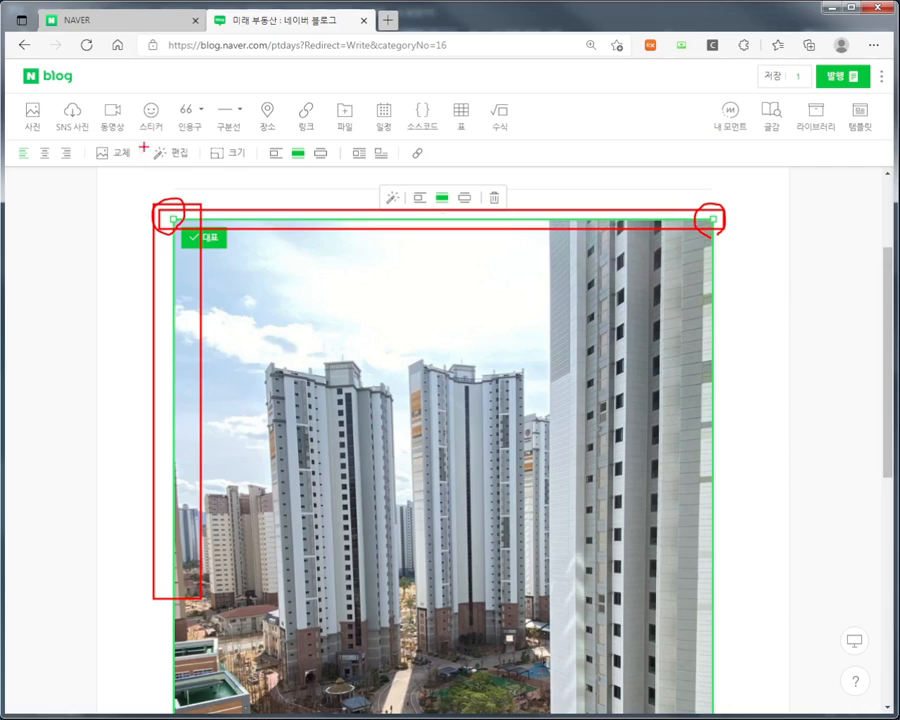
pyautogui.moveTo(144, 141); pyautogui.dragTo(196, 164)
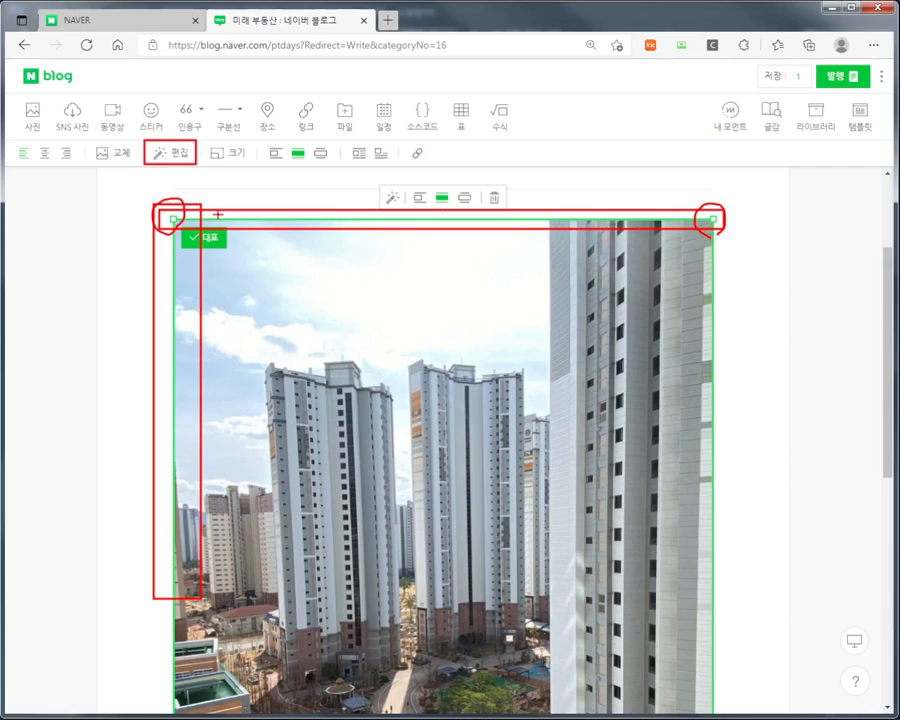
pyautogui.moveTo(258, 266); pyautogui.dragTo(180, 165)
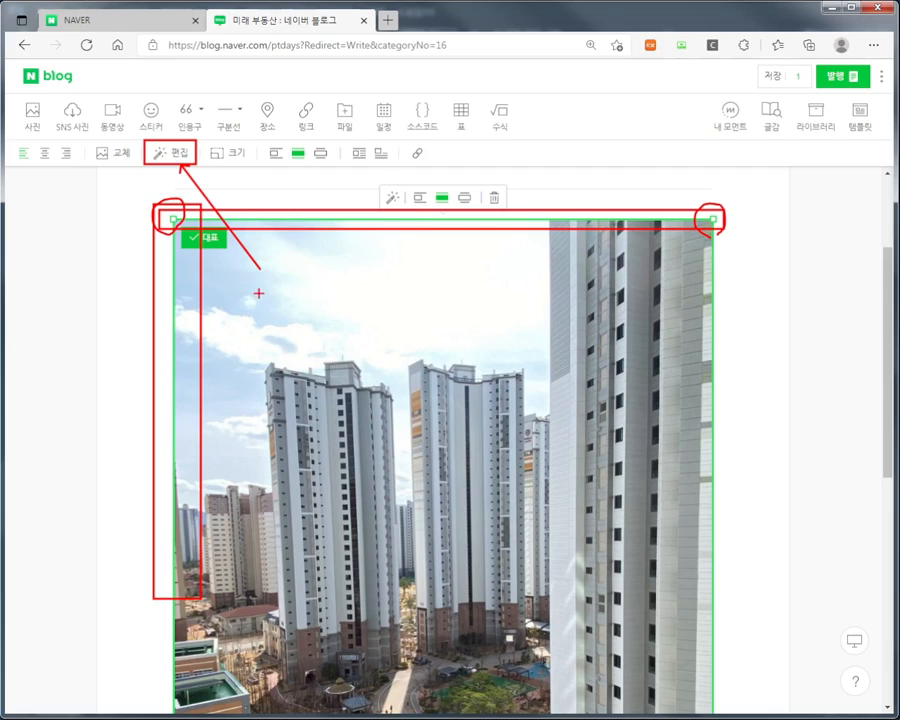
pyautogui.moveTo(207, 140)
pyautogui.mouseDown()
pyautogui.moveTo(249, 162)
pyautogui.moveTo(279, 150)
pyautogui.moveTo(333, 167)
pyautogui.mouseUp()
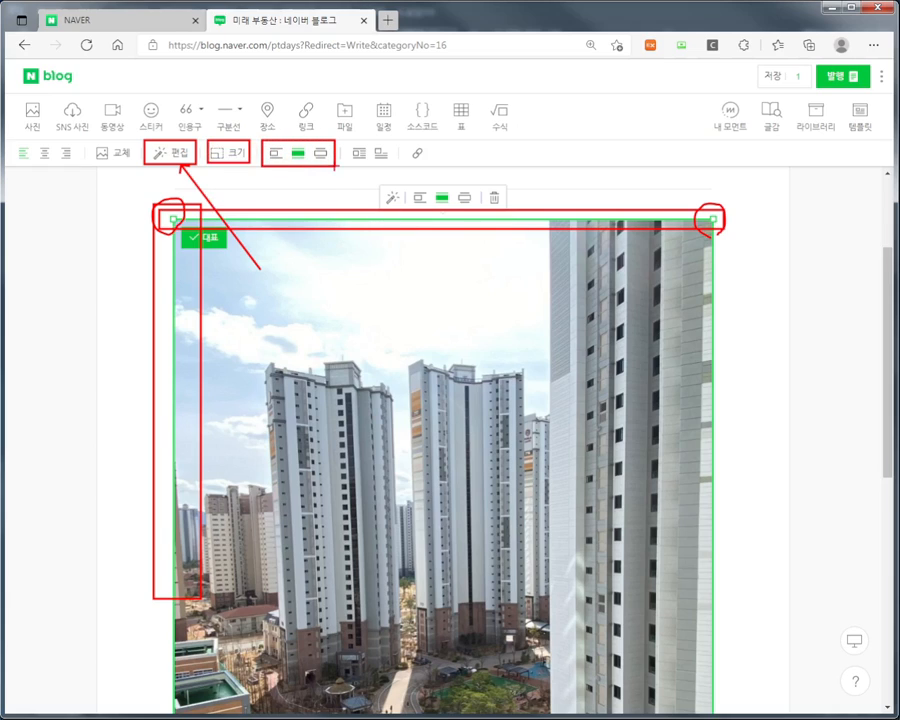
pyautogui.moveTo(349, 140); pyautogui.dragTo(395, 165)
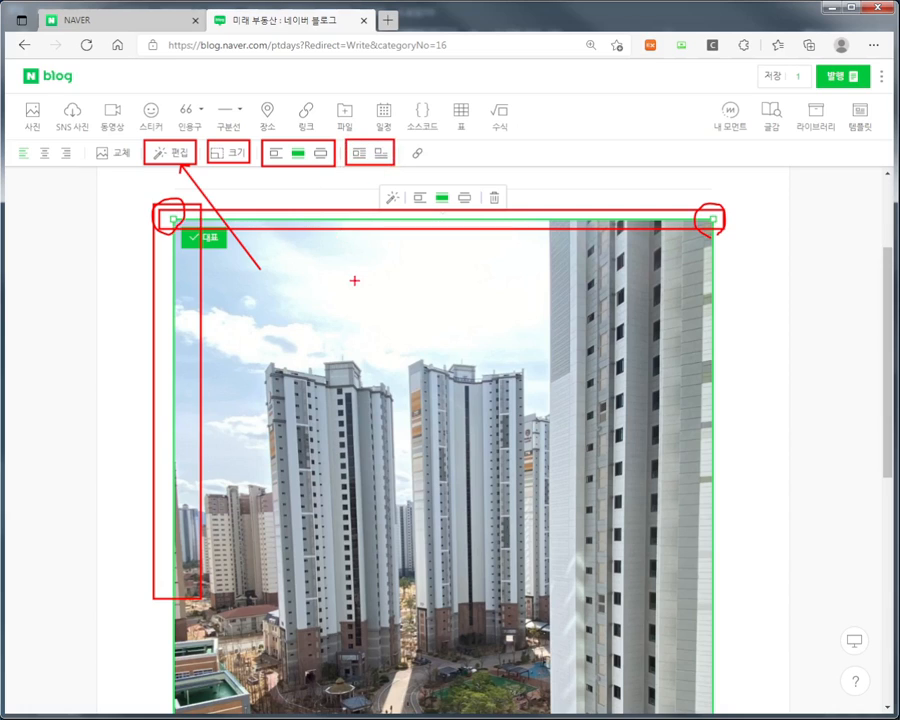
pyautogui.moveTo(408, 136); pyautogui.dragTo(441, 164)
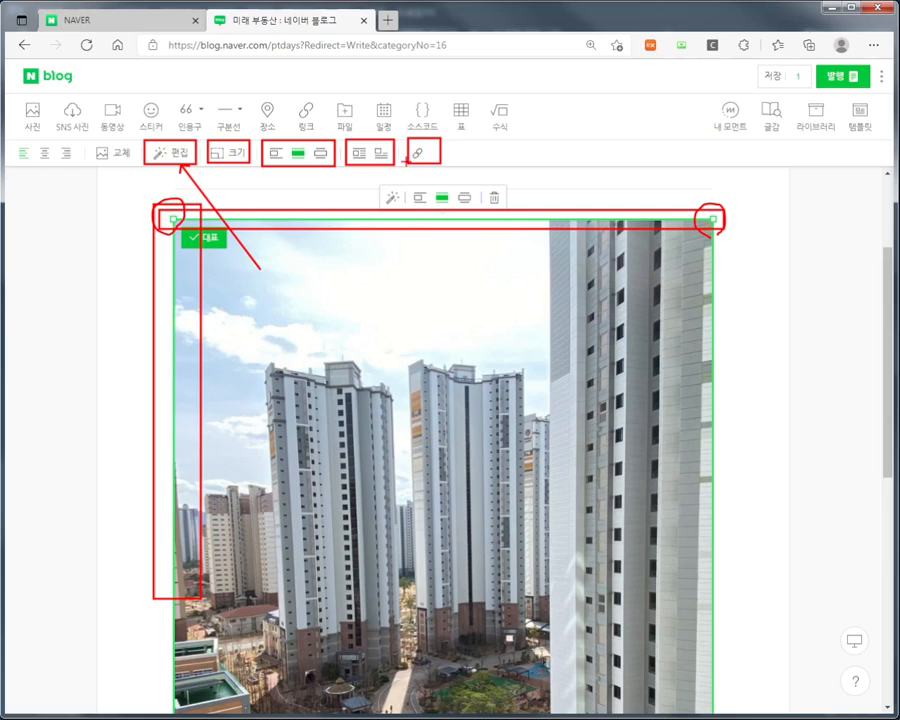
pyautogui.press('Escape')
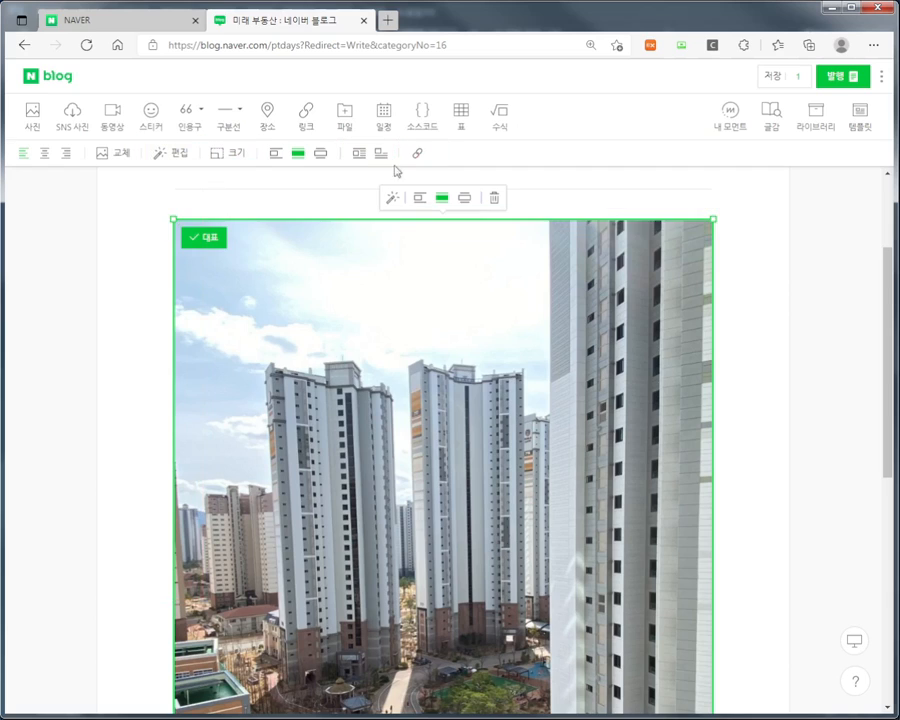
# Step: Check the width and height settings of the apartment photo and close them without changes
pyautogui.click(224, 155)
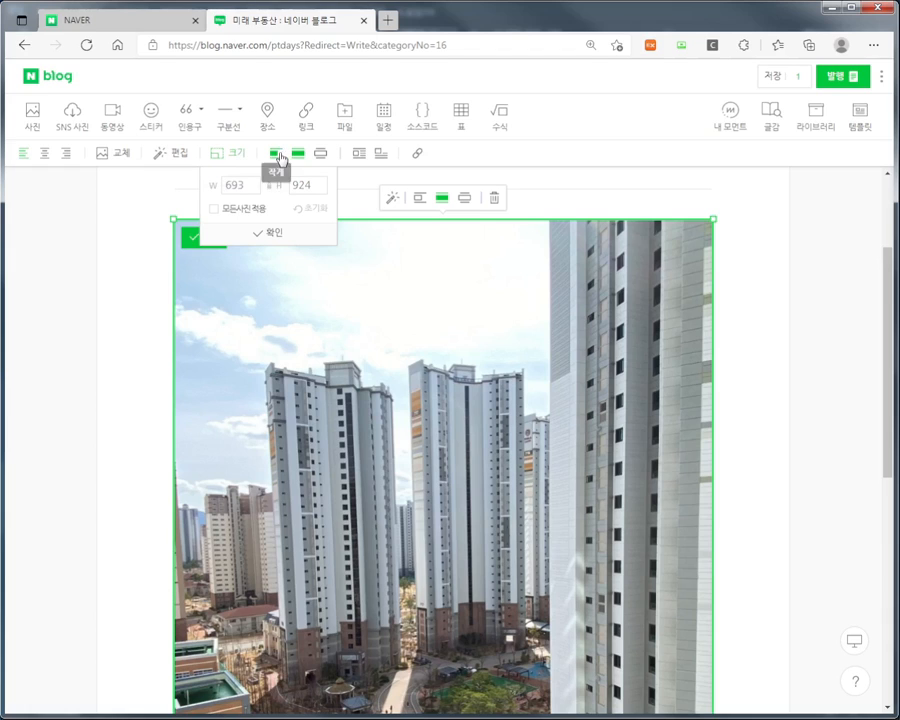
pyautogui.click(363, 188)
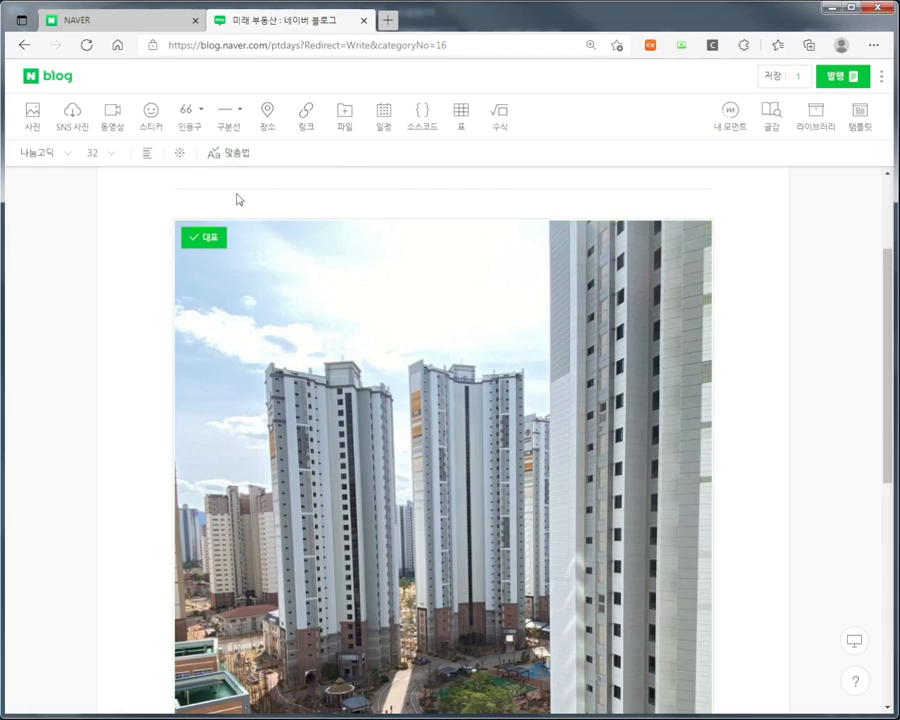
pyautogui.click(245, 271)
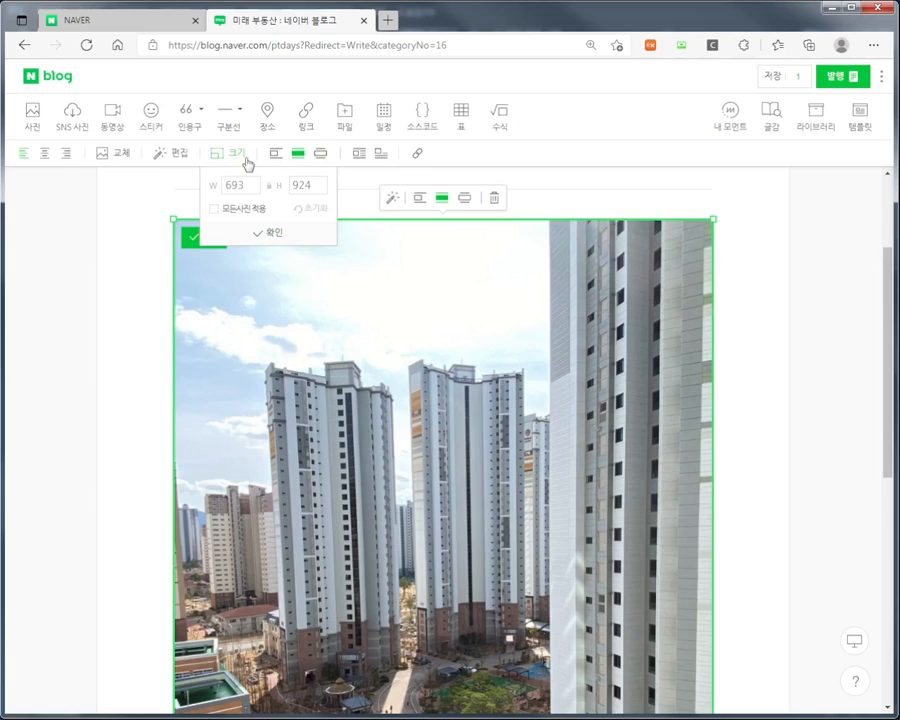
pyautogui.click(236, 157)
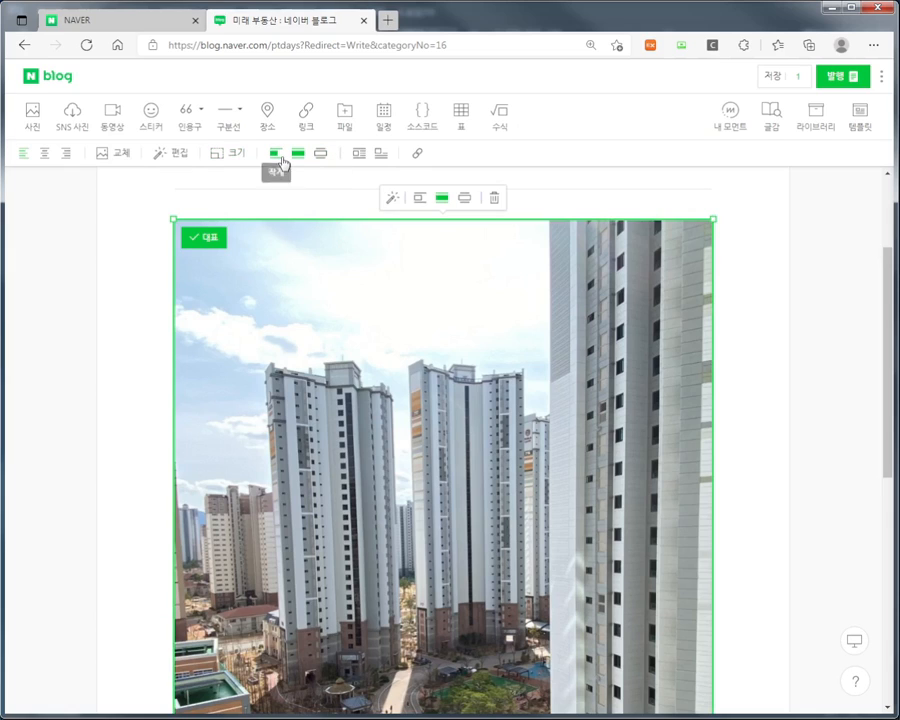
# Step: Switch the photo's display width to 작게, back to the regular text width, and finally to 옆트임
pyautogui.click(276, 154)
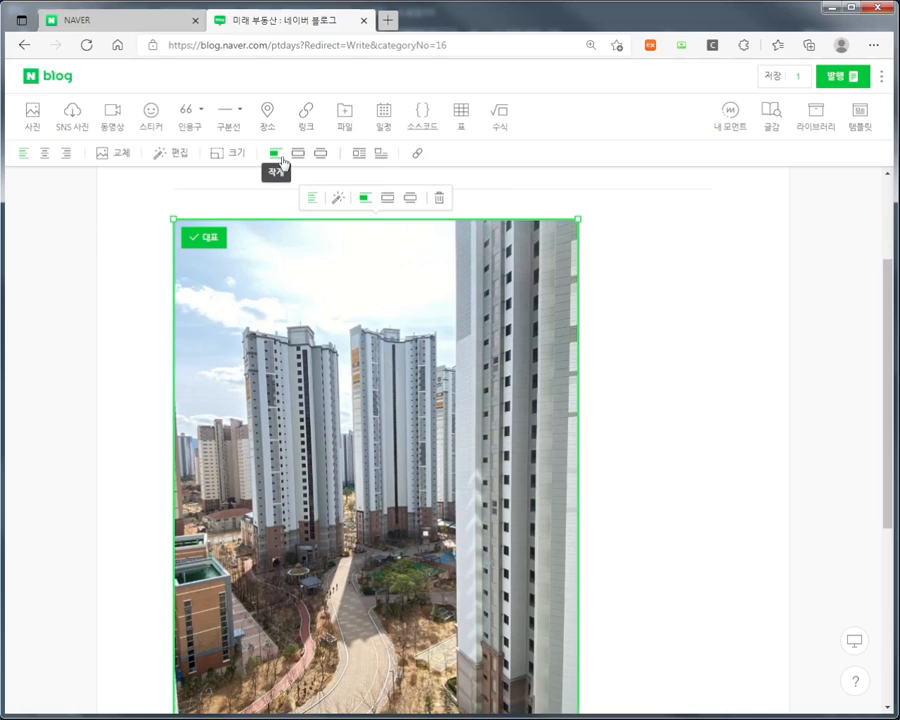
pyautogui.click(298, 154)
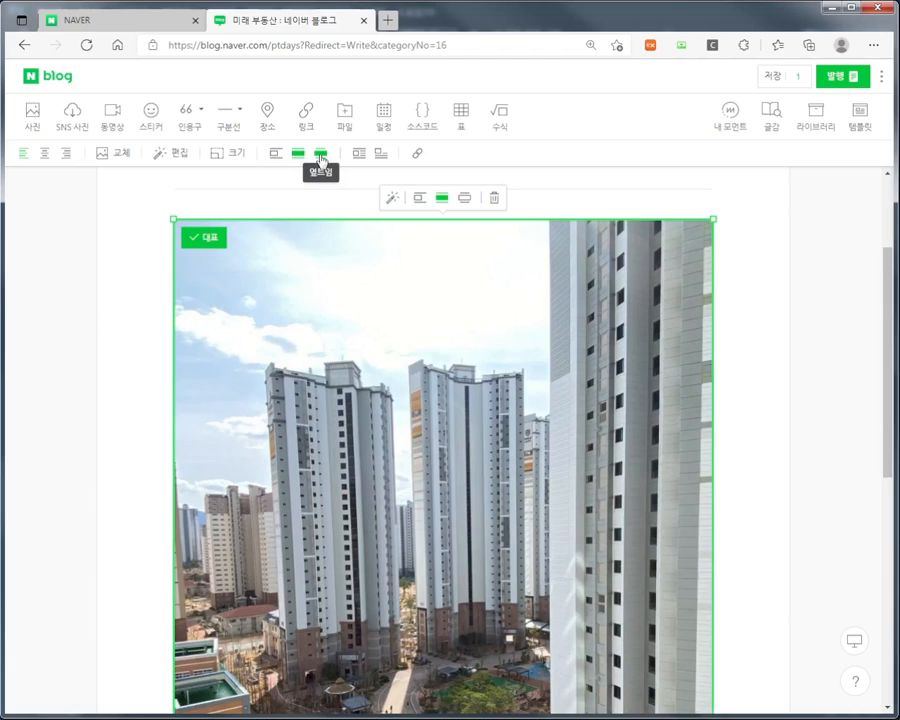
pyautogui.click(321, 154)
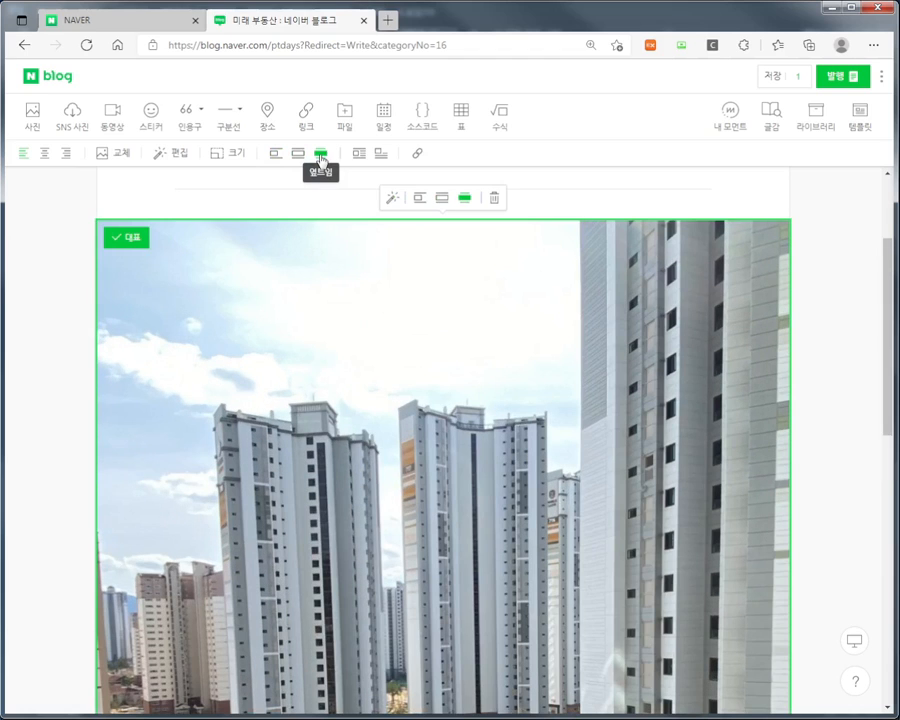
# Step: Compare the photo's 문서 너비, 옆트임 and 작게 display widths and leave it set to 문서 너비
pyautogui.click(299, 156)
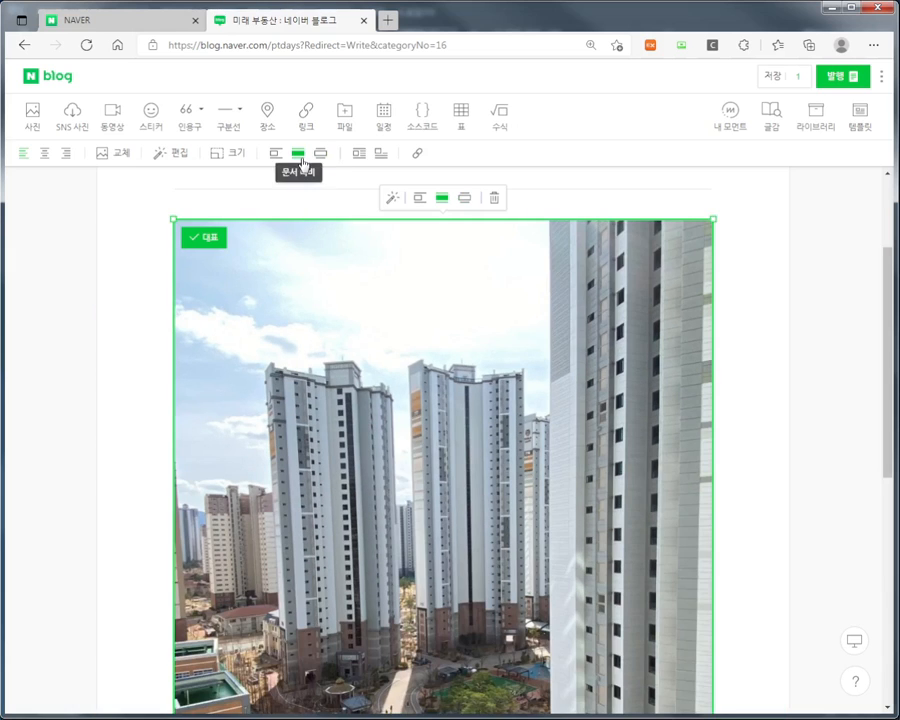
pyautogui.click(326, 164)
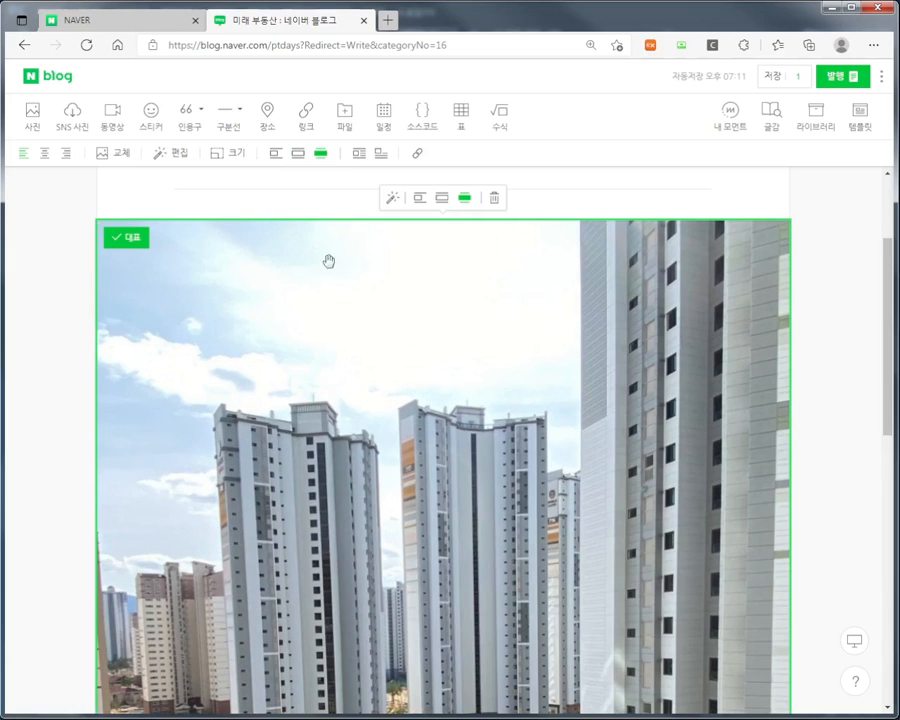
pyautogui.scroll(-5, 320, 322)
pyautogui.scroll(5, 320, 322)
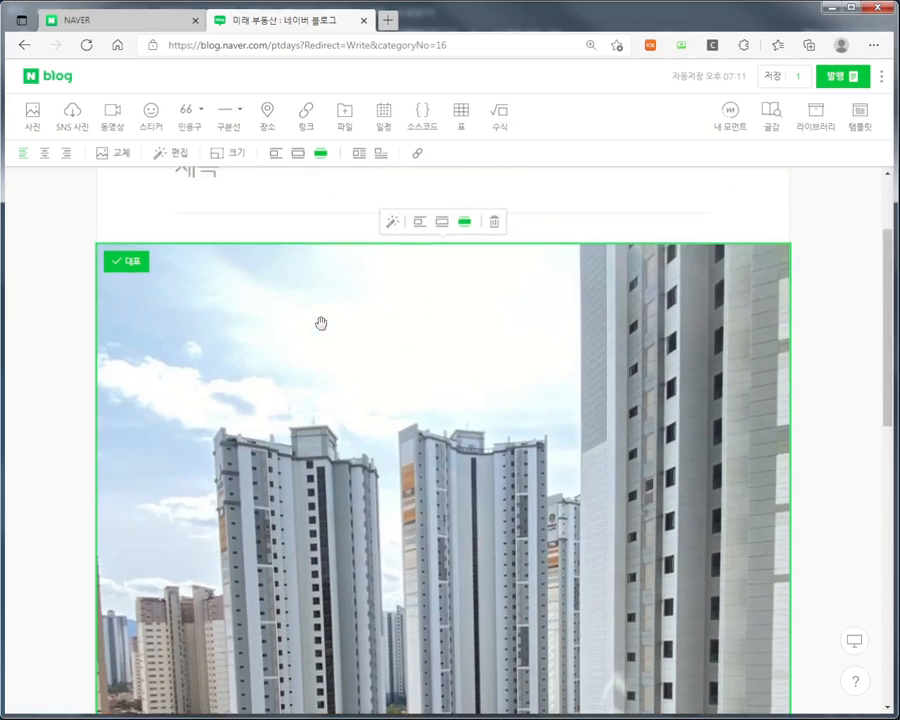
pyautogui.click(297, 155)
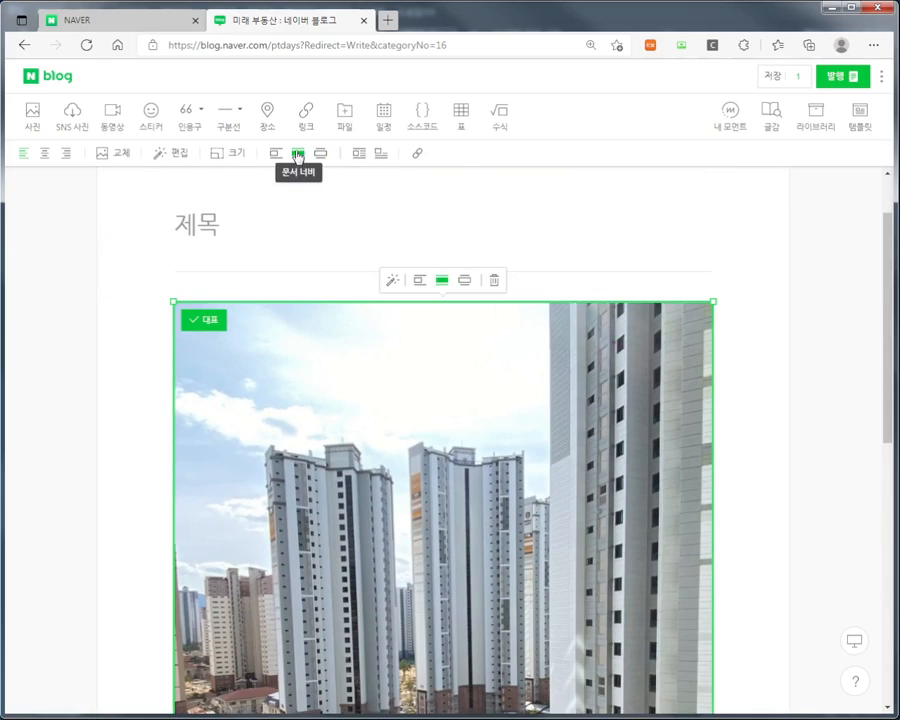
pyautogui.click(270, 158)
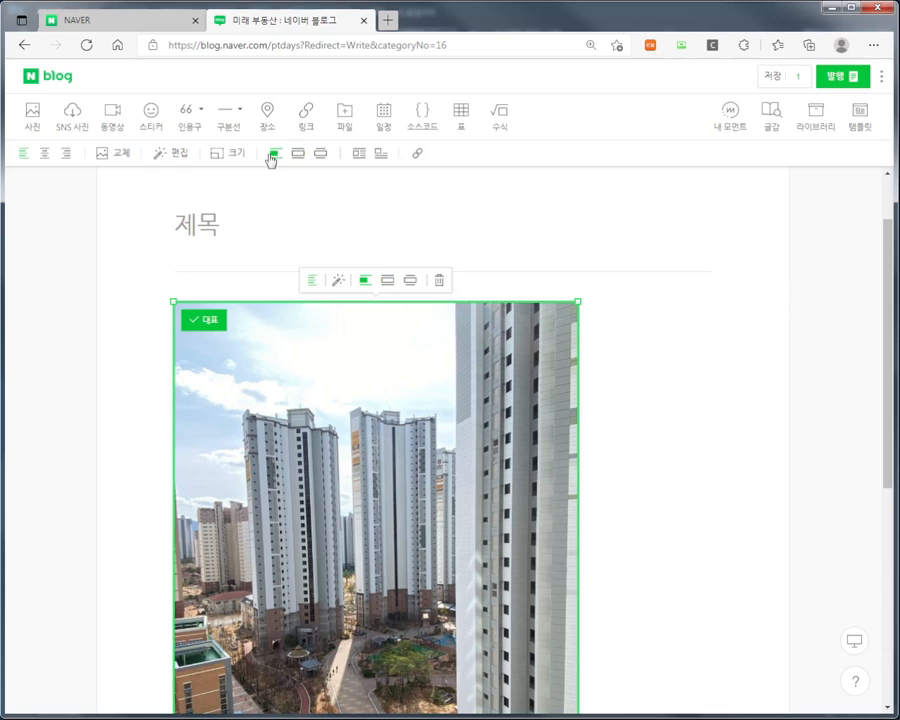
pyautogui.click(318, 155)
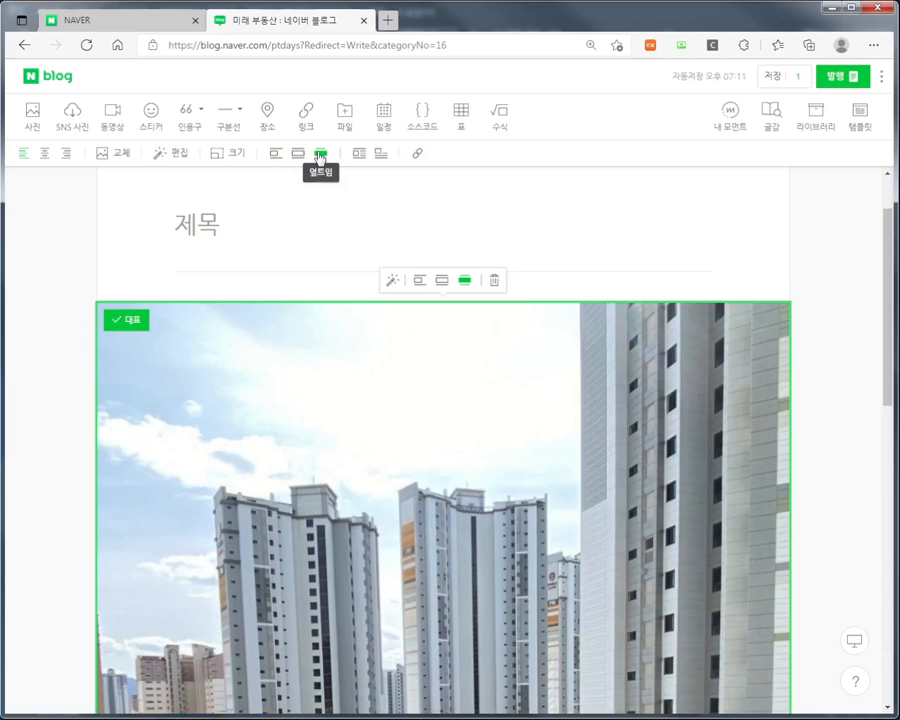
pyautogui.click(297, 155)
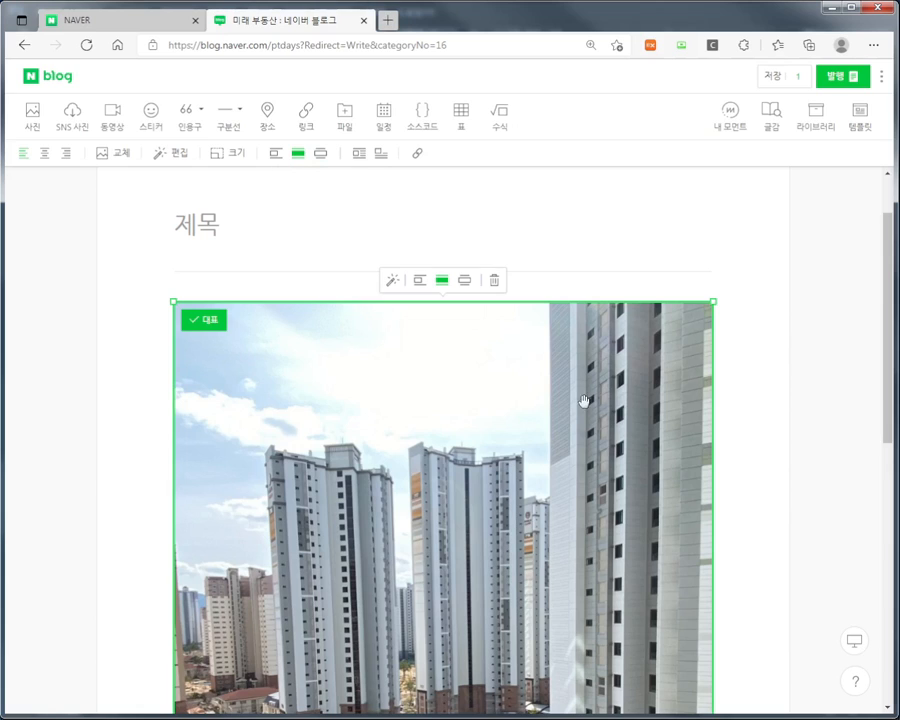
# Step: Place the photo in small size on the left side of the paragraph and write 글자 입력 가능 beside it
pyautogui.click(357, 156)
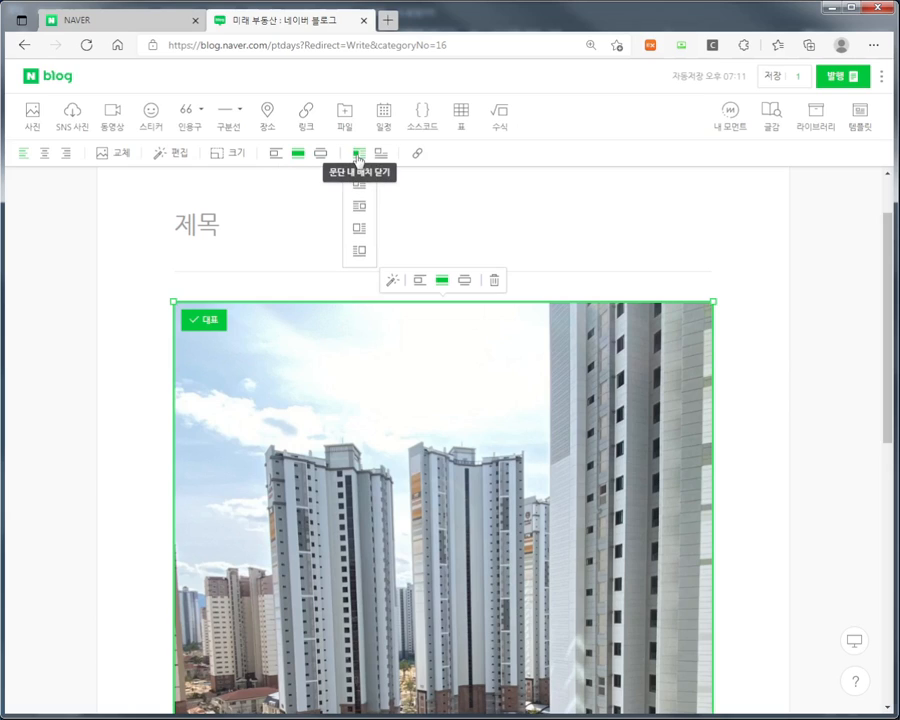
pyautogui.click(359, 184)
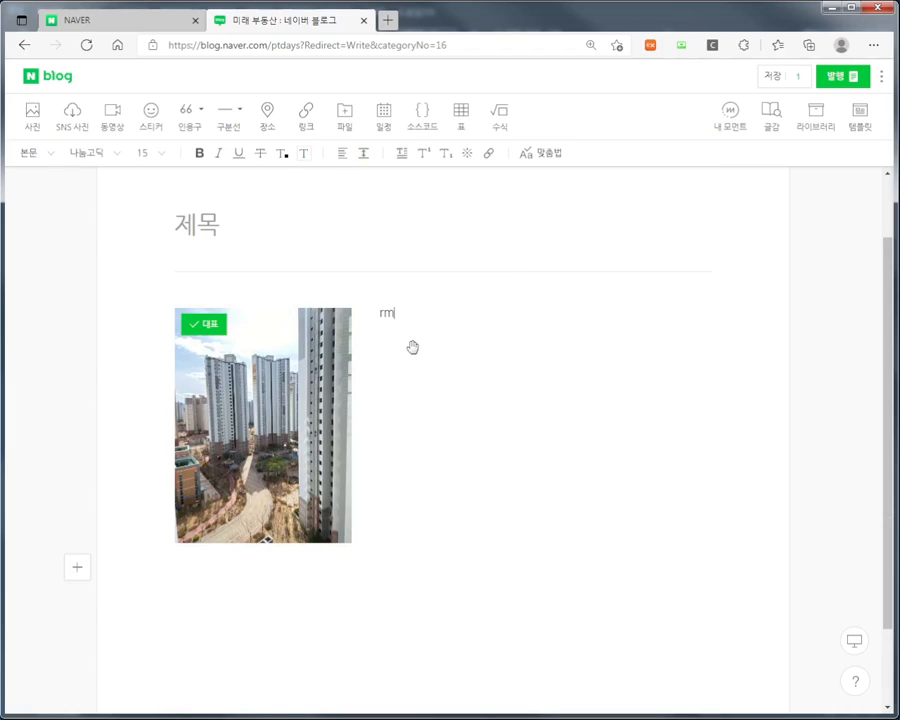
pyautogui.write('fwk')
pyautogui.press('BackSpace')
pyautogui.press('BackSpace')
pyautogui.press('BackSpace')
pyautogui.write('글자 입력 ㄱ가늬')
pyautogui.press('BackSpace')
pyautogui.press('BackSpace')
pyautogui.press('BackSpace')
pyautogui.press('BackSpace')
pyautogui.press('BackSpace')
pyautogui.write('력 개')
pyautogui.write('능')
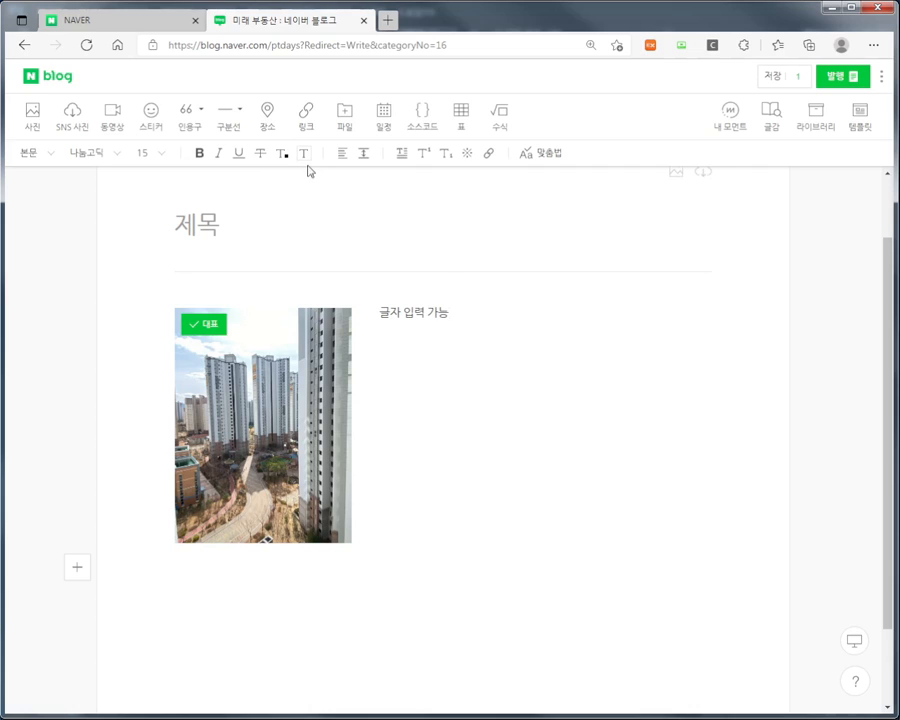
# Step: Move the photo to the right of the text in the larger in-paragraph layout and return it to 문서 너비
pyautogui.click(282, 333)
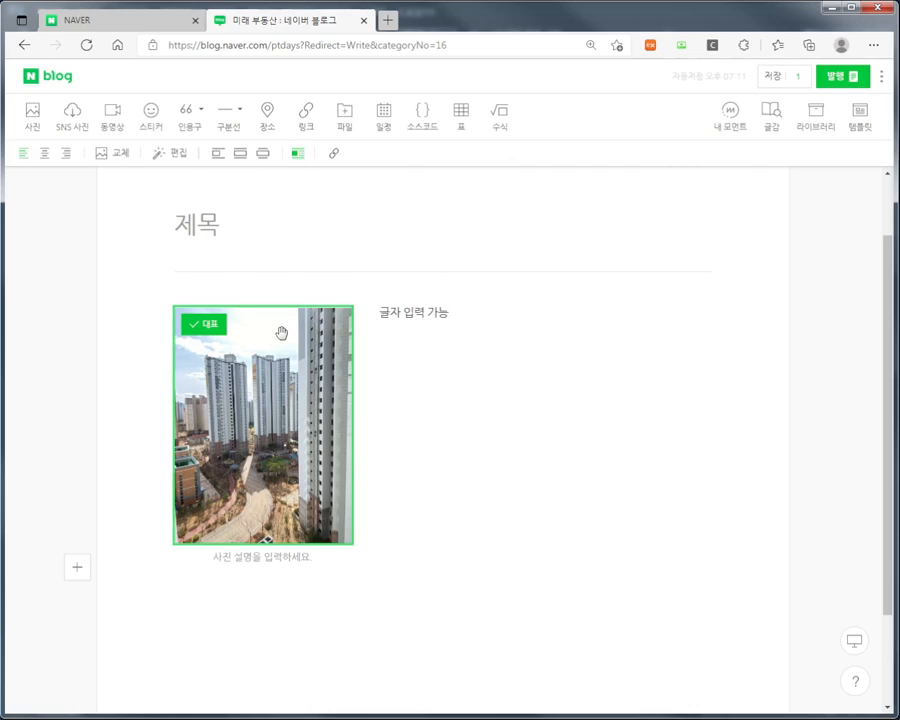
pyautogui.click(297, 153)
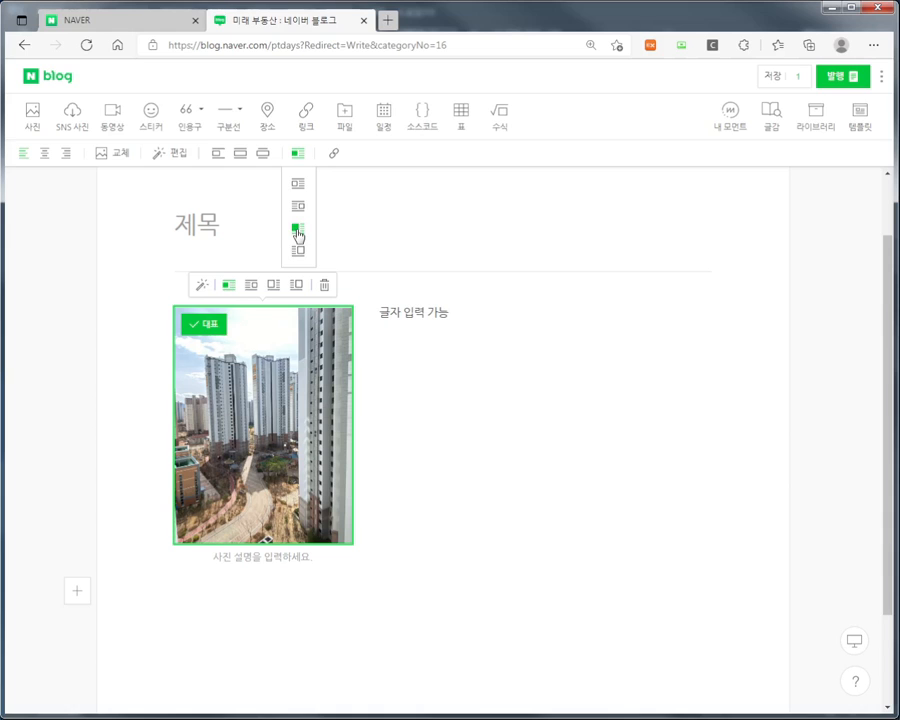
pyautogui.click(297, 252)
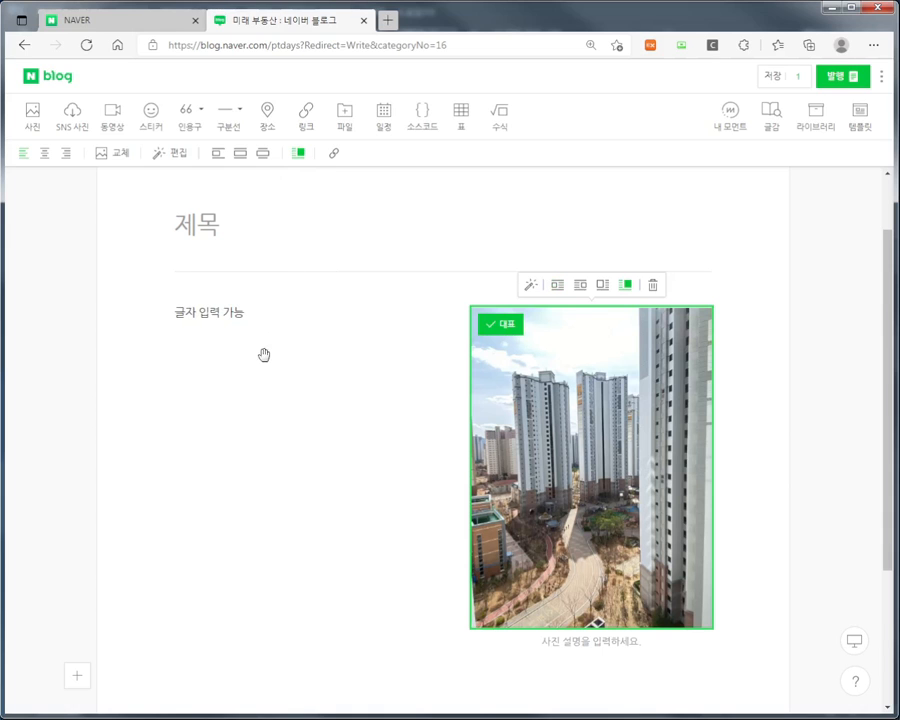
pyautogui.click(240, 156)
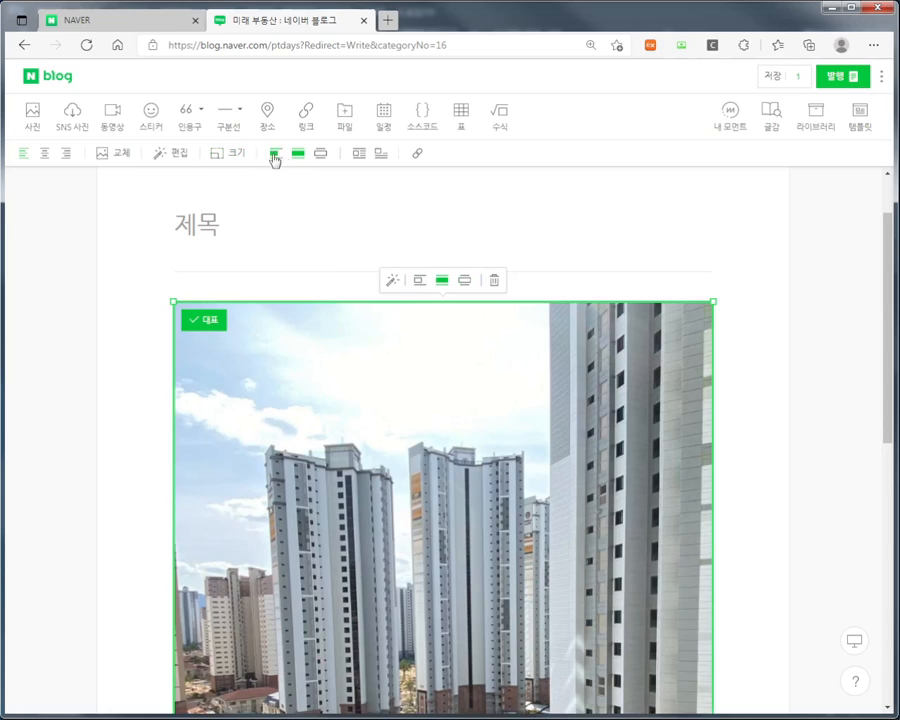
pyautogui.click(361, 156)
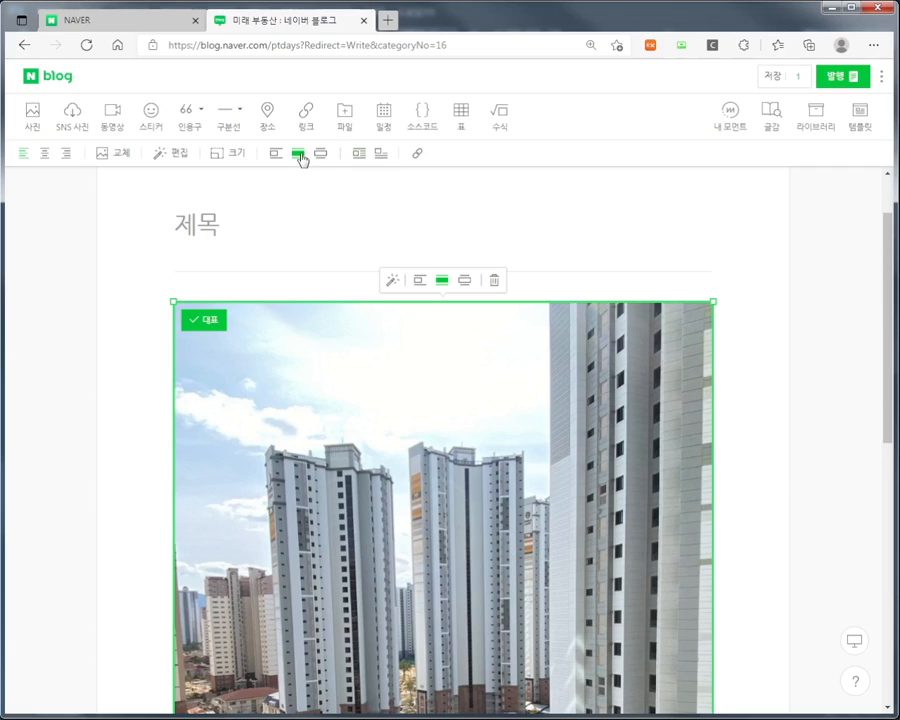
# Step: Open the apartment photo for editing and bring up its 크기 options
pyautogui.click(175, 163)
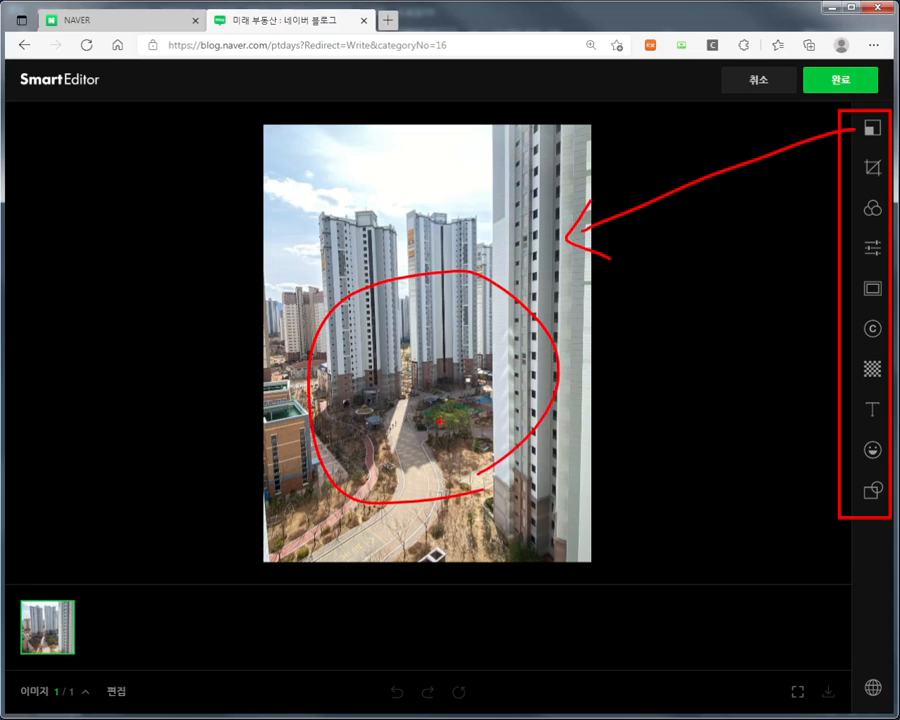
pyautogui.click(872, 135)
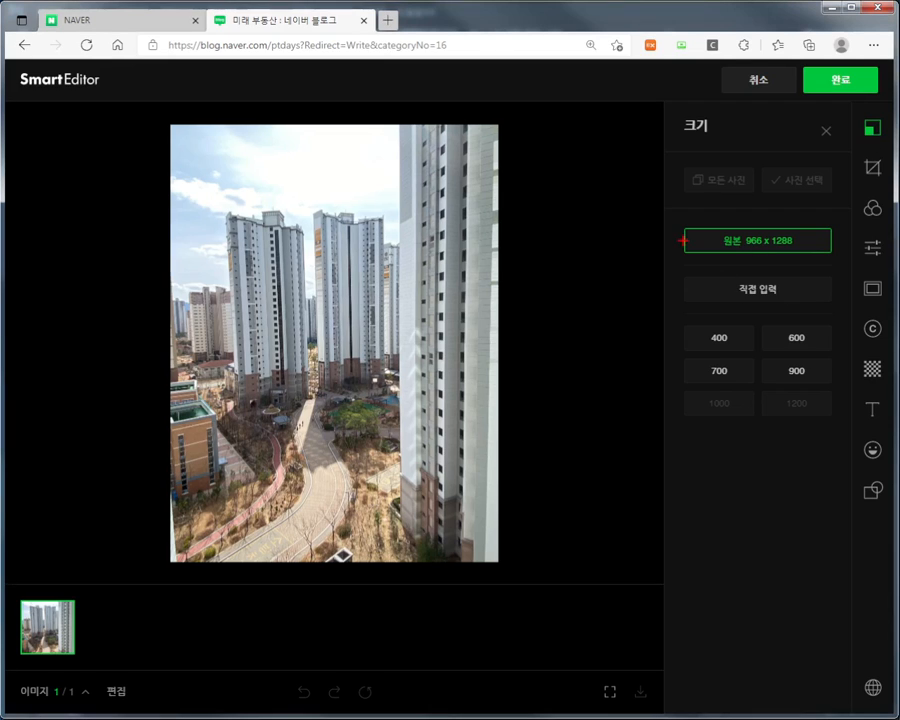
pyautogui.moveTo(663, 215)
pyautogui.mouseDown()
pyautogui.moveTo(772, 249)
pyautogui.moveTo(849, 257)
pyautogui.mouseUp()
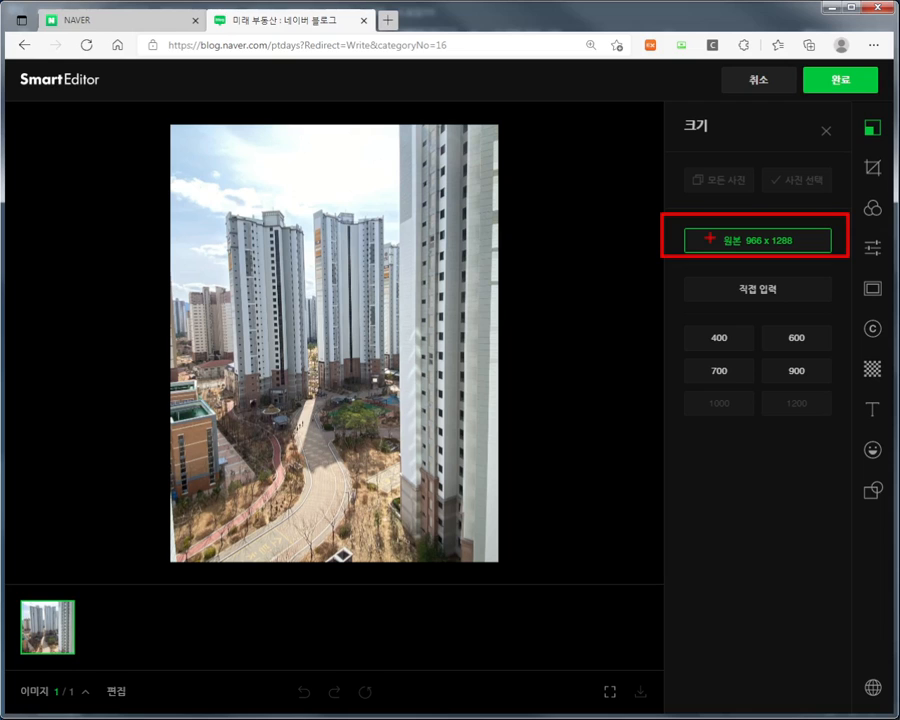
# Step: Try the preset photo sizes 400, 600, 700 and 900, going back through 400 and 600 to 700
pyautogui.click(723, 344)
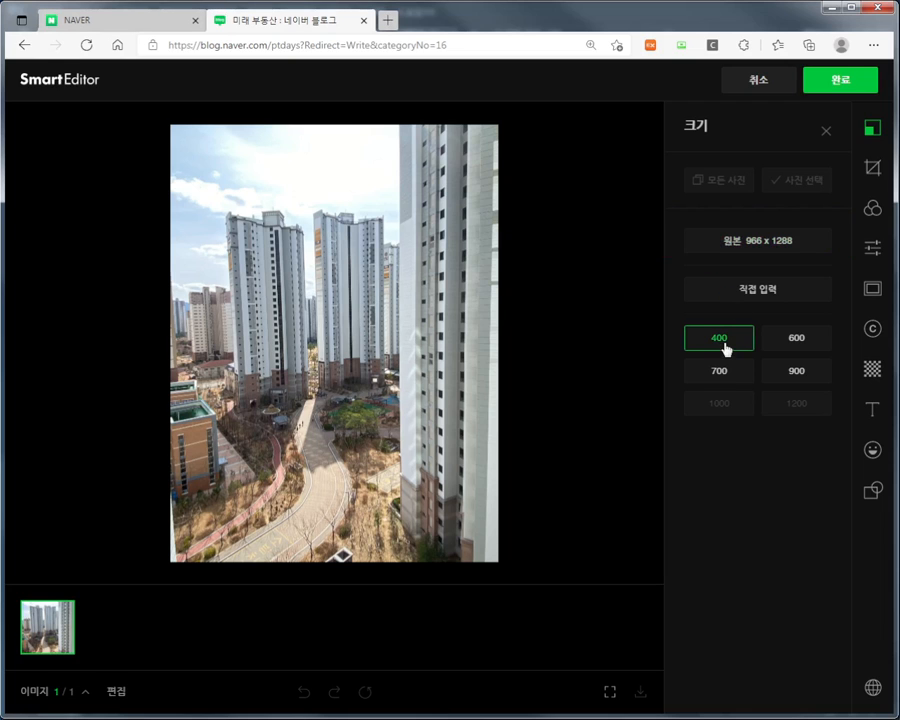
pyautogui.click(796, 344)
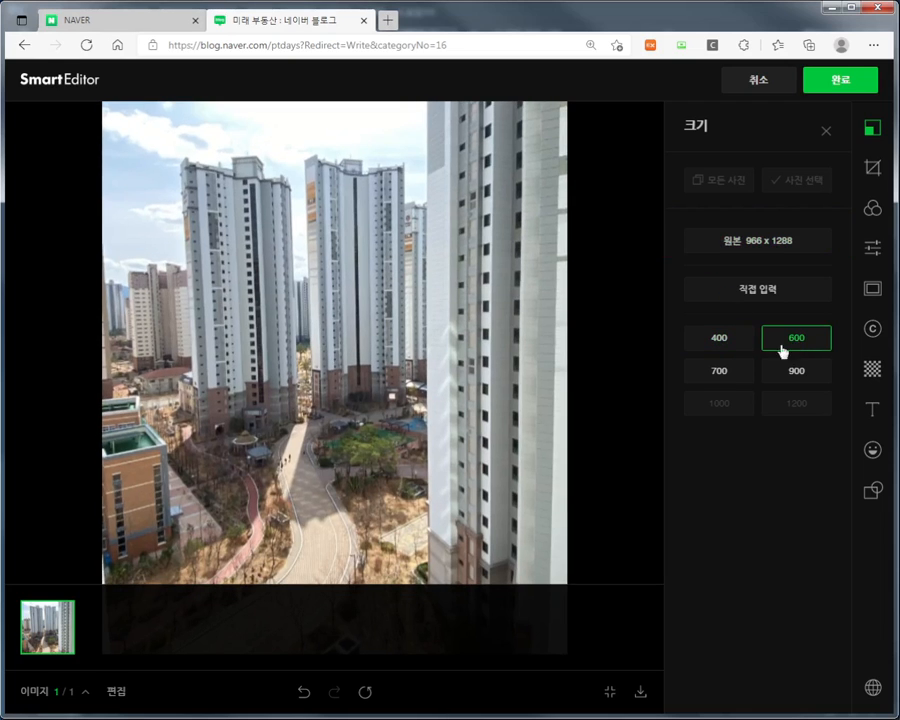
pyautogui.click(735, 371)
pyautogui.click(804, 373)
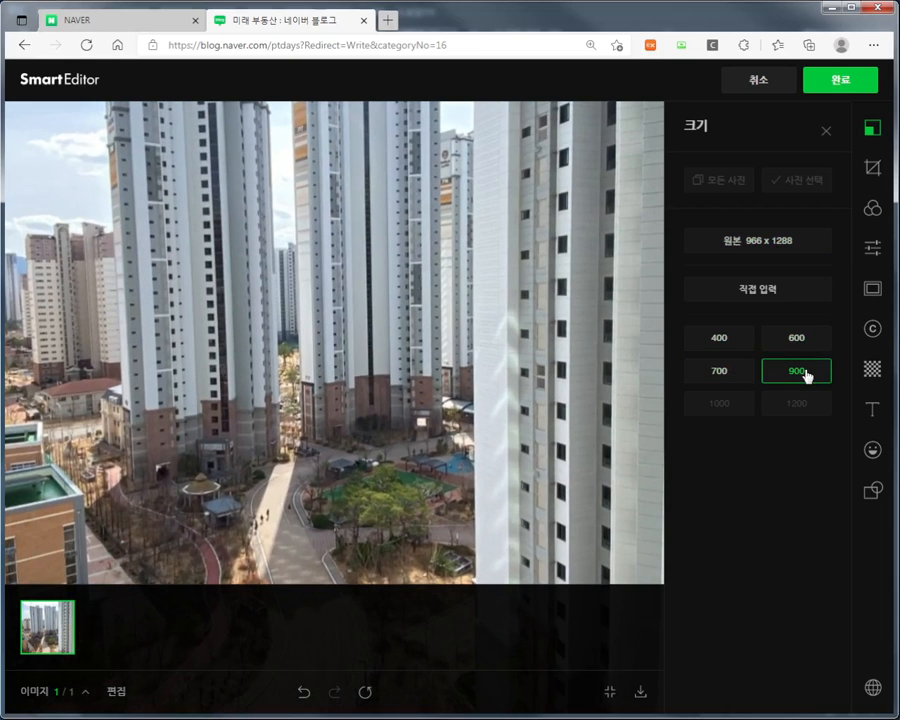
pyautogui.click(739, 350)
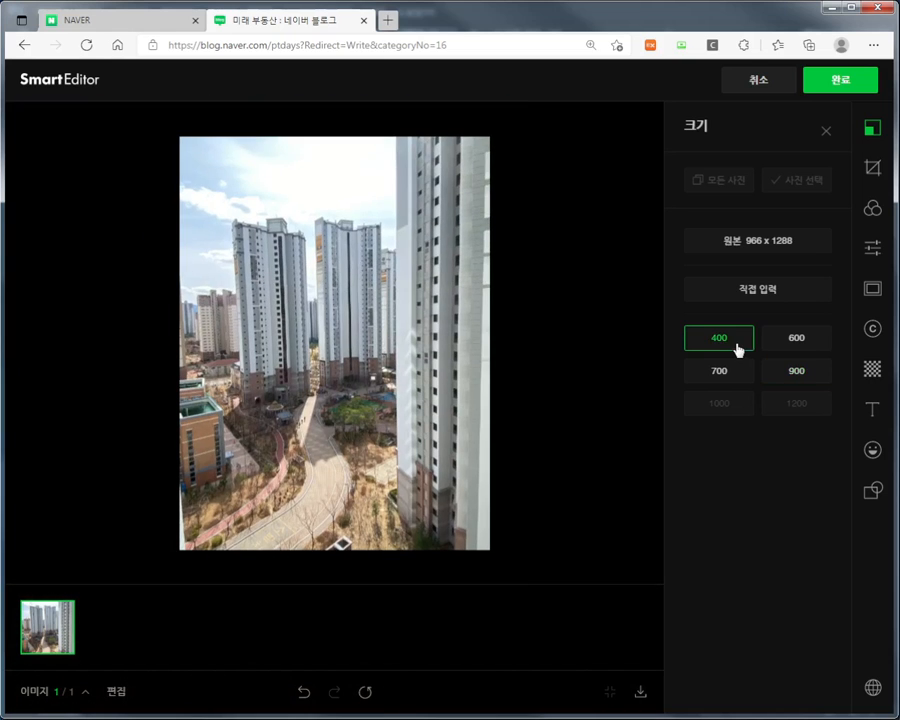
pyautogui.click(793, 341)
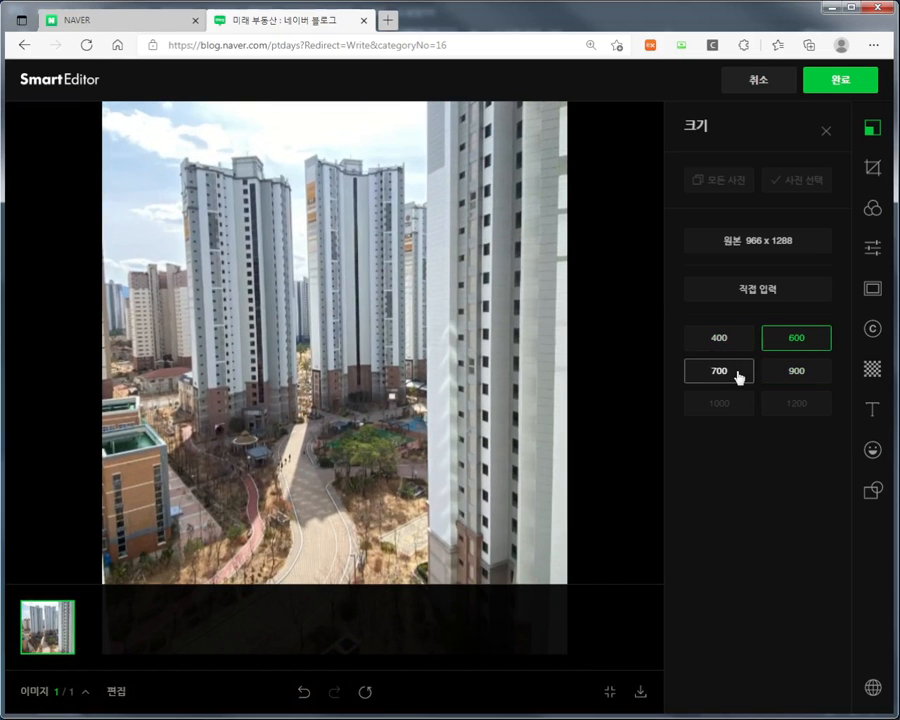
pyautogui.click(736, 372)
# Step: Set a custom photo size of 500
pyautogui.click(758, 294)
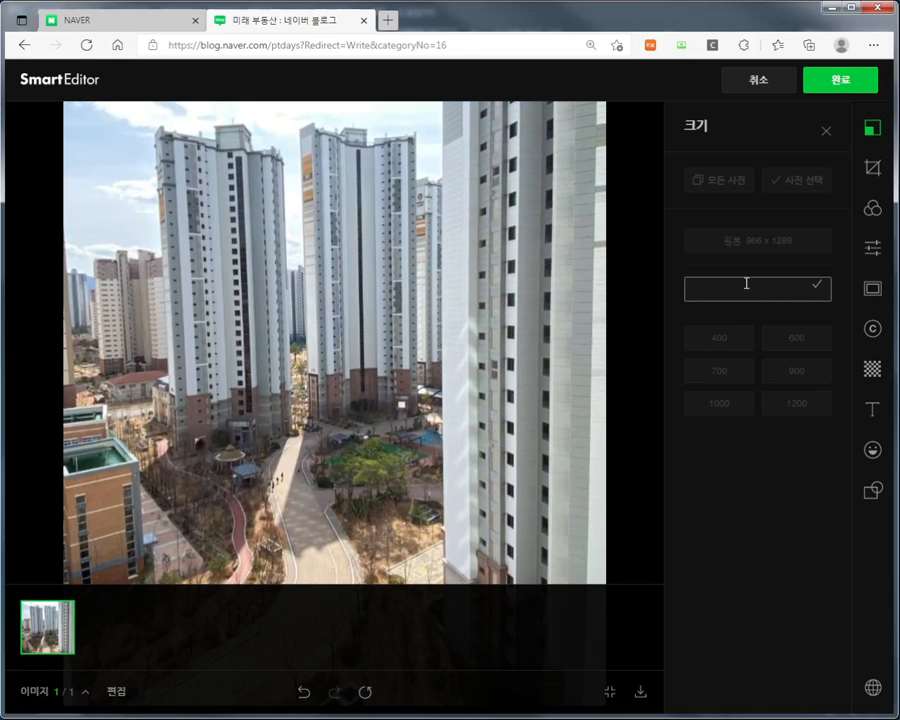
pyautogui.write('500')
pyautogui.press('Return')
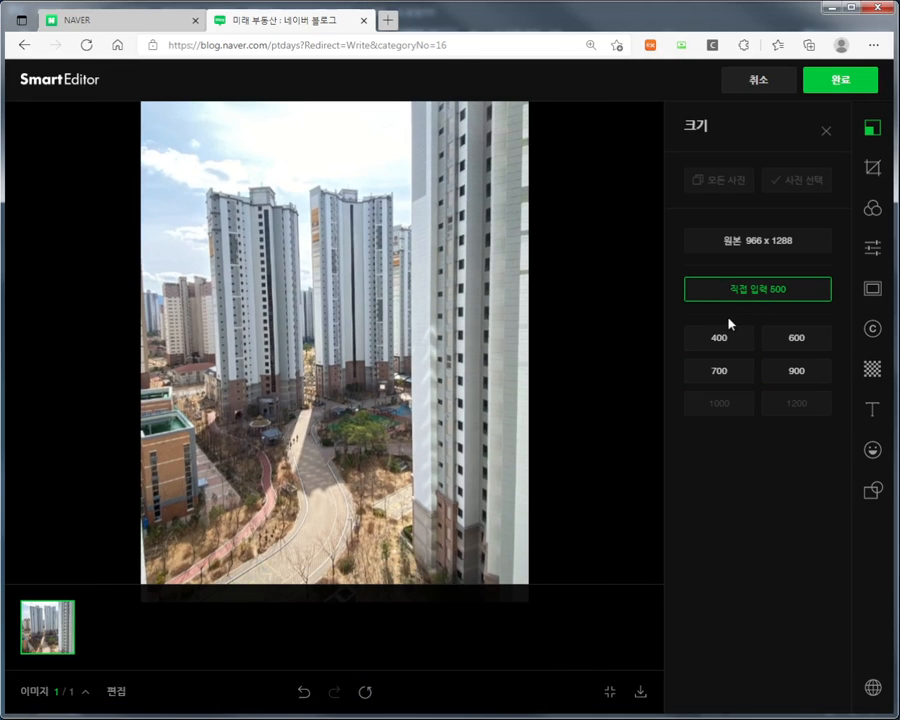
# Step: Compare the original 966 x 1288 size with the 400, 600, 700 and 900 presets and leave the photo at 400
pyautogui.click(749, 243)
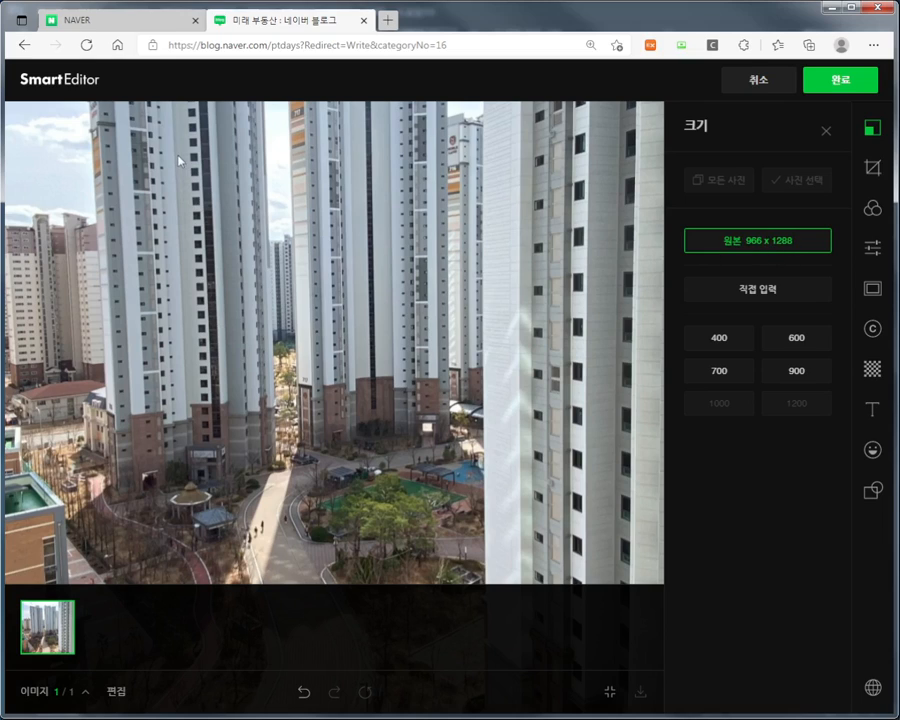
pyautogui.click(716, 340)
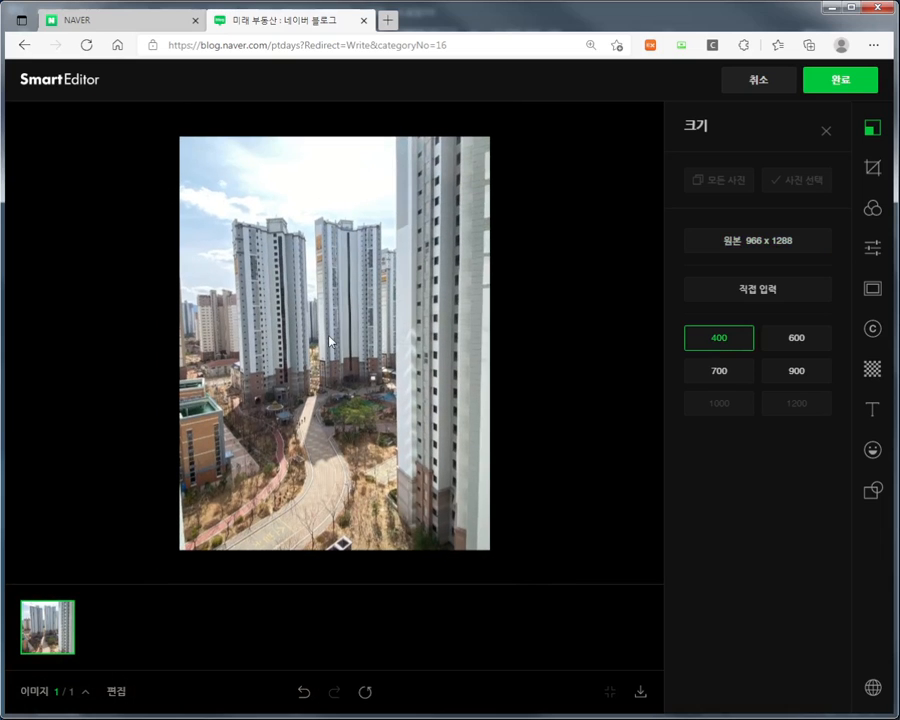
pyautogui.click(762, 245)
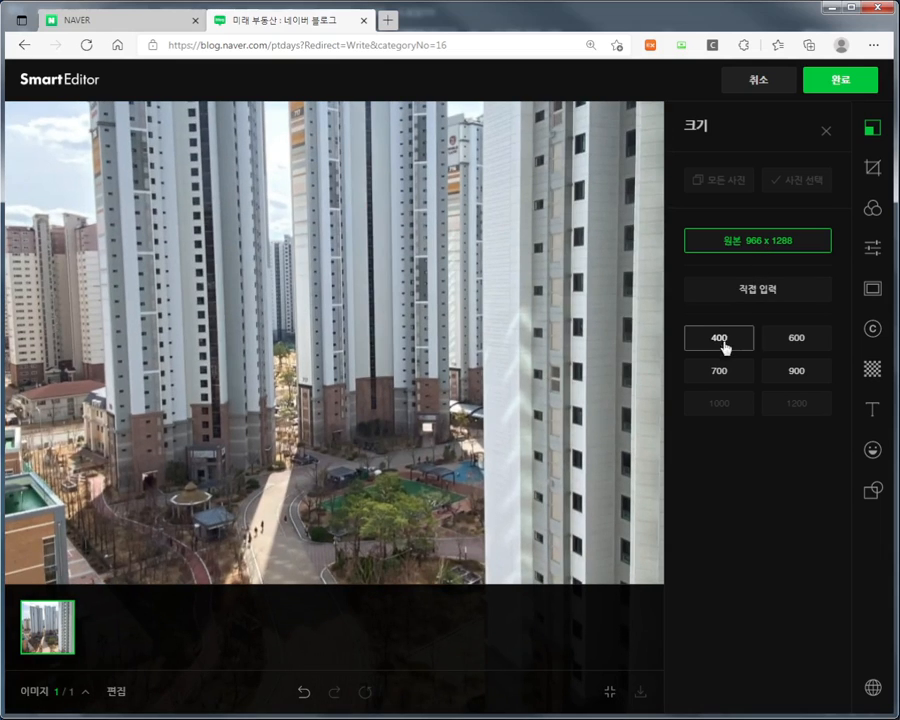
pyautogui.click(716, 336)
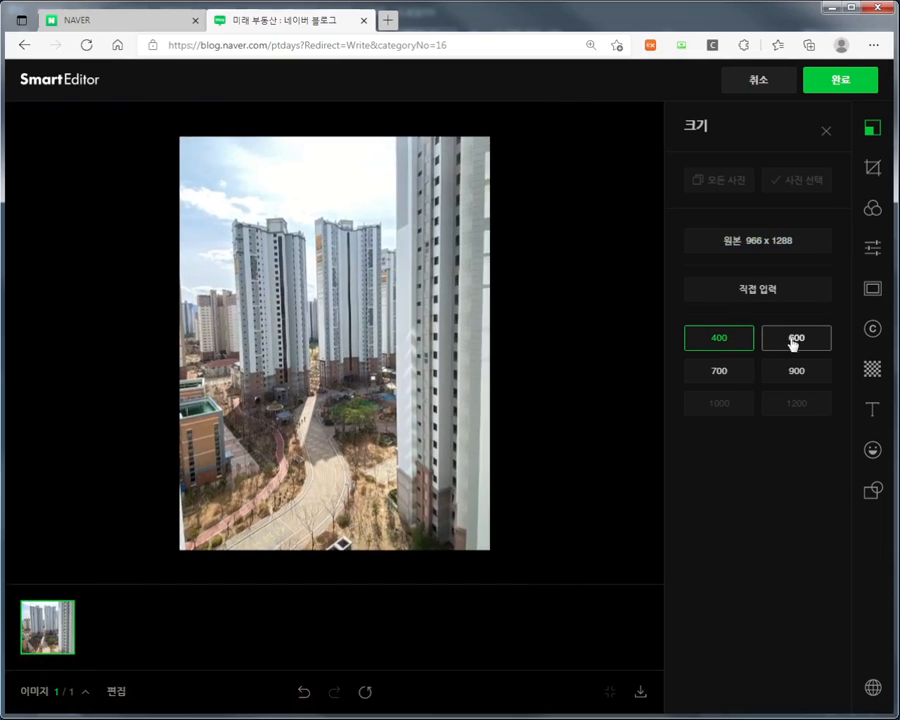
pyautogui.click(795, 341)
pyautogui.click(732, 375)
pyautogui.click(790, 371)
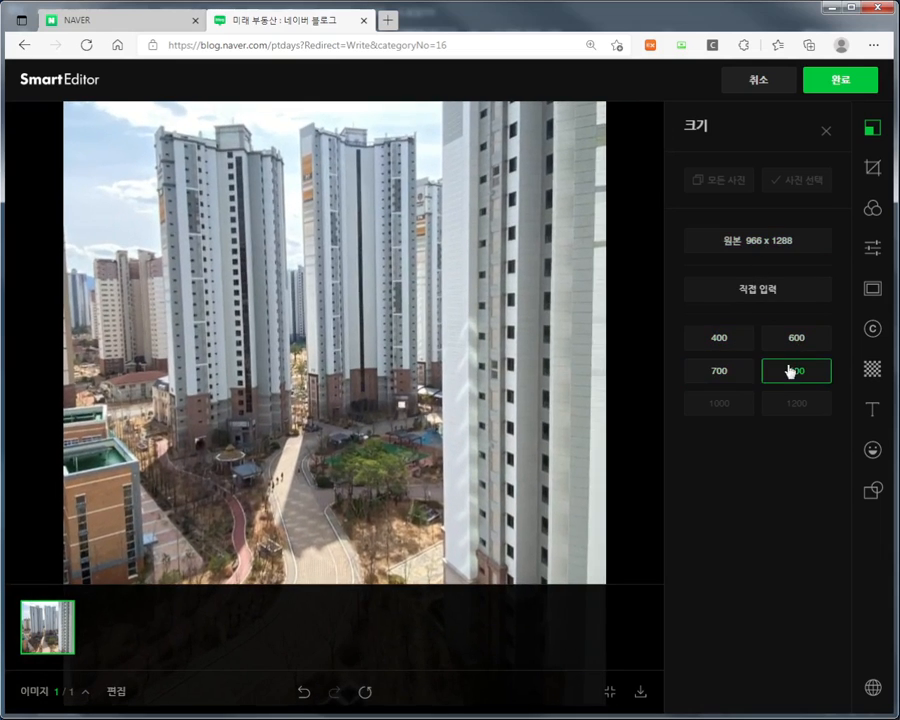
pyautogui.click(717, 343)
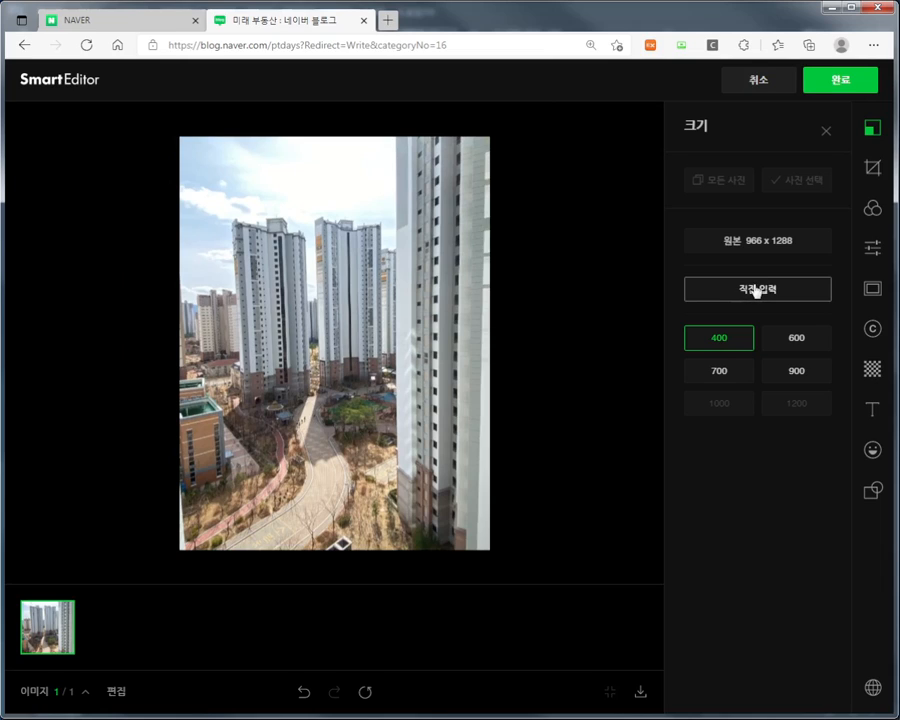
# Step: Bring up the 자르기, 회전 options and rotate the photo a full turn counterclockwise and back clockwise in 90-degree steps
pyautogui.click(874, 174)
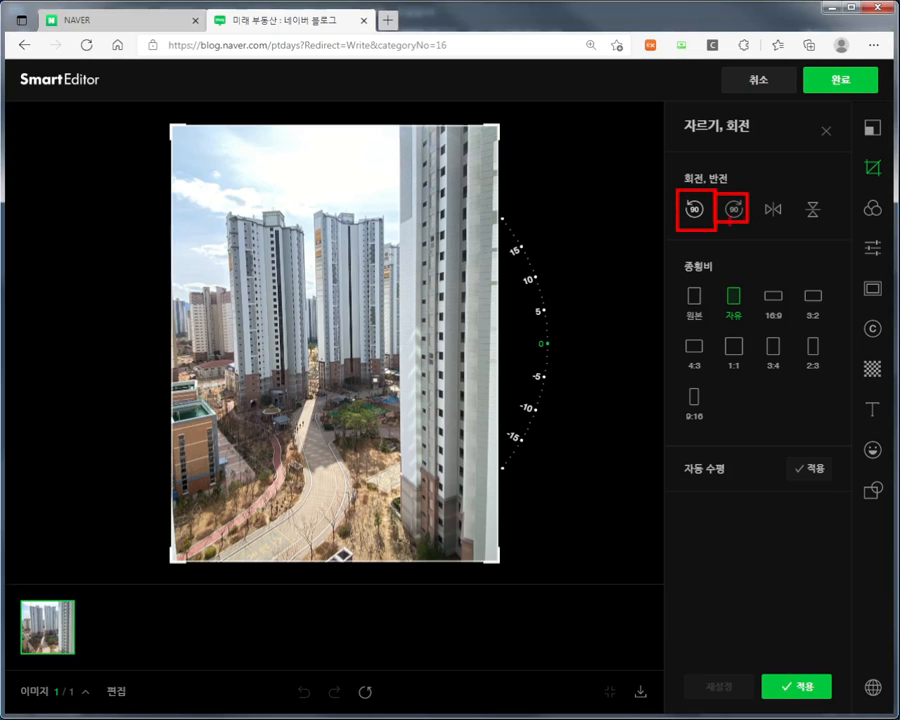
pyautogui.click(694, 210)
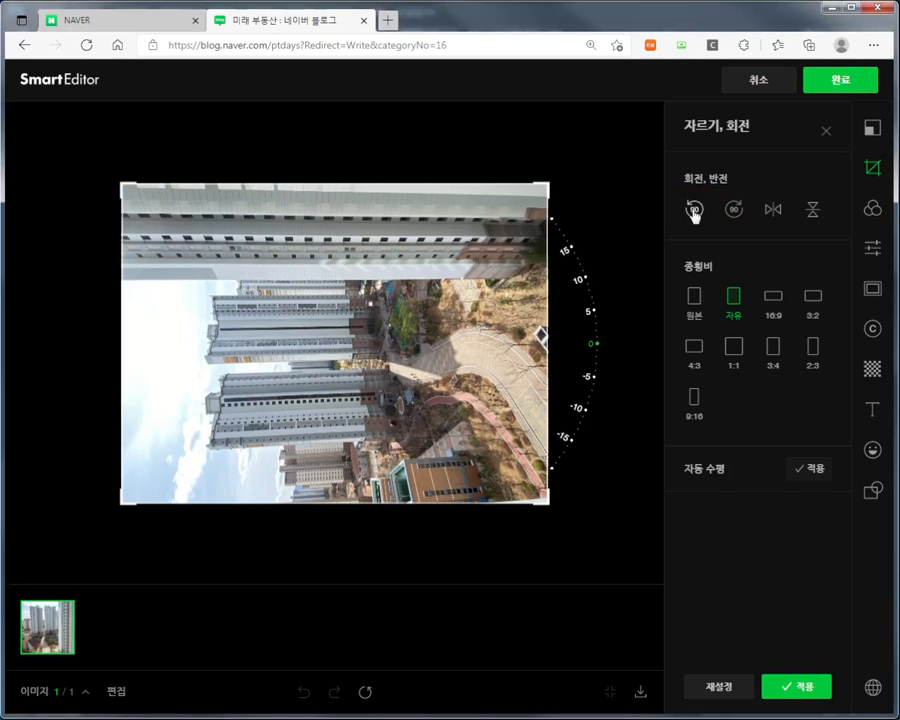
pyautogui.click(694, 210)
pyautogui.click(694, 210)
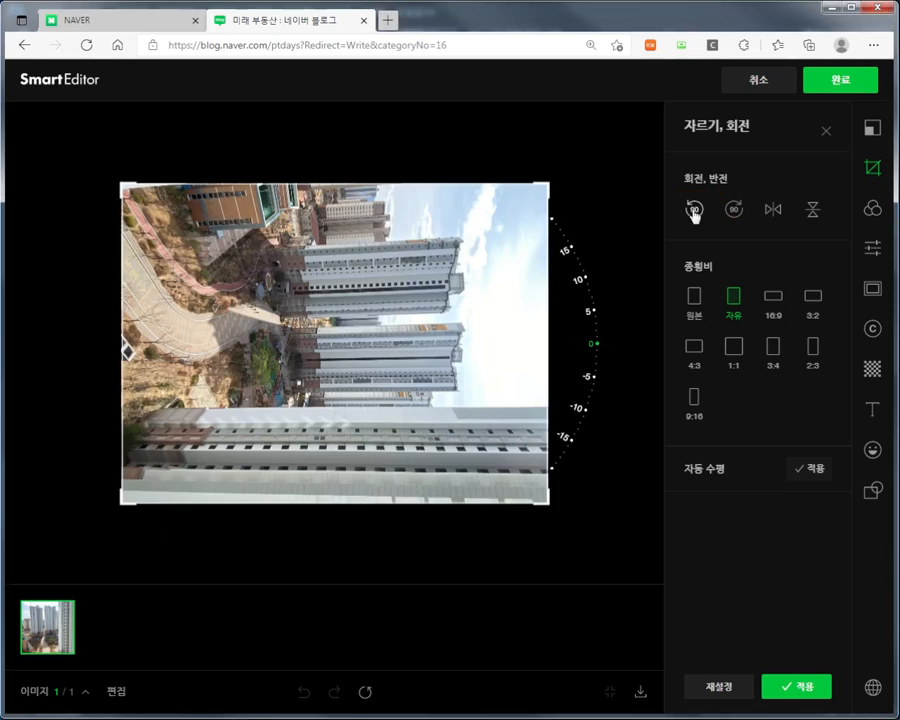
pyautogui.click(694, 210)
pyautogui.click(734, 209)
pyautogui.click(734, 209)
pyautogui.click(734, 209)
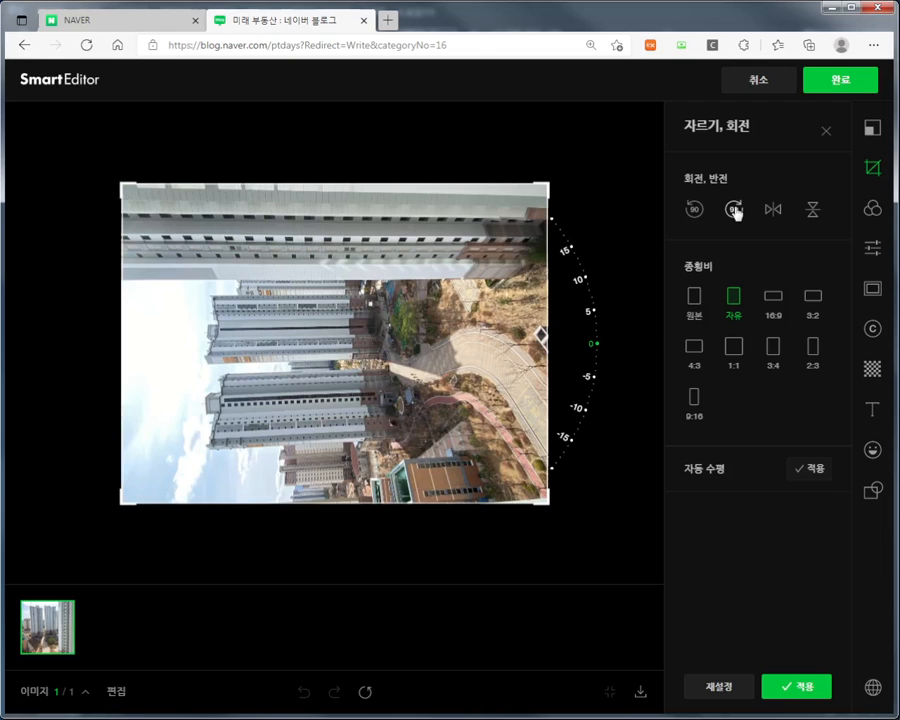
pyautogui.click(735, 211)
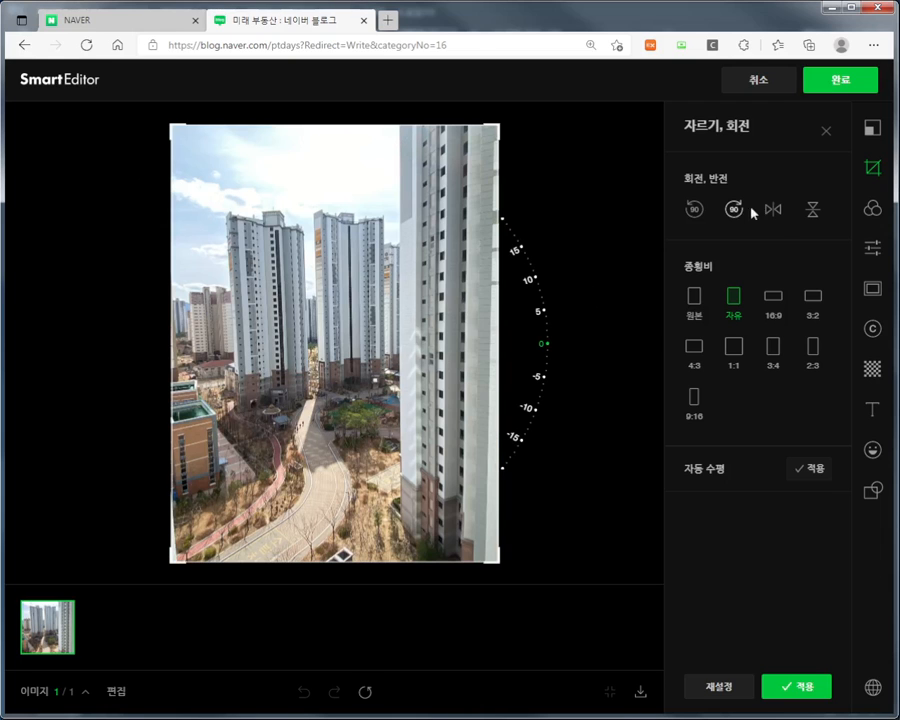
# Step: Try flipping the photo horizontally and vertically, reversing each flip
pyautogui.click(781, 216)
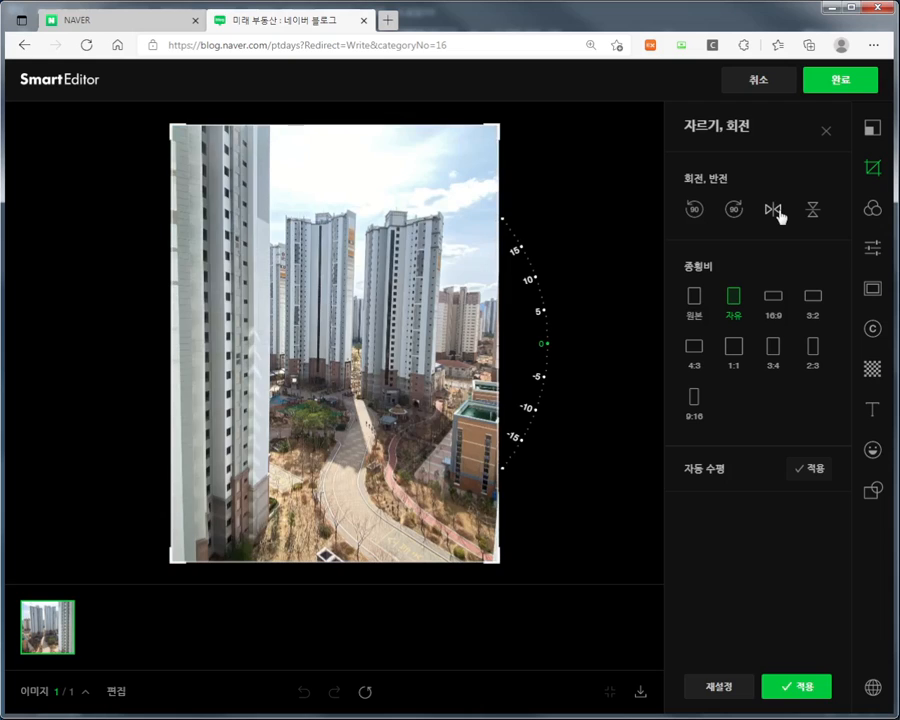
pyautogui.click(781, 216)
pyautogui.click(812, 214)
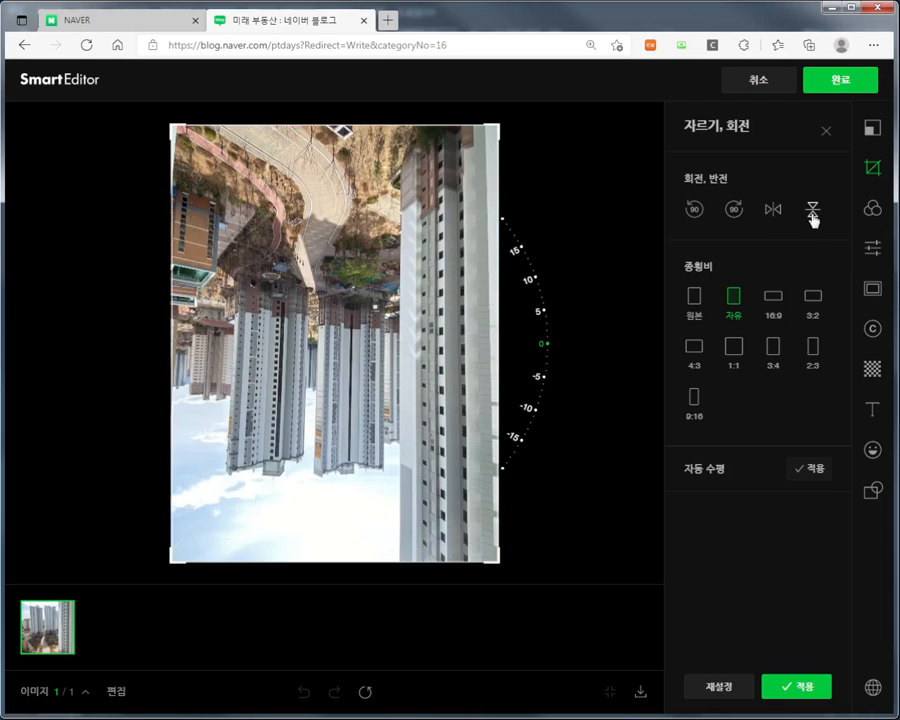
pyautogui.click(812, 216)
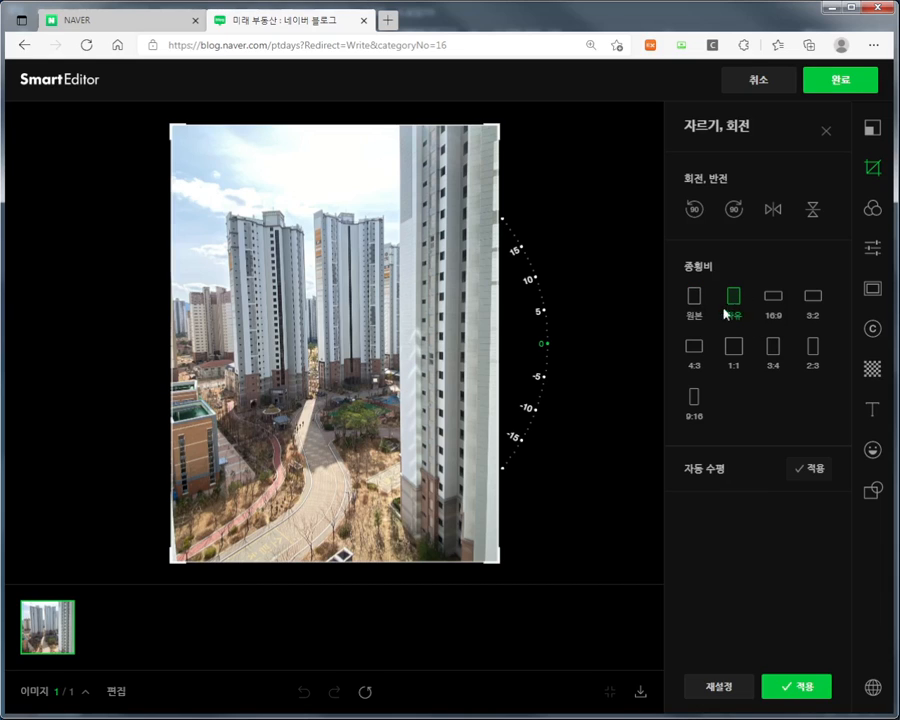
# Step: Try a 16:9 crop and shift the photo down so the tower tops fall inside the frame
pyautogui.click(771, 302)
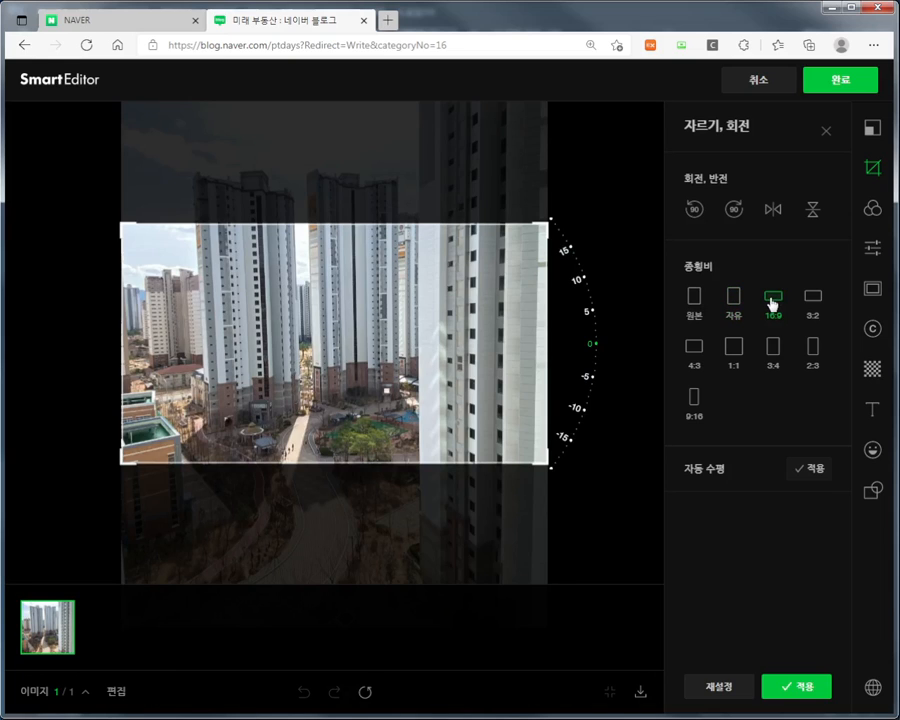
pyautogui.moveTo(336, 332); pyautogui.dragTo(372, 416)
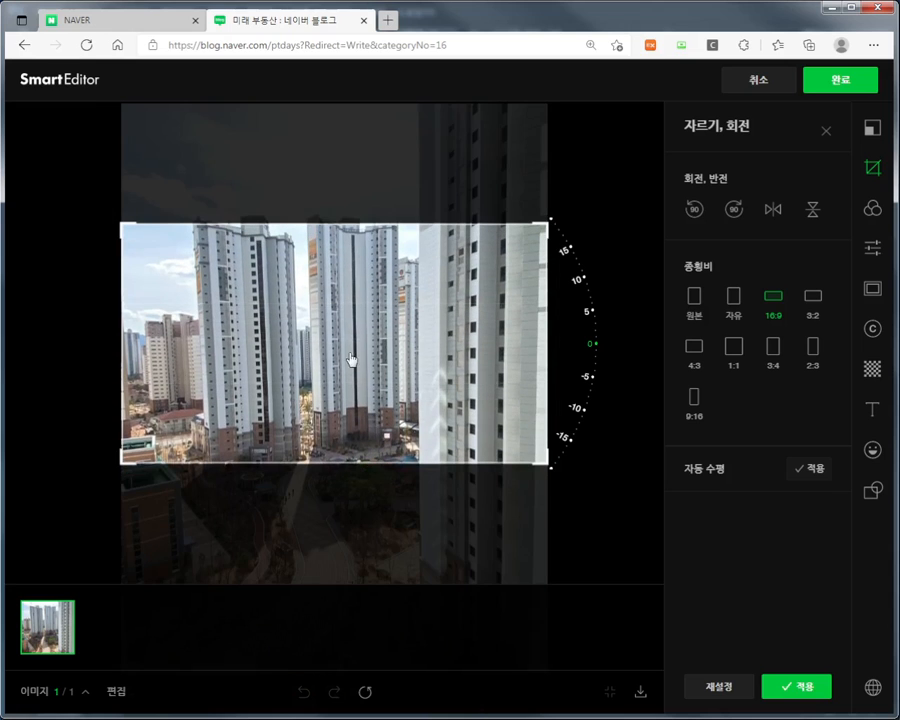
pyautogui.moveTo(351, 360); pyautogui.dragTo(368, 410)
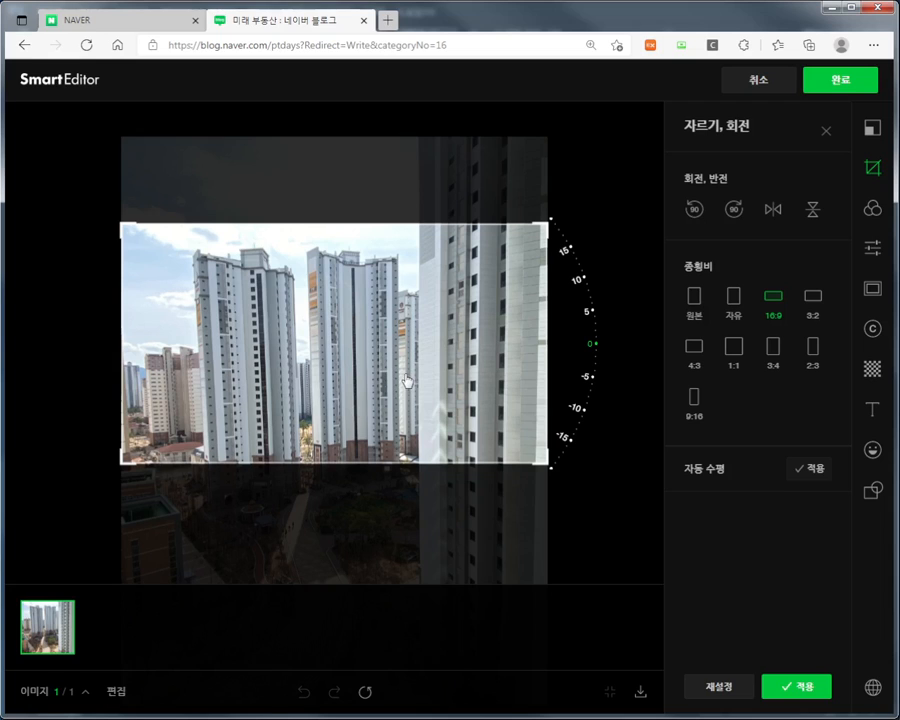
# Step: Try a 3:2 crop, adjusting the frame corners and repositioning the photo around the towers
pyautogui.click(812, 297)
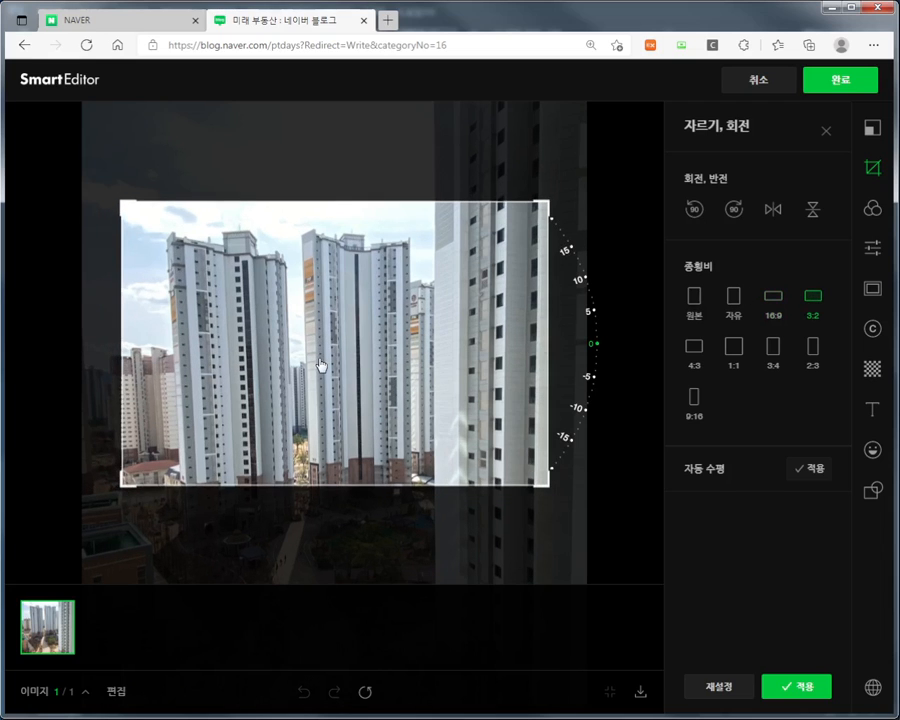
pyautogui.moveTo(320, 366); pyautogui.dragTo(340, 313)
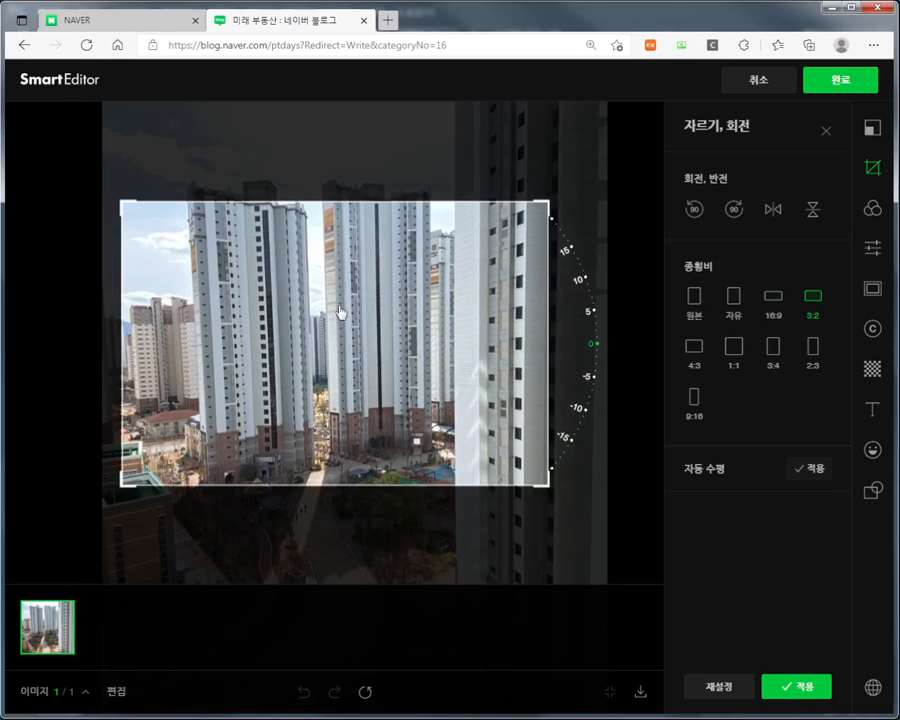
pyautogui.moveTo(121, 201); pyautogui.dragTo(108, 184)
pyautogui.moveTo(549, 221)
pyautogui.moveTo(551, 197)
pyautogui.mouseDown()
pyautogui.moveTo(578, 176)
pyautogui.moveTo(562, 190)
pyautogui.mouseUp()
pyautogui.moveTo(368, 326); pyautogui.dragTo(316, 296)
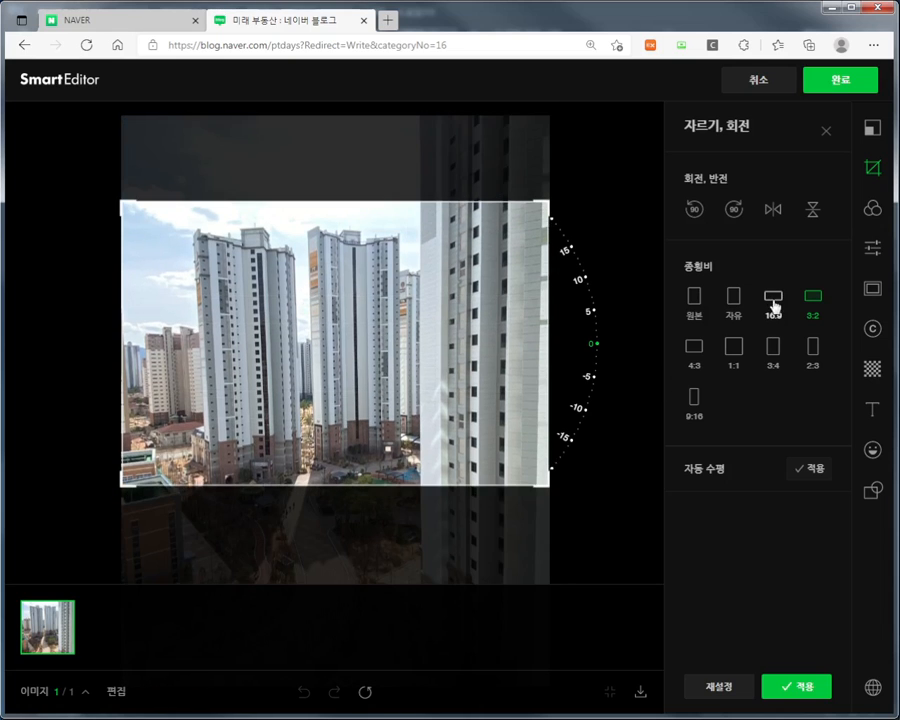
# Step: Try the 4:3 and 1:1 crop ratios and shift the photo sideways to bring both central towers into the square frame
pyautogui.click(692, 355)
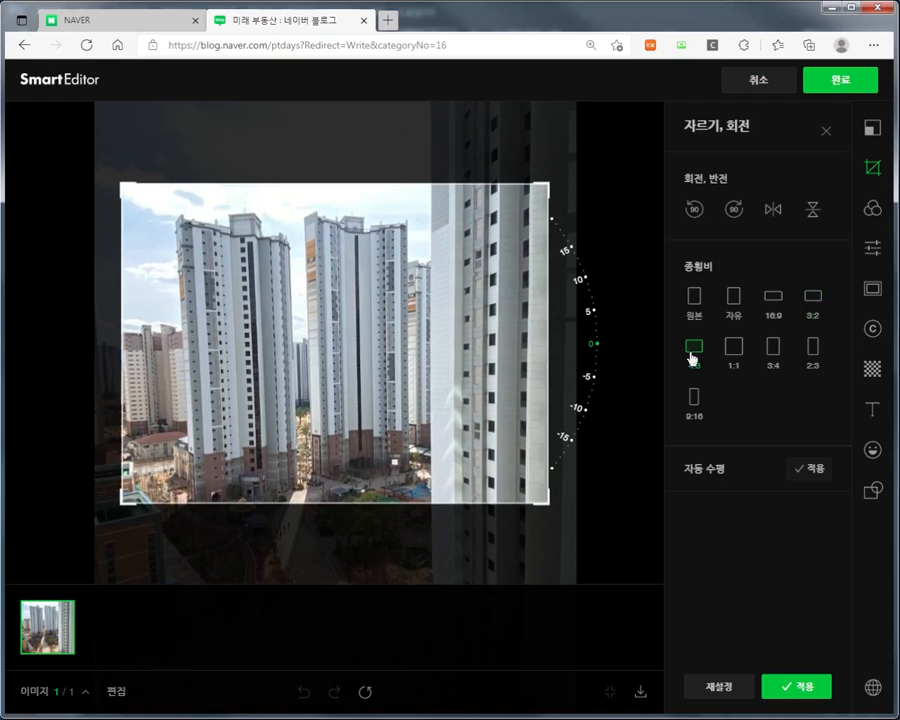
pyautogui.click(735, 352)
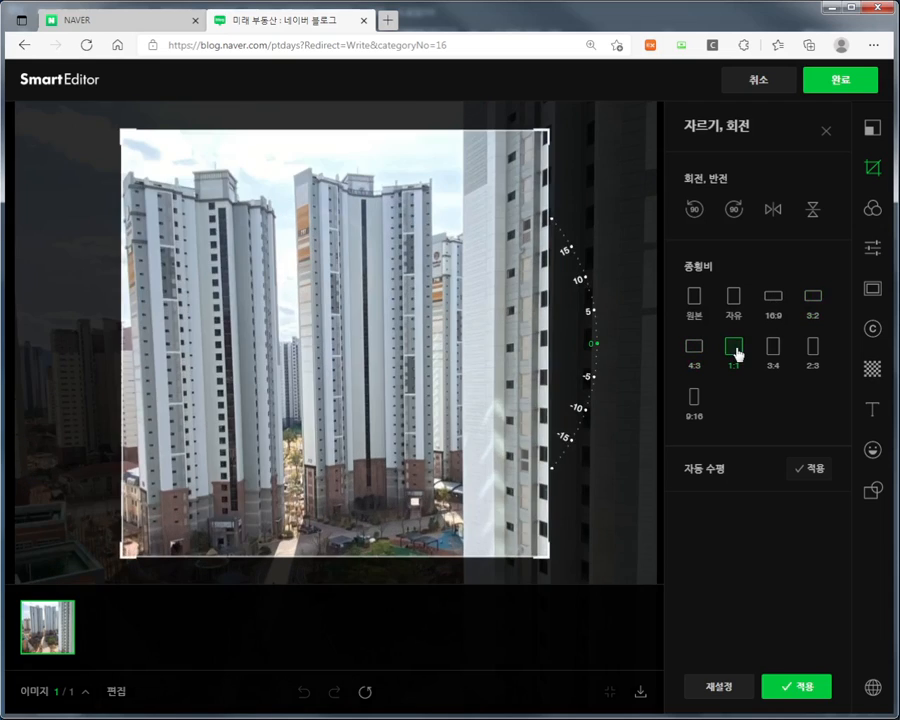
pyautogui.scroll(2, 300, 366)
pyautogui.moveTo(300, 366); pyautogui.dragTo(420, 347)
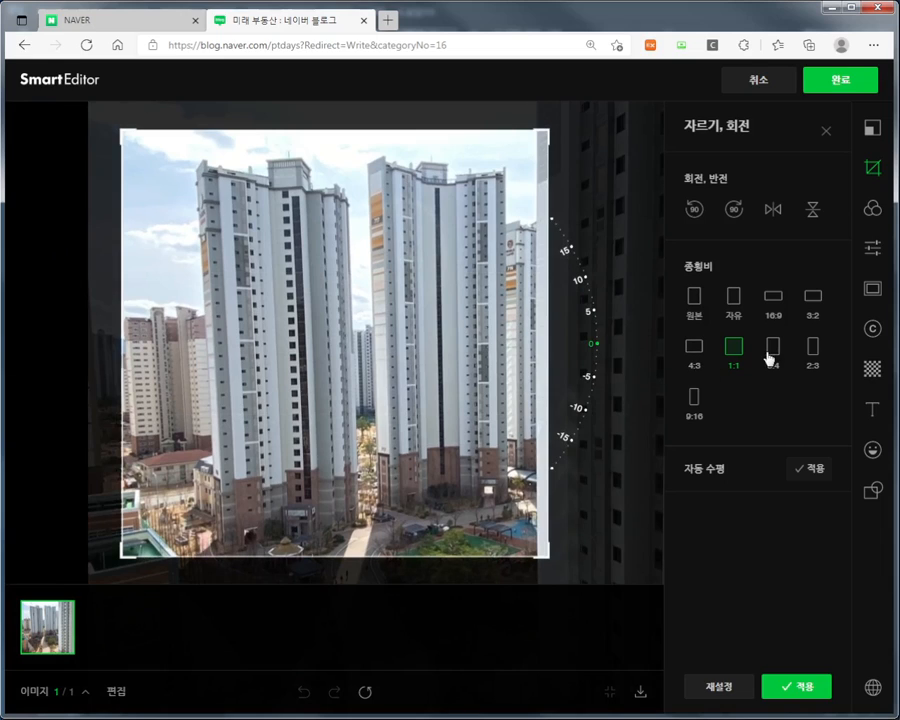
# Step: Try the 3:4, 2:3 and 원본 crop ratios and reposition the photo within the original-ratio frame
pyautogui.click(773, 350)
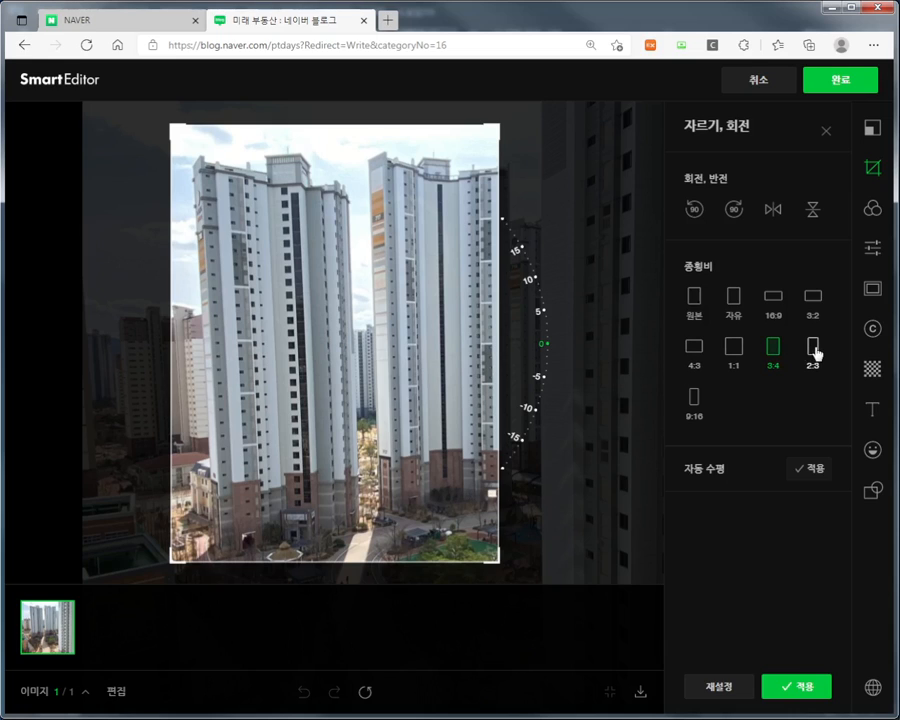
pyautogui.click(810, 350)
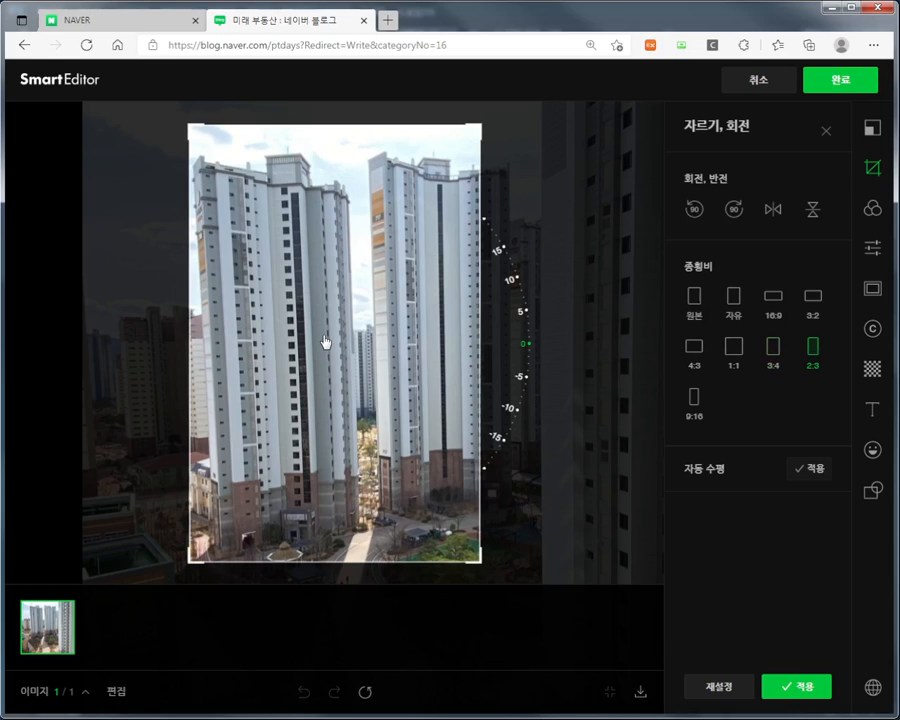
pyautogui.click(692, 300)
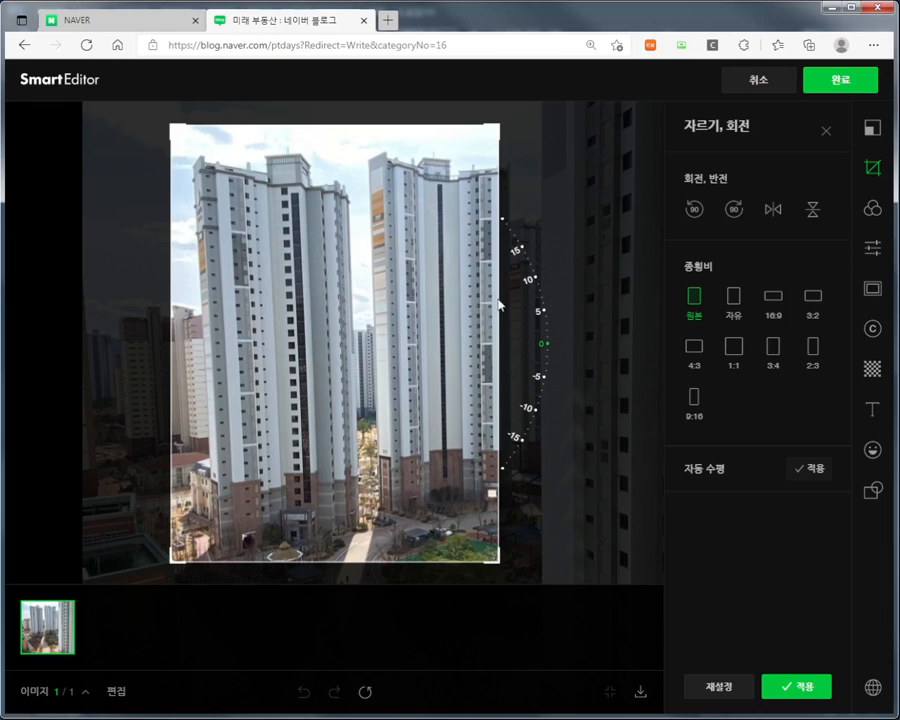
pyautogui.moveTo(387, 328); pyautogui.dragTo(515, 349)
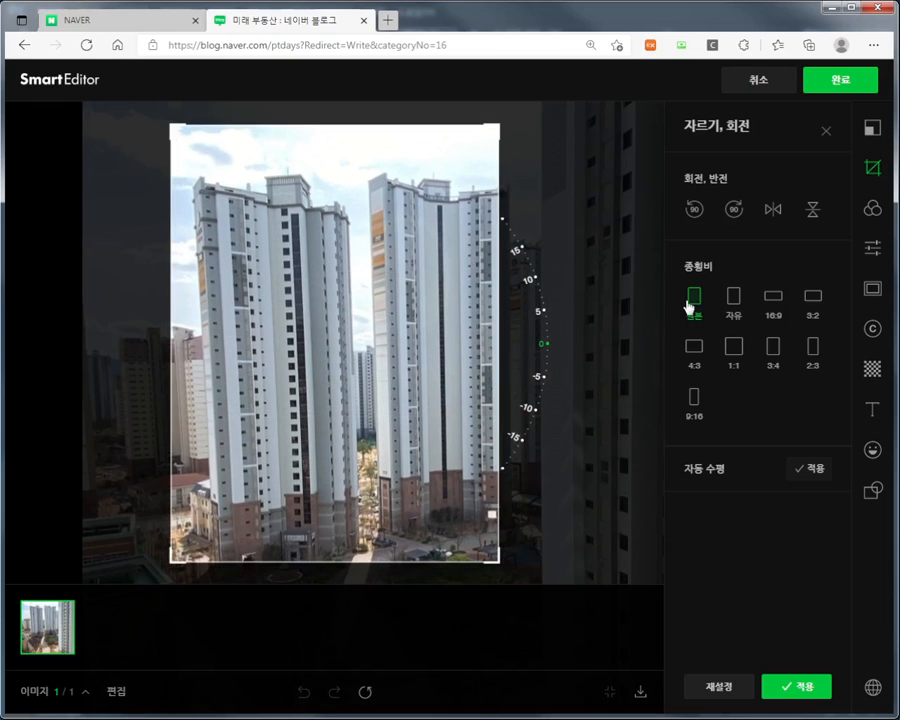
# Step: Switch the crop to the 자유 ratio and widen the frame to about 536 x 661
pyautogui.click(734, 298)
pyautogui.moveTo(481, 156); pyautogui.dragTo(514, 118)
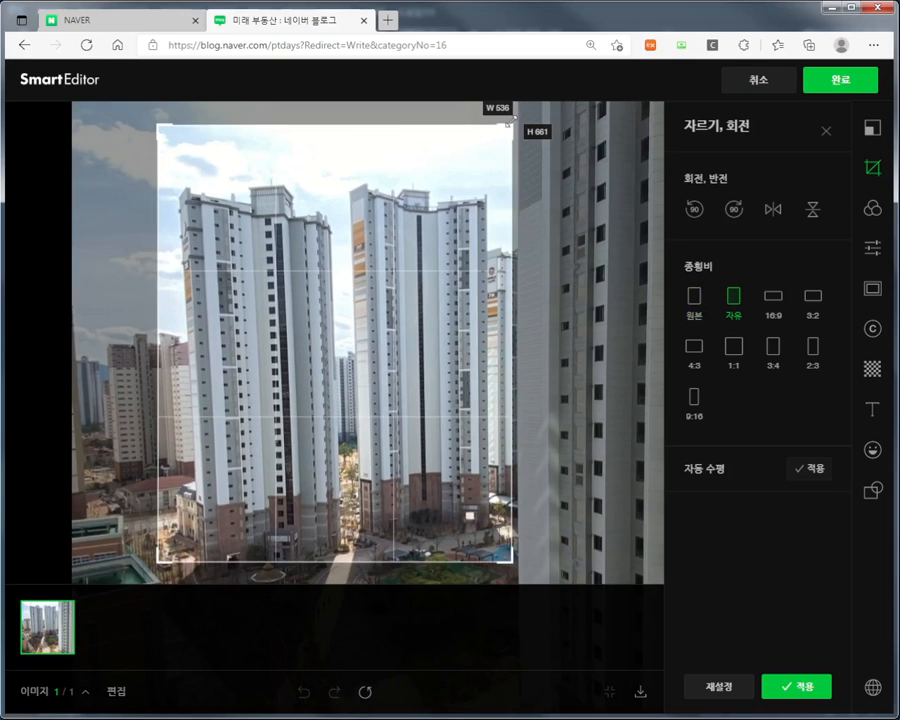
pyautogui.moveTo(410, 285)
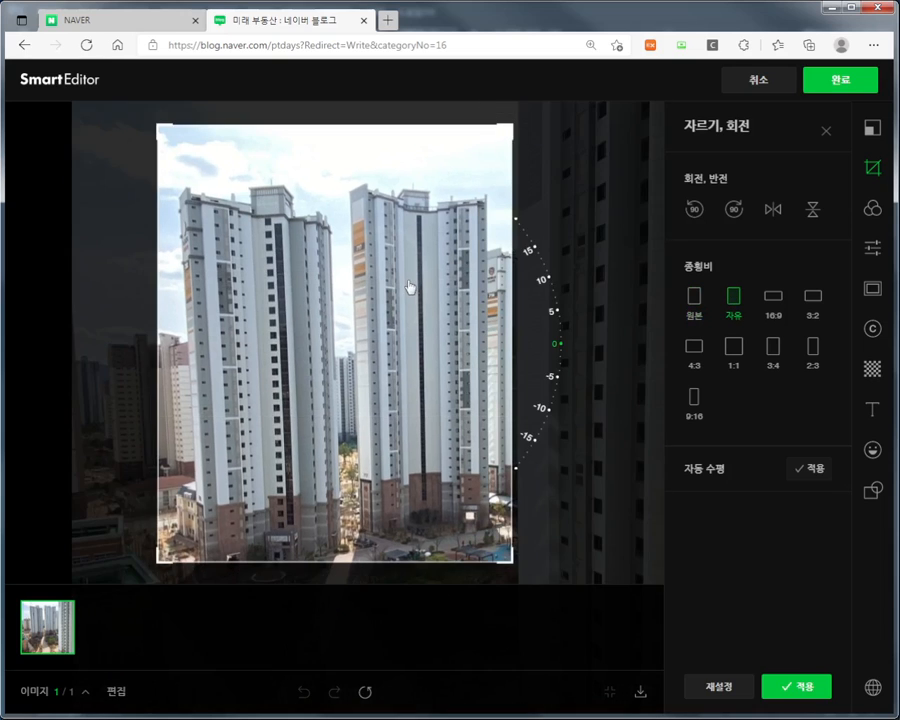
# Step: Try the 16:9, 자유 and 원본 crop ratios once more, and close the crop options without saving the edits
pyautogui.click(773, 296)
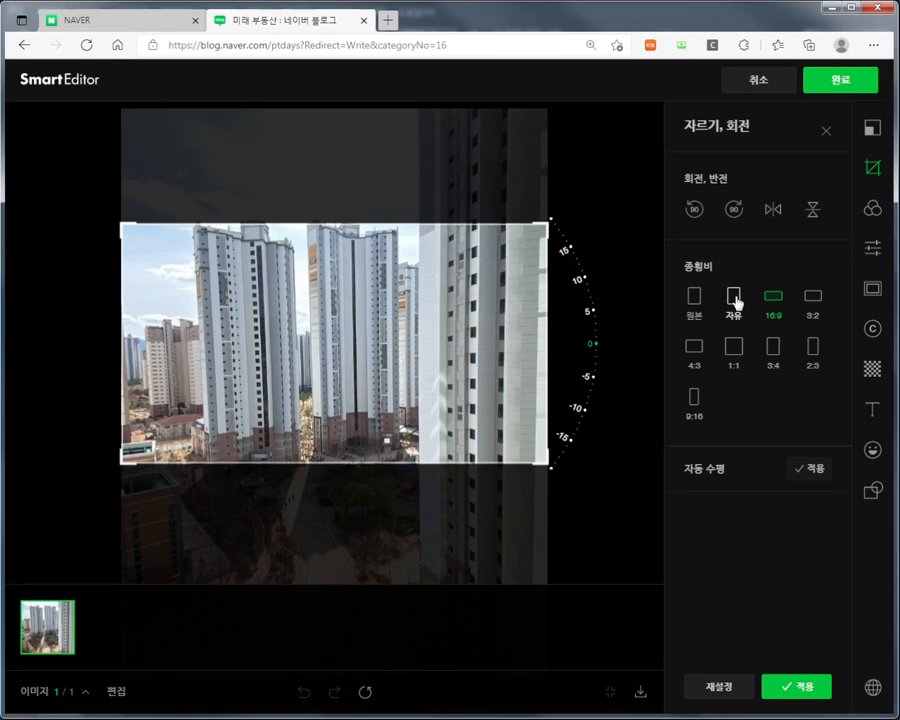
pyautogui.click(737, 299)
pyautogui.click(694, 298)
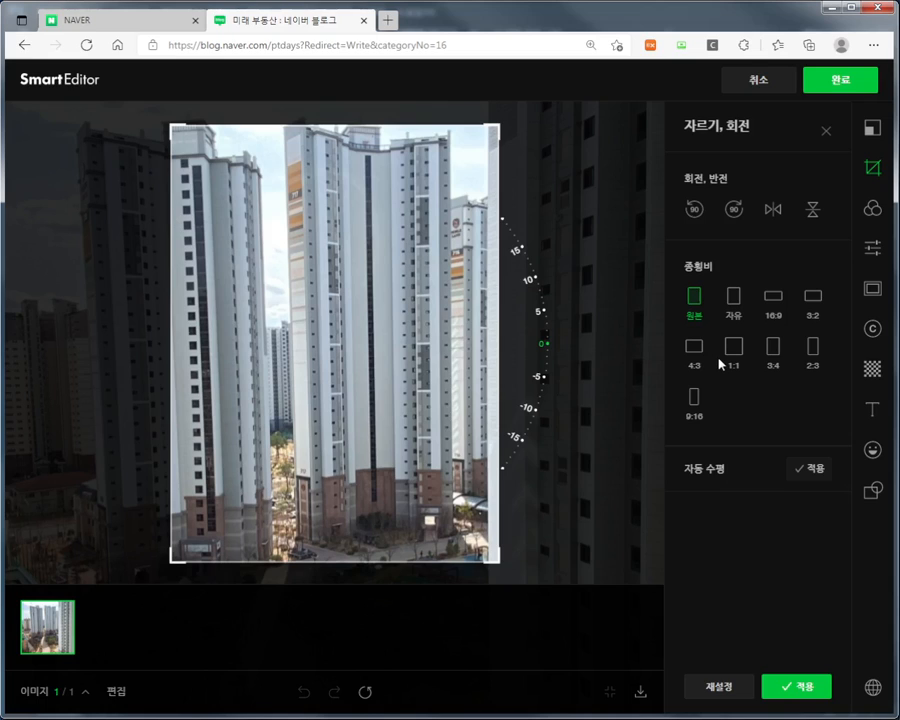
pyautogui.click(828, 131)
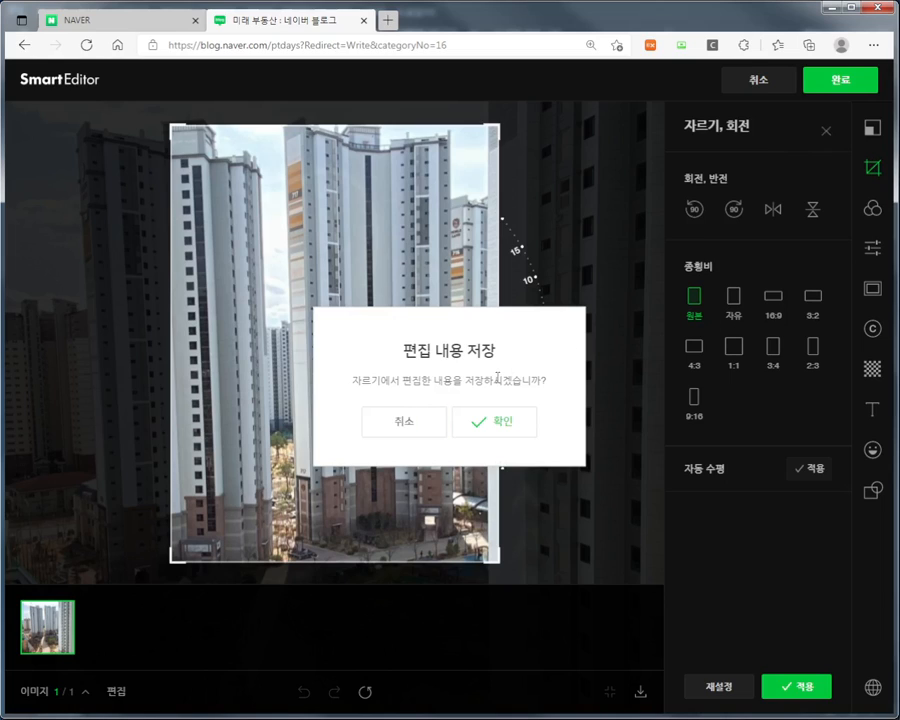
pyautogui.click(410, 426)
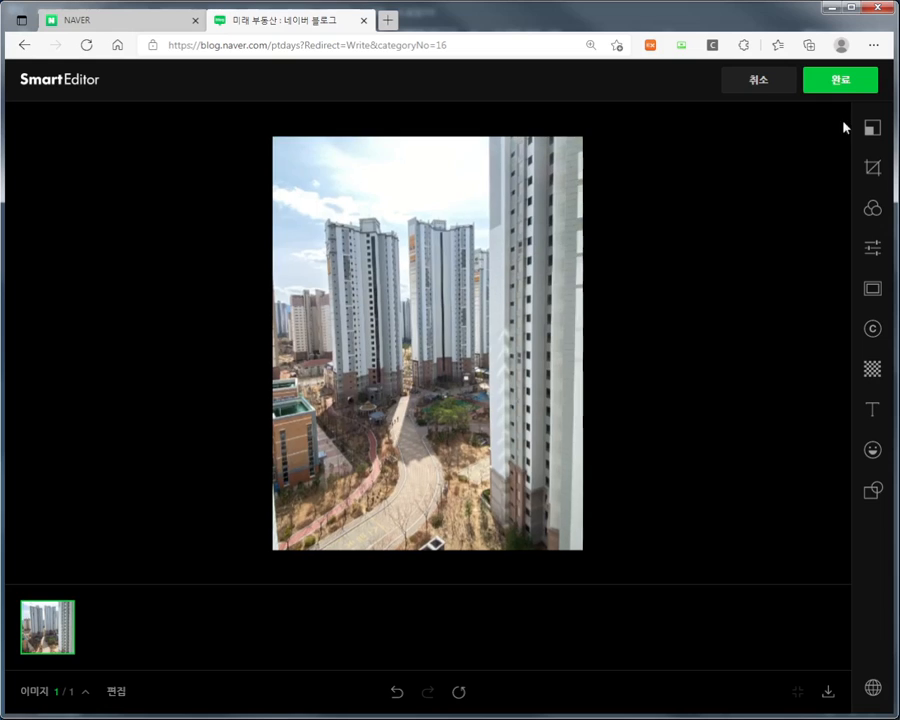
pyautogui.click(871, 130)
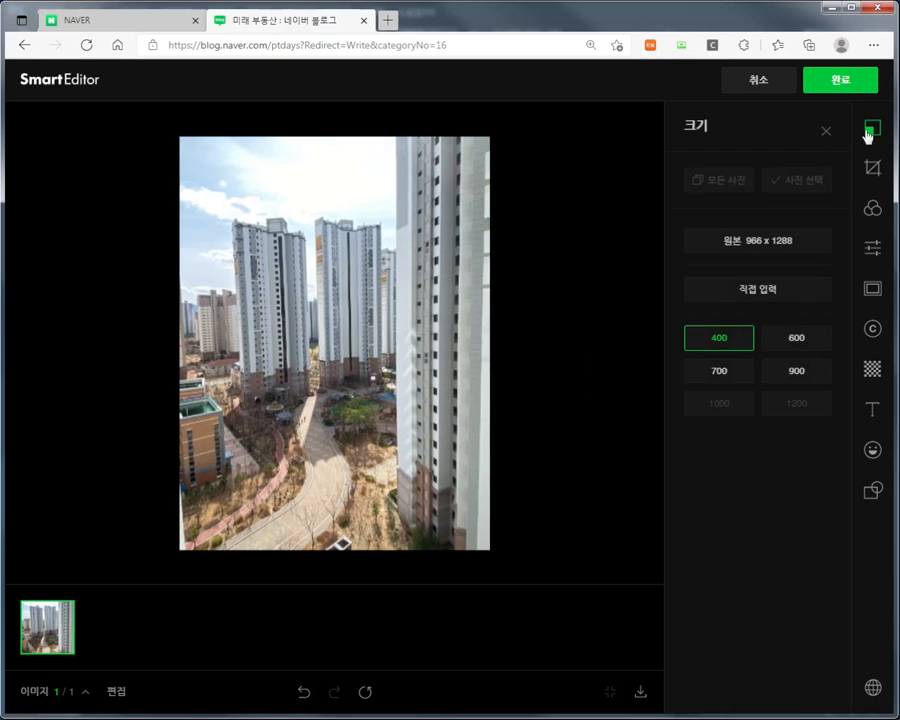
pyautogui.click(826, 137)
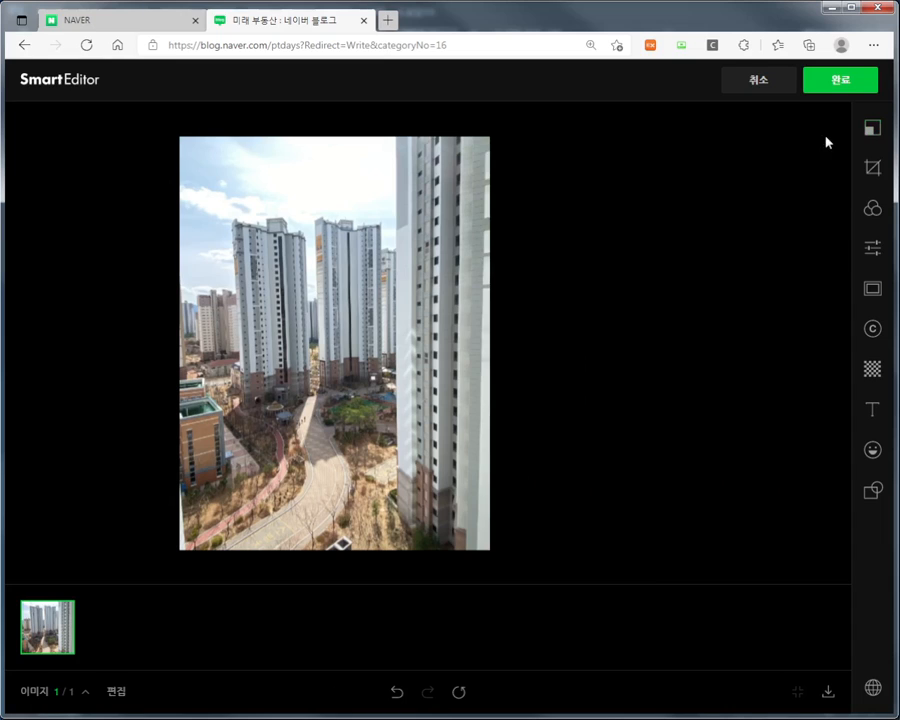
pyautogui.click(876, 127)
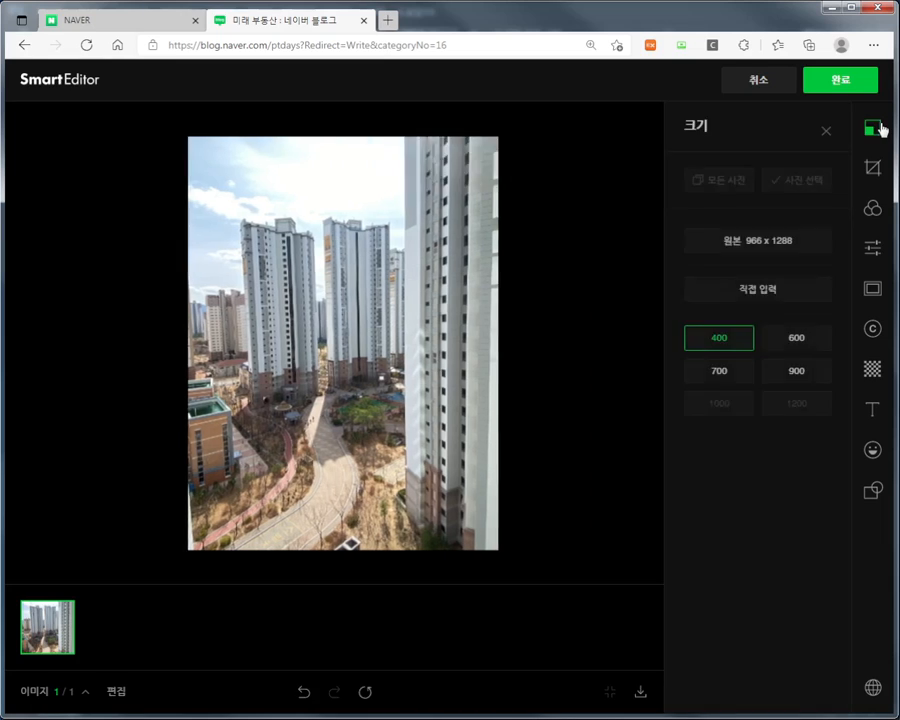
pyautogui.click(876, 175)
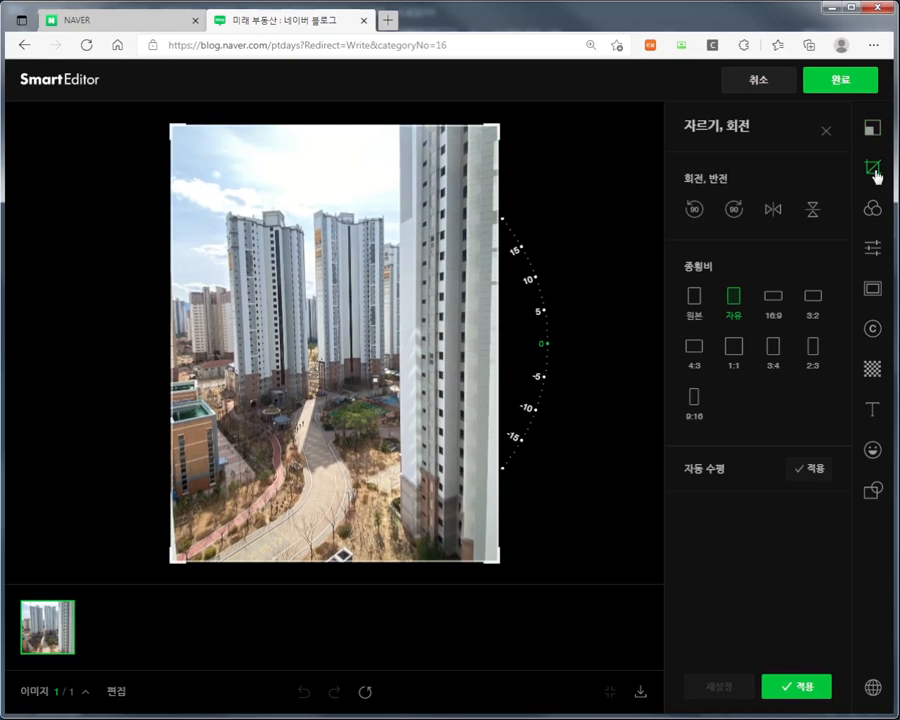
pyautogui.click(826, 135)
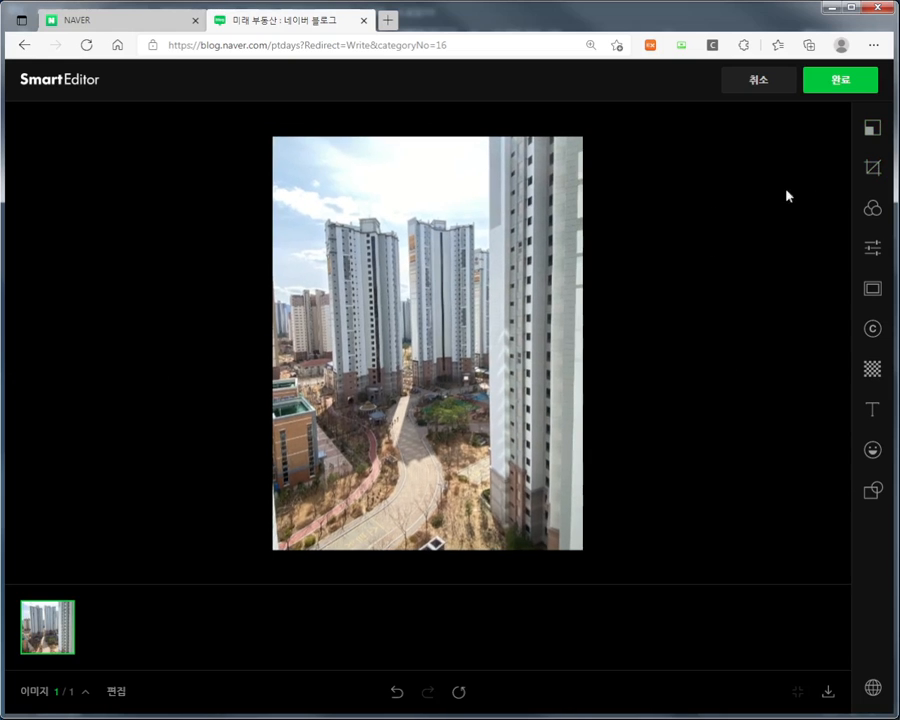
# Step: Try the 원본, 4:3 and 1:1 crop ratios, and leave the crop options without saving the edits
pyautogui.click(874, 168)
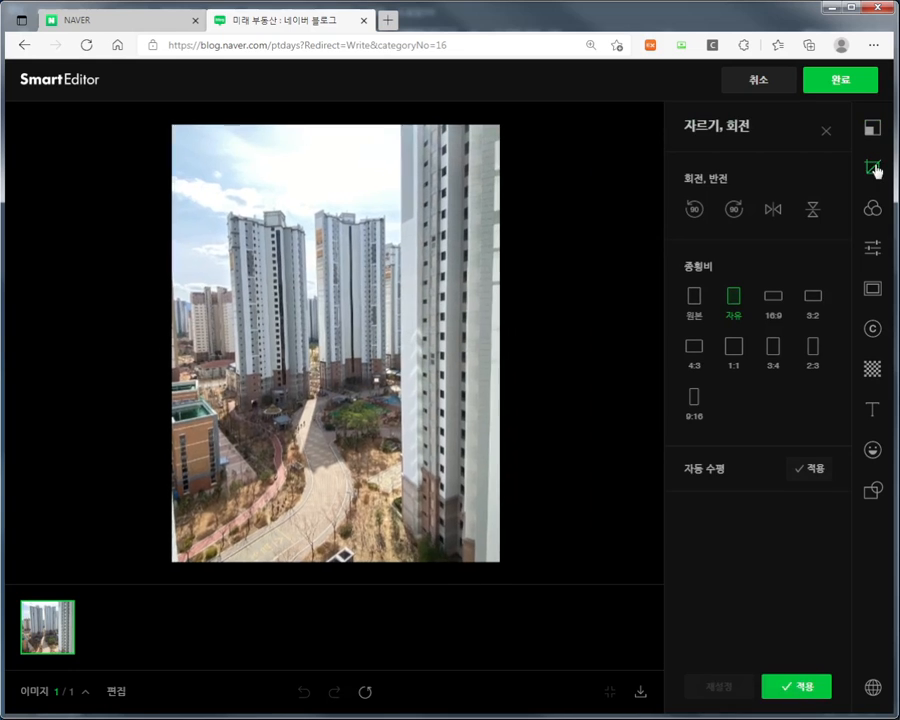
pyautogui.click(706, 310)
pyautogui.click(700, 356)
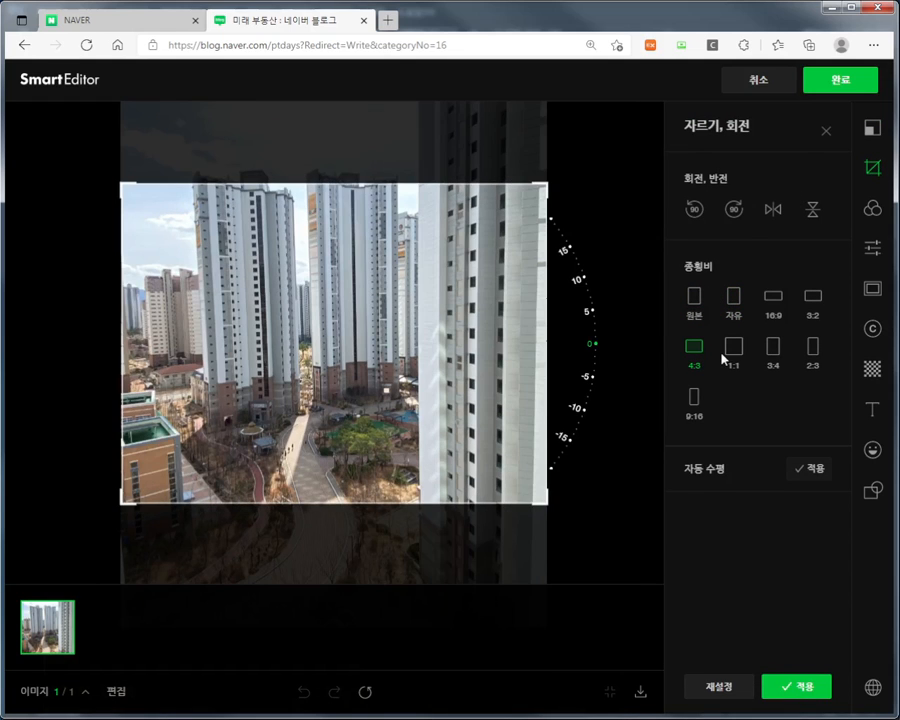
pyautogui.click(735, 355)
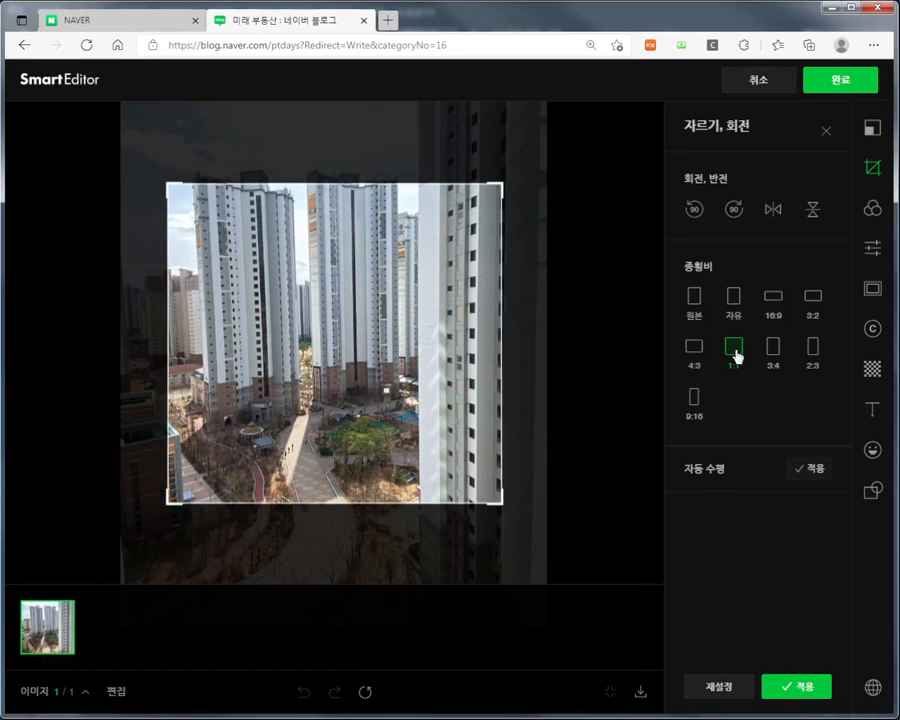
pyautogui.click(826, 133)
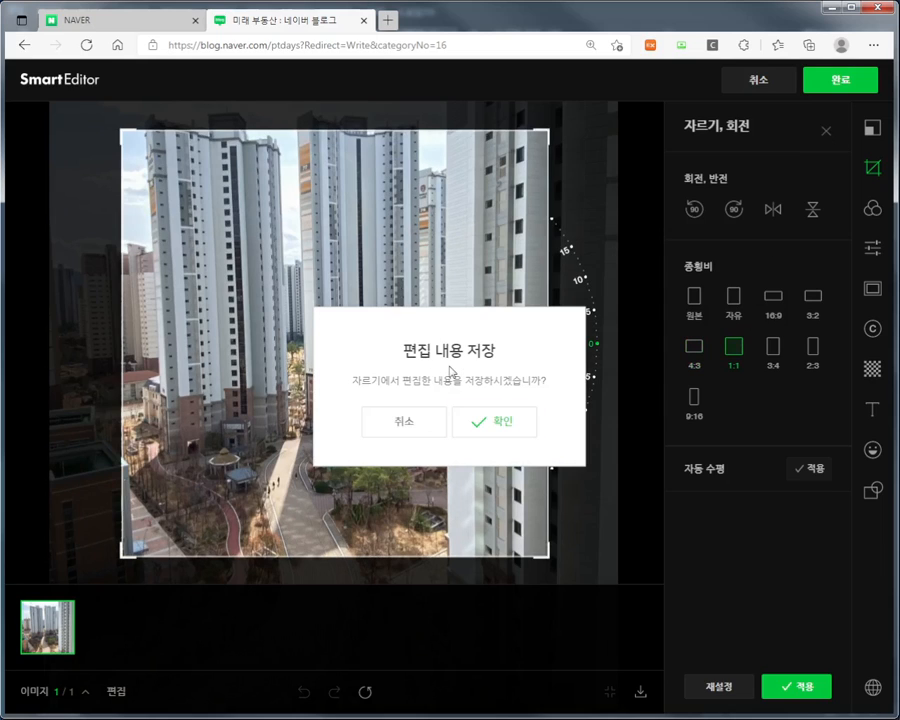
pyautogui.click(402, 423)
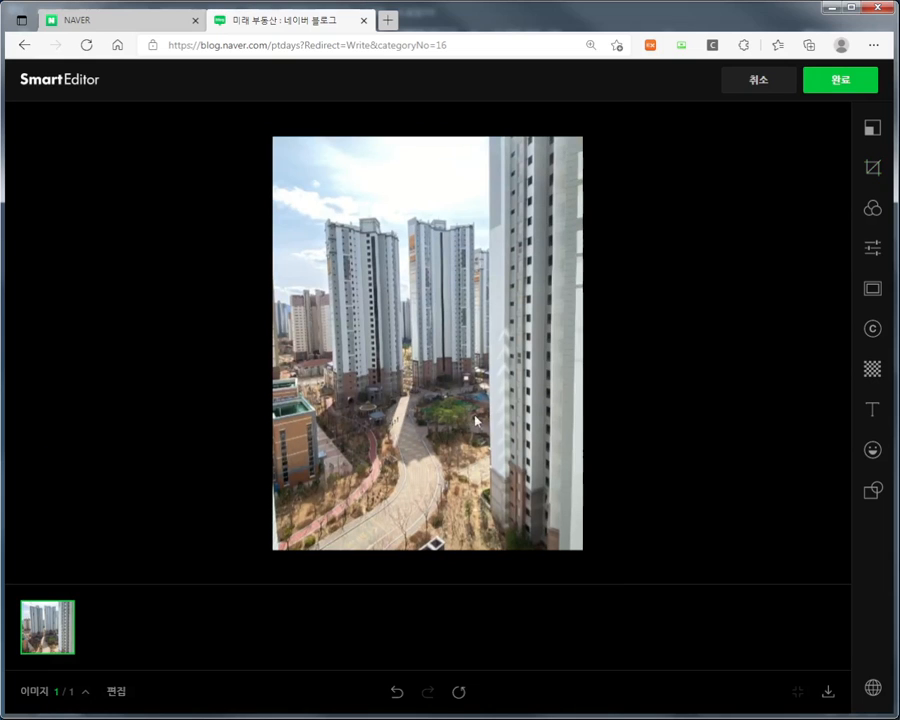
# Step: Try tilting the photo to about -14 degrees with the rotation dial, and discard the edit
pyautogui.click(872, 168)
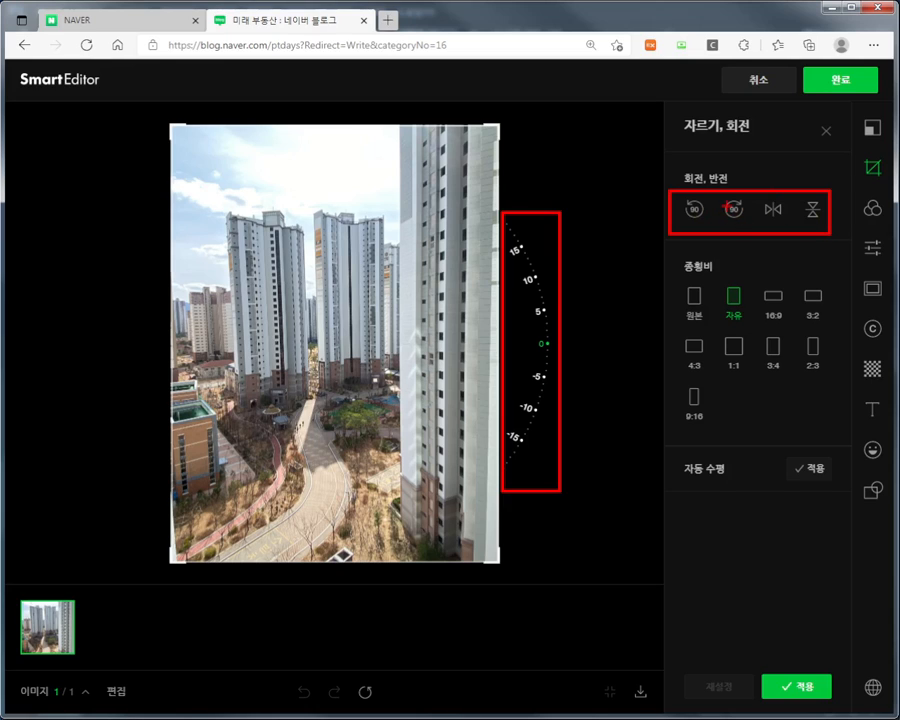
pyautogui.click(537, 283)
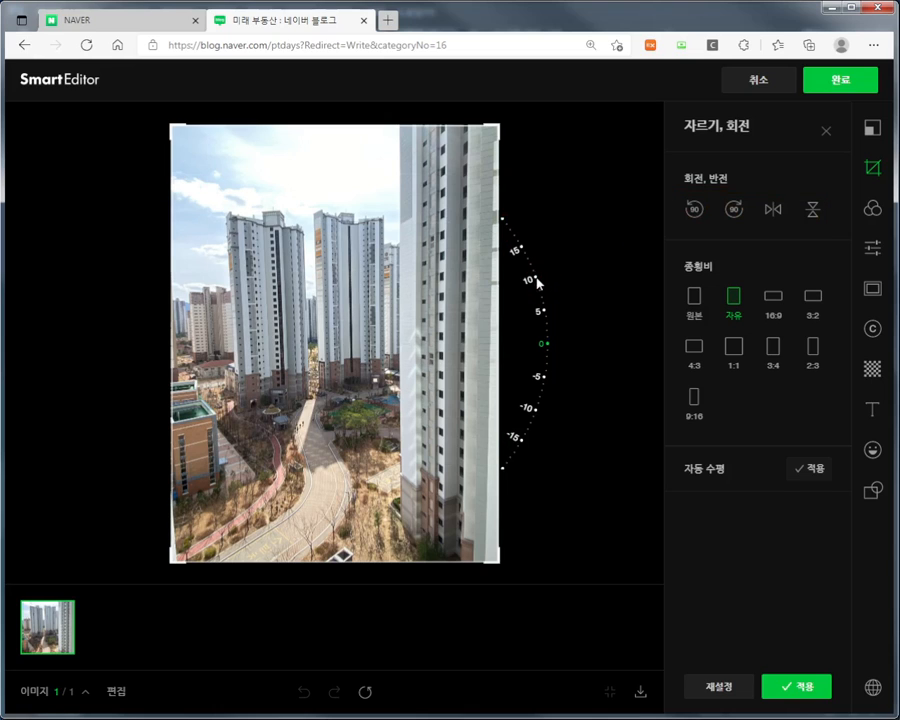
pyautogui.moveTo(542, 305); pyautogui.dragTo(521, 202)
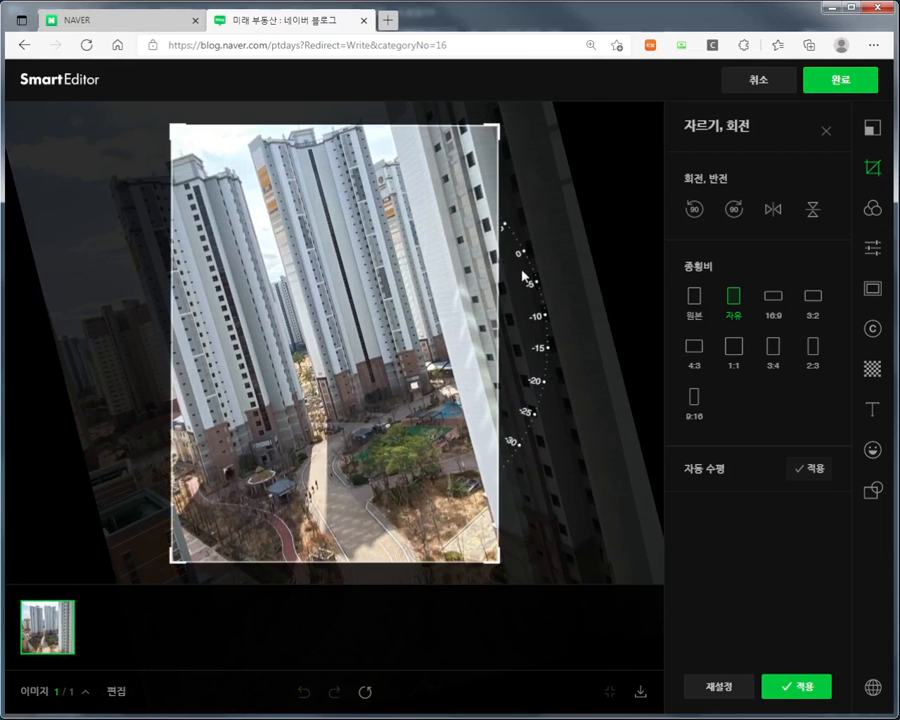
pyautogui.click(828, 133)
pyautogui.click(412, 432)
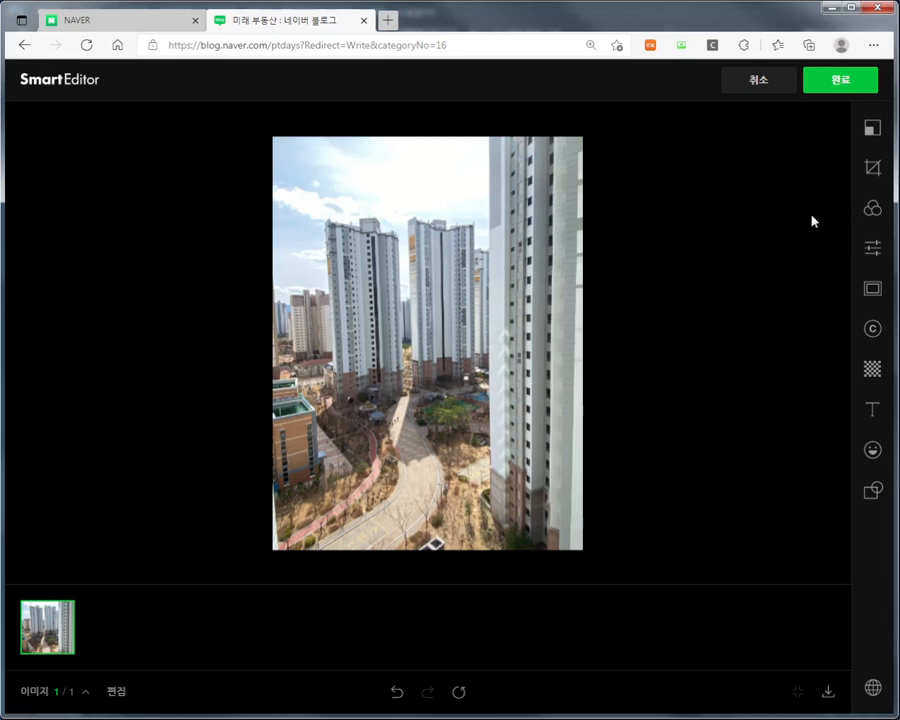
# Step: Try the Clear, Bright, Lucent, Tender, Cream, Blossom and Delight filters on the photo
pyautogui.click(872, 212)
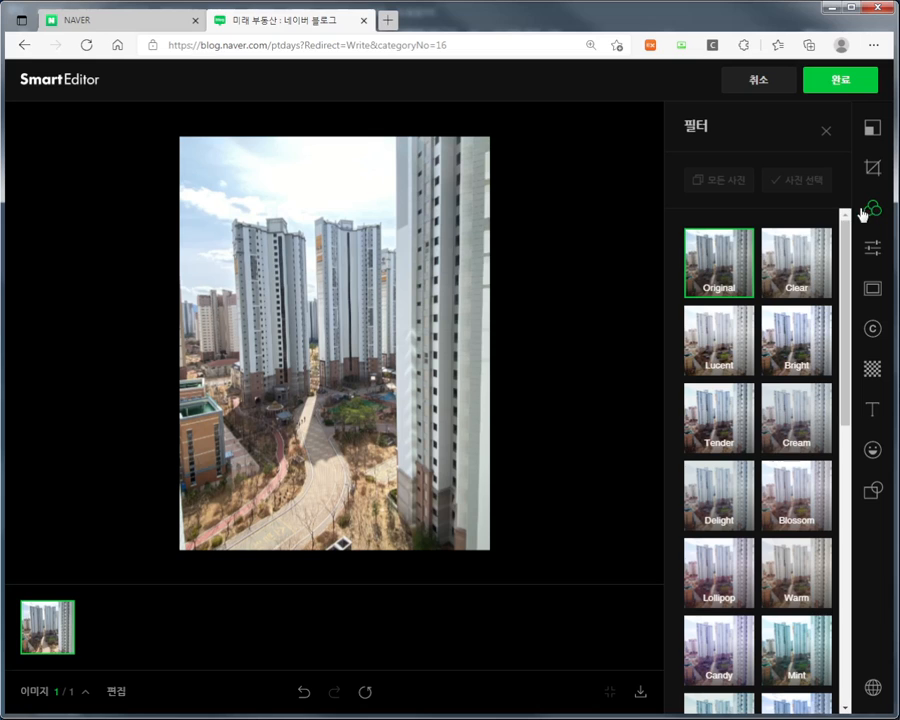
pyautogui.click(790, 290)
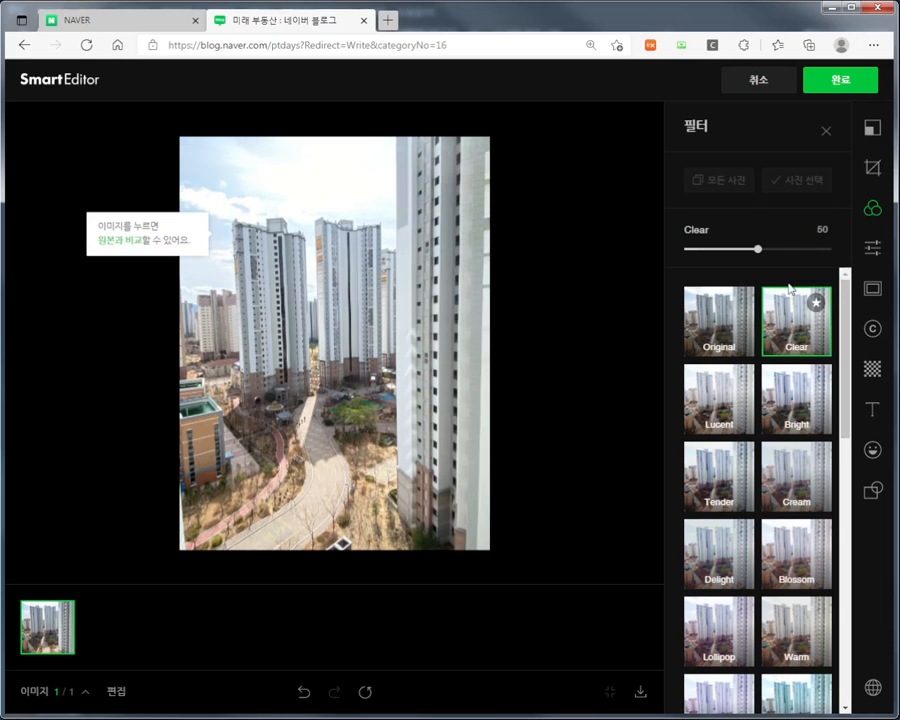
pyautogui.click(790, 407)
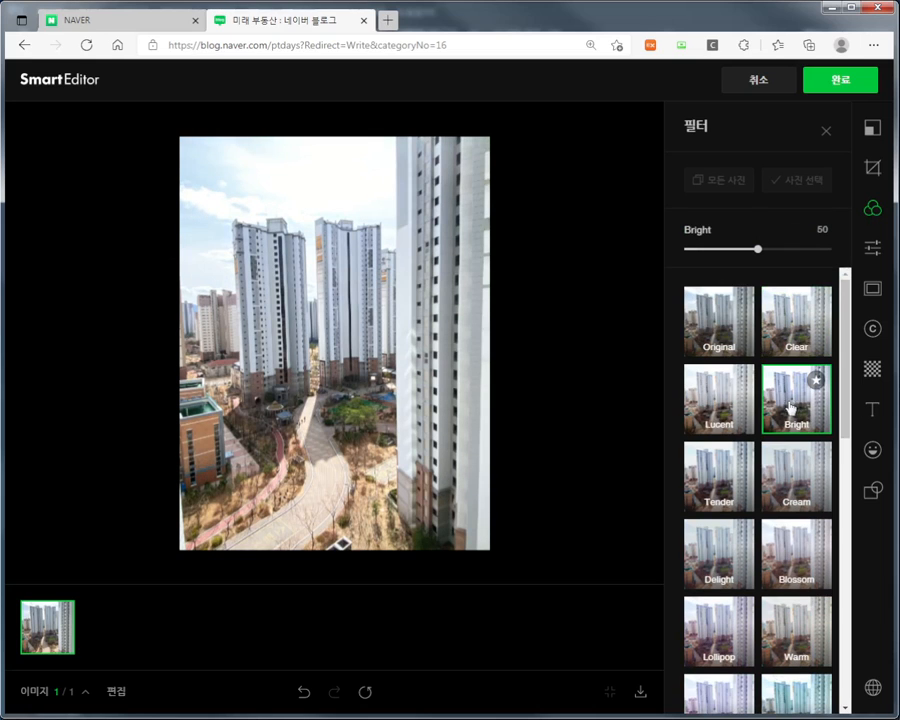
pyautogui.click(726, 408)
pyautogui.click(722, 475)
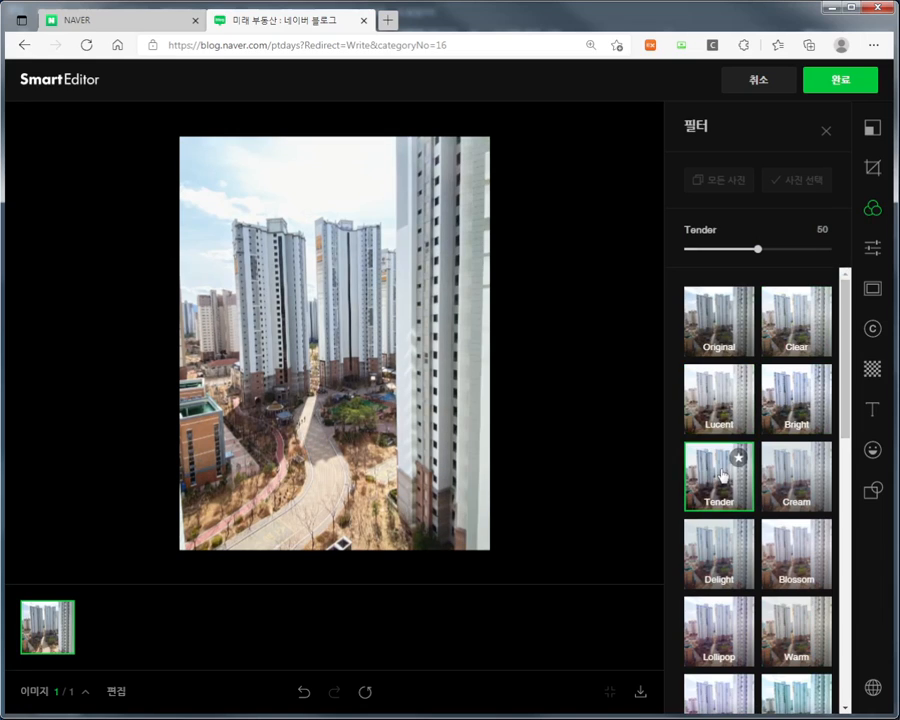
pyautogui.click(806, 478)
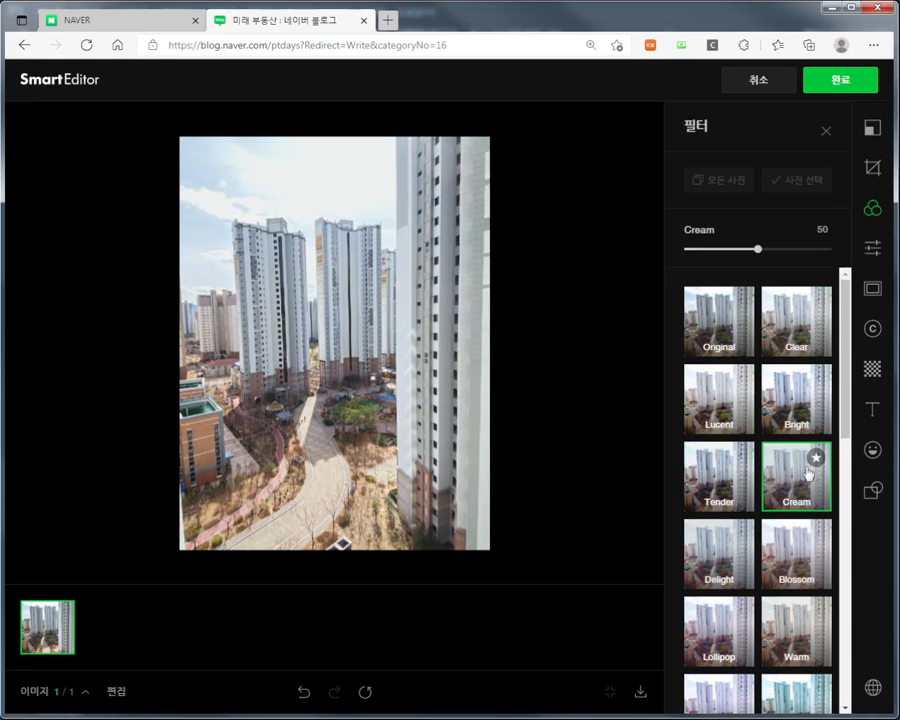
pyautogui.click(805, 557)
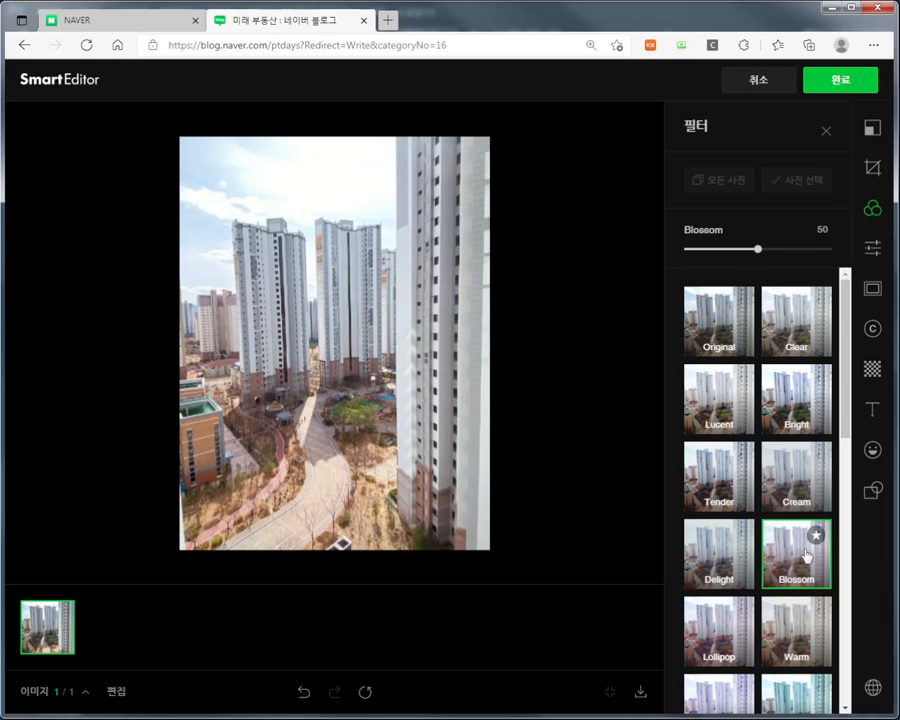
pyautogui.click(736, 566)
# Step: Try the Lollipop, Warm, Mint and Cobalt filters on the photo
pyautogui.scroll(-3, 735, 566)
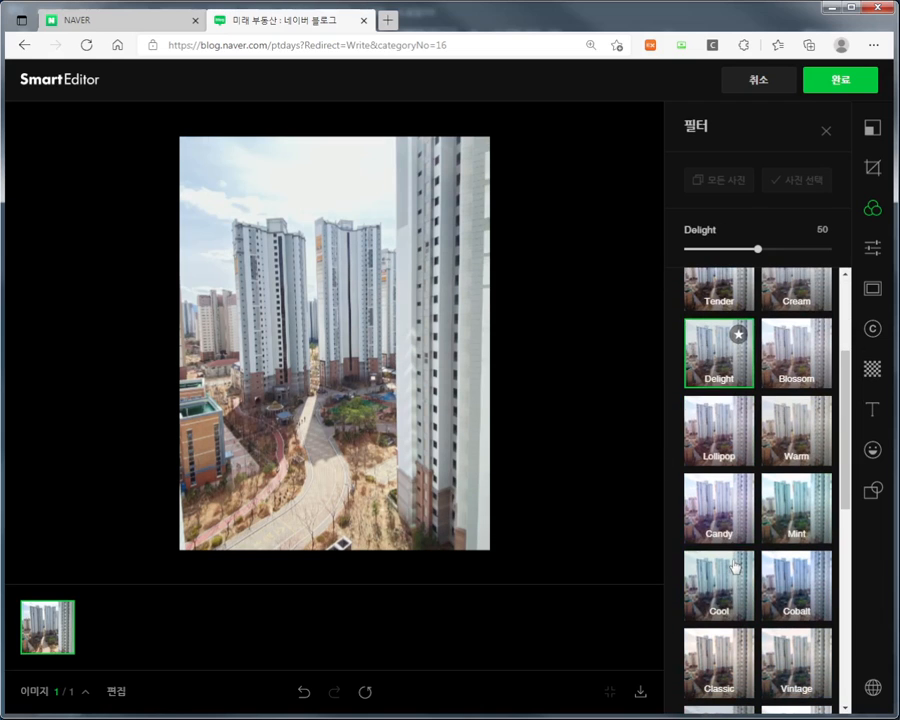
pyautogui.click(718, 434)
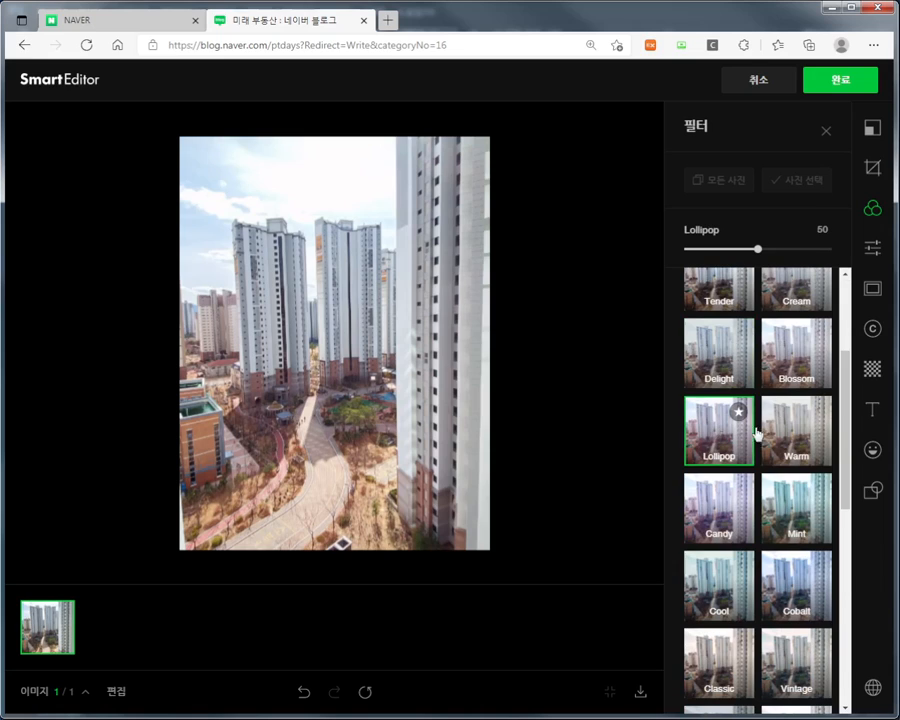
pyautogui.click(795, 432)
pyautogui.click(795, 515)
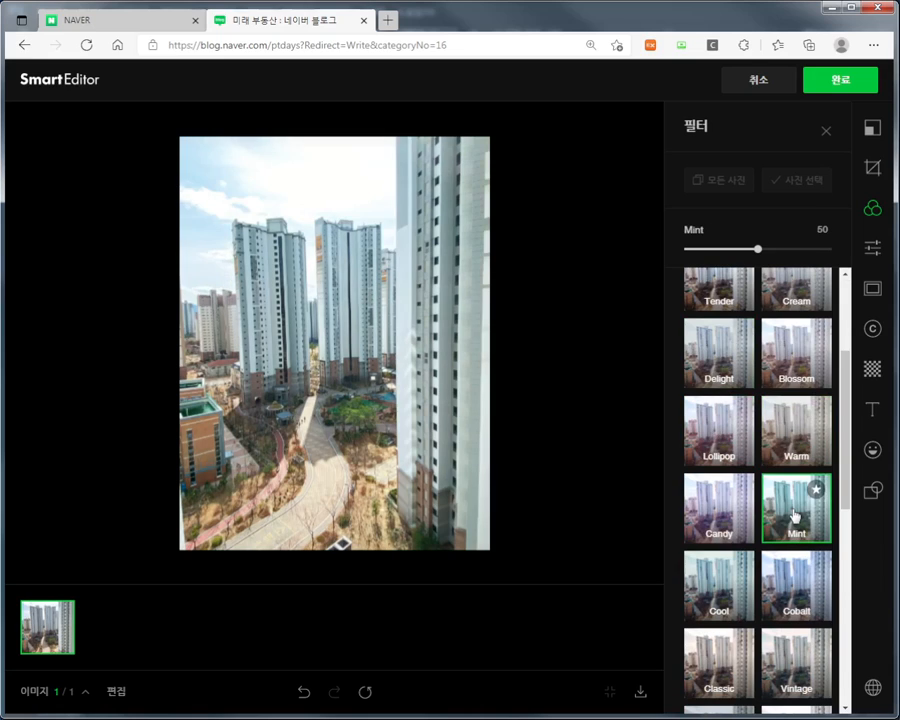
pyautogui.click(787, 578)
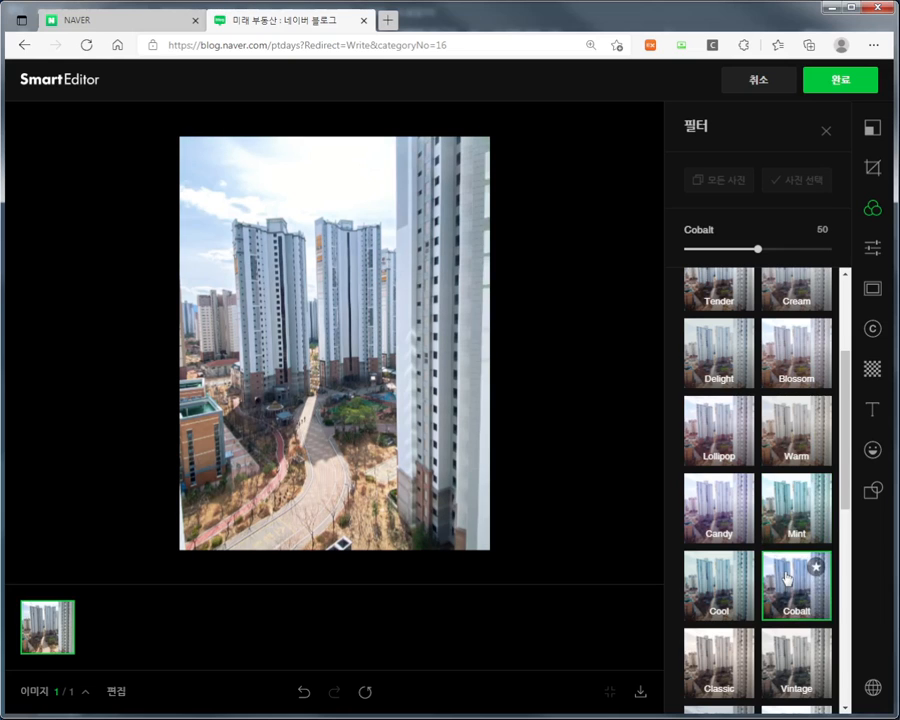
# Step: Try the Antique filter, and compare the pink Tint P and yellow Tint Y filters on the photo
pyautogui.scroll(-1, 770, 582)
pyautogui.click(722, 616)
pyautogui.scroll(-1, 740, 573)
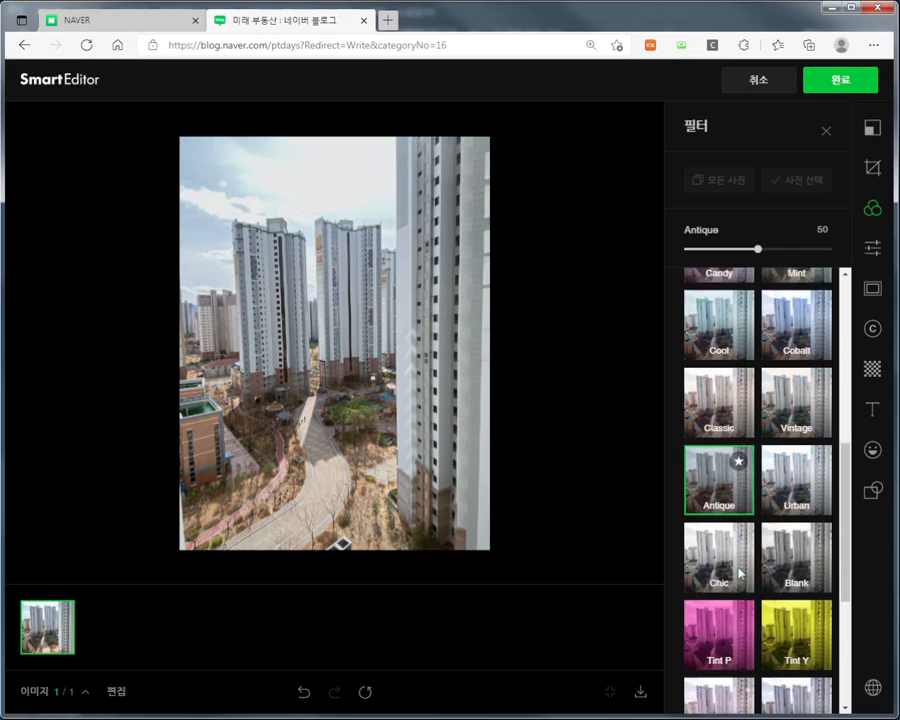
pyautogui.scroll(-1, 740, 580)
pyautogui.click(731, 495)
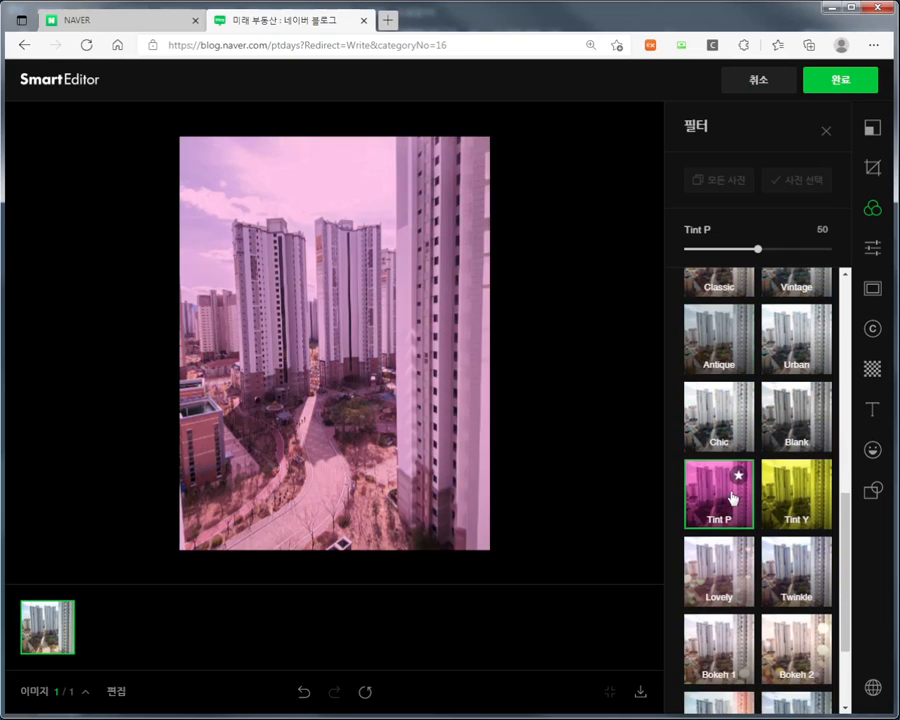
pyautogui.click(796, 499)
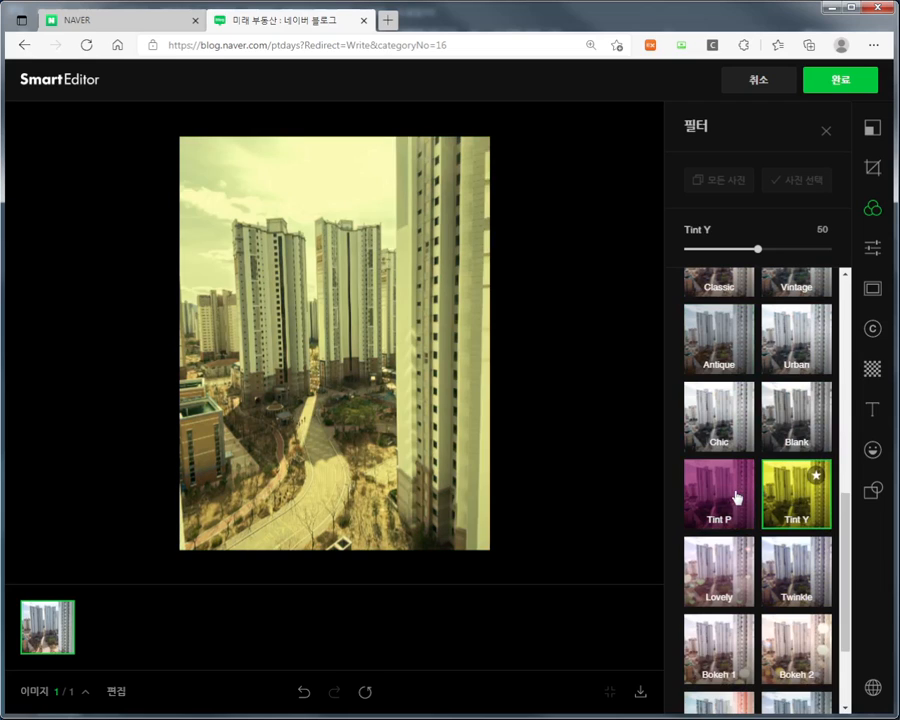
pyautogui.click(733, 491)
pyautogui.click(796, 499)
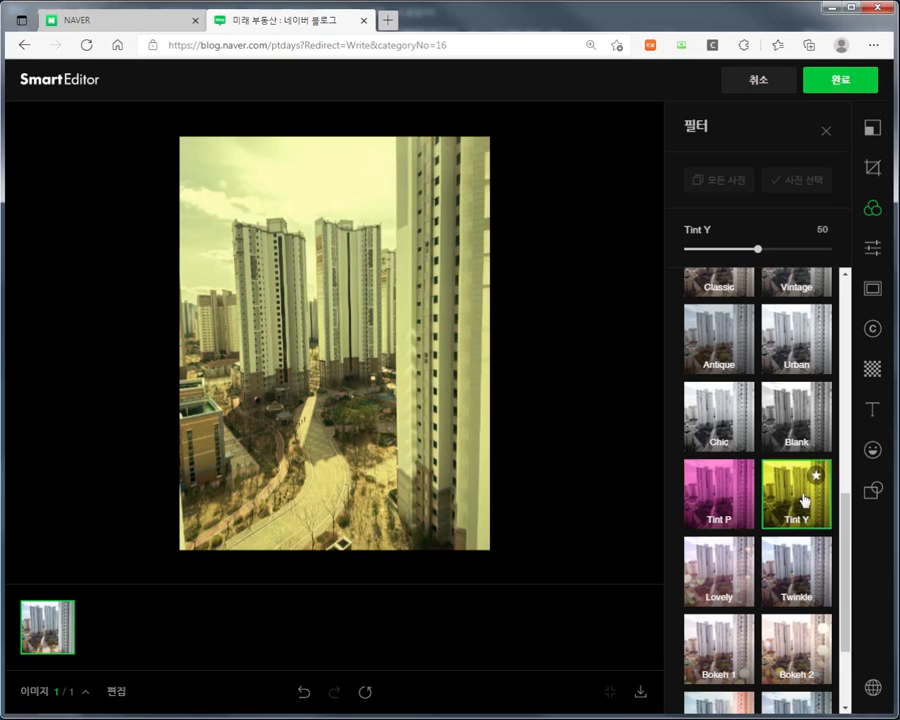
# Step: Try the Twinkle filter and the Film 2, Film 1 and Film 3 filters on the photo
pyautogui.click(796, 570)
pyautogui.scroll(-2, 796, 570)
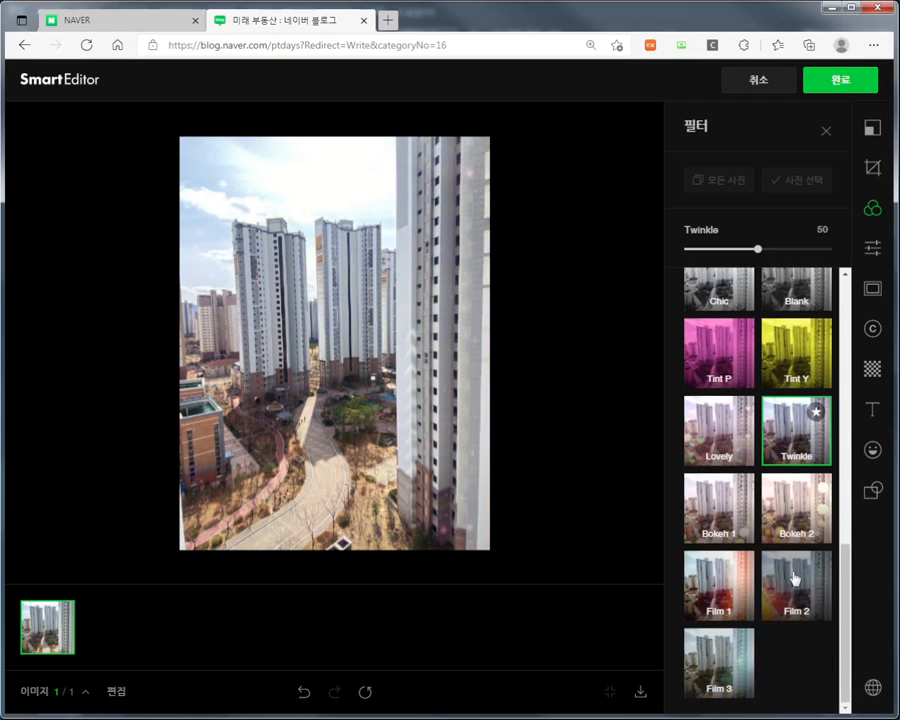
pyautogui.click(797, 580)
pyautogui.click(736, 588)
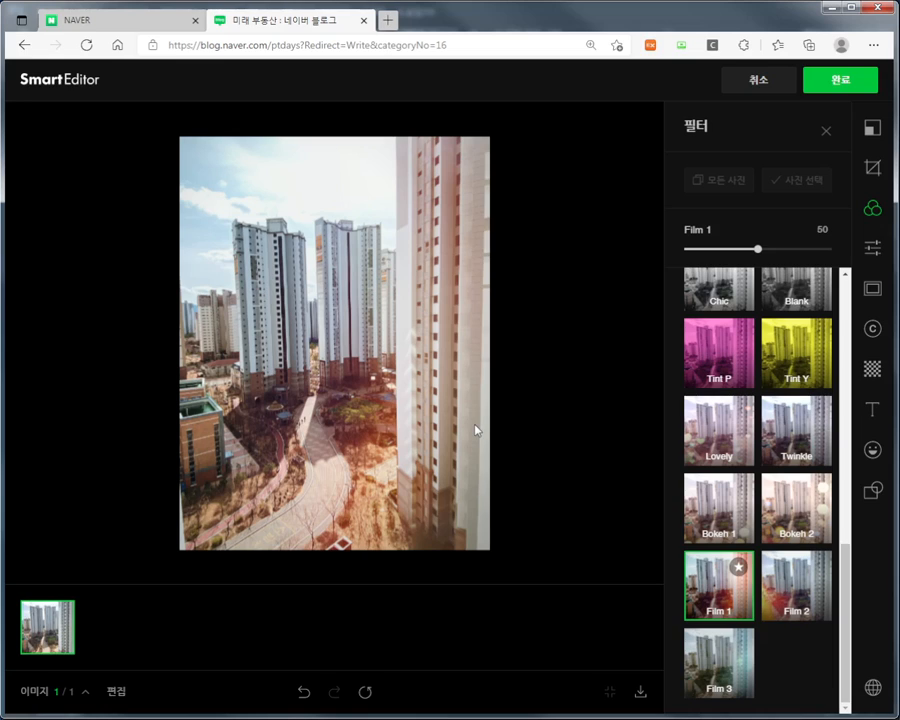
pyautogui.click(798, 578)
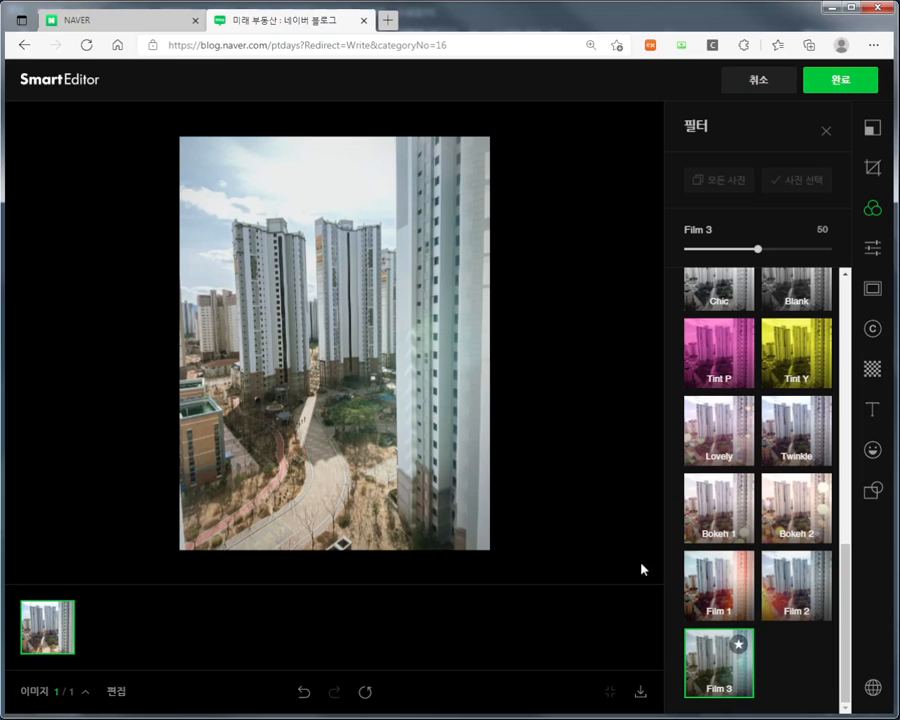
# Step: Try the Bokeh 1 and Bokeh 2 filters, and compare the Lovely and Twinkle filters on the photo
pyautogui.click(714, 522)
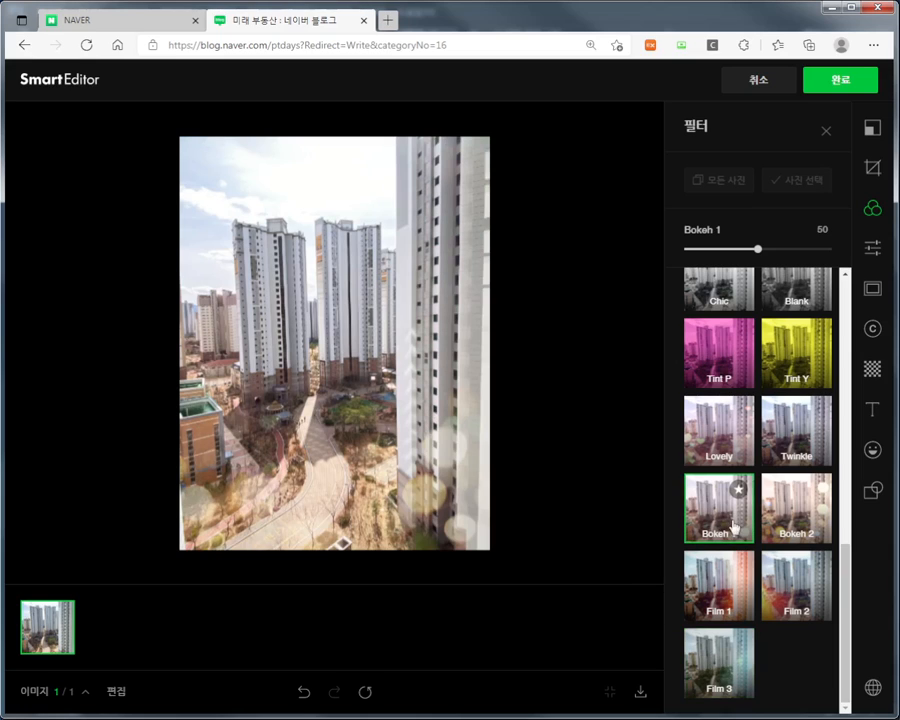
pyautogui.click(776, 521)
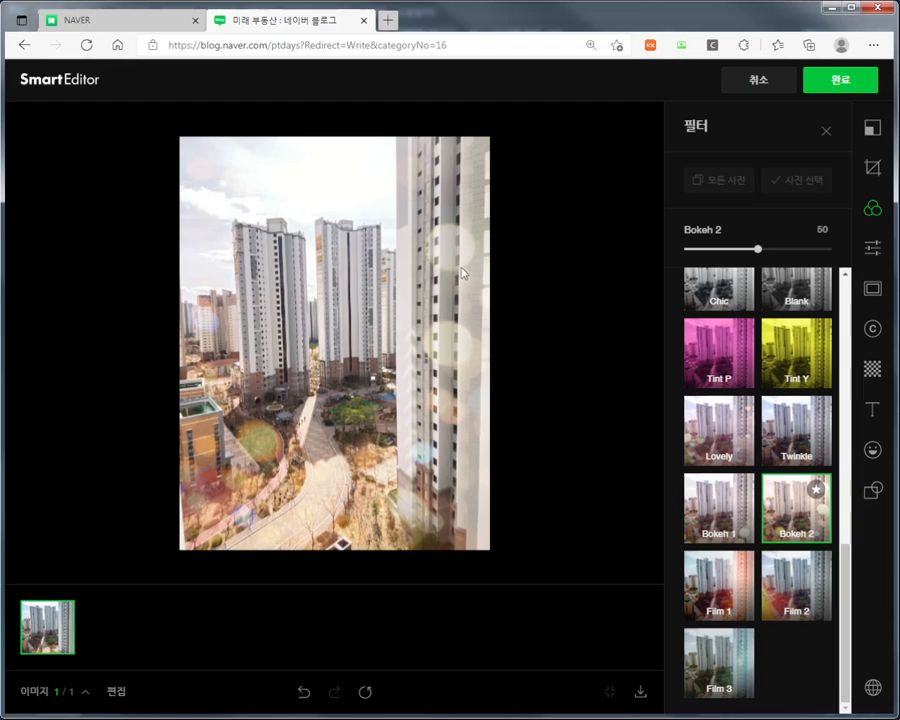
pyautogui.click(714, 442)
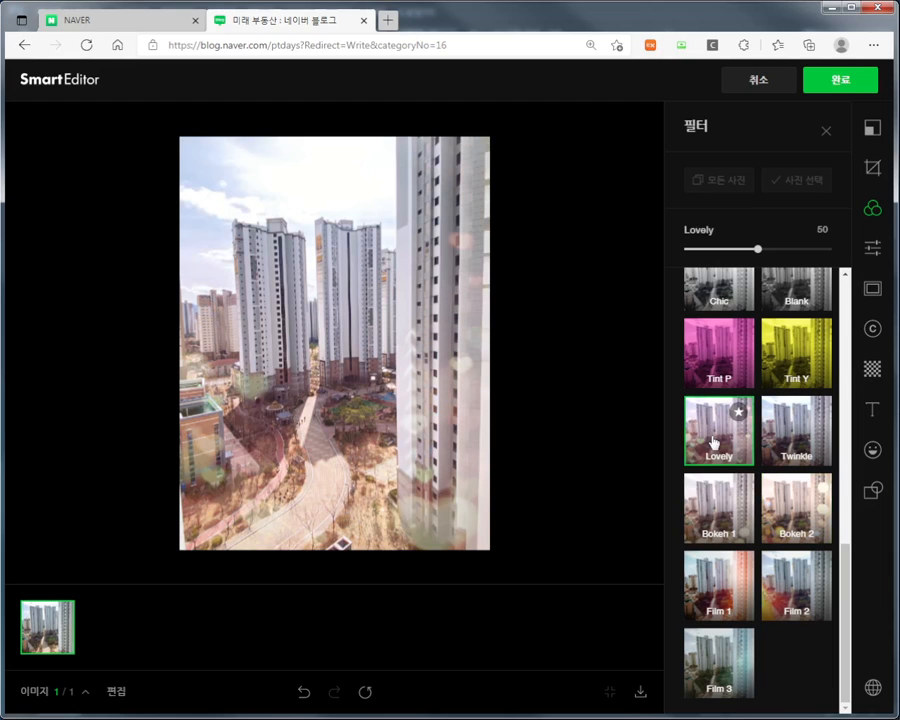
pyautogui.click(796, 442)
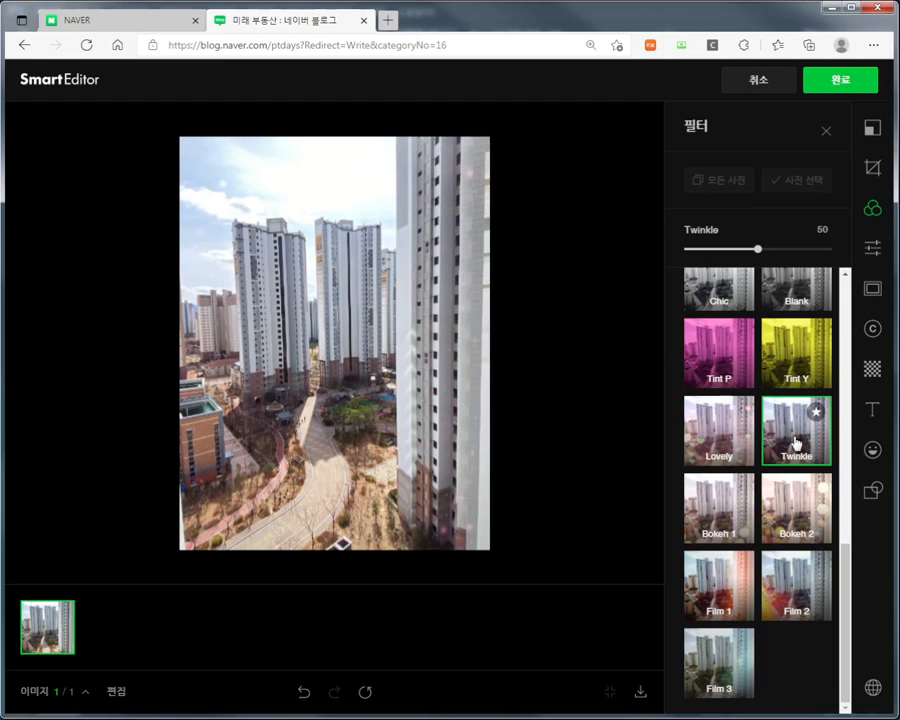
pyautogui.click(731, 438)
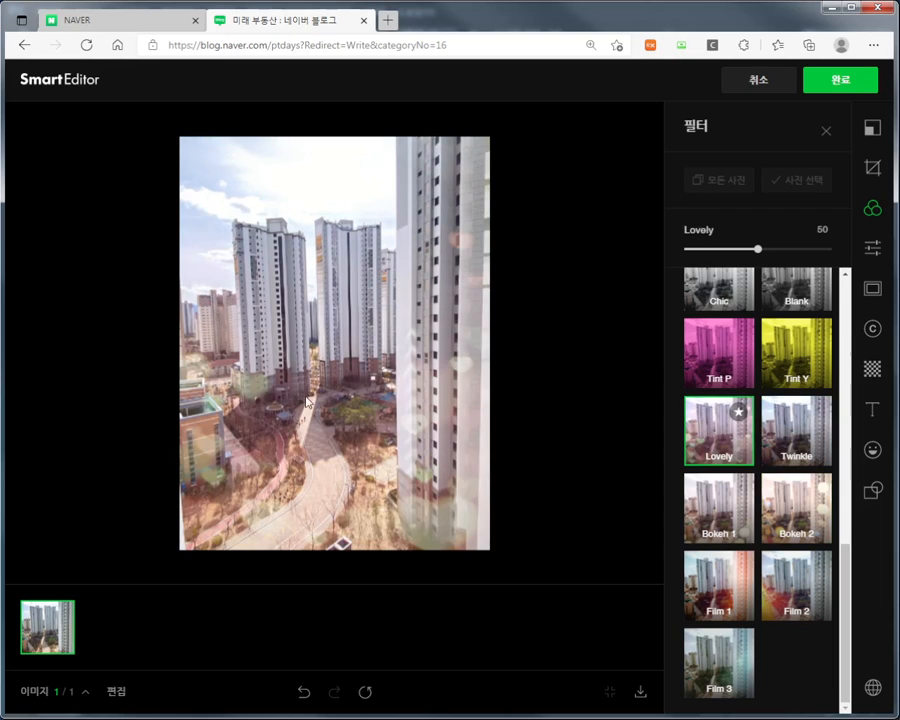
pyautogui.click(812, 432)
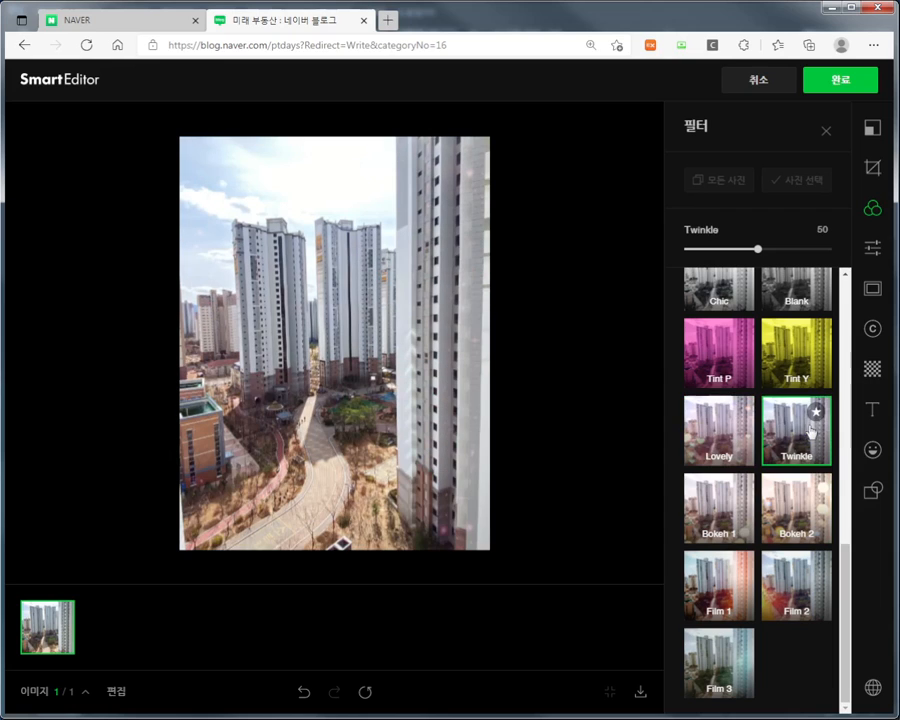
# Step: Try the Chic and Cobalt filters on the photo
pyautogui.click(741, 297)
pyautogui.scroll(2, 743, 380)
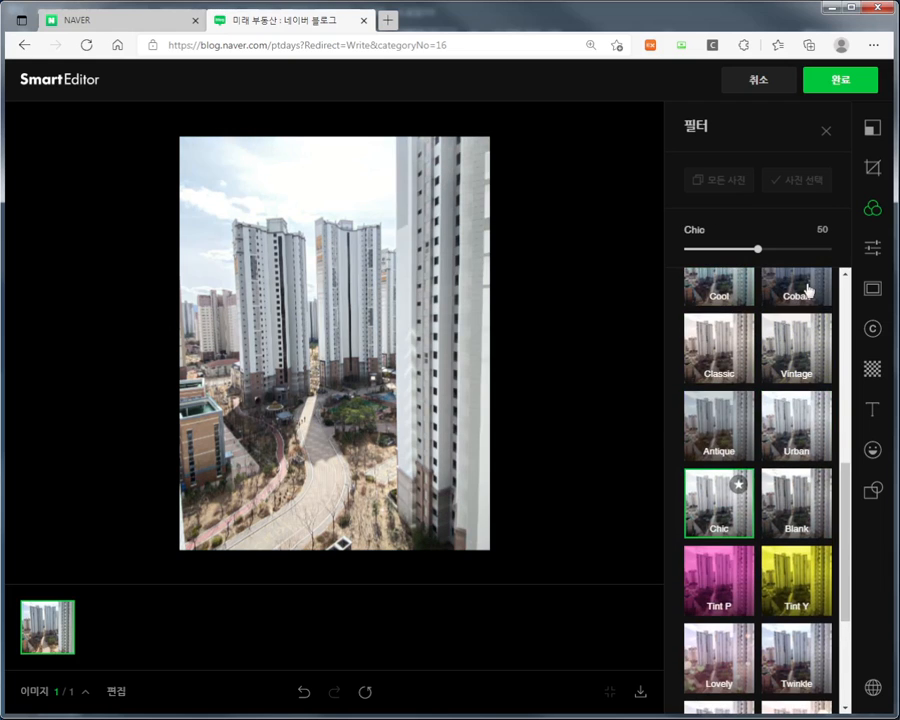
pyautogui.click(795, 292)
# Step: Apply the Tender filter to the photo and set its strength to 30
pyautogui.scroll(5, 760, 380)
pyautogui.click(741, 346)
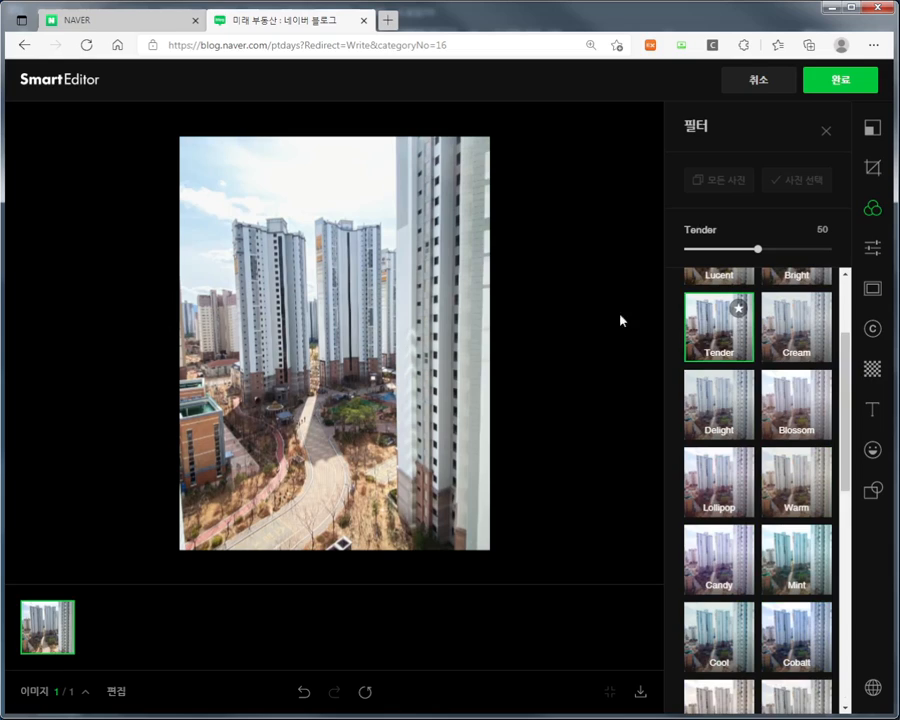
pyautogui.moveTo(758, 256); pyautogui.dragTo(731, 256)
pyautogui.scroll(-5, 735, 458)
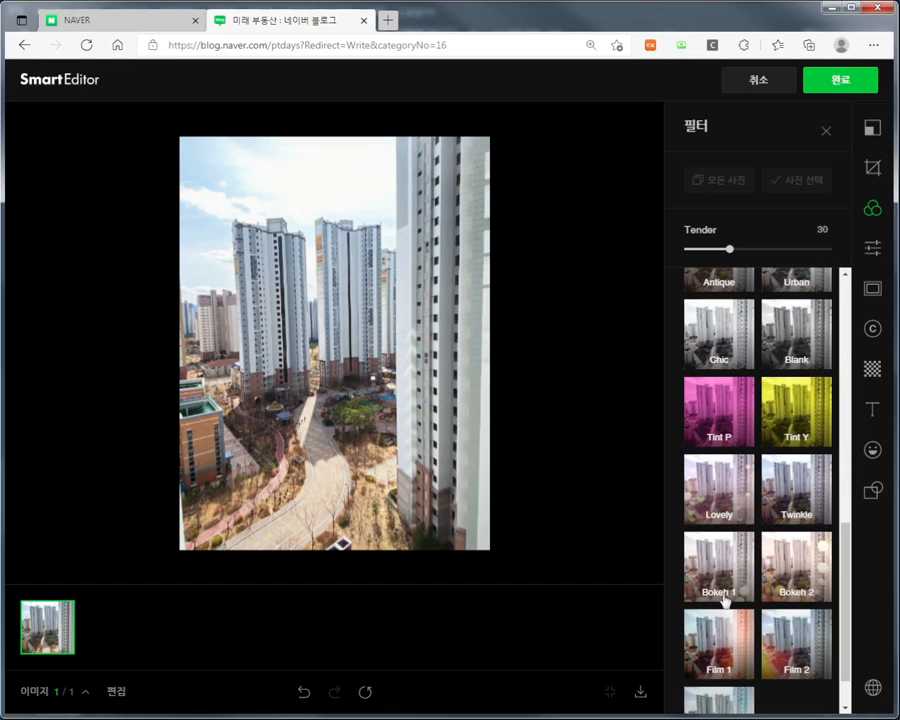
# Step: Try the Lovely filter at a higher strength, the Twinkle filter at strength 100 and the Bokeh 2 filter on the photo
pyautogui.click(719, 508)
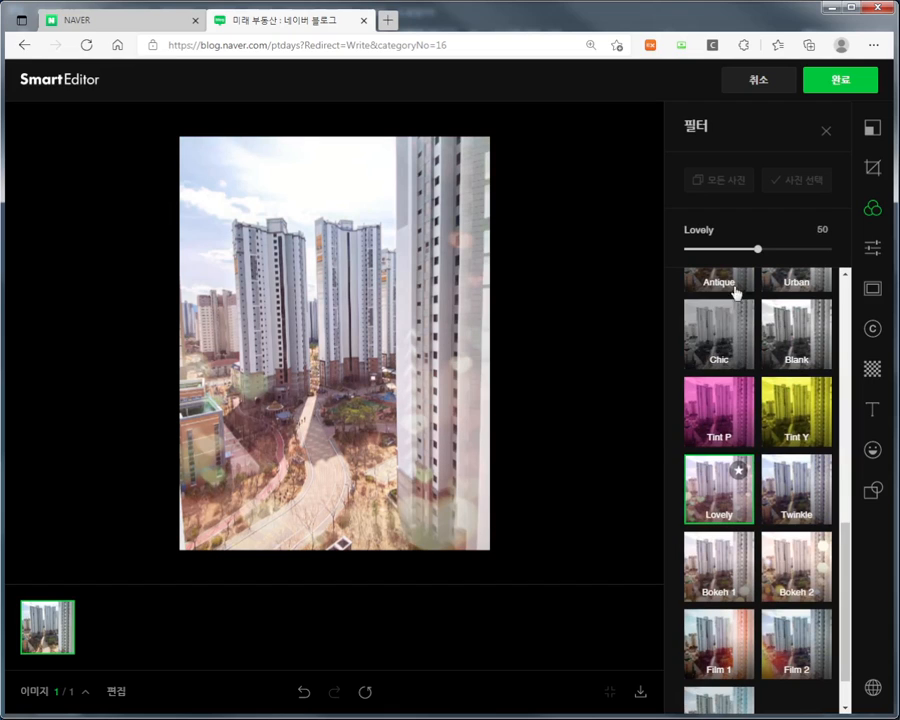
pyautogui.moveTo(752, 251); pyautogui.dragTo(805, 258)
pyautogui.click(792, 503)
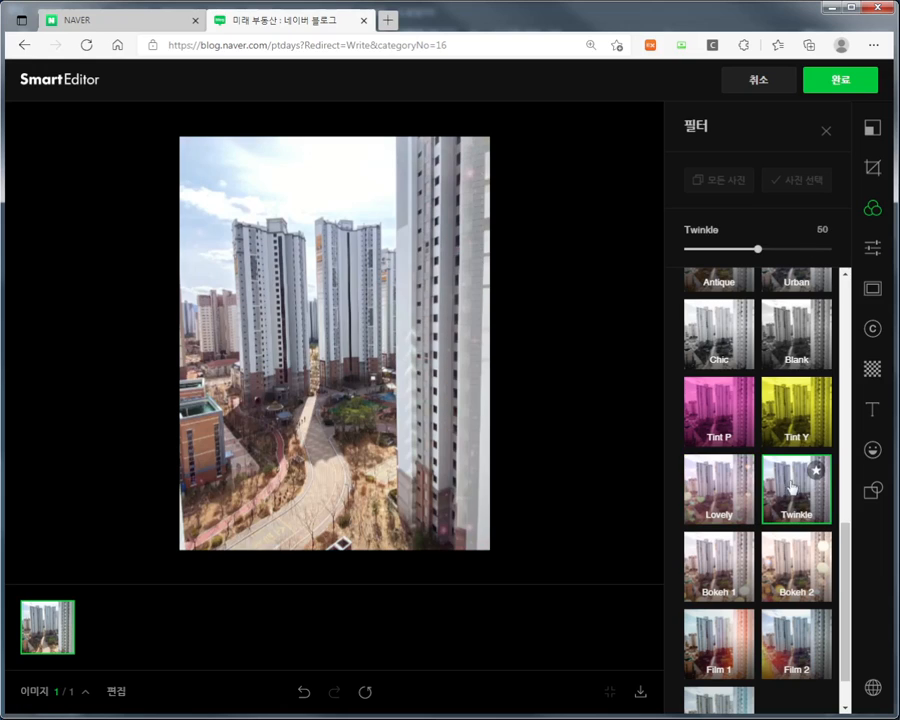
pyautogui.moveTo(825, 259); pyautogui.dragTo(829, 255)
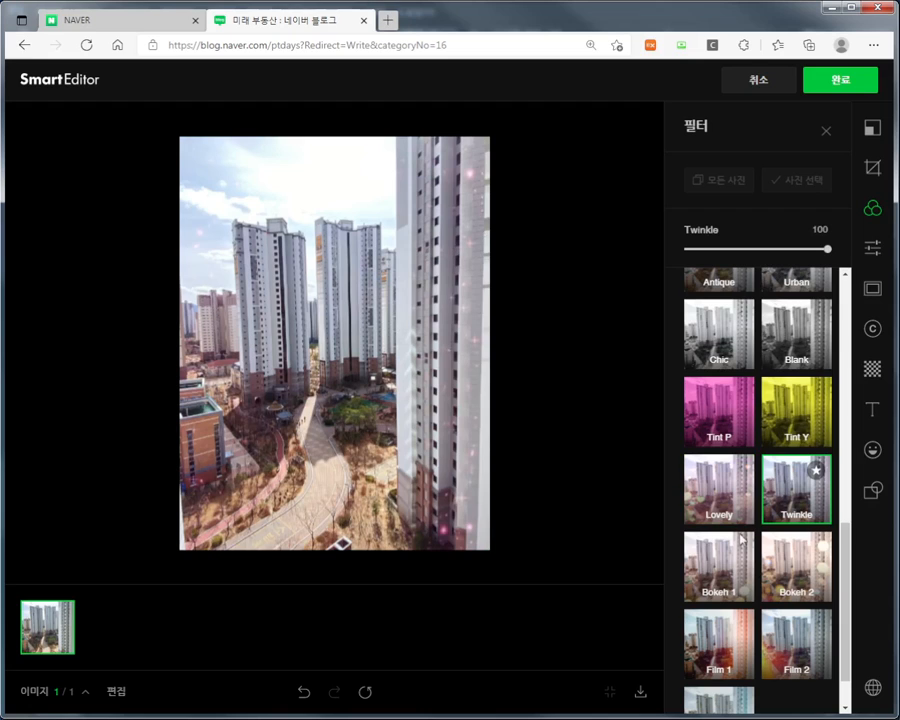
pyautogui.click(796, 562)
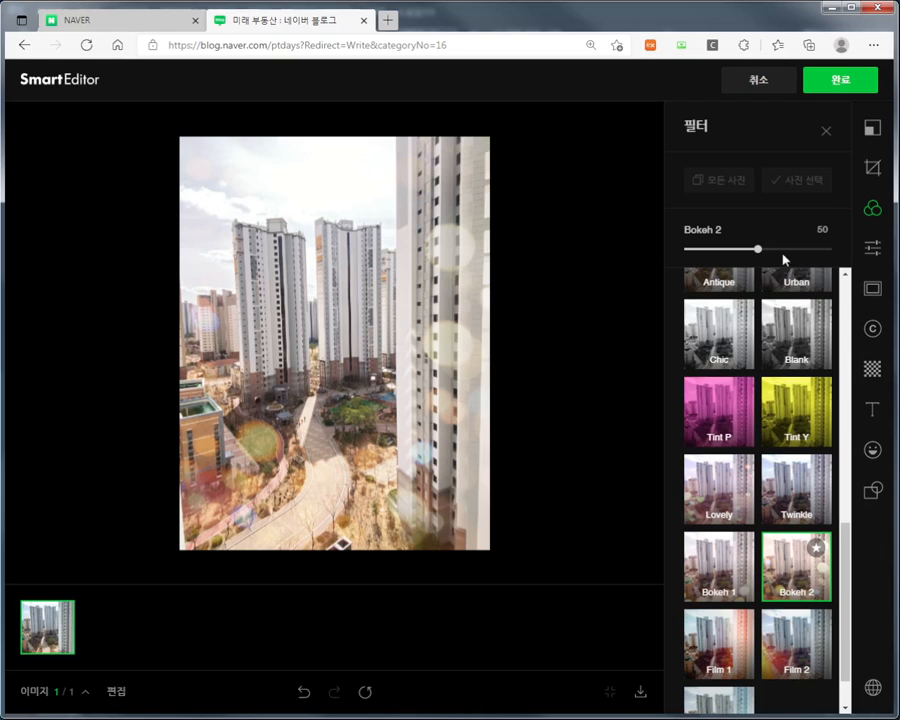
pyautogui.moveTo(758, 250)
pyautogui.mouseDown()
pyautogui.moveTo(820, 257)
pyautogui.moveTo(746, 250)
pyautogui.moveTo(840, 252)
pyautogui.moveTo(759, 260)
pyautogui.mouseUp()
# Step: Apply the Film 1 filter to the photo at strength 51 and close the filter settings
pyautogui.click(724, 636)
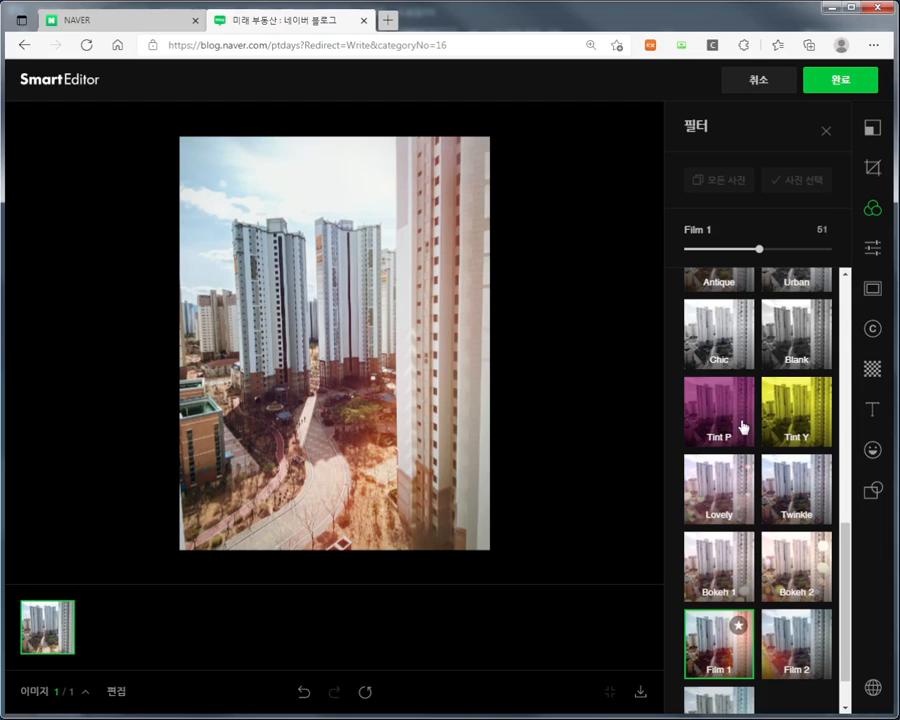
pyautogui.click(826, 131)
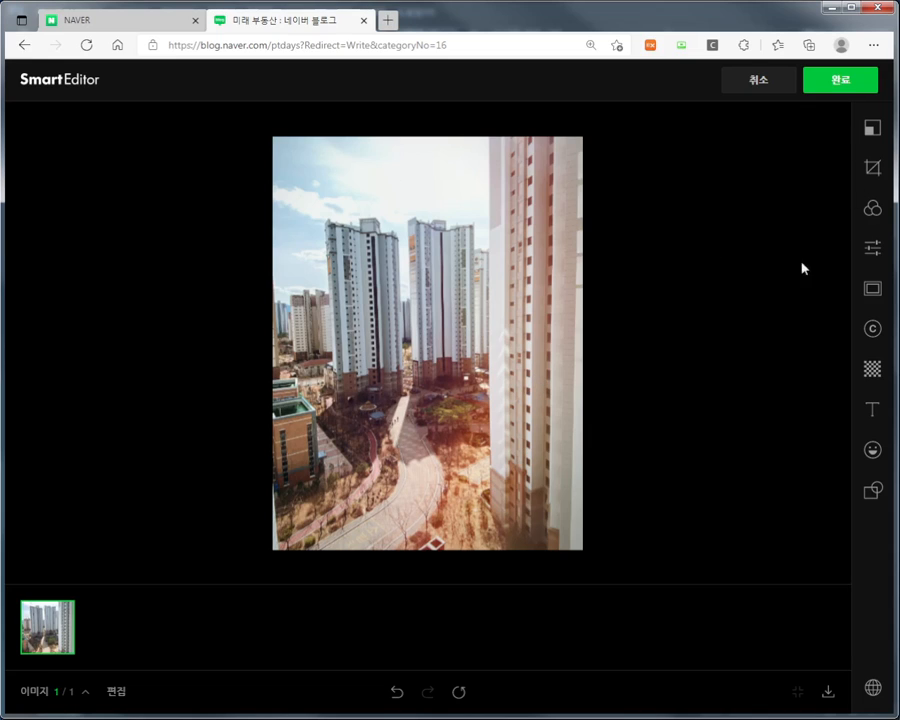
# Step: Adjust the photo's brightness to 1, saturation to 28, sharpness to 33, color temperature to -10 and contrast to -4
pyautogui.click(873, 250)
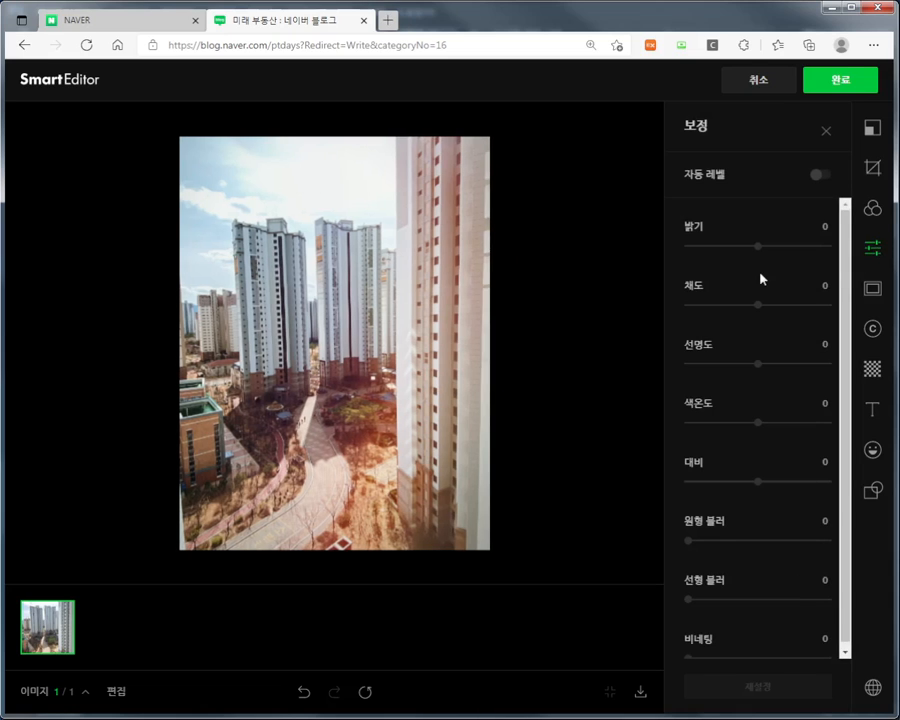
pyautogui.moveTo(756, 250)
pyautogui.mouseDown()
pyautogui.moveTo(806, 252)
pyautogui.moveTo(704, 259)
pyautogui.moveTo(797, 253)
pyautogui.moveTo(761, 258)
pyautogui.mouseUp()
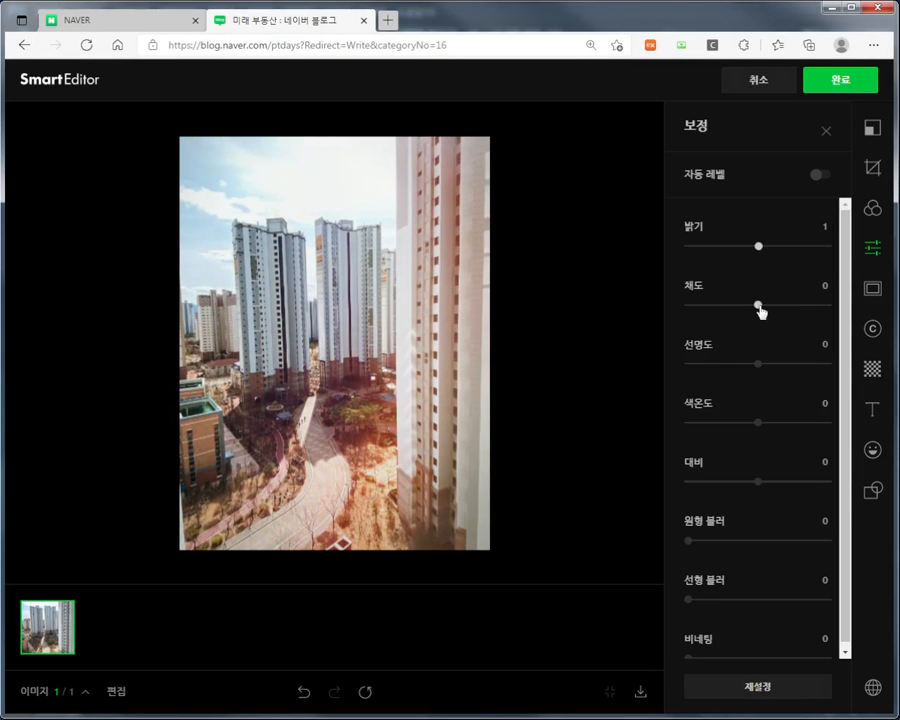
pyautogui.moveTo(761, 309); pyautogui.dragTo(779, 308)
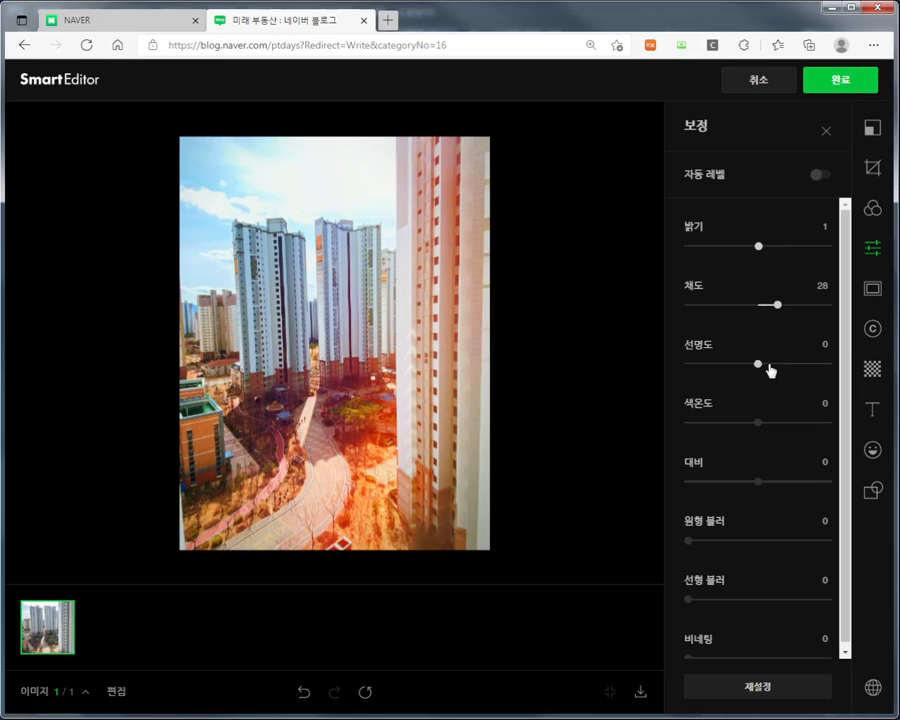
pyautogui.moveTo(760, 366); pyautogui.dragTo(781, 366)
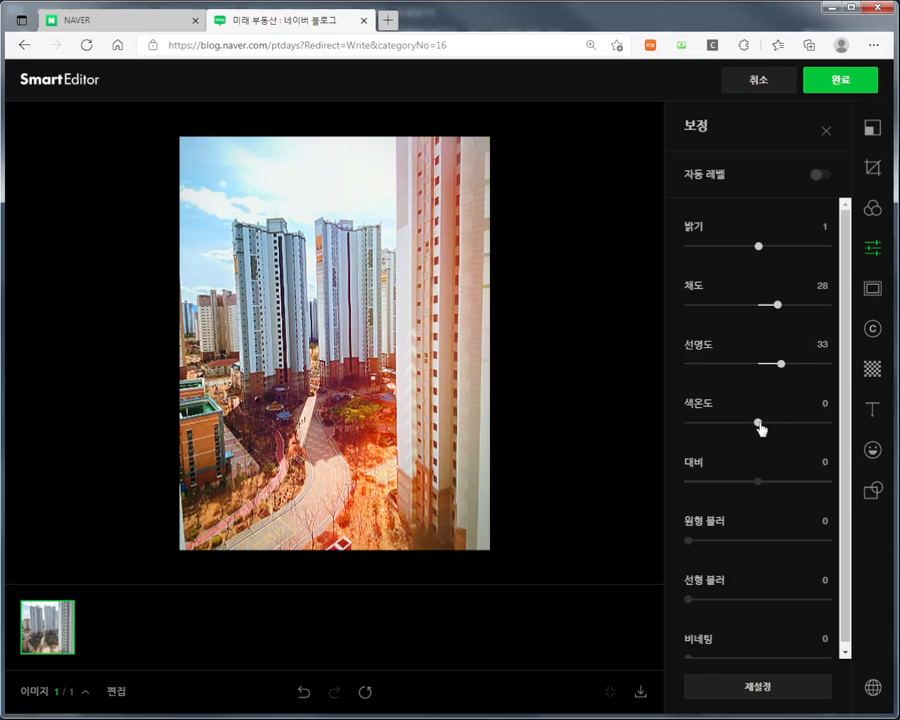
pyautogui.moveTo(759, 423)
pyautogui.mouseDown()
pyautogui.moveTo(734, 428)
pyautogui.moveTo(797, 423)
pyautogui.moveTo(711, 426)
pyautogui.moveTo(785, 423)
pyautogui.moveTo(753, 430)
pyautogui.mouseUp()
pyautogui.moveTo(761, 489)
pyautogui.mouseDown()
pyautogui.moveTo(772, 484)
pyautogui.moveTo(709, 486)
pyautogui.moveTo(797, 487)
pyautogui.moveTo(720, 484)
pyautogui.moveTo(758, 490)
pyautogui.mouseUp()
pyautogui.scroll(-1, 758, 490)
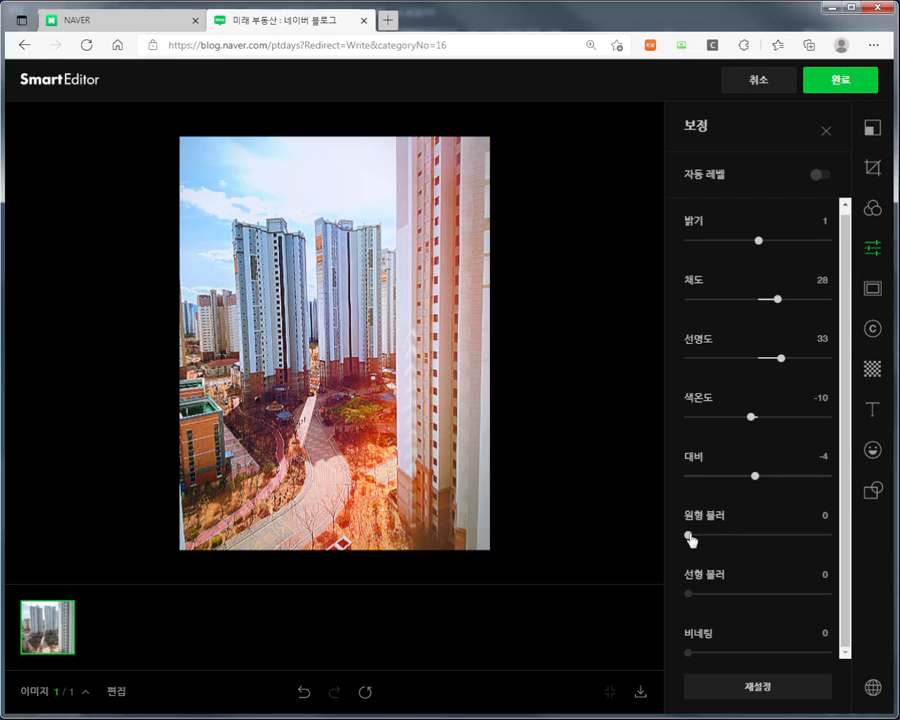
# Step: Try circular blur at 31 and 53 and linear blur at 100, returning each blur to 0
pyautogui.moveTo(691, 537); pyautogui.dragTo(732, 535)
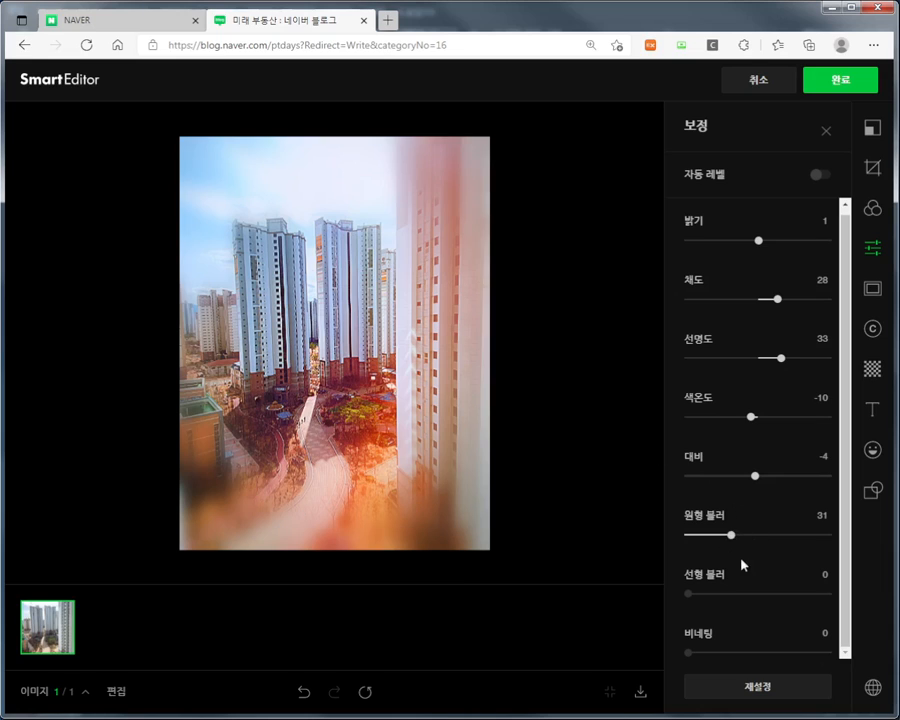
pyautogui.moveTo(734, 541); pyautogui.dragTo(762, 537)
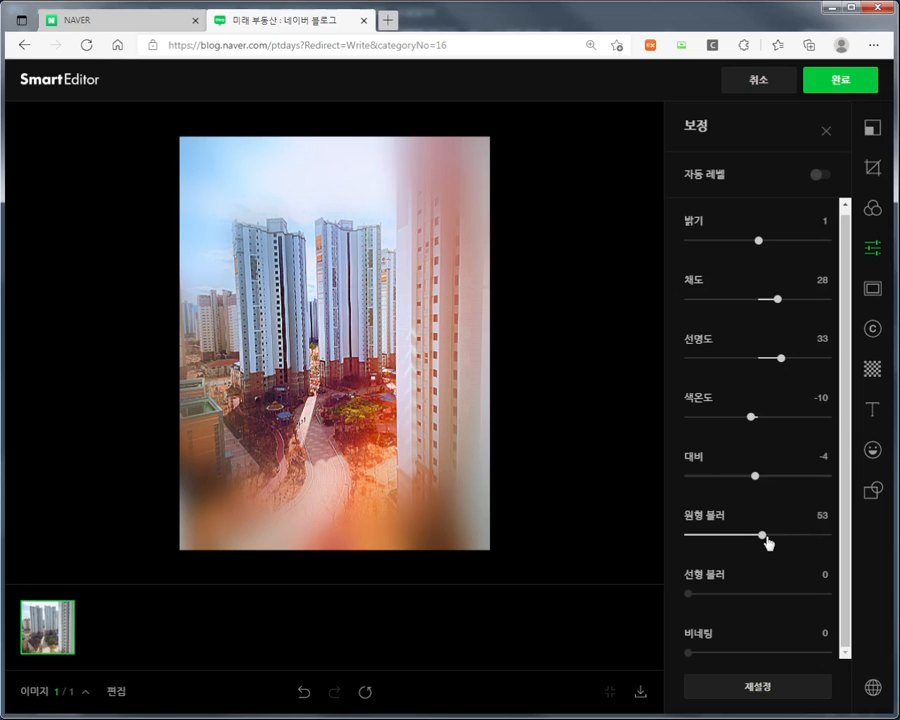
pyautogui.moveTo(764, 538); pyautogui.dragTo(683, 540)
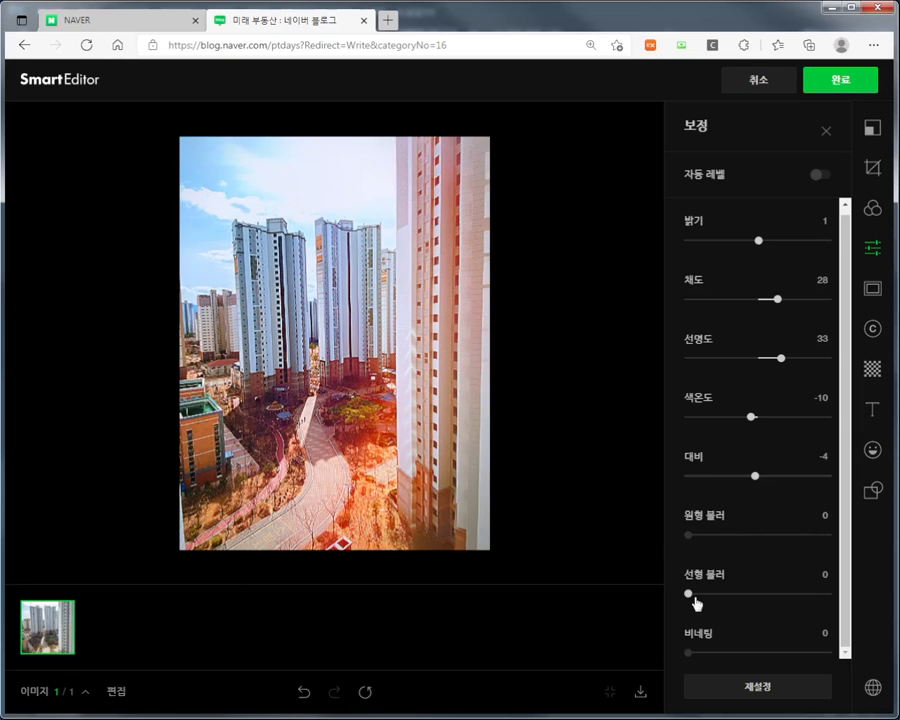
pyautogui.moveTo(689, 596); pyautogui.dragTo(841, 603)
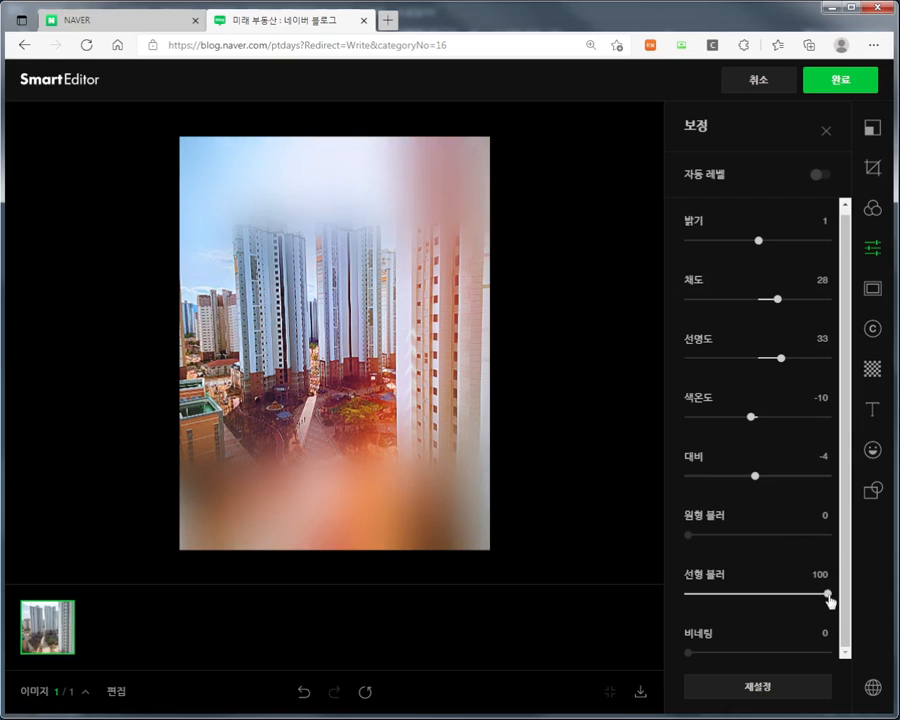
pyautogui.moveTo(829, 598); pyautogui.dragTo(685, 598)
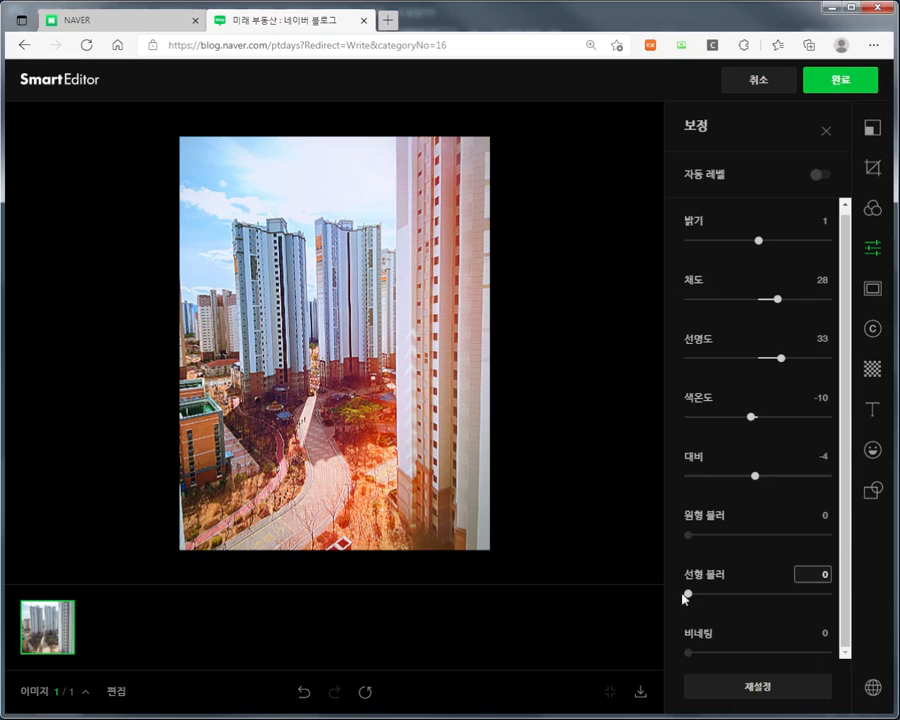
# Step: Try vignetting at 100 and 18, and reset all of the photo's adjustments
pyautogui.moveTo(689, 653); pyautogui.dragTo(831, 652)
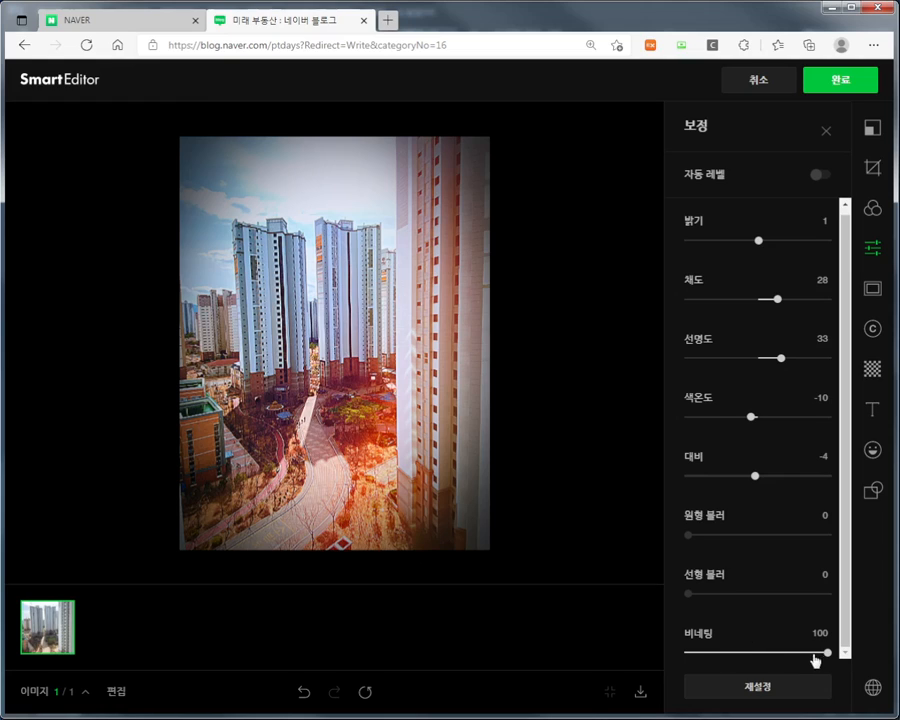
pyautogui.moveTo(826, 656); pyautogui.dragTo(712, 654)
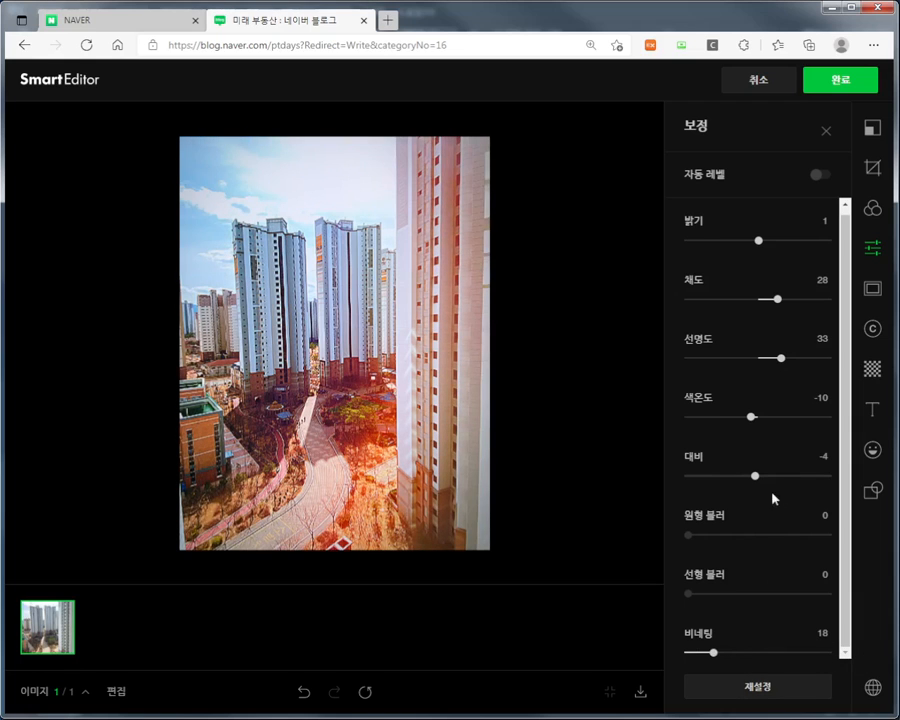
pyautogui.click(765, 690)
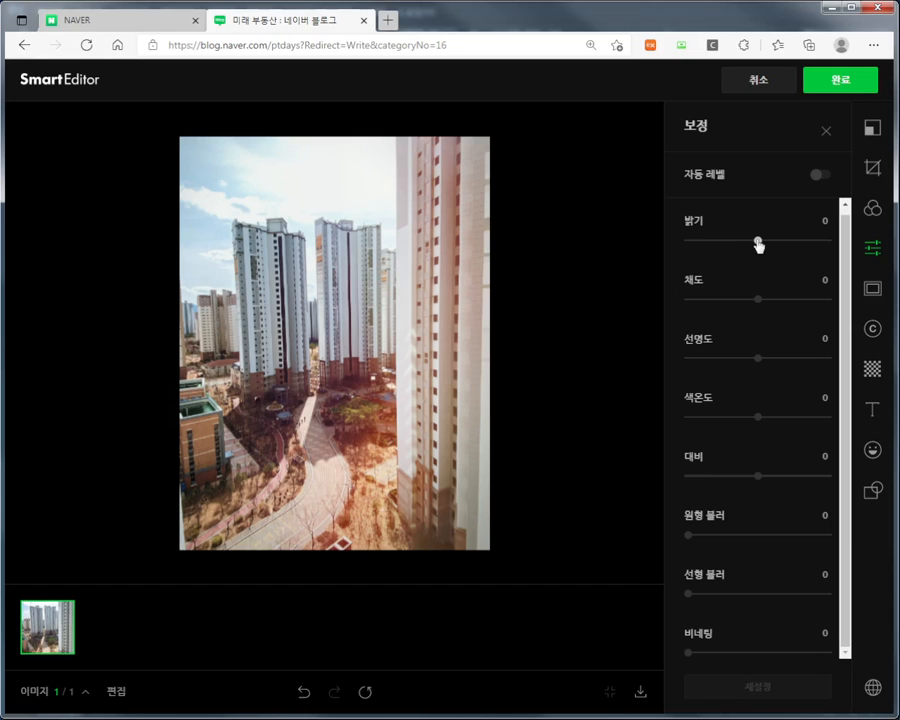
# Step: Try a higher brightness on the photo, reset the adjustments and close the adjustment settings
pyautogui.moveTo(756, 242); pyautogui.dragTo(808, 243)
pyautogui.click(768, 686)
pyautogui.click(825, 133)
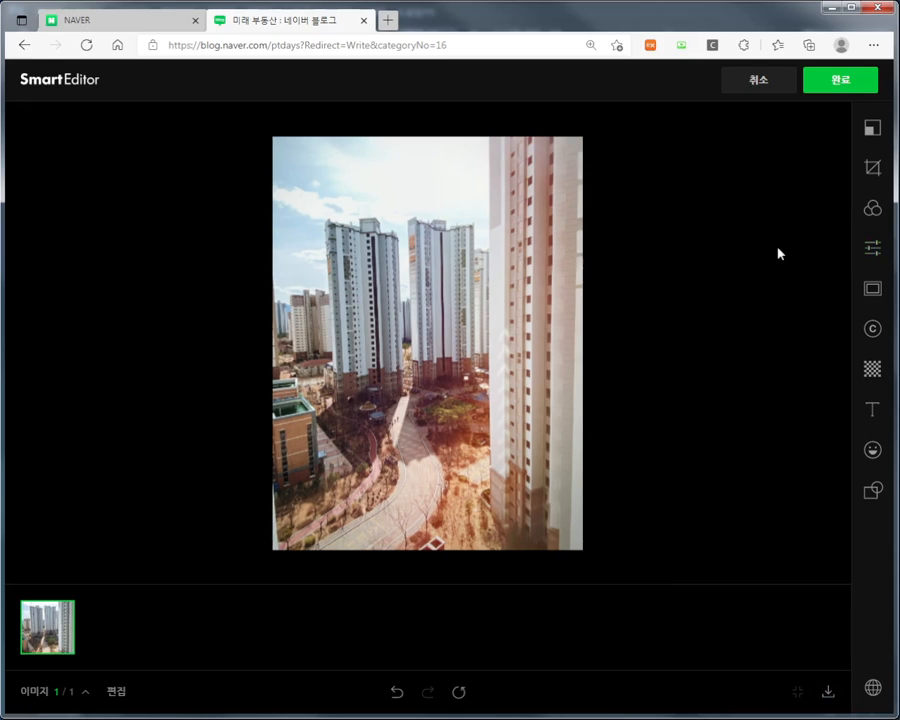
# Step: Open the frame options and compare the plain white frame with the dark frame on the photo
pyautogui.click(873, 290)
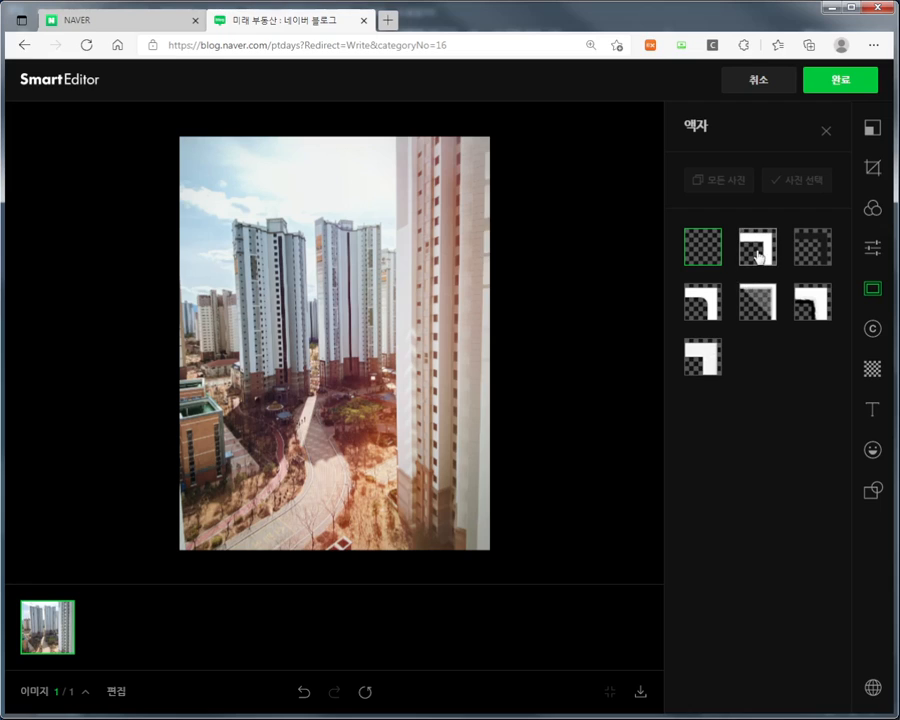
pyautogui.click(758, 256)
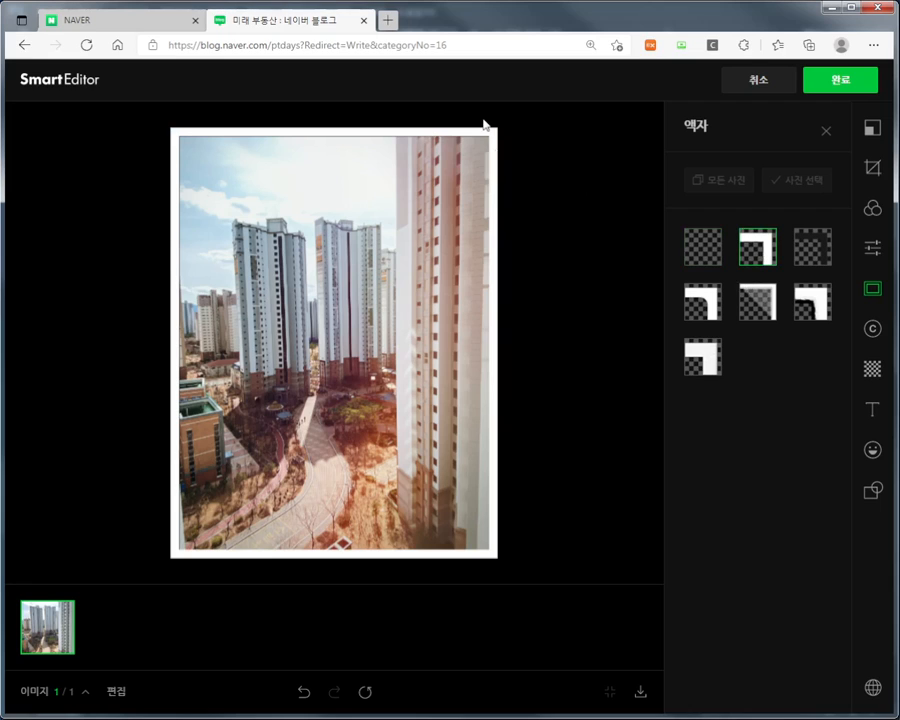
pyautogui.click(822, 257)
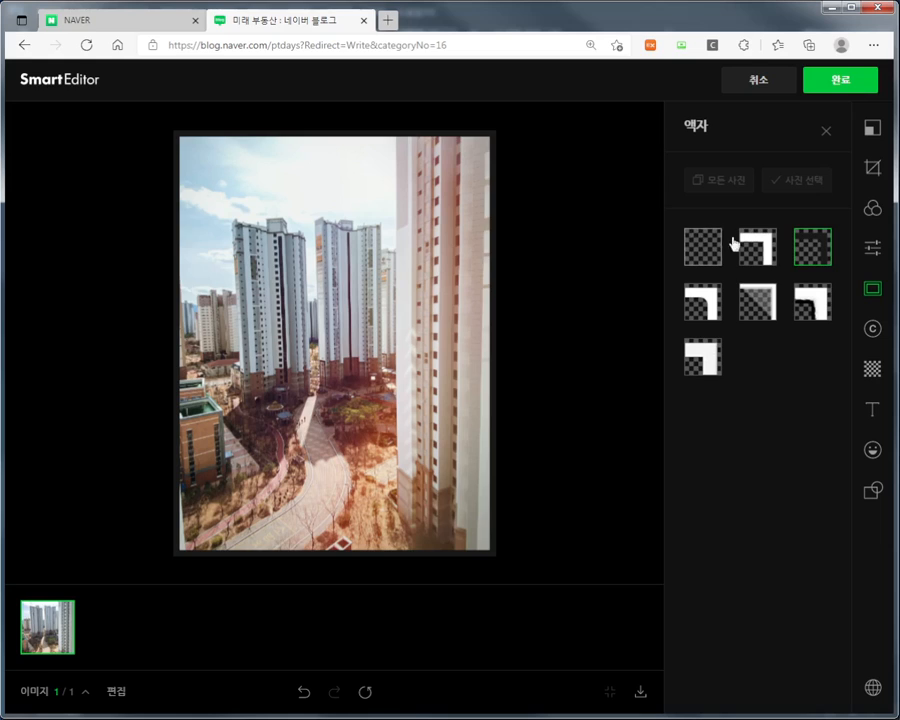
pyautogui.click(768, 252)
pyautogui.click(810, 252)
# Step: Try the rounded white, beveled, rough black-edged and Polaroid-style frames, and set the photo back to no frame
pyautogui.click(694, 305)
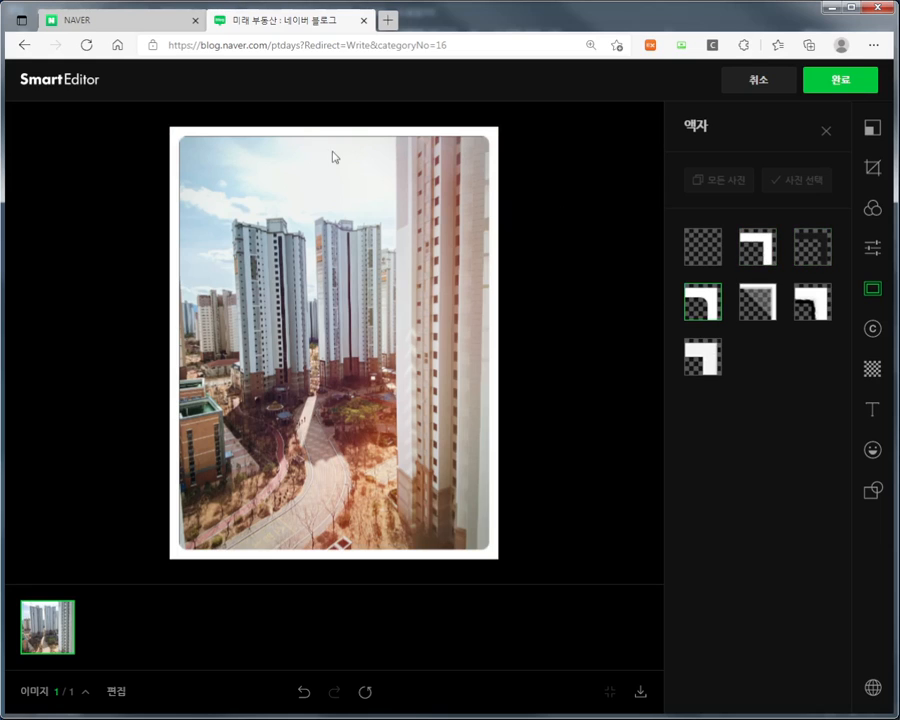
pyautogui.click(757, 301)
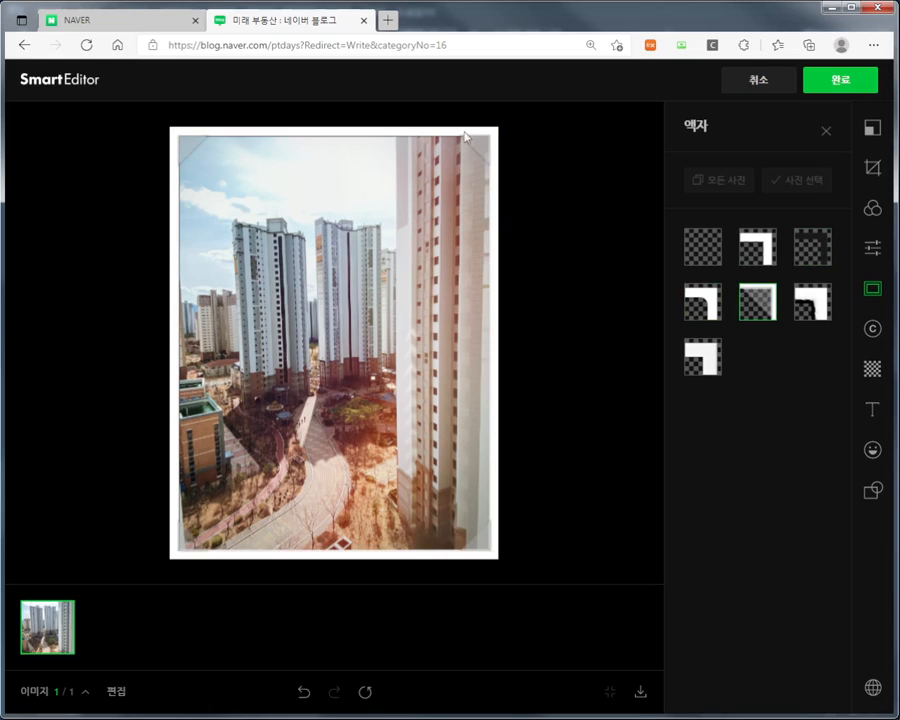
pyautogui.click(810, 315)
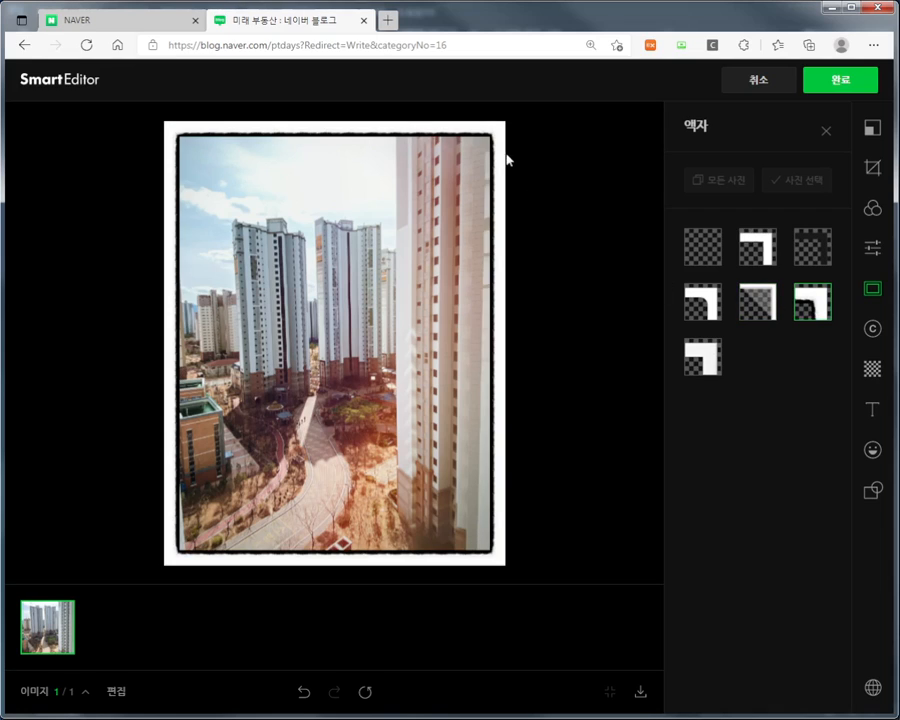
pyautogui.click(696, 372)
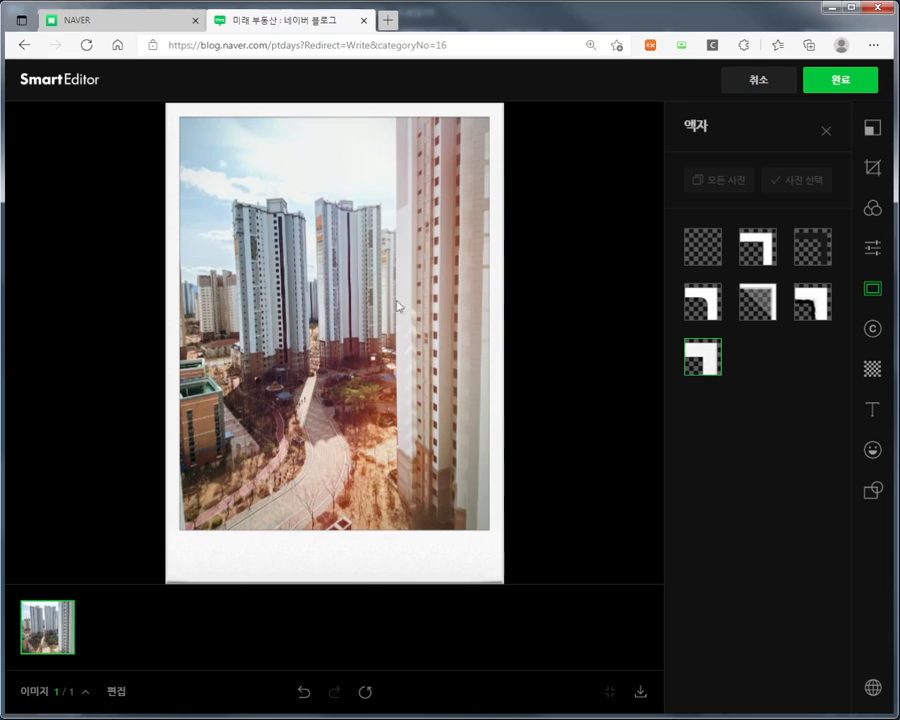
pyautogui.click(700, 302)
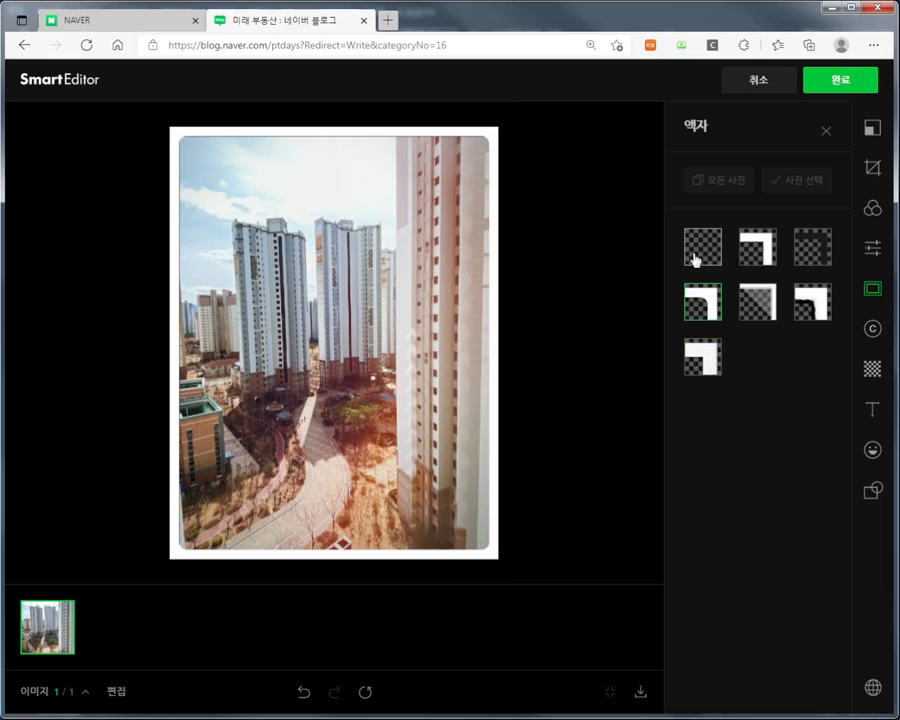
pyautogui.click(695, 258)
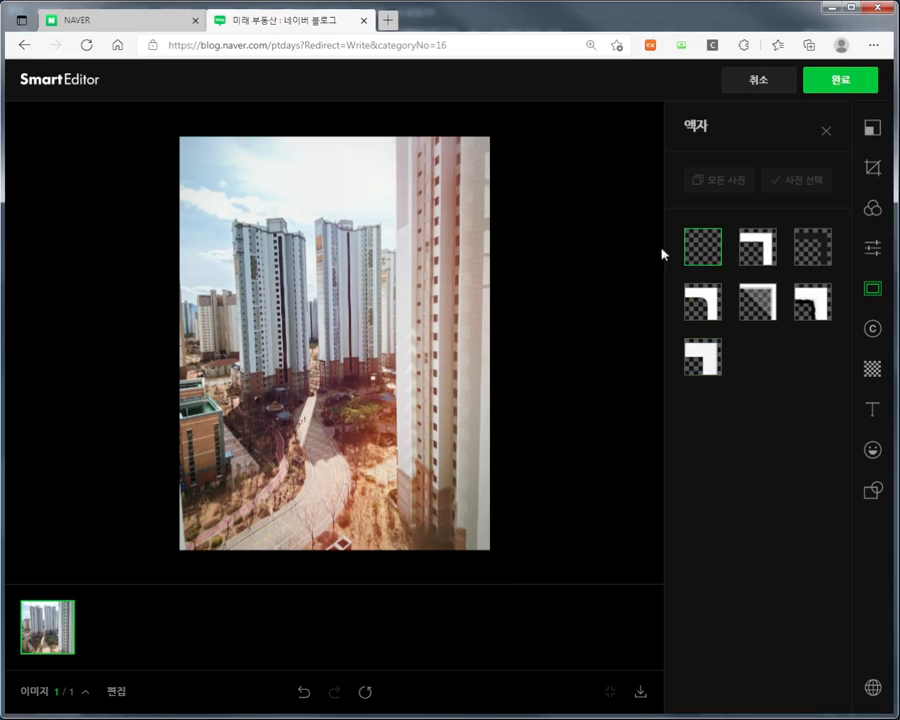
# Step: Compare the plain white and dark frames again, and apply the Polaroid-style frame to the photo
pyautogui.click(772, 258)
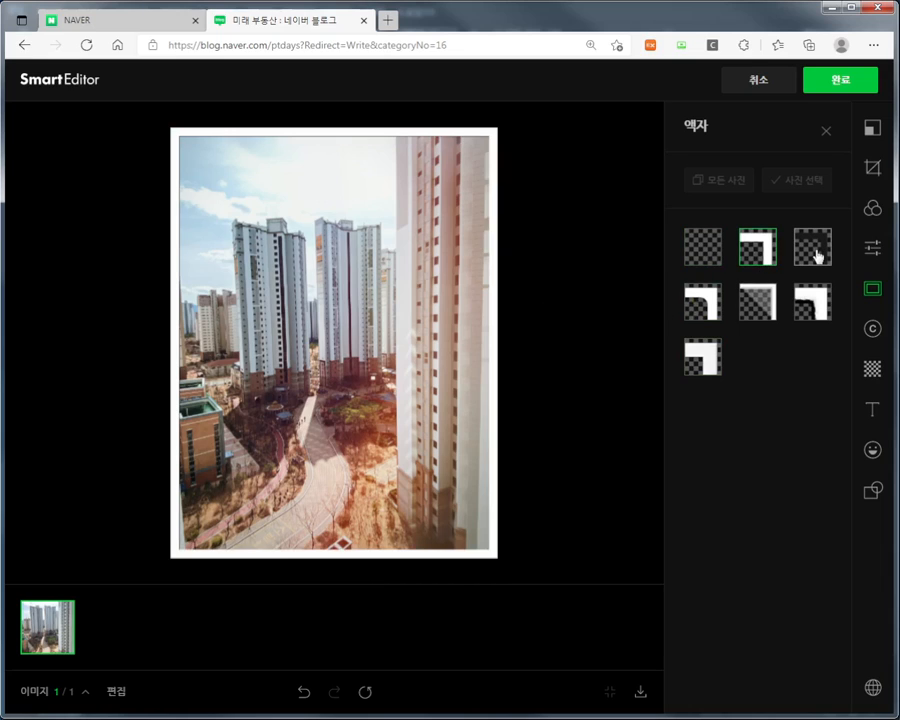
pyautogui.click(816, 252)
pyautogui.click(776, 258)
pyautogui.click(702, 352)
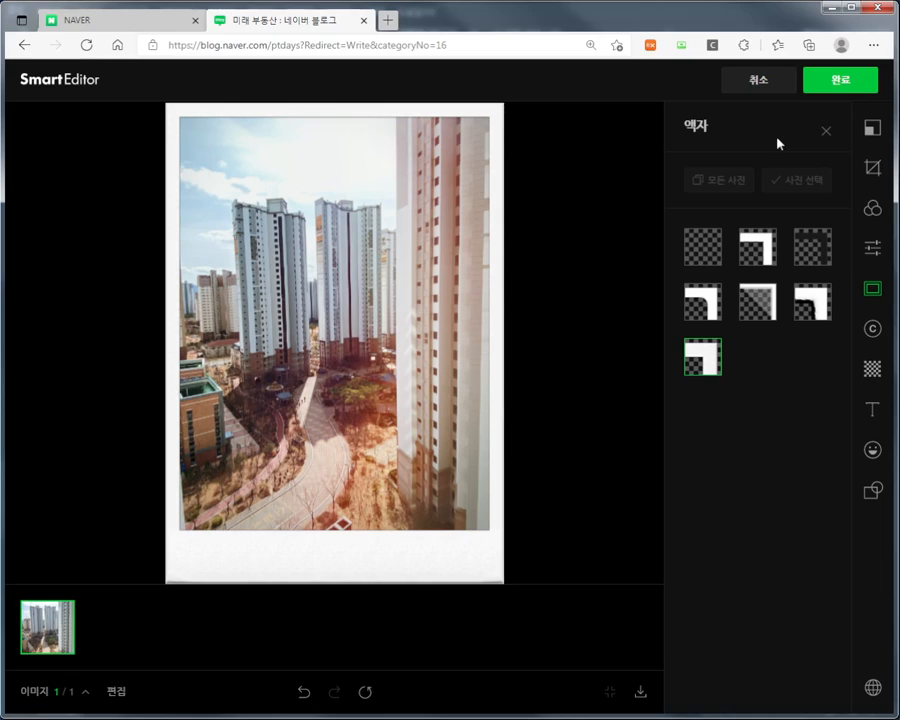
pyautogui.moveTo(671, 164)
pyautogui.mouseDown()
pyautogui.moveTo(745, 195)
pyautogui.moveTo(840, 206)
pyautogui.mouseUp()
pyautogui.moveTo(731, 201)
pyautogui.mouseDown()
pyautogui.moveTo(728, 150)
pyautogui.moveTo(738, 192)
pyautogui.mouseUp()
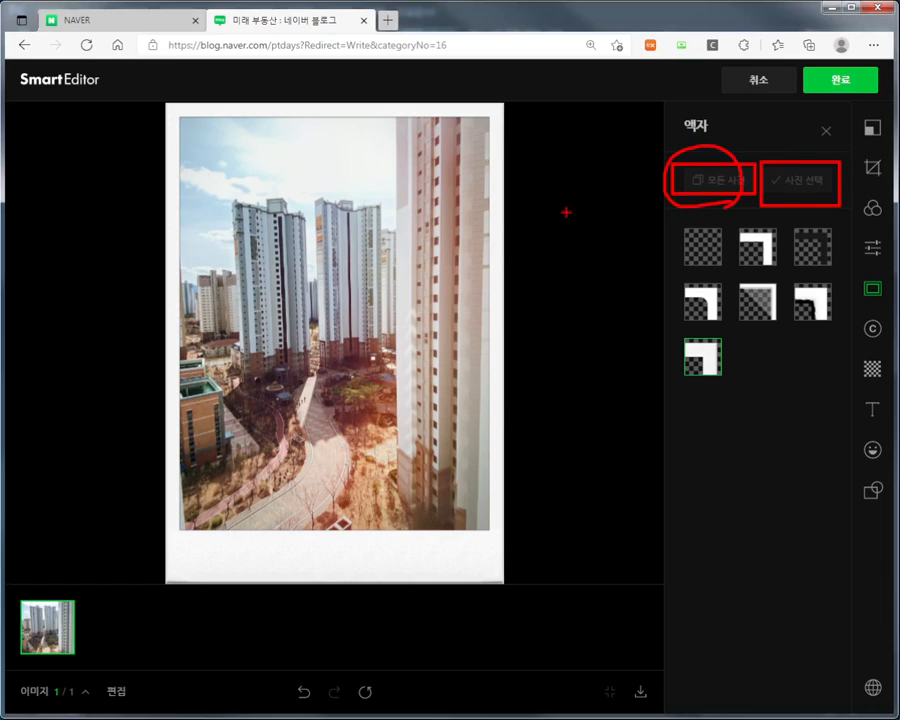
pyautogui.moveTo(665, 190)
pyautogui.mouseDown()
pyautogui.moveTo(568, 226)
pyautogui.moveTo(502, 267)
pyautogui.mouseUp()
pyautogui.moveTo(540, 228); pyautogui.dragTo(530, 275)
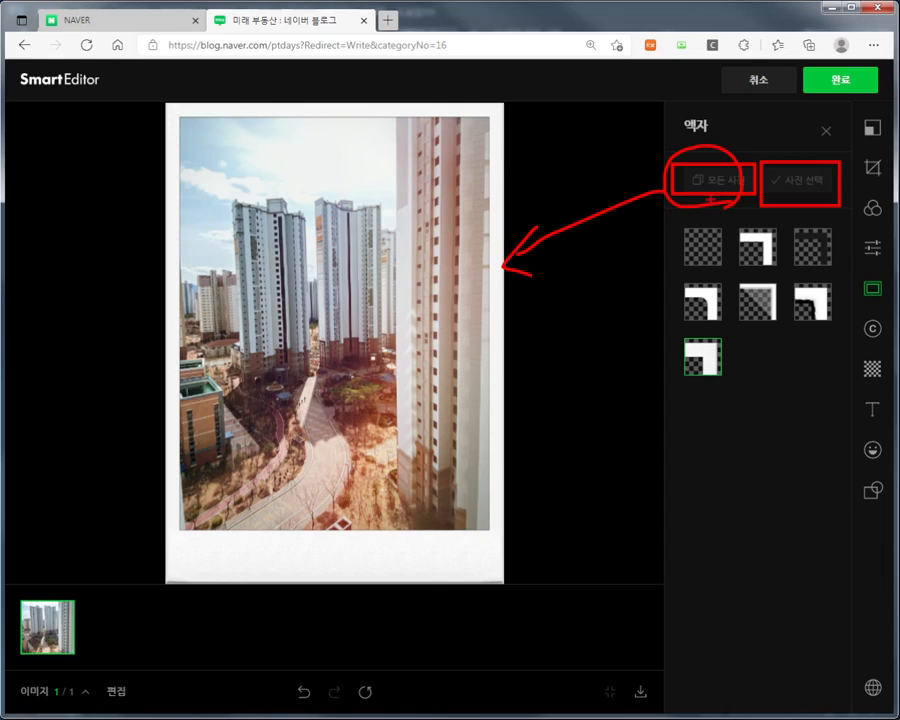
pyautogui.press('Escape')
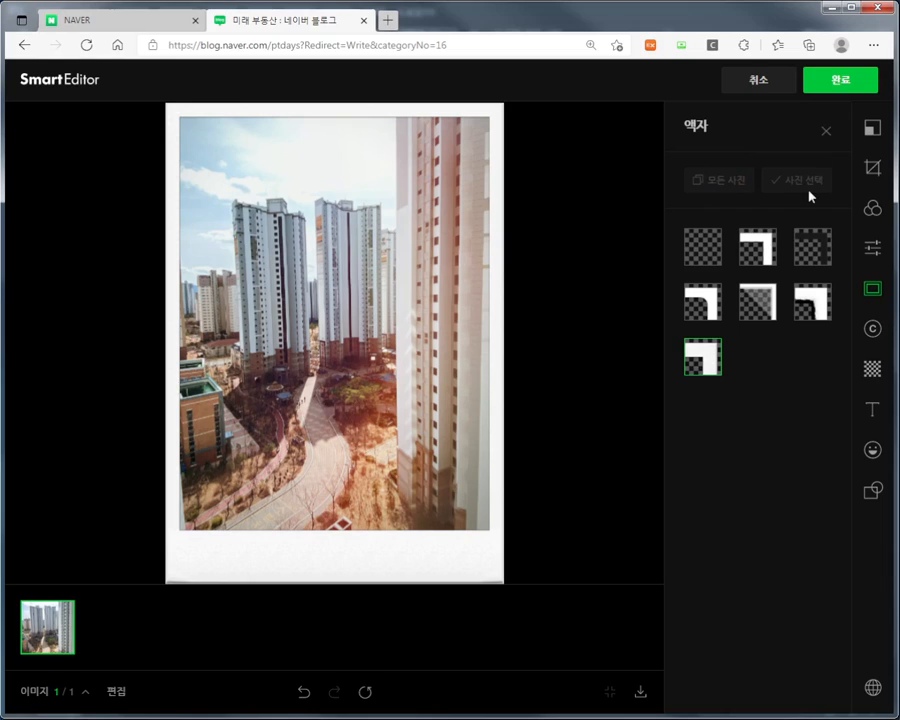
# Step: Close the frame settings
pyautogui.click(826, 133)
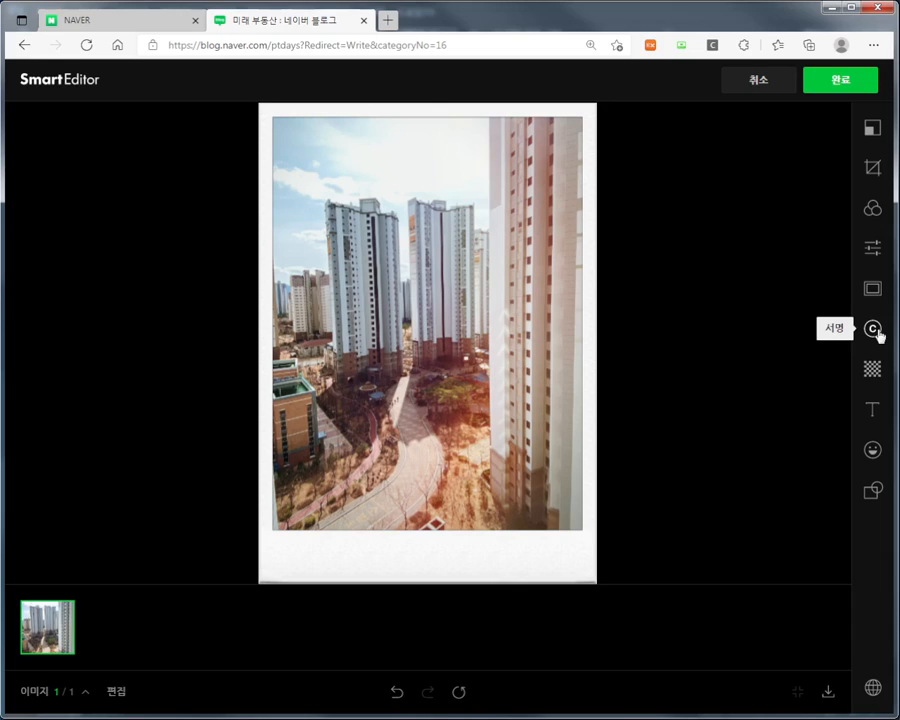
# Step: Open the signature settings and try to add the 연락처 picture as an image signature
pyautogui.click(873, 331)
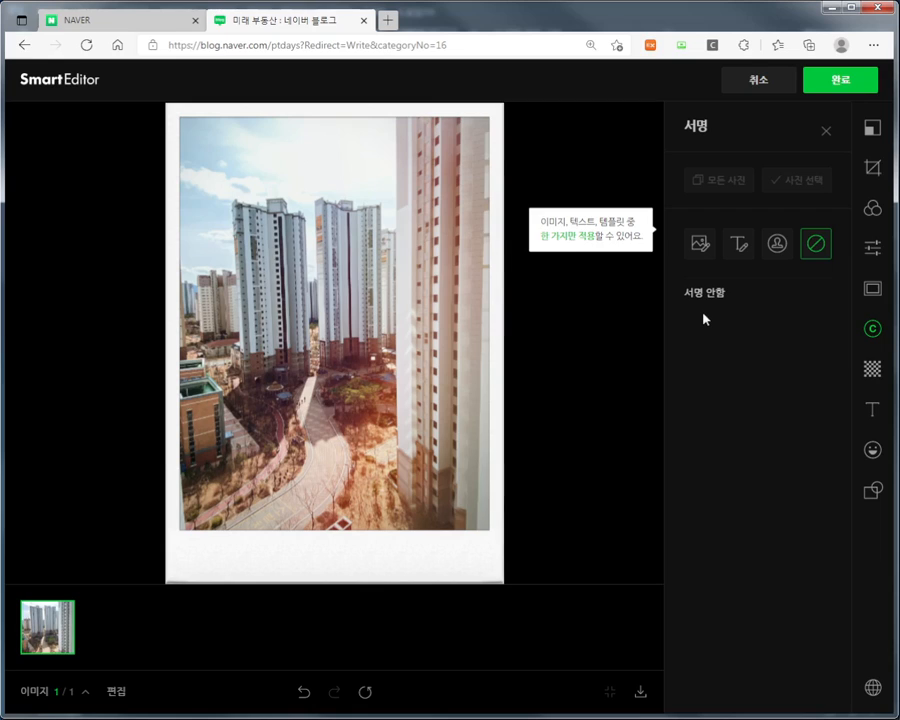
pyautogui.click(700, 249)
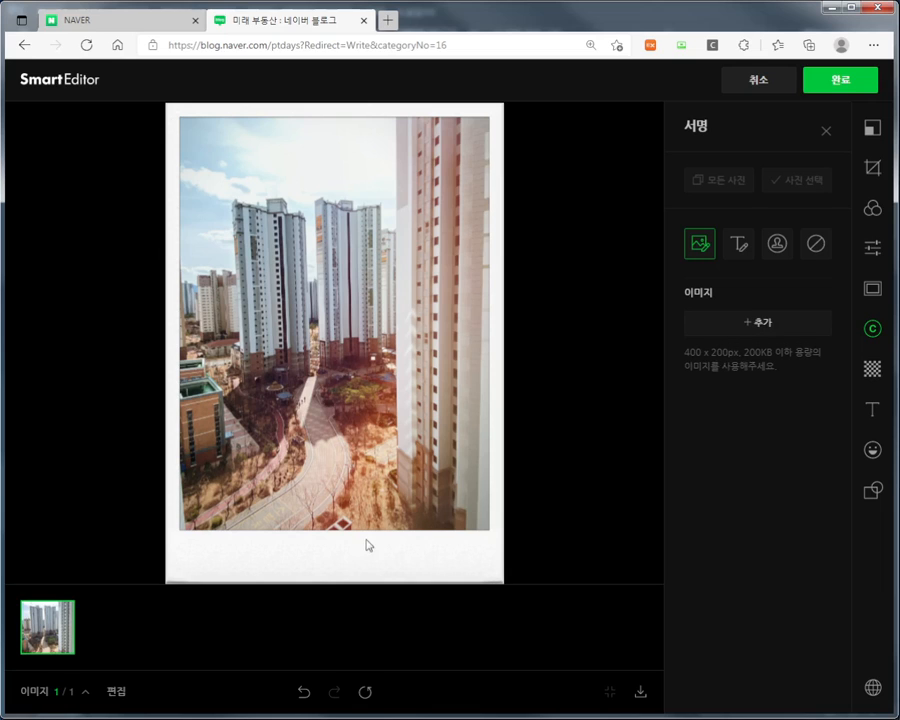
pyautogui.click(765, 322)
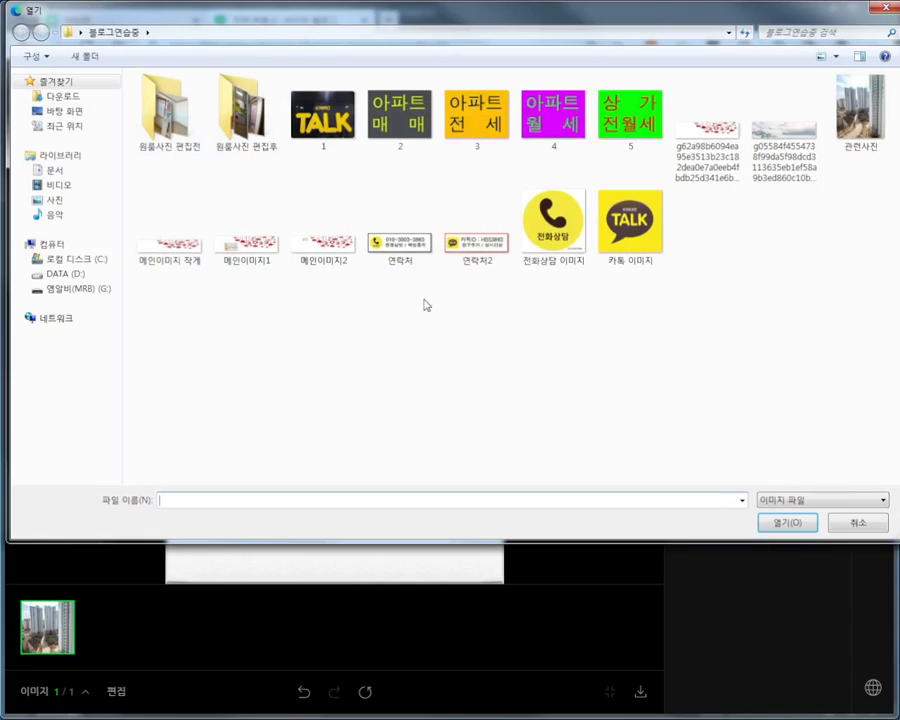
pyautogui.doubleClick(412, 248)
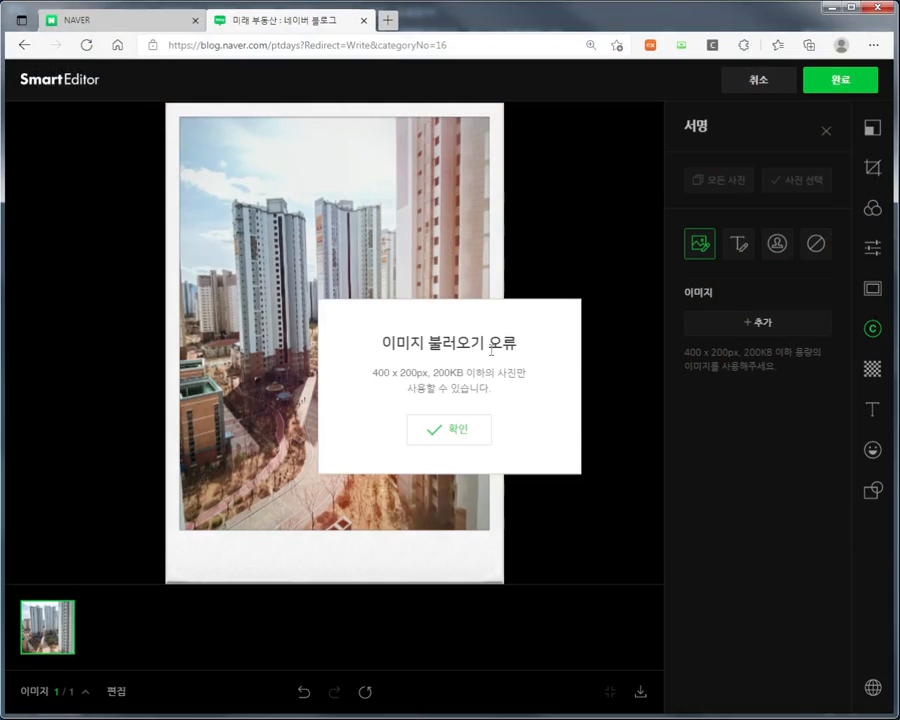
pyautogui.click(467, 436)
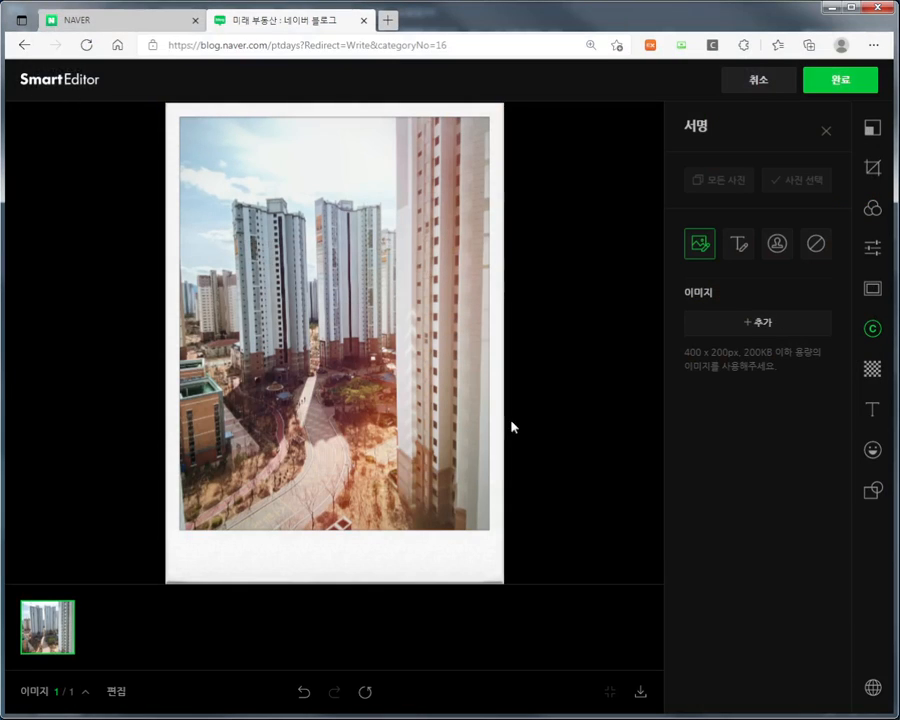
# Step: Try to use the wide picture whose file name starts with g05584f as the image signature instead
pyautogui.click(755, 324)
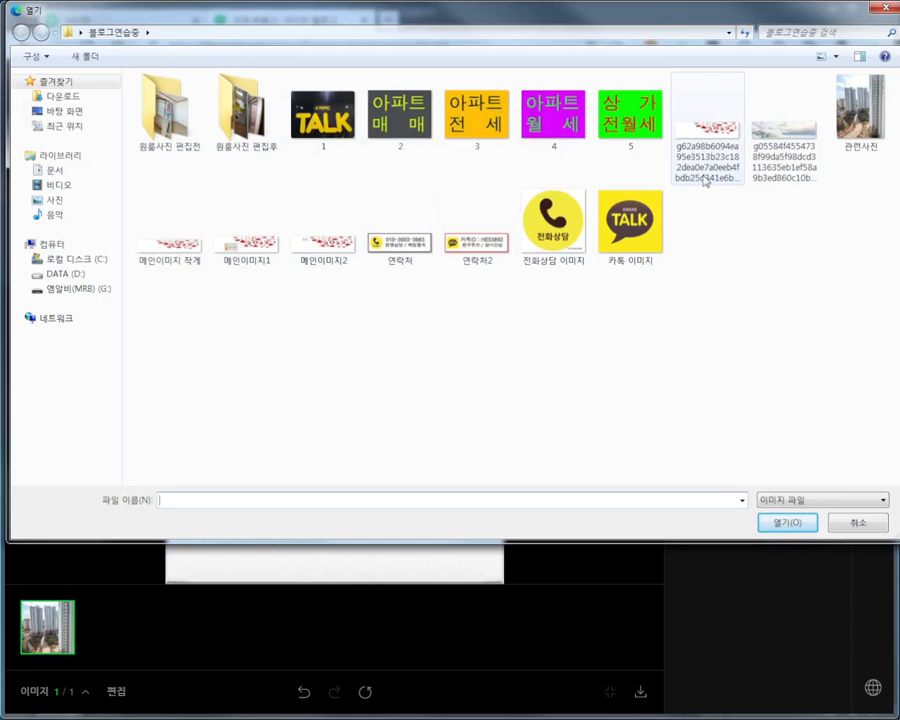
pyautogui.click(793, 137)
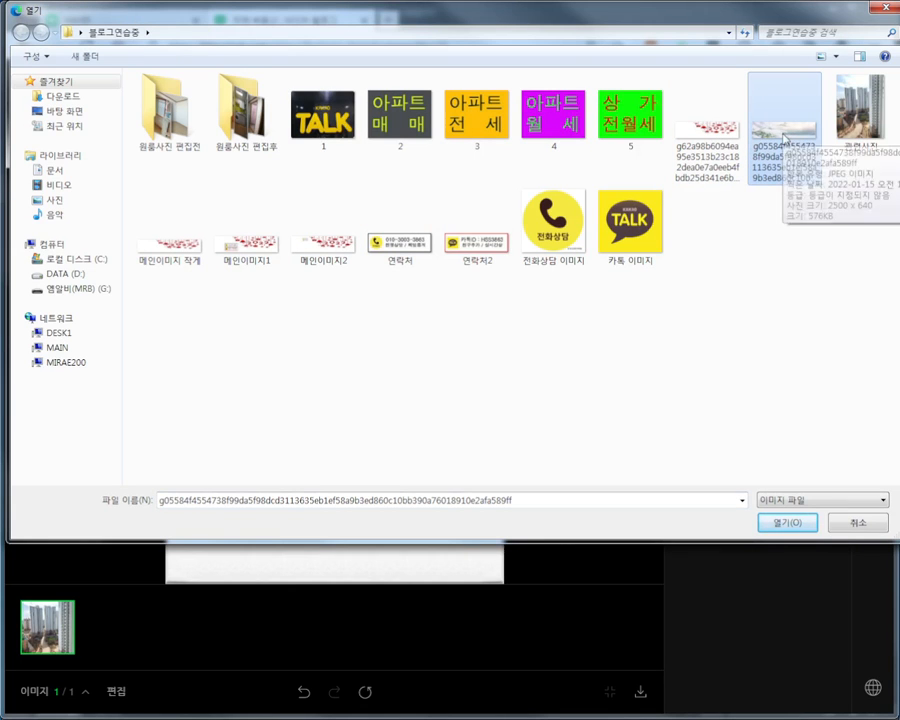
pyautogui.doubleClick(786, 137)
pyautogui.click(467, 437)
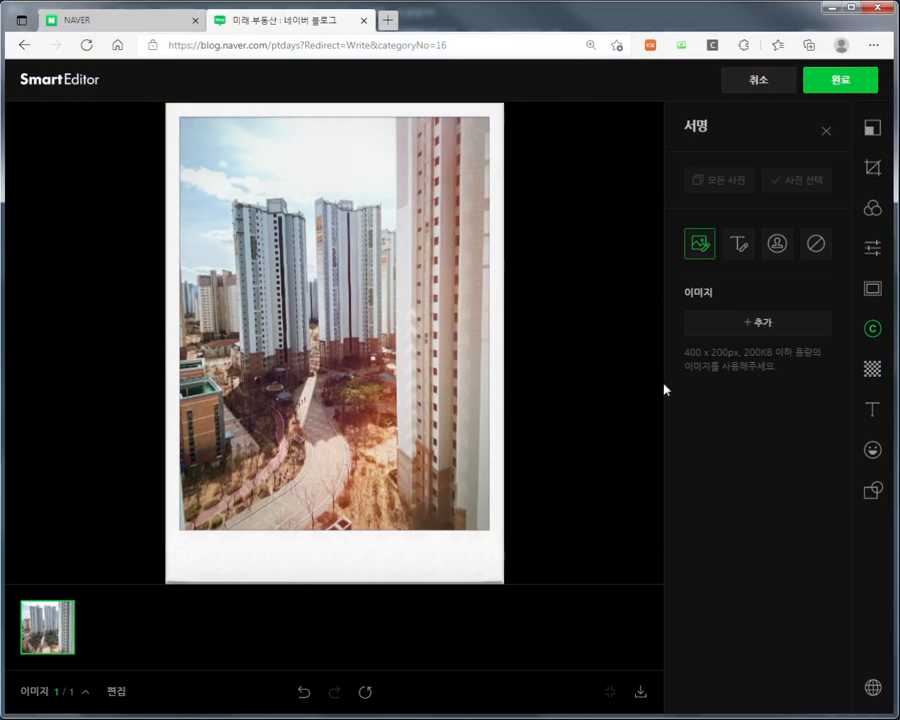
# Step: Switch to the blog-address text signature and set its font to 나눔펜 and its size to 34px
pyautogui.click(739, 244)
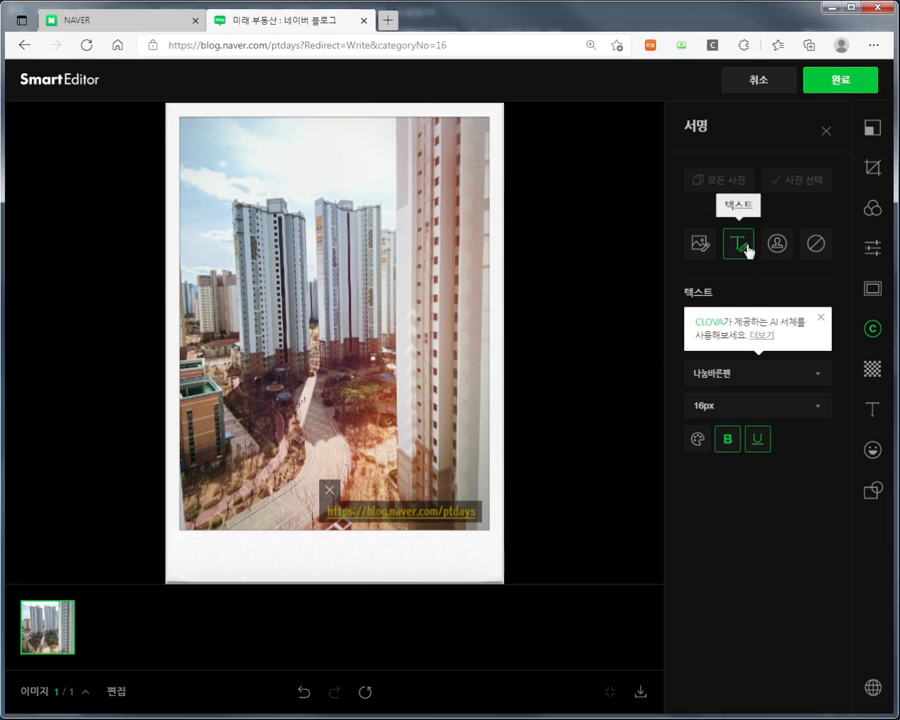
pyautogui.click(739, 375)
pyautogui.click(723, 426)
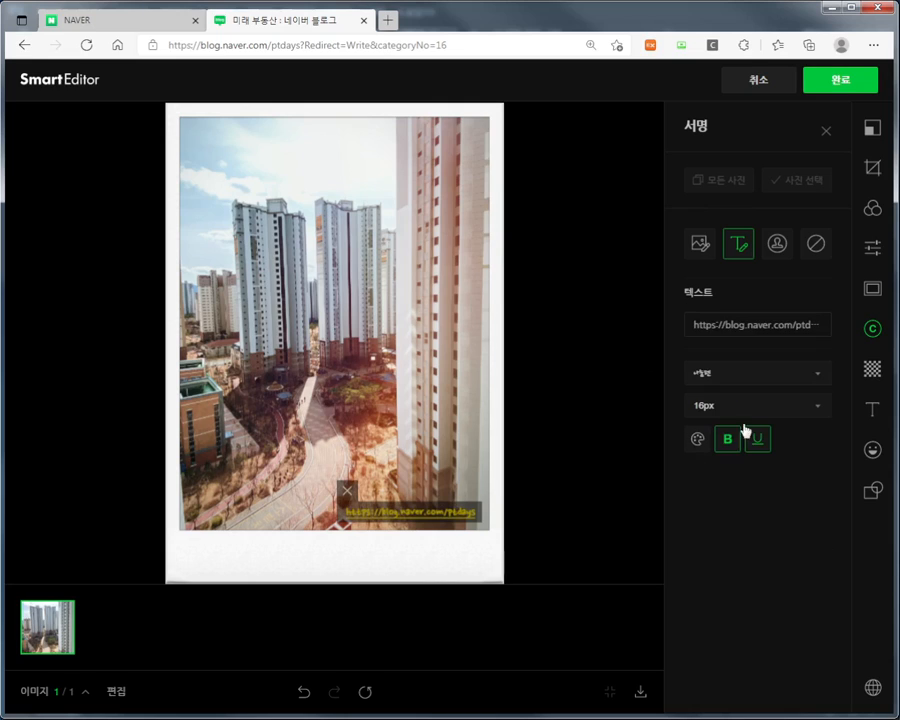
pyautogui.click(745, 406)
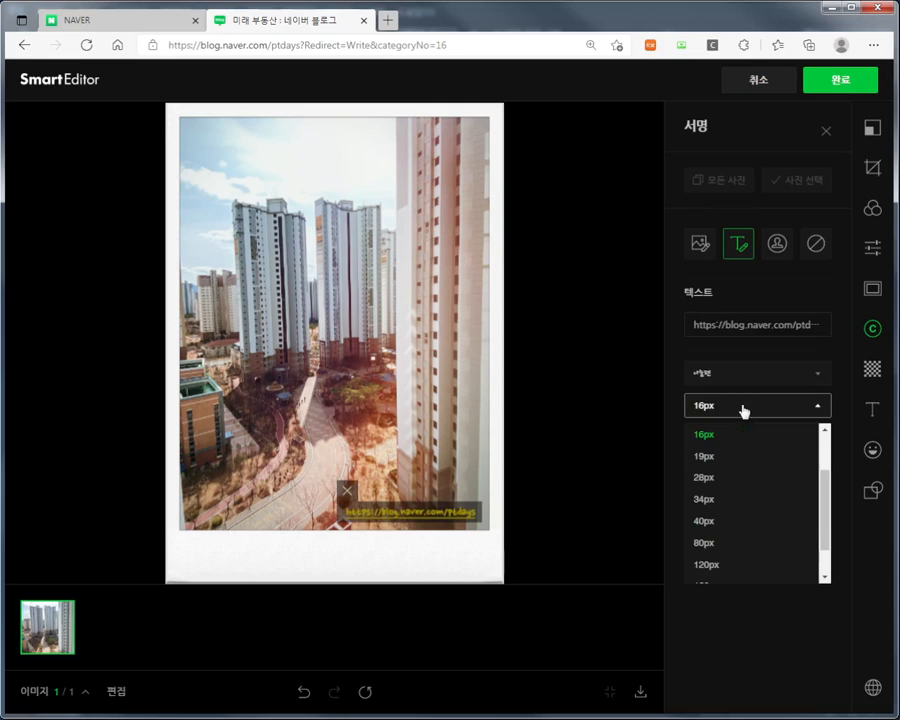
pyautogui.click(727, 499)
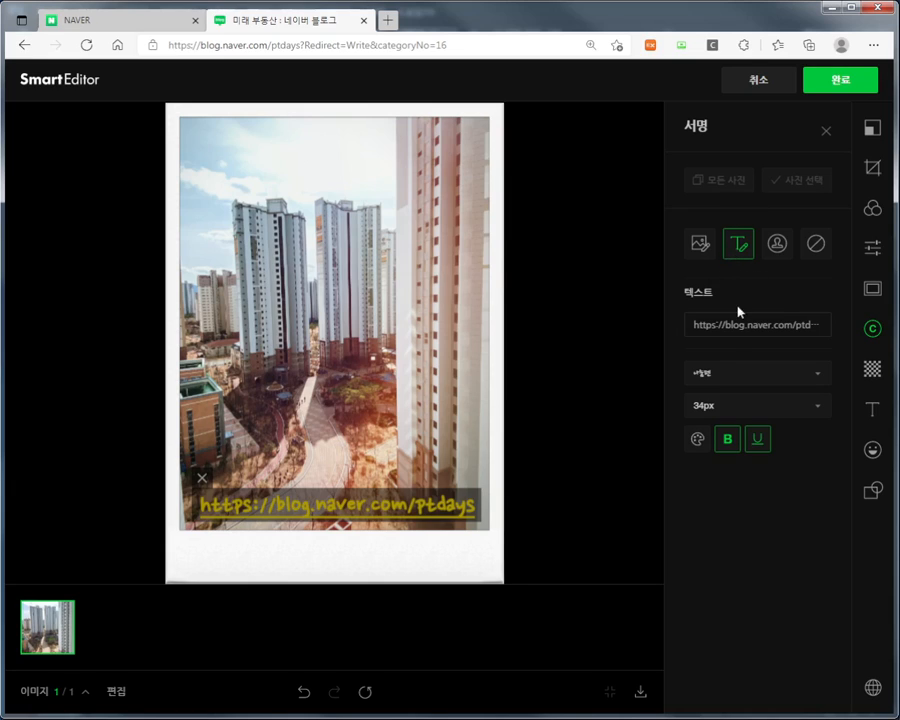
# Step: Turn the signature text's bold and underline off and on again to compare the styles
pyautogui.click(727, 442)
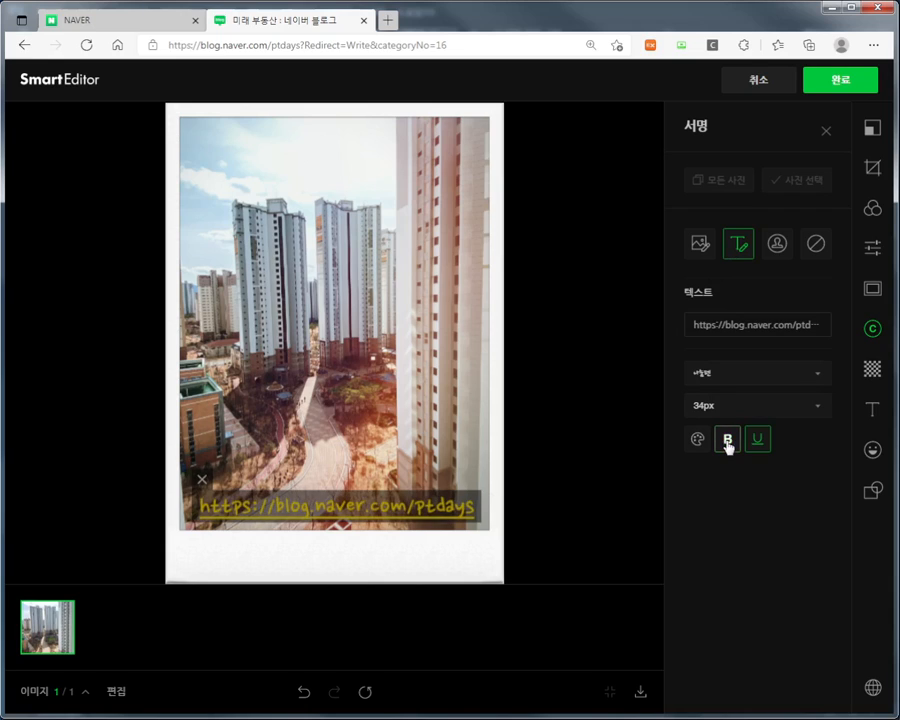
pyautogui.click(727, 442)
pyautogui.click(757, 445)
pyautogui.click(757, 445)
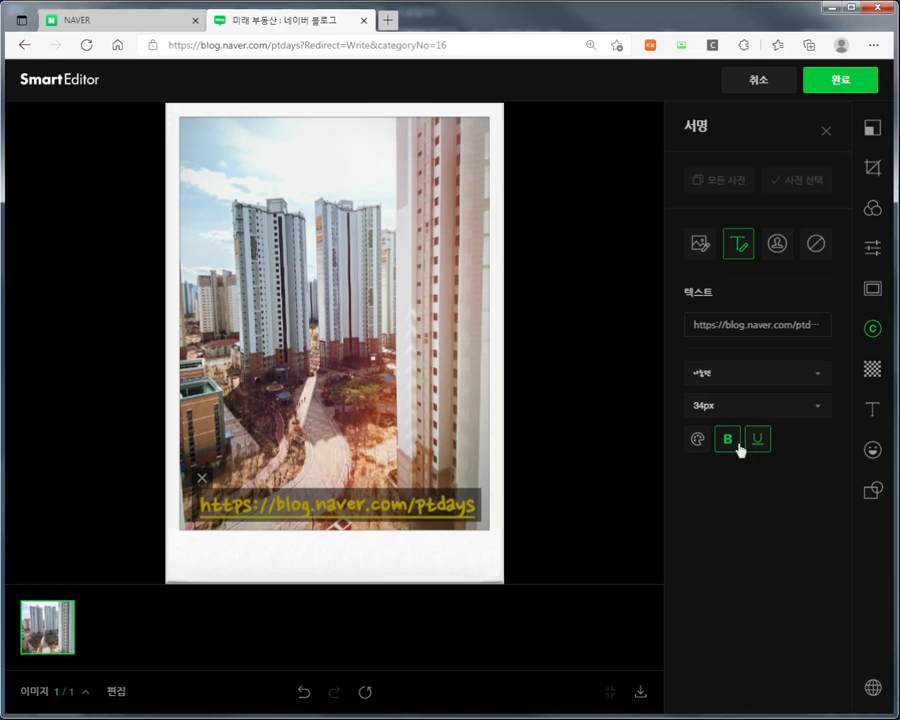
# Step: Try dark red and blue text colours on the signature, set it to light pink, and close the signature settings
pyautogui.click(700, 448)
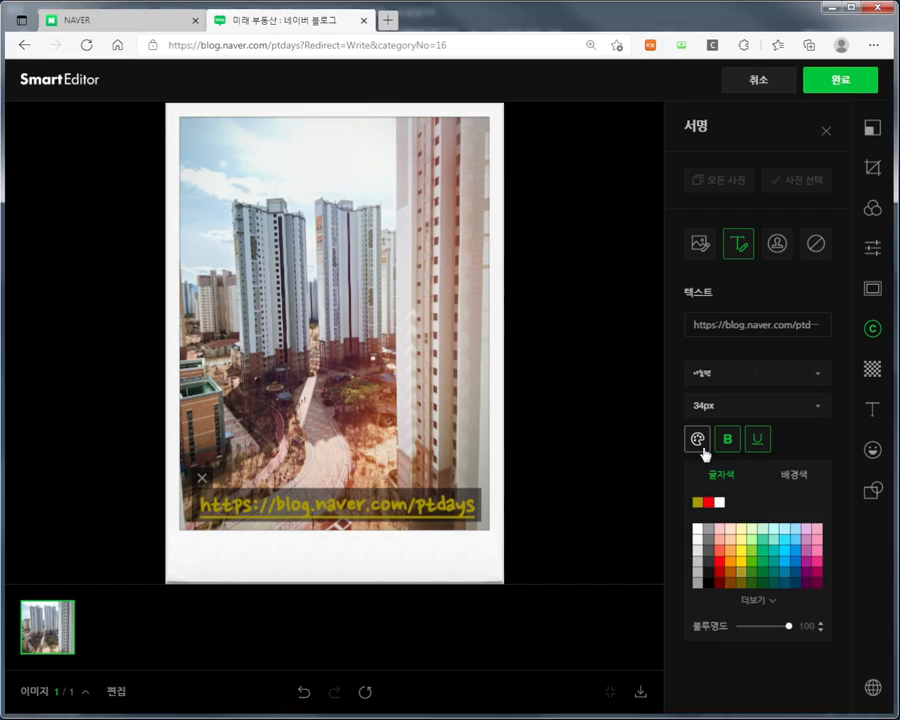
pyautogui.click(718, 574)
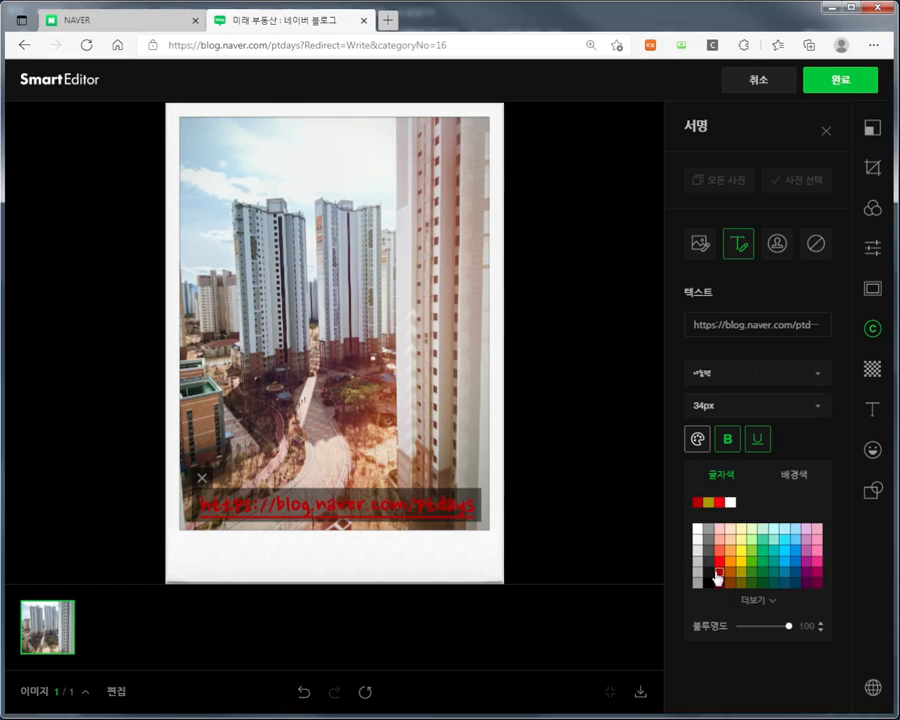
pyautogui.click(800, 568)
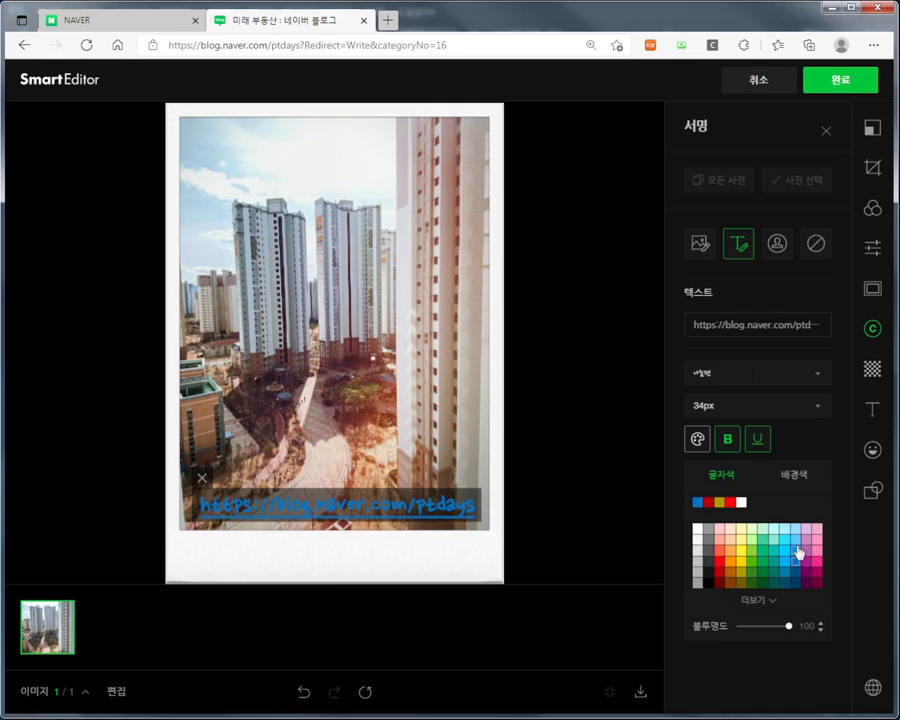
pyautogui.click(798, 545)
pyautogui.click(815, 538)
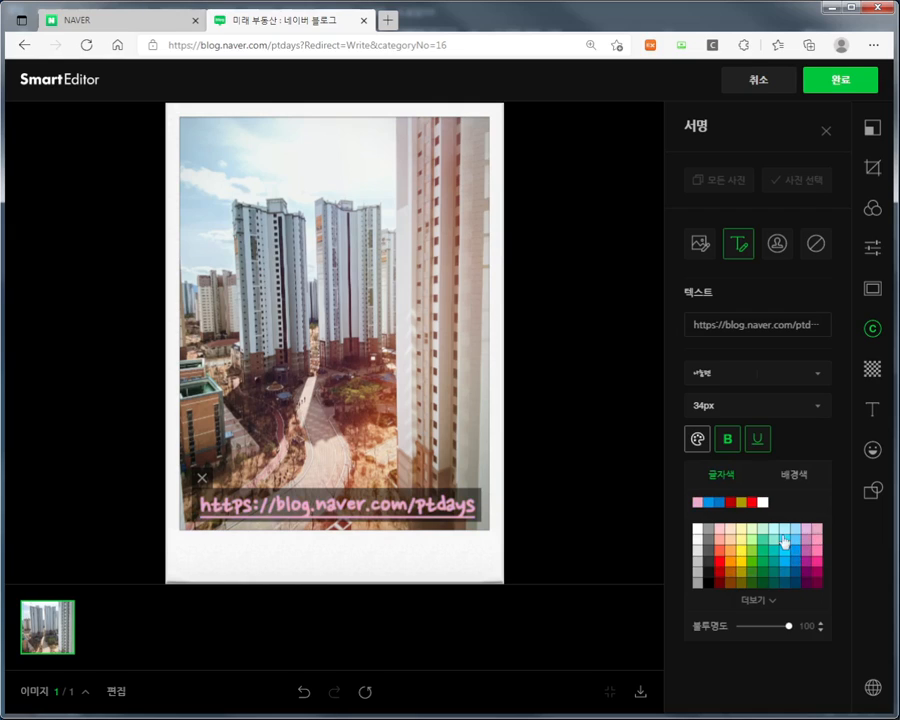
pyautogui.click(818, 442)
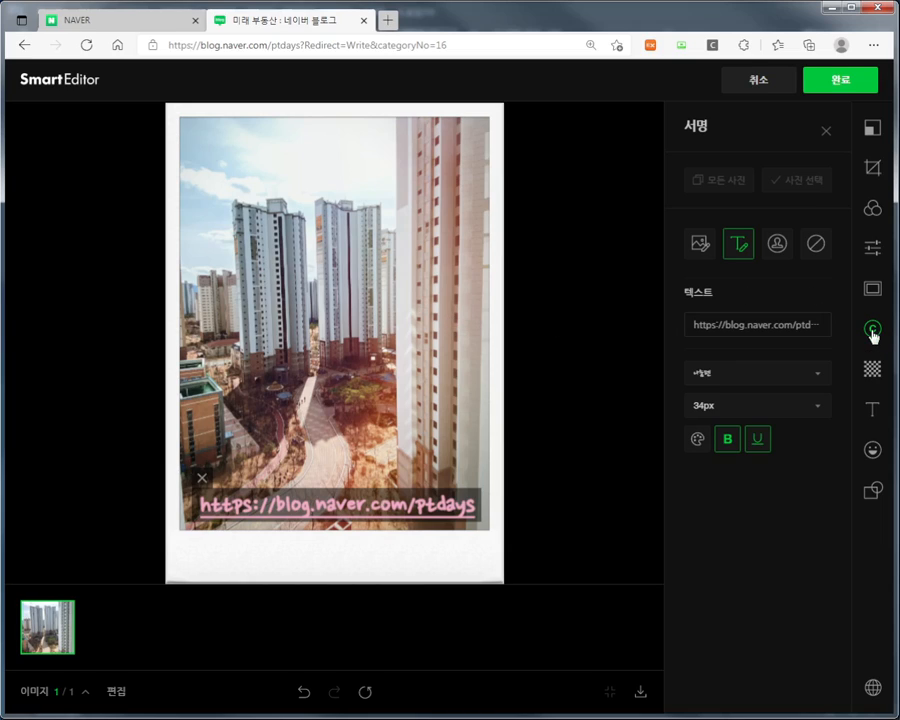
pyautogui.click(826, 133)
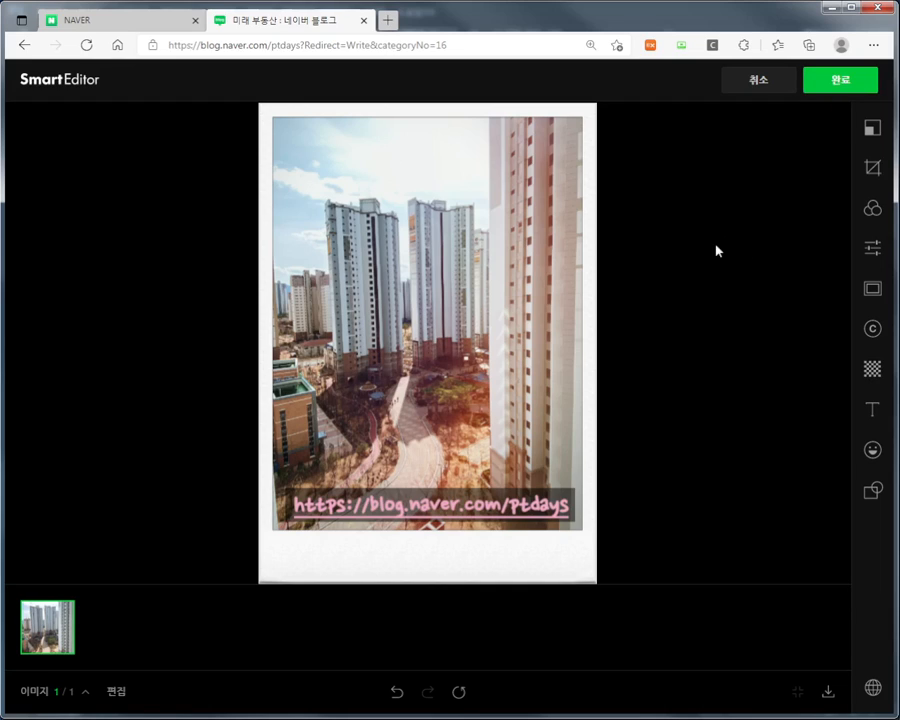
# Step: Cover the upper part of the middle apartment tower with a rectangular mosaic, trying level 3 and setting it to 2
pyautogui.click(872, 370)
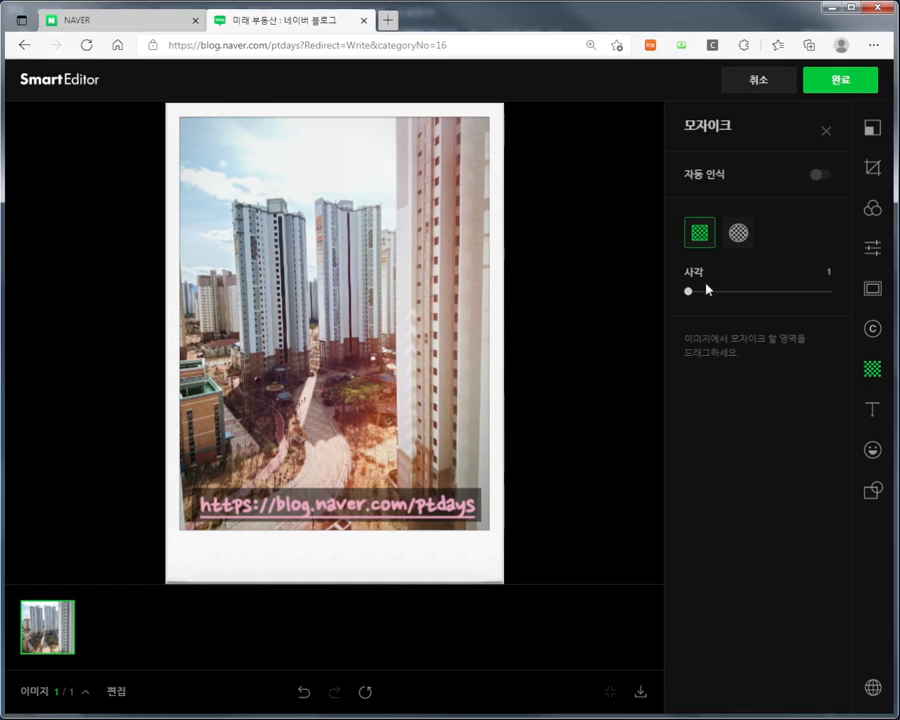
pyautogui.moveTo(688, 293); pyautogui.dragTo(743, 294)
pyautogui.moveTo(316, 216); pyautogui.dragTo(394, 280)
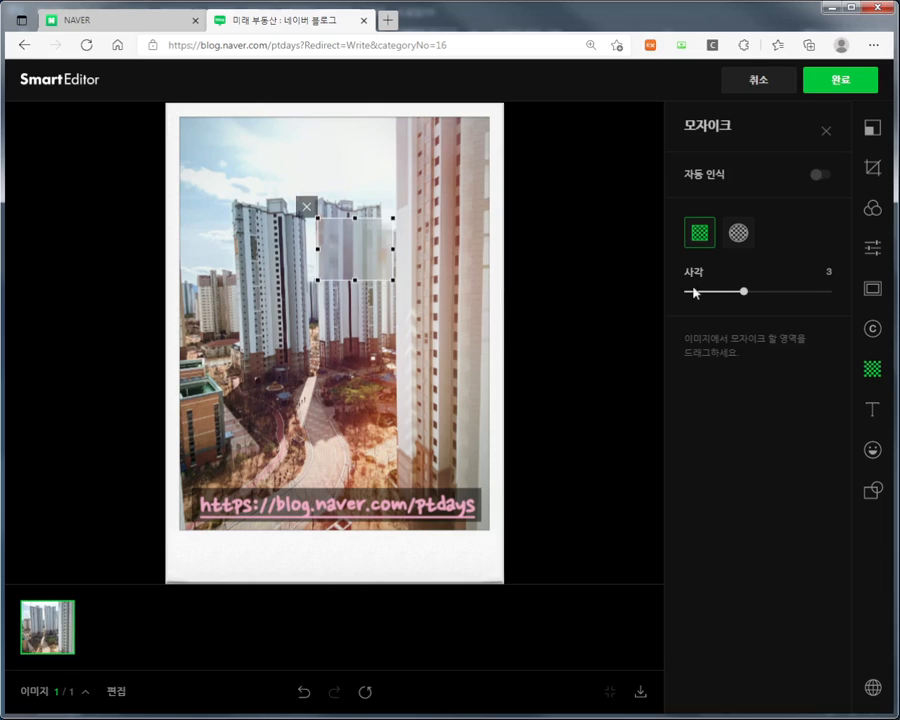
pyautogui.moveTo(747, 291); pyautogui.dragTo(717, 297)
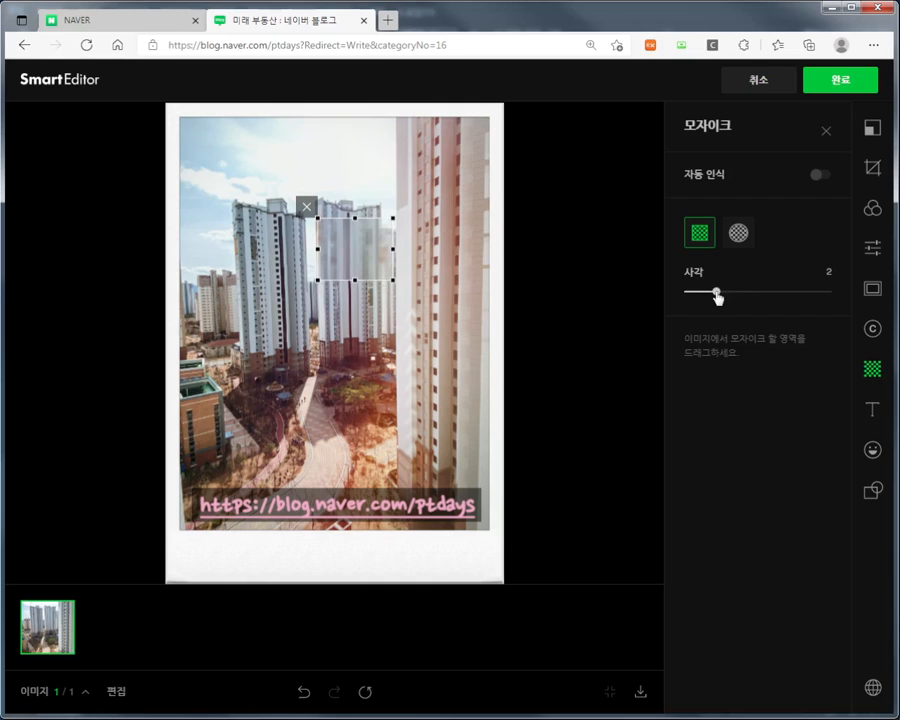
# Step: Add a circular mosaic at level 2 over the upper part of the left apartment tower and close the mosaic settings
pyautogui.click(738, 233)
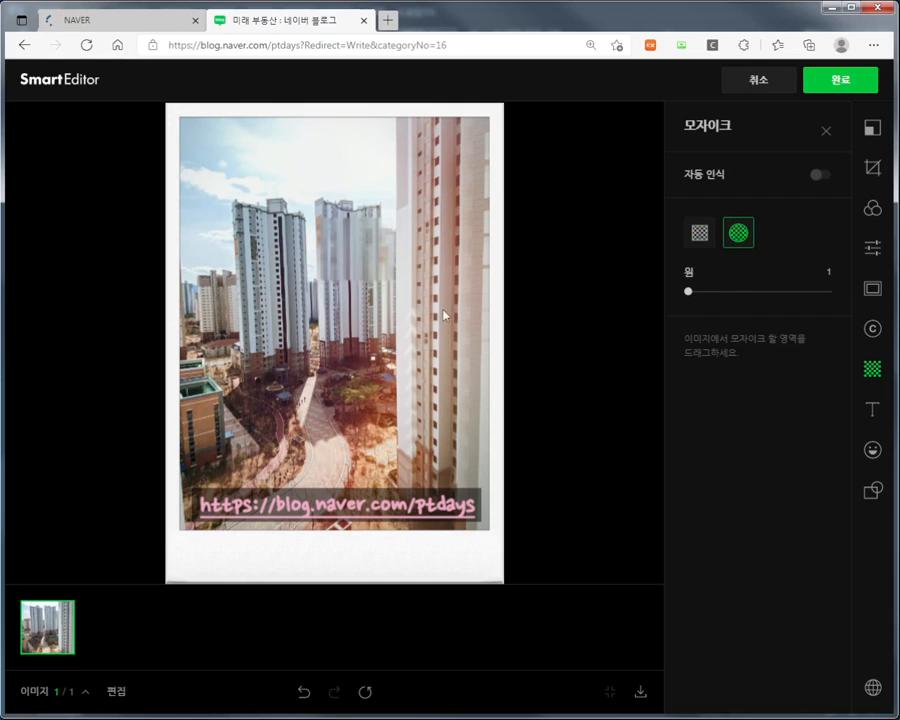
pyautogui.moveTo(205, 223); pyautogui.dragTo(288, 307)
pyautogui.moveTo(689, 293); pyautogui.dragTo(716, 295)
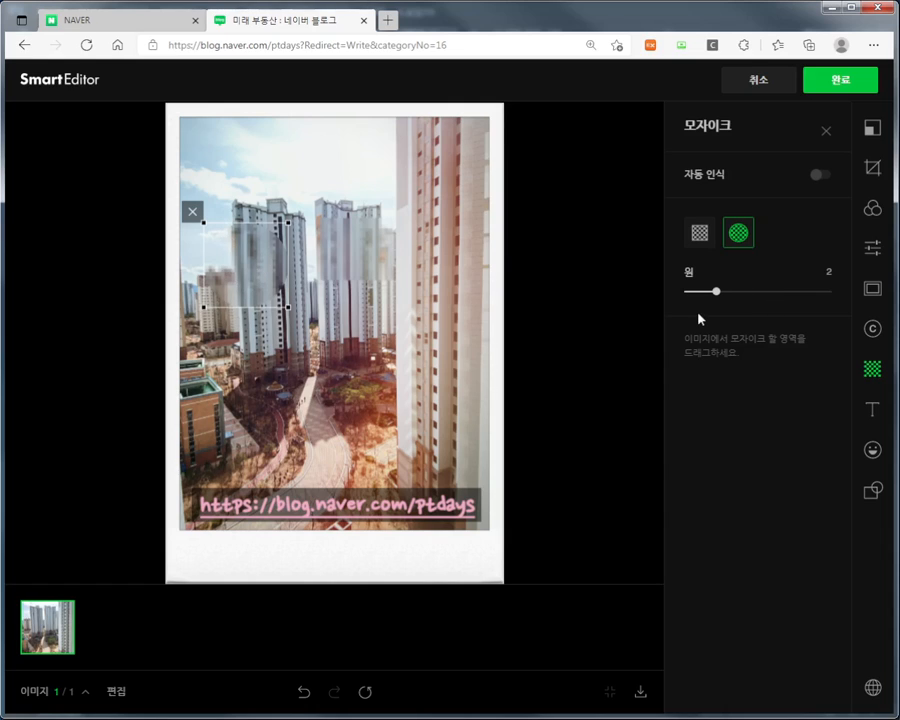
pyautogui.click(826, 134)
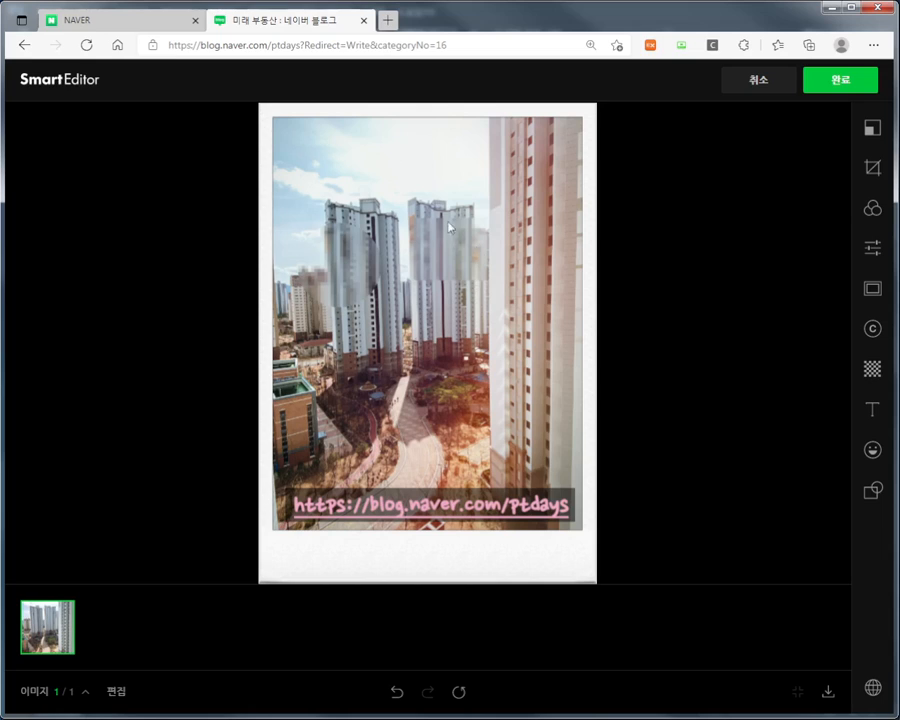
# Step: Try the 배낭여행 일기 이탈리아 art-type text on the photo, shrink it to fit, remove it and close the text settings
pyautogui.click(874, 412)
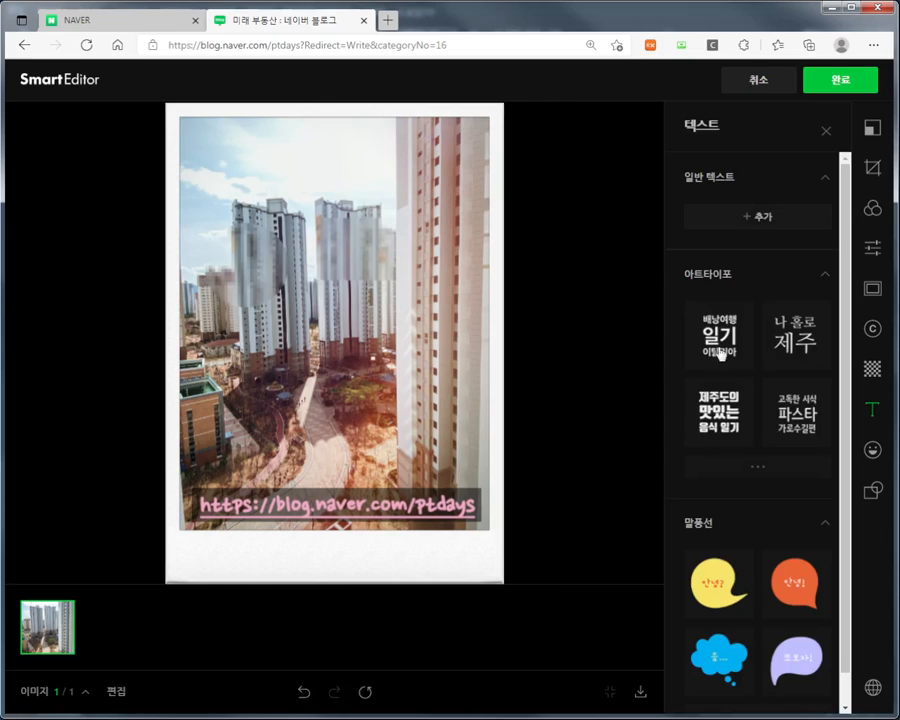
pyautogui.click(717, 350)
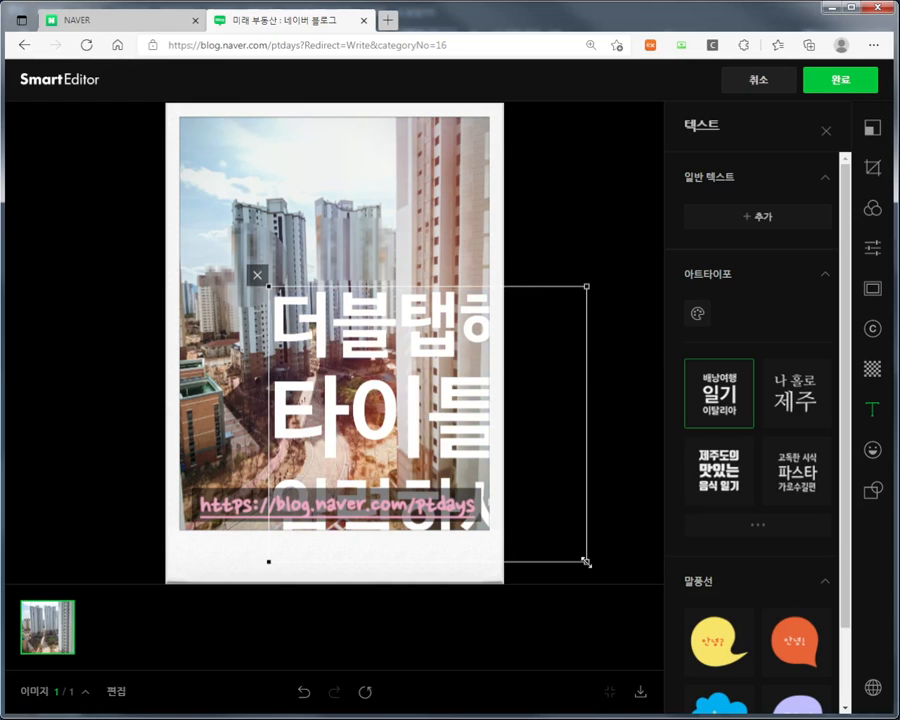
pyautogui.moveTo(573, 543); pyautogui.dragTo(405, 400)
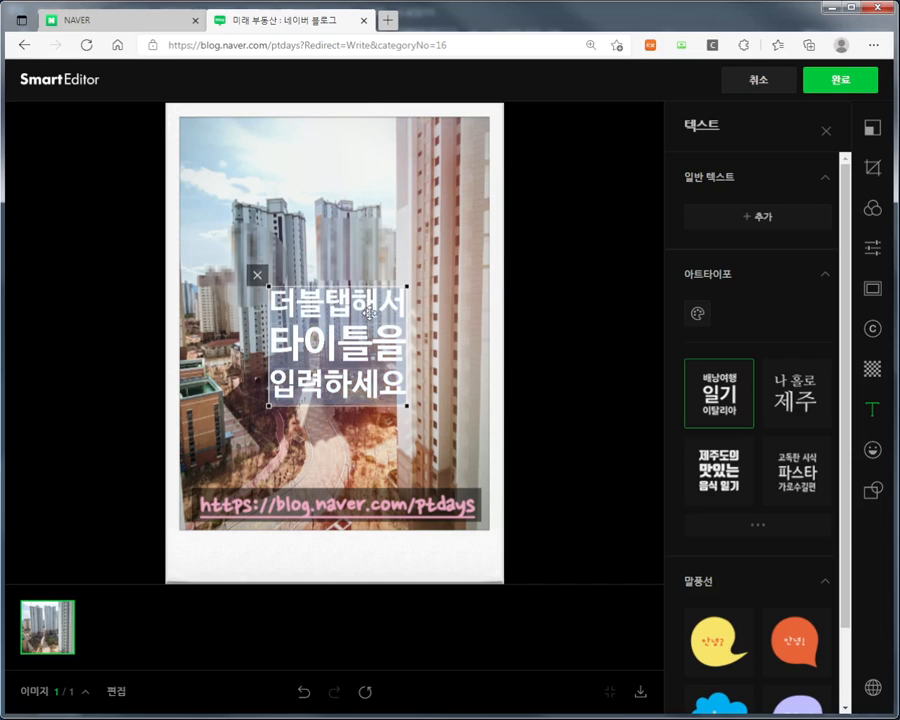
pyautogui.click(257, 278)
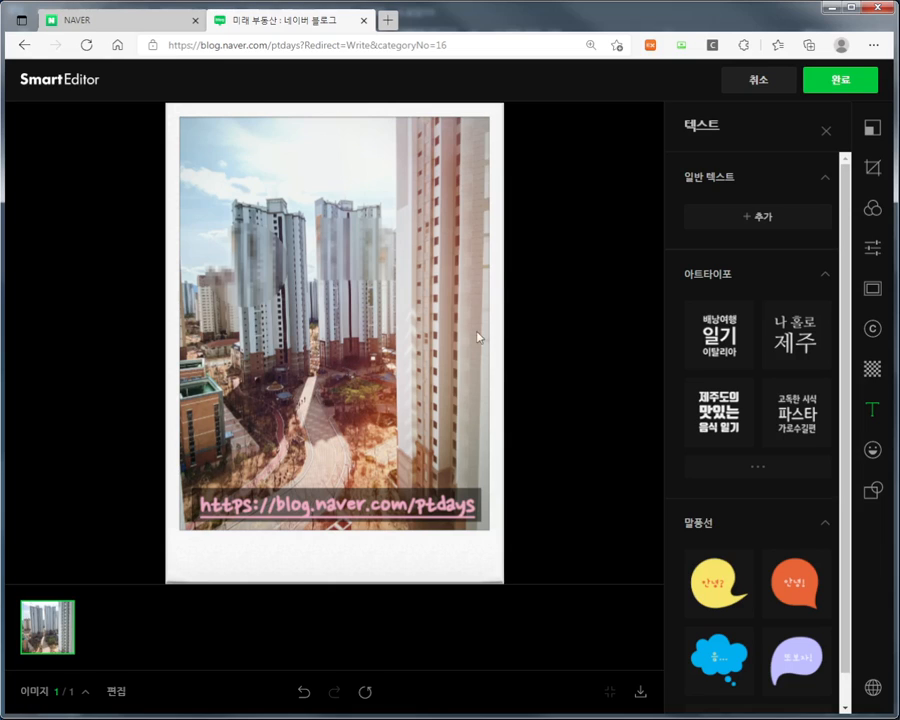
pyautogui.click(826, 132)
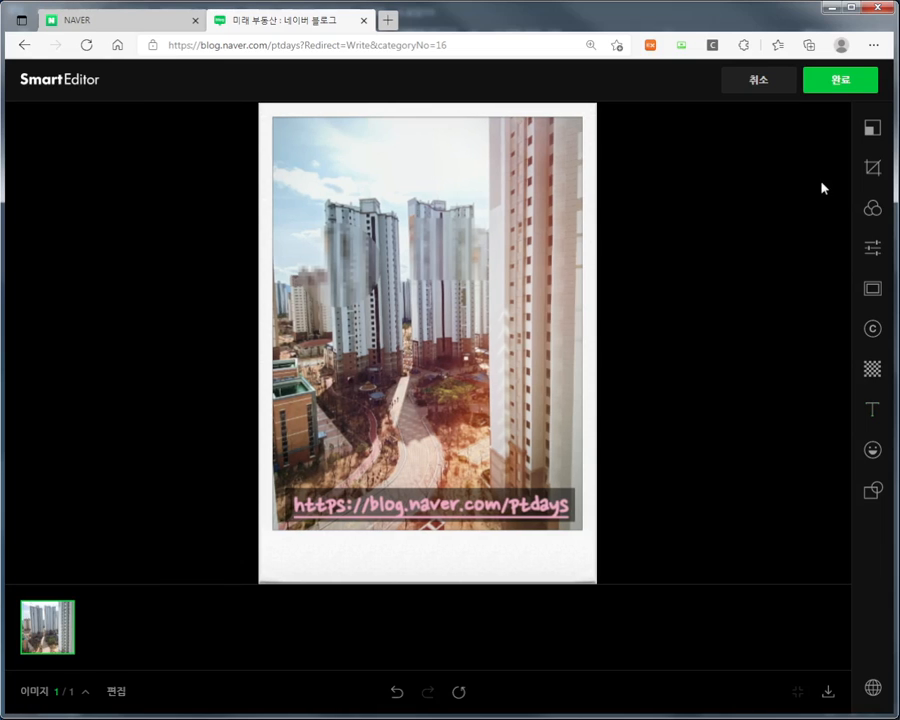
# Step: Add a rectangular mosaic across the full width of the photo's upper half and set its level to 1
pyautogui.click(872, 369)
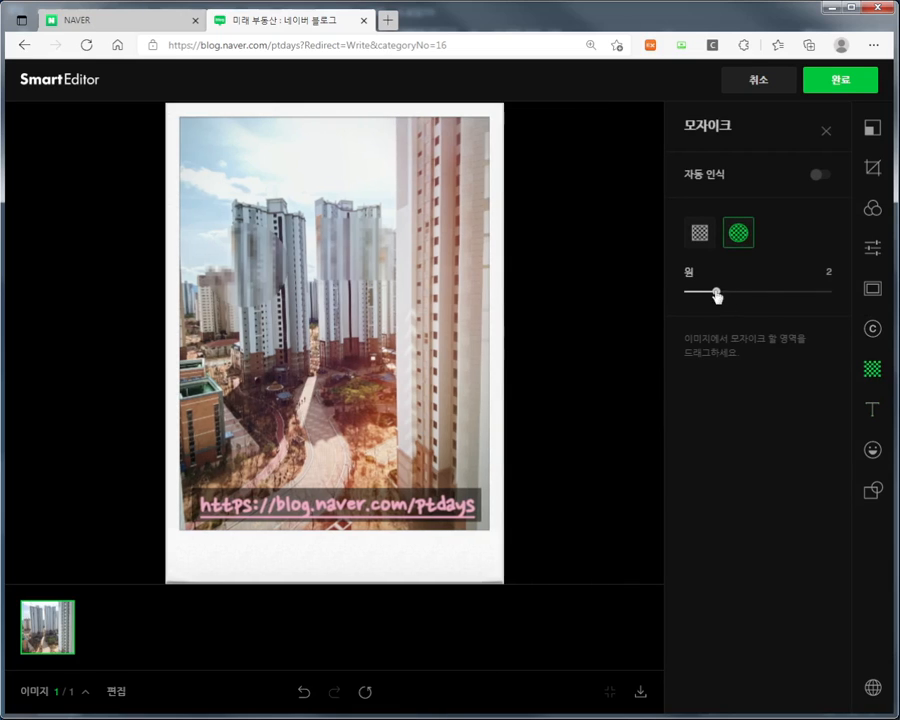
pyautogui.moveTo(716, 296); pyautogui.dragTo(846, 296)
pyautogui.click(702, 243)
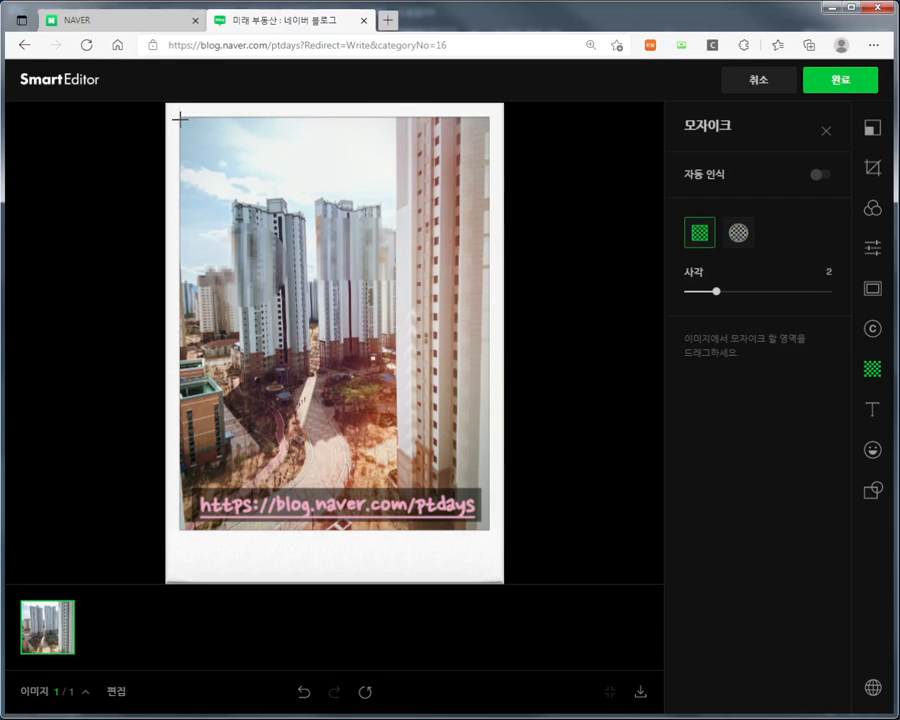
pyautogui.moveTo(180, 119); pyautogui.dragTo(487, 305)
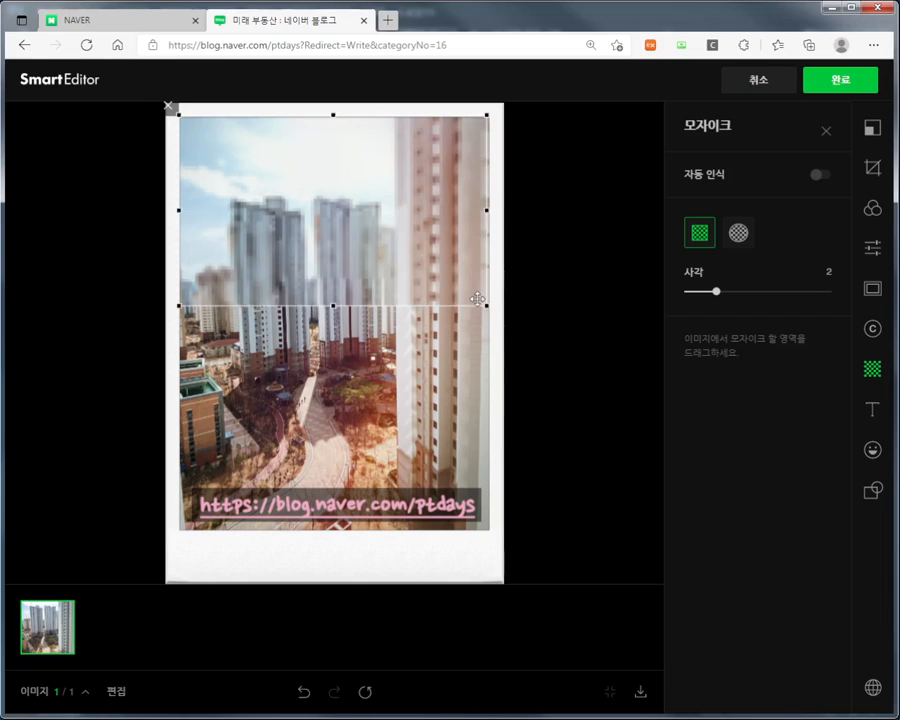
pyautogui.moveTo(719, 296); pyautogui.dragTo(676, 297)
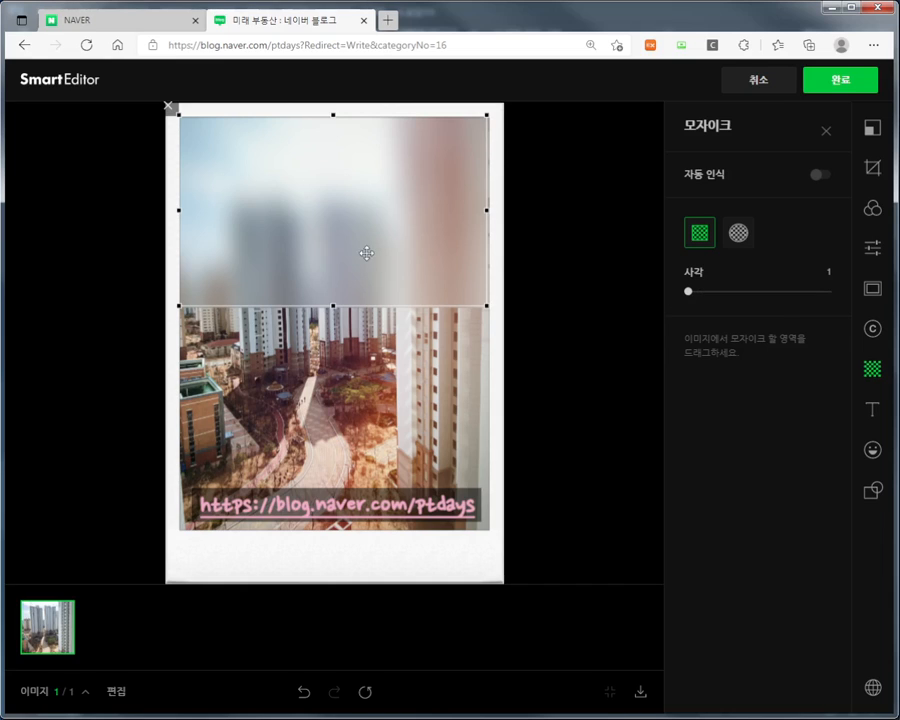
# Step: Close the mosaic settings, add the 배낭여행 일기 이탈리아 art-type text and move it over the photo's blurred upper half
pyautogui.click(826, 133)
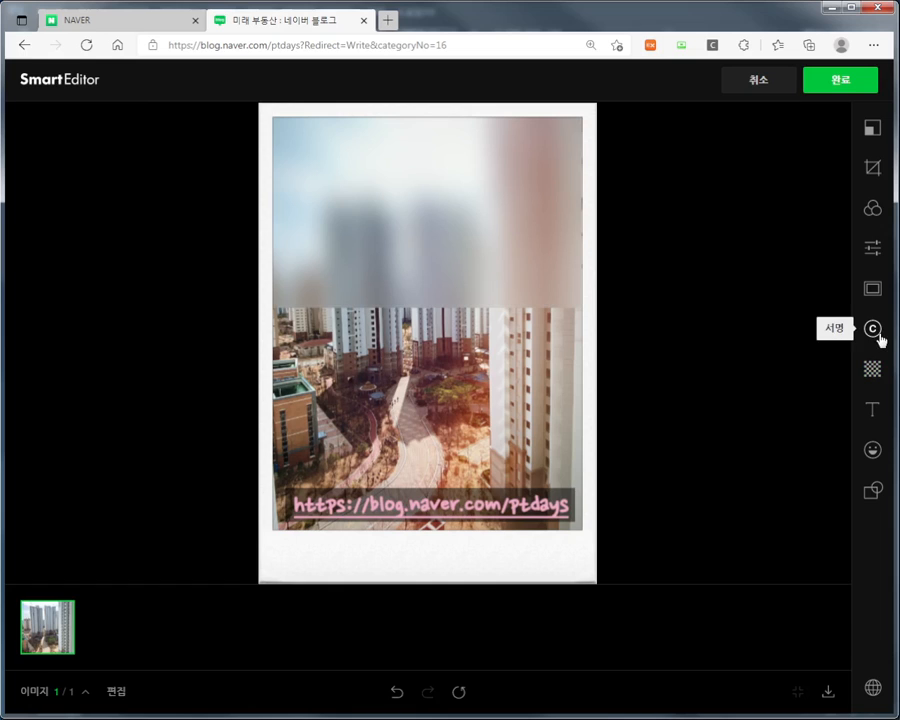
pyautogui.click(876, 412)
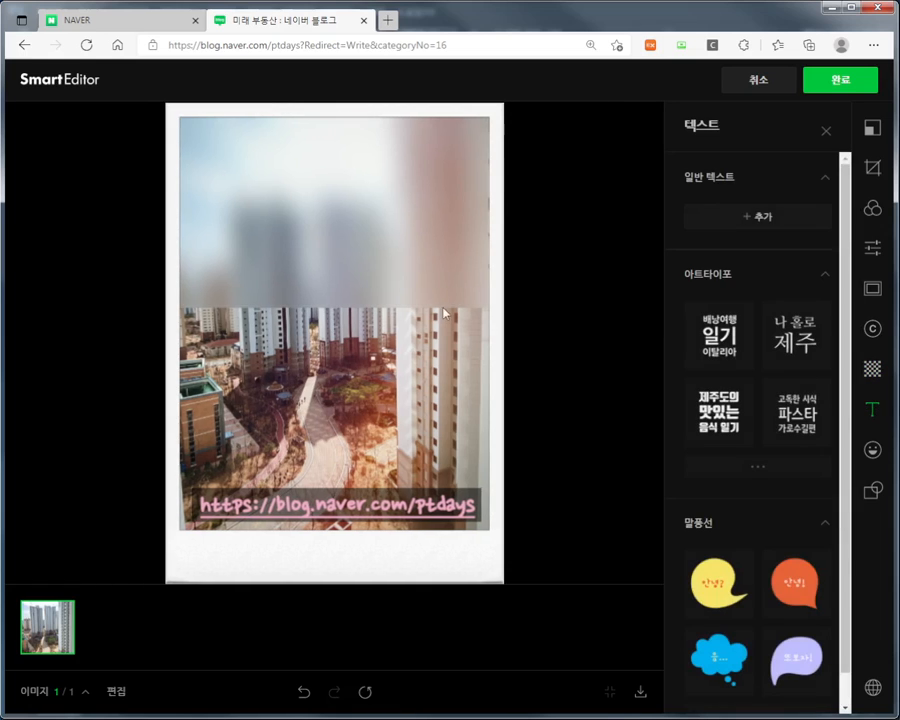
pyautogui.click(736, 342)
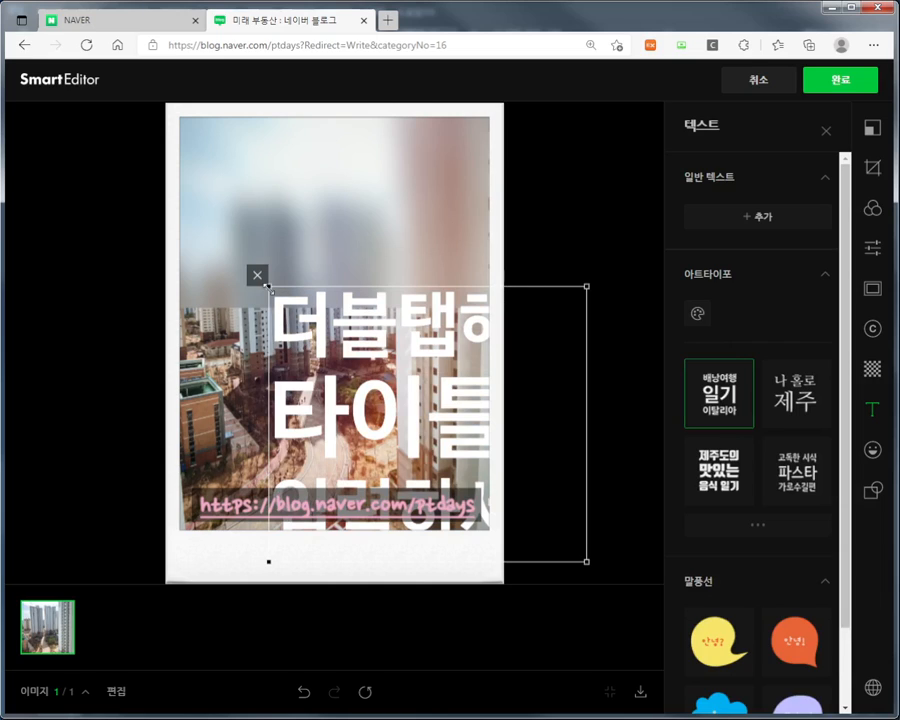
pyautogui.moveTo(278, 289); pyautogui.dragTo(193, 121)
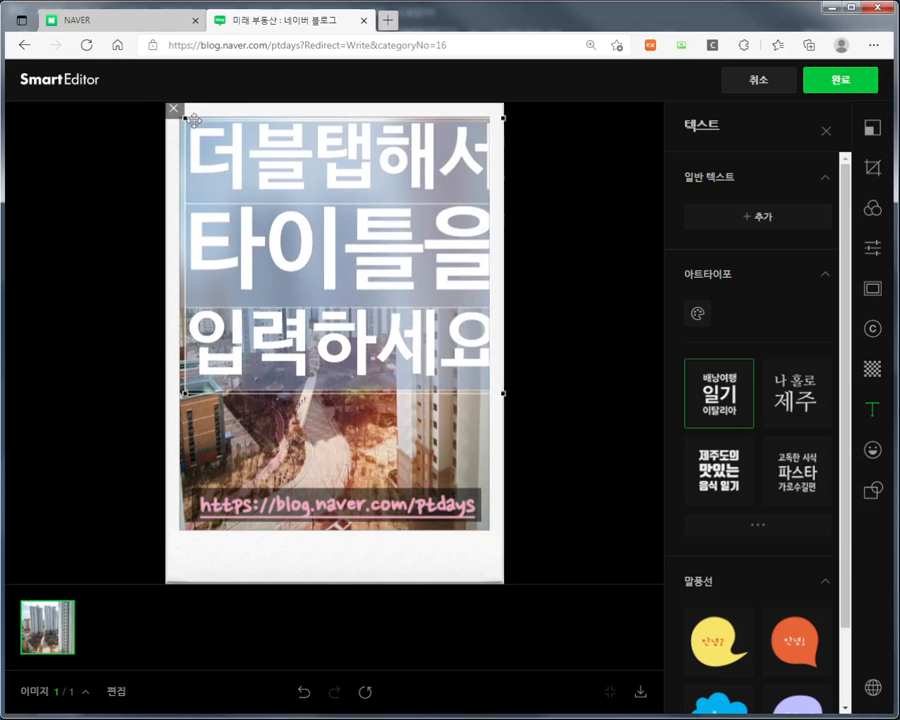
# Step: Enter 긴급매물 on the art-type text's first line and 아파트매매 on its second line, leaving the third line empty
pyautogui.doubleClick(304, 230)
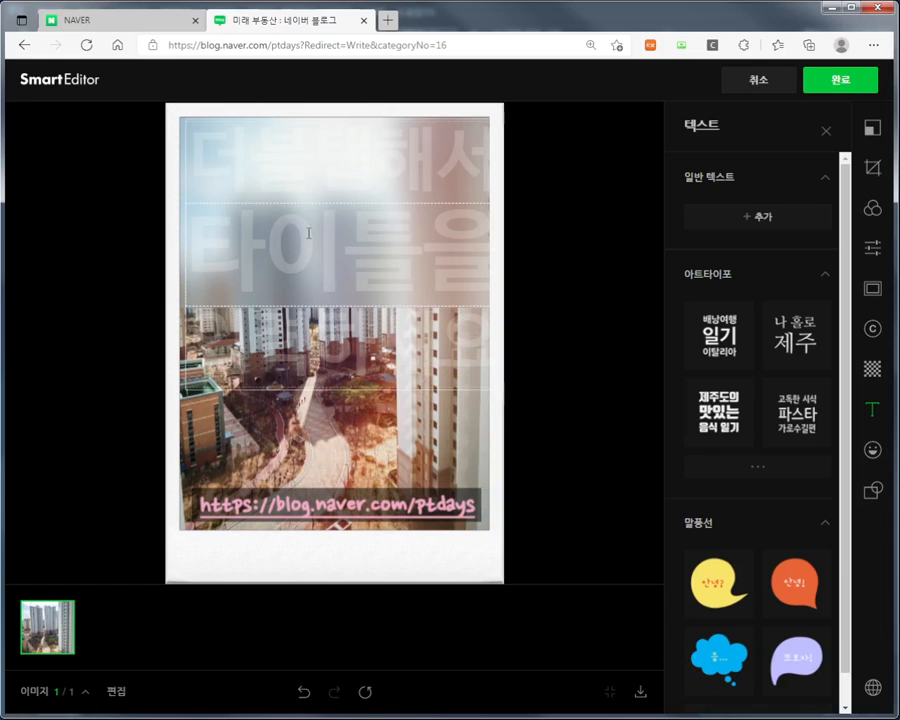
pyautogui.write('아')
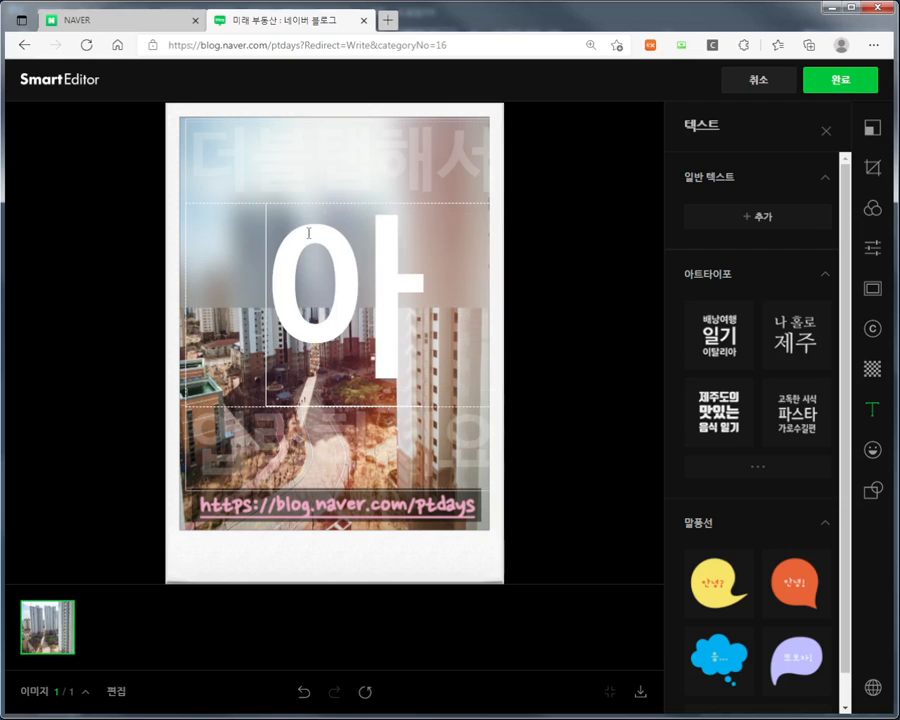
pyautogui.write('파트매매')
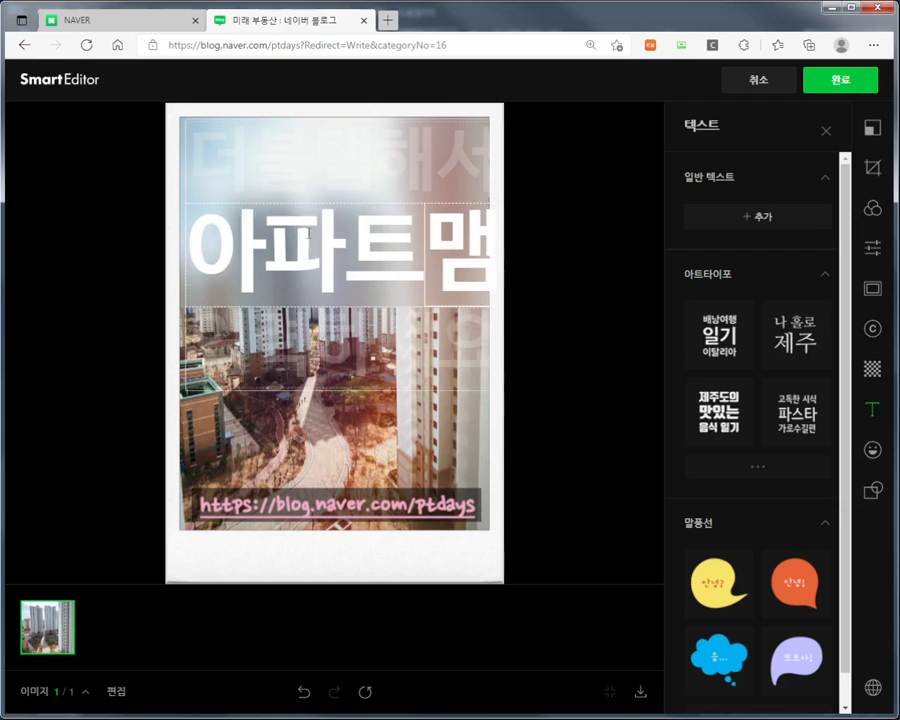
pyautogui.click(310, 170)
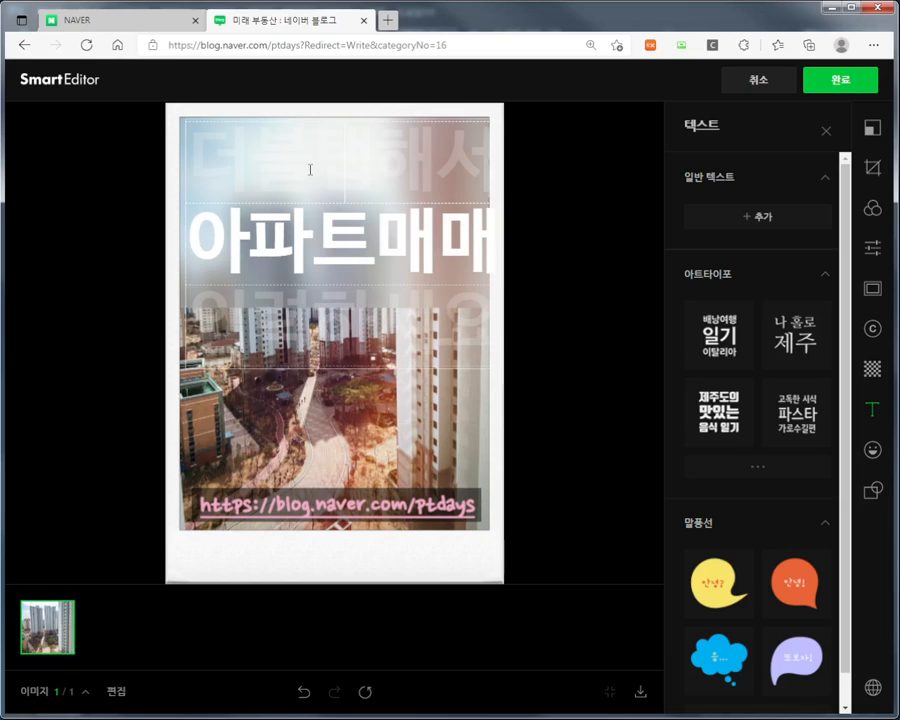
pyautogui.write('긴급맴')
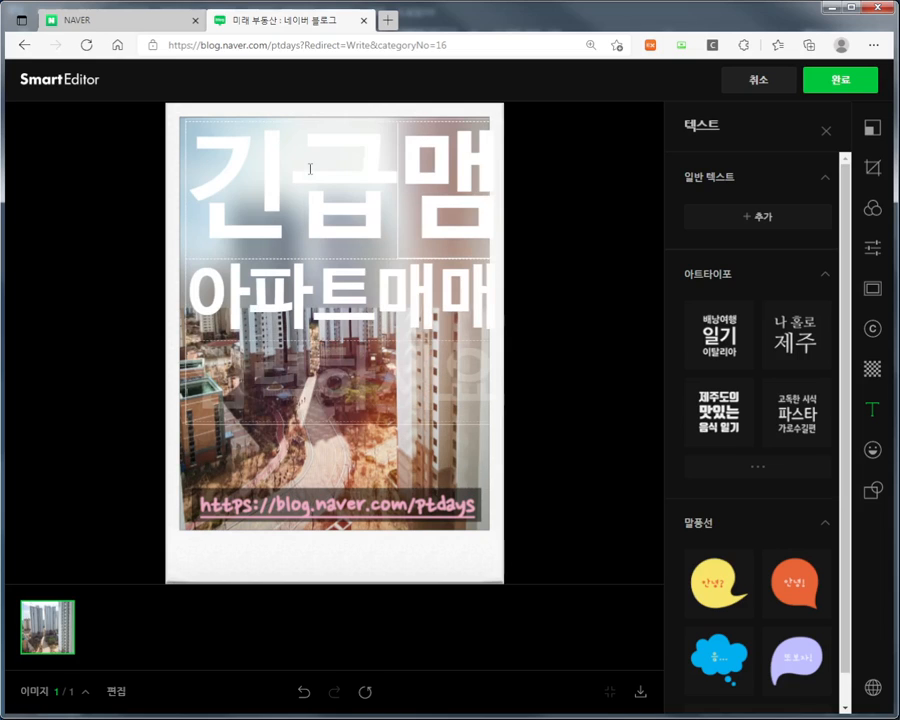
pyautogui.write('물')
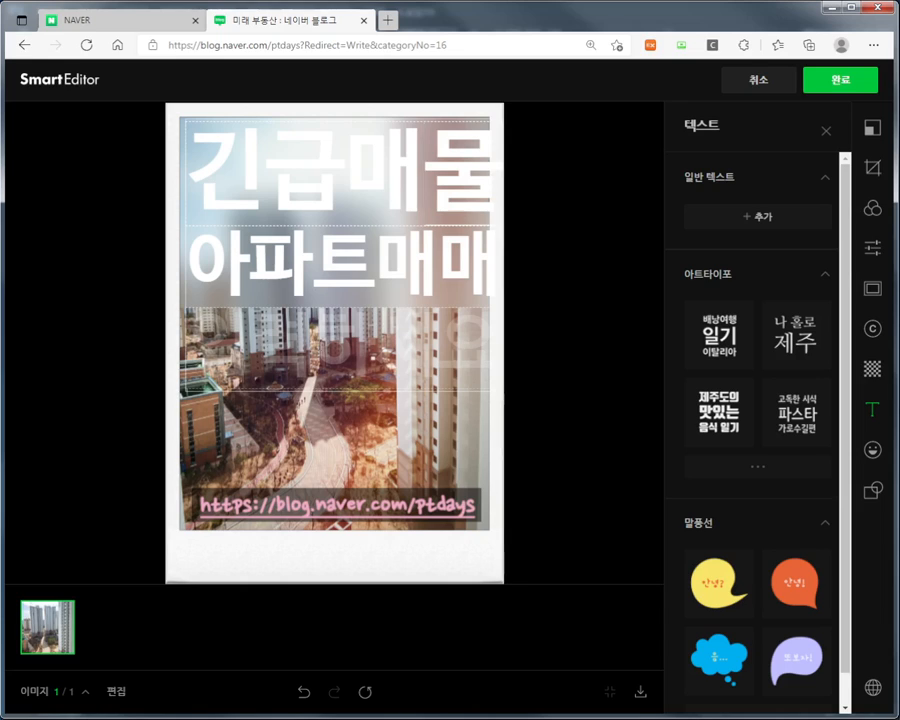
pyautogui.click(242, 258)
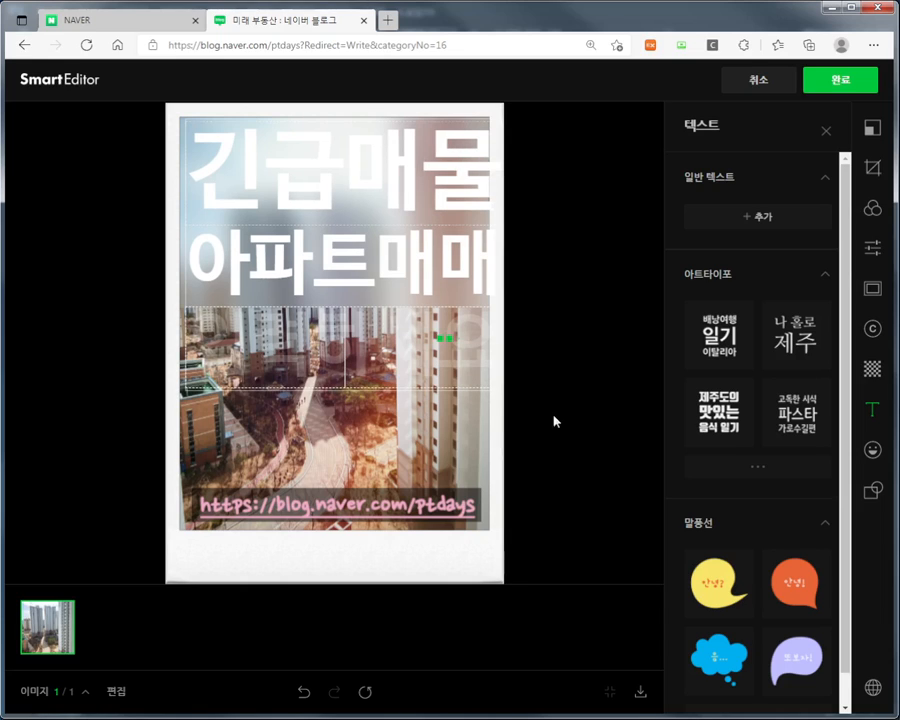
pyautogui.click(560, 448)
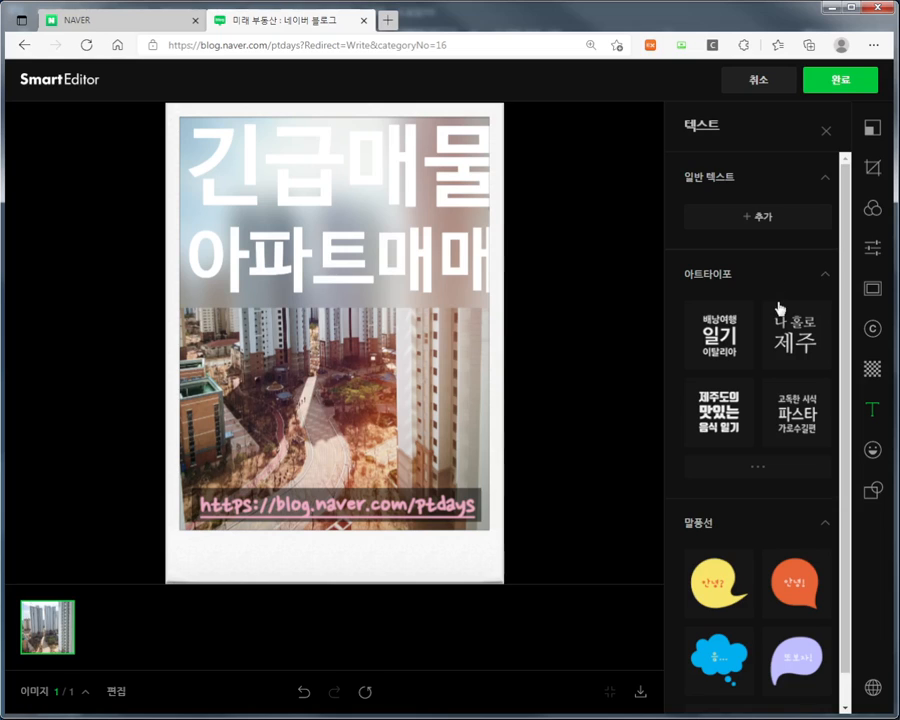
# Step: Change the colour of the 긴급매물 아파트매매 headline to dark red
pyautogui.click(256, 151)
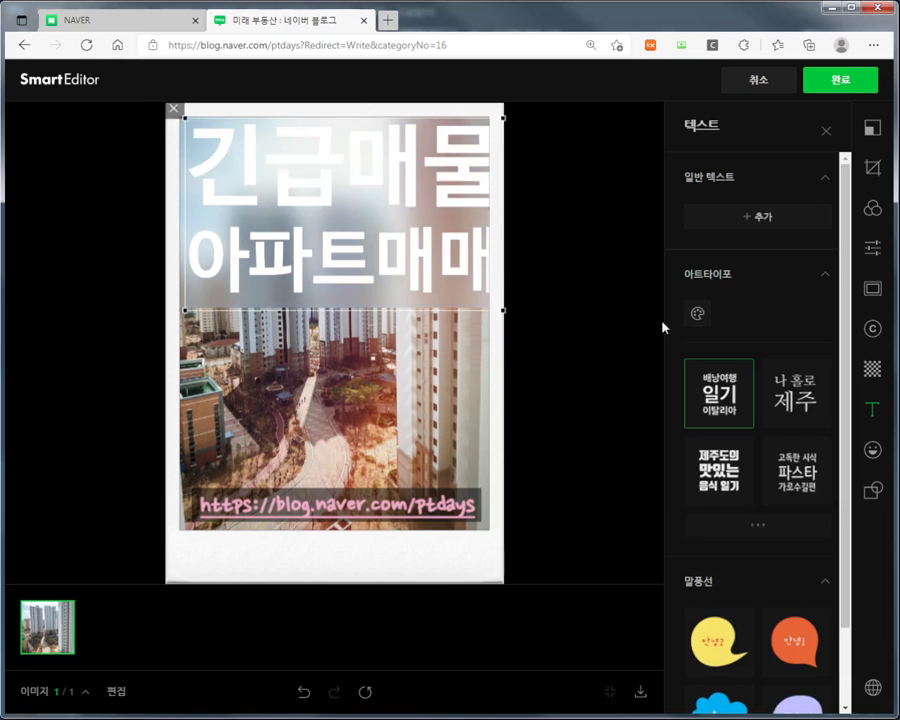
pyautogui.click(699, 314)
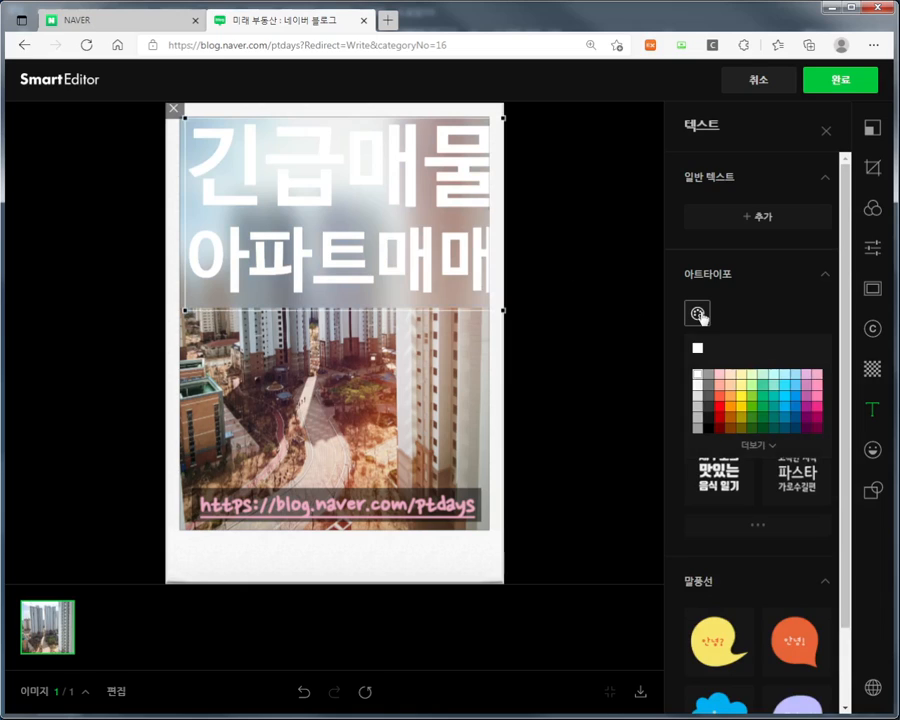
pyautogui.click(718, 422)
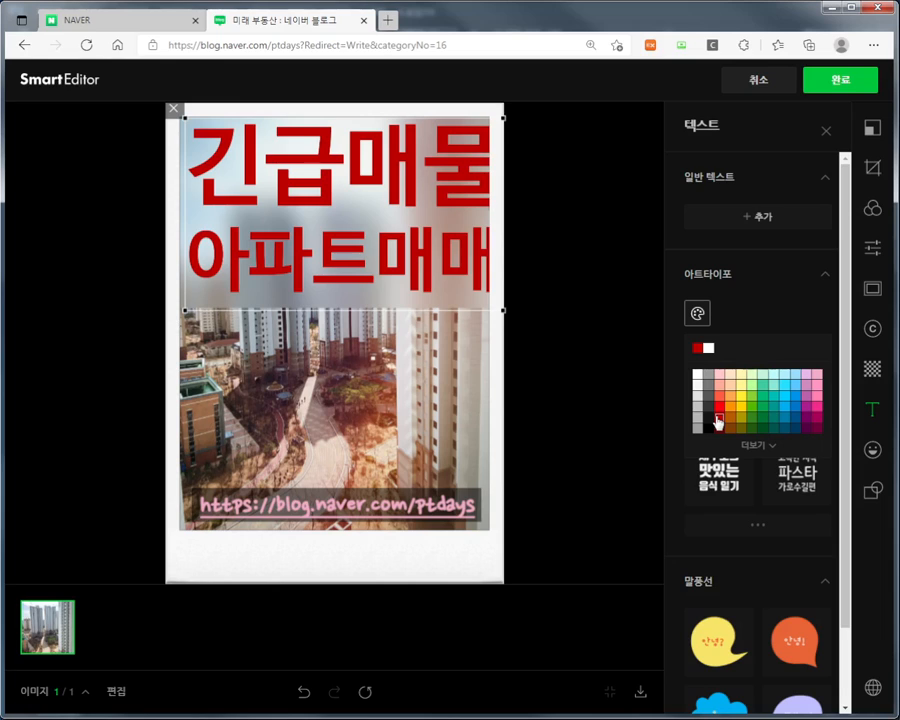
# Step: Shrink the red headline slightly and position it within the photo's width over the blurred upper half
pyautogui.click(453, 191)
pyautogui.moveTo(431, 213); pyautogui.dragTo(425, 213)
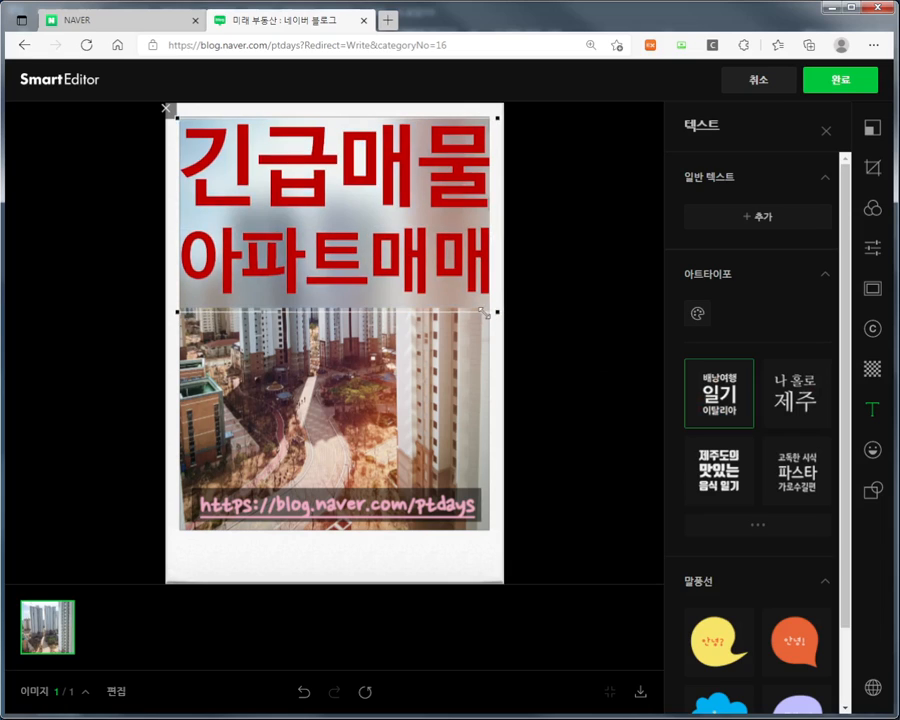
pyautogui.moveTo(481, 312); pyautogui.dragTo(479, 303)
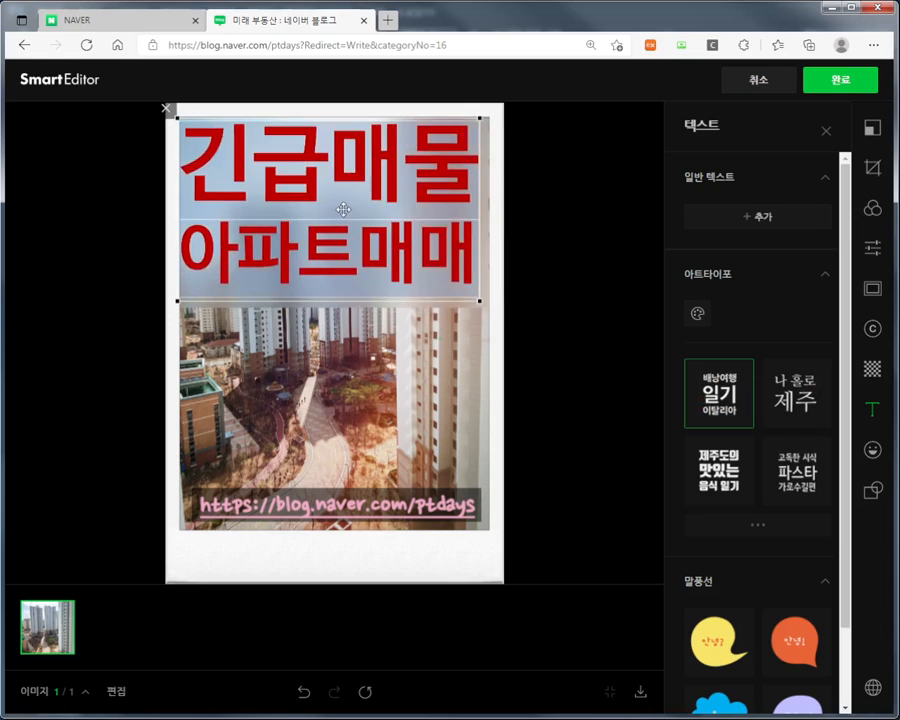
pyautogui.moveTo(337, 200); pyautogui.dragTo(344, 204)
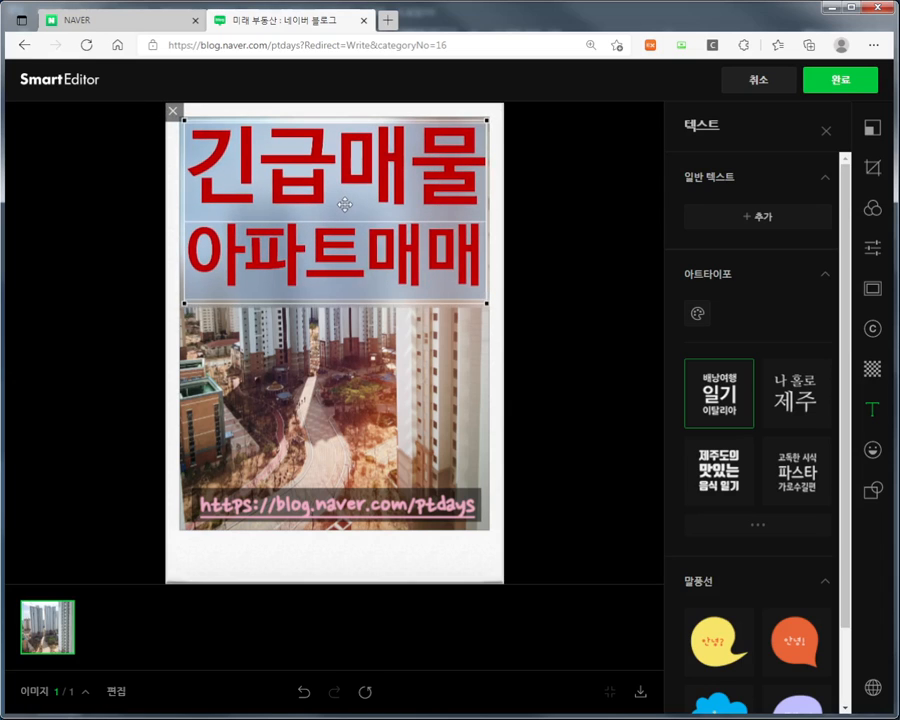
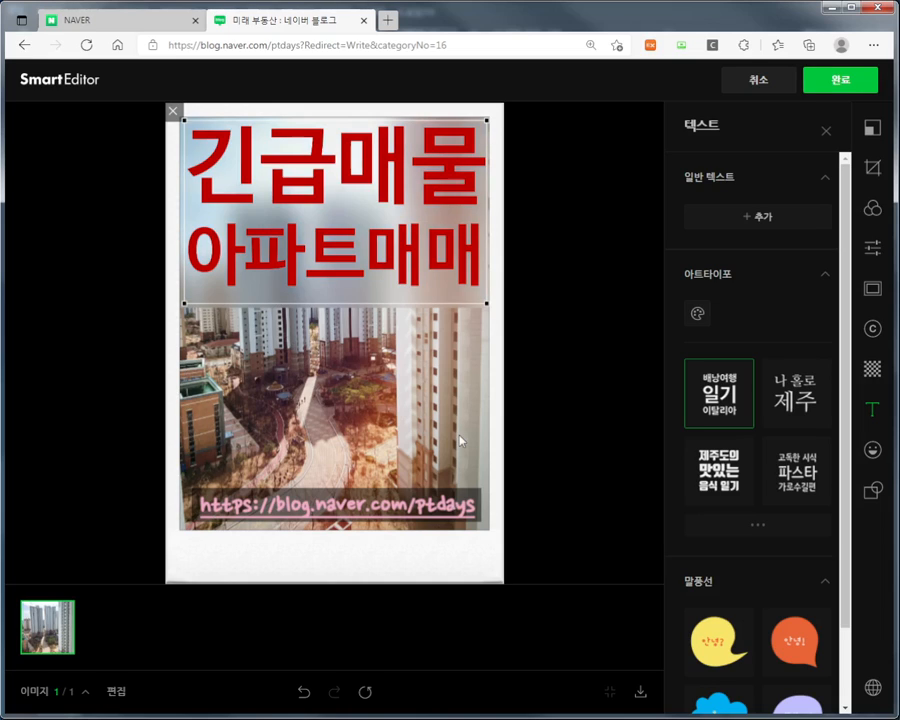
# Step: Move the blog address signature down to the photo's lower edge, and reselect the red headline text
pyautogui.click(380, 510)
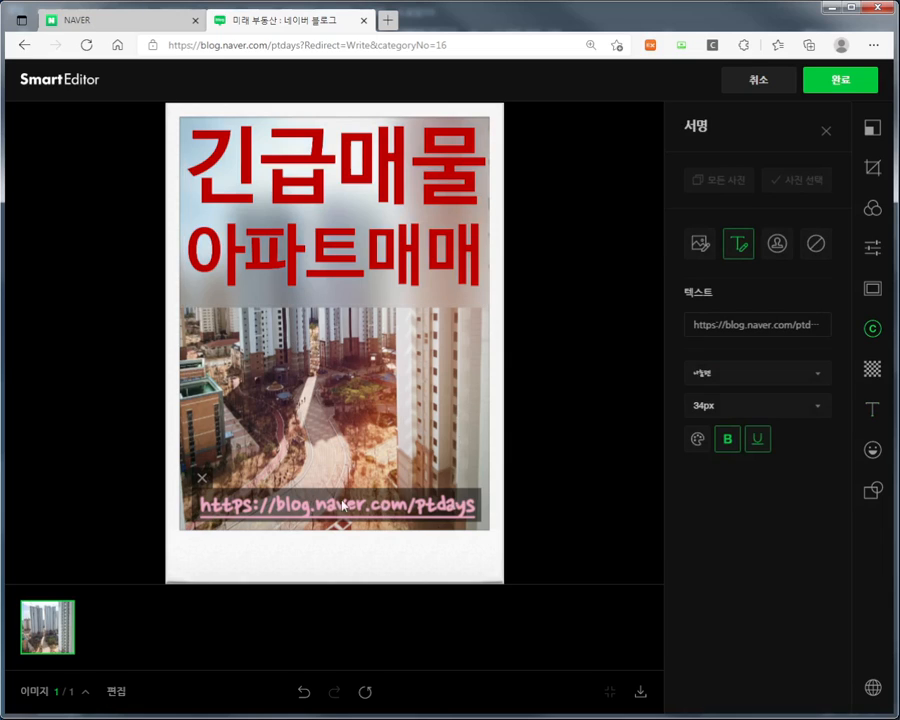
pyautogui.moveTo(340, 496)
pyautogui.mouseDown()
pyautogui.moveTo(341, 533)
pyautogui.moveTo(328, 533)
pyautogui.moveTo(339, 530)
pyautogui.mouseUp()
pyautogui.click(418, 161)
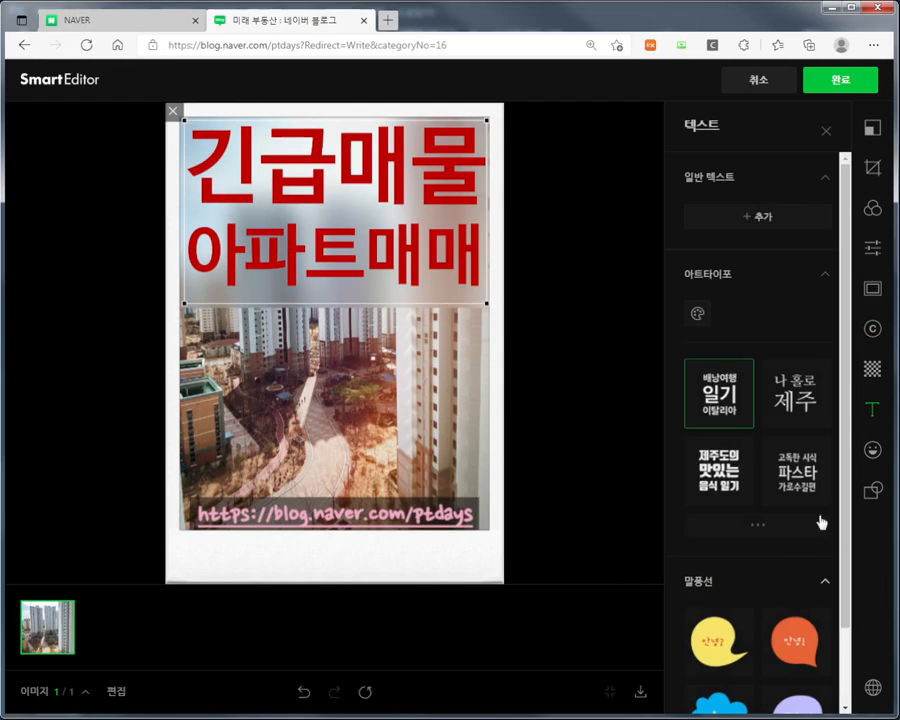
# Step: Add the blue cloud-shaped speech bubble and move it onto the walkway in the photo's lower half
pyautogui.scroll(-2, 820, 521)
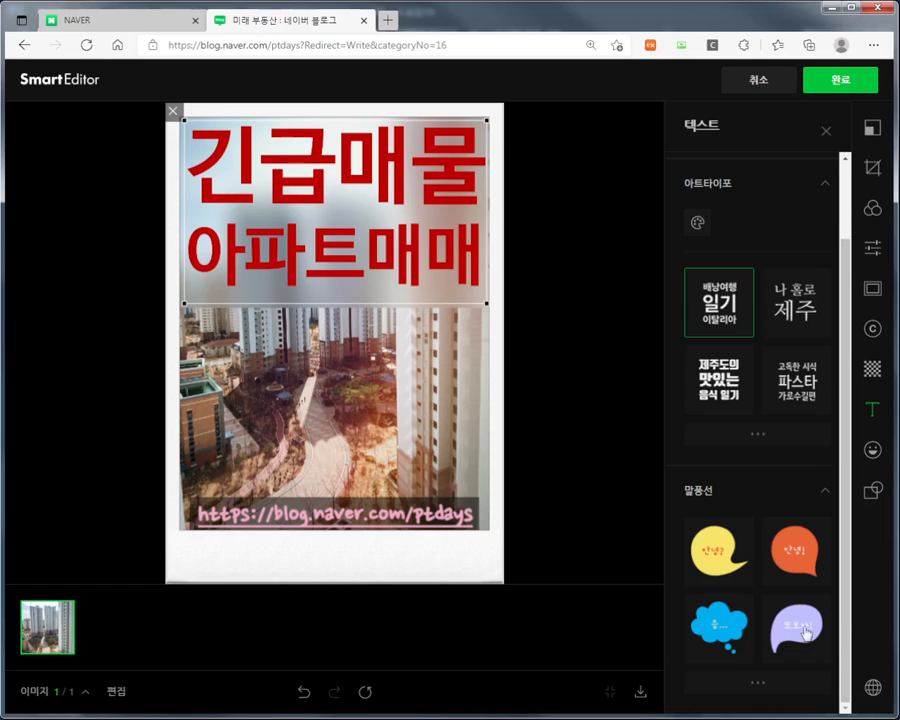
pyautogui.click(737, 635)
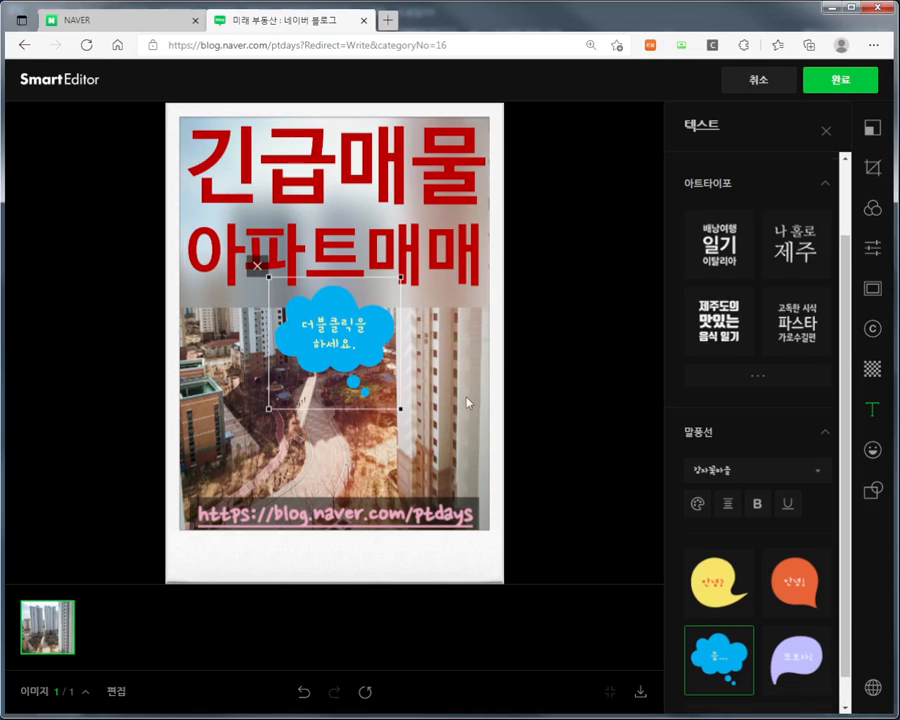
pyautogui.moveTo(358, 338); pyautogui.dragTo(391, 421)
# Step: Replace the cloud bubble's placeholder text with 전망 on the first line and 좋습니다~ on the second
pyautogui.doubleClick(391, 421)
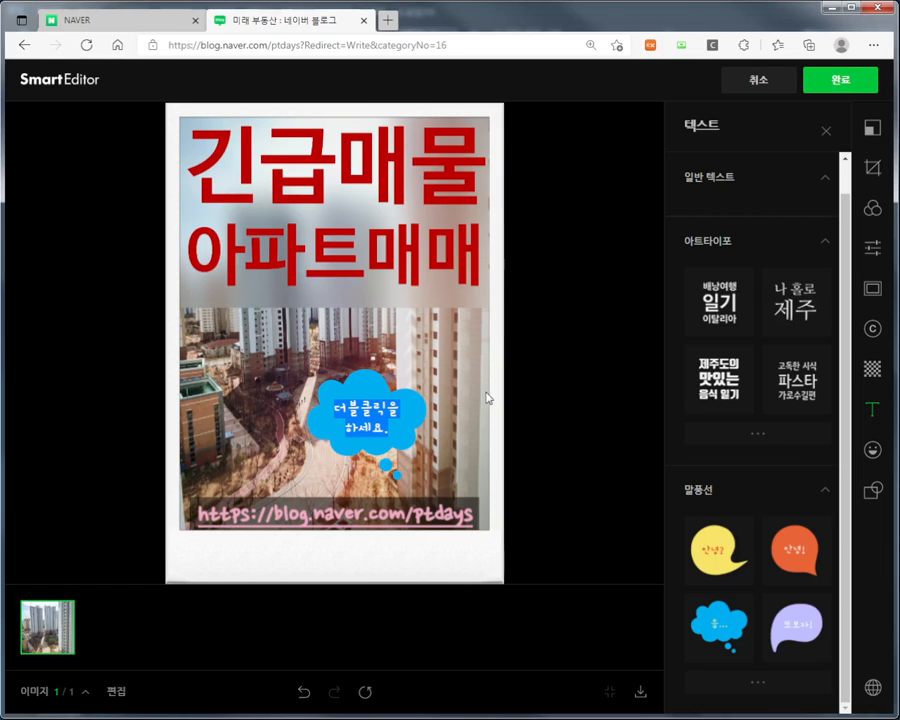
pyautogui.write('전망')
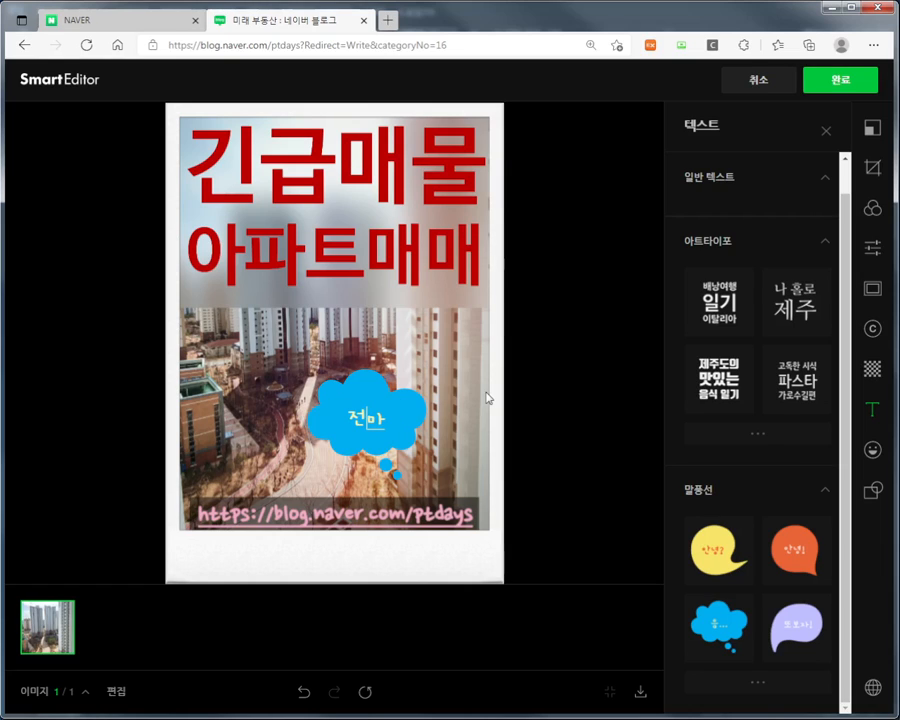
pyautogui.press('Return')
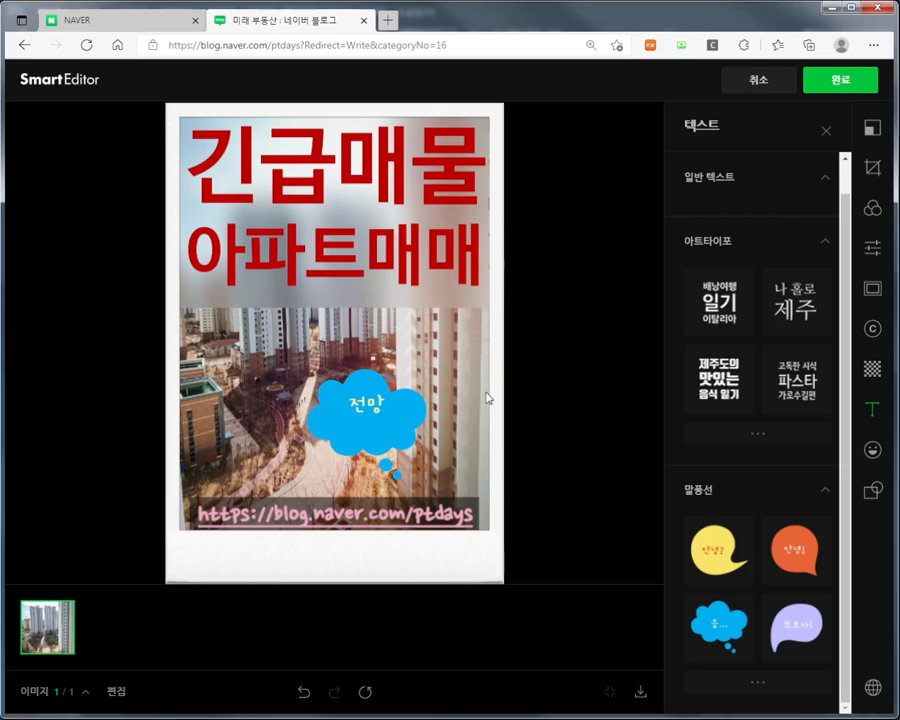
pyautogui.write('좋으')
pyautogui.write('습니다')
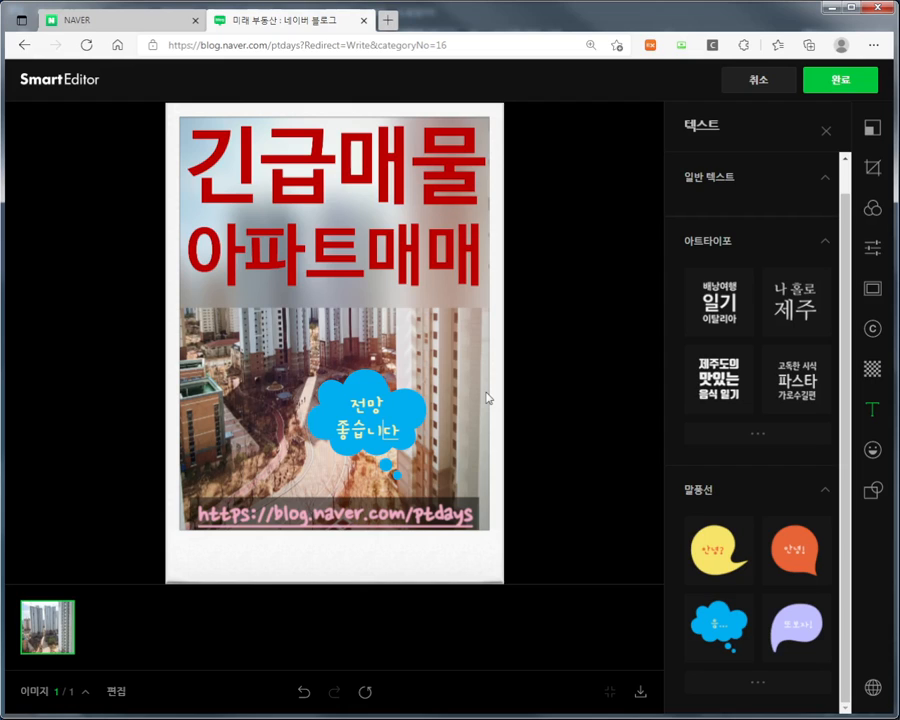
pyautogui.write('ㅓ')
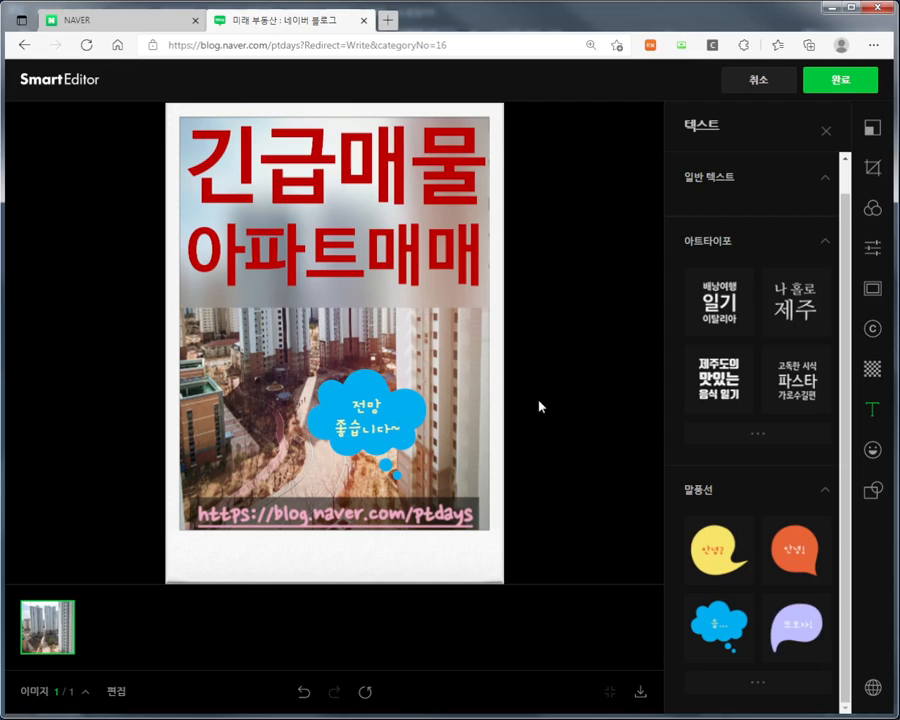
pyautogui.press('BackSpace')
pyautogui.write('~')
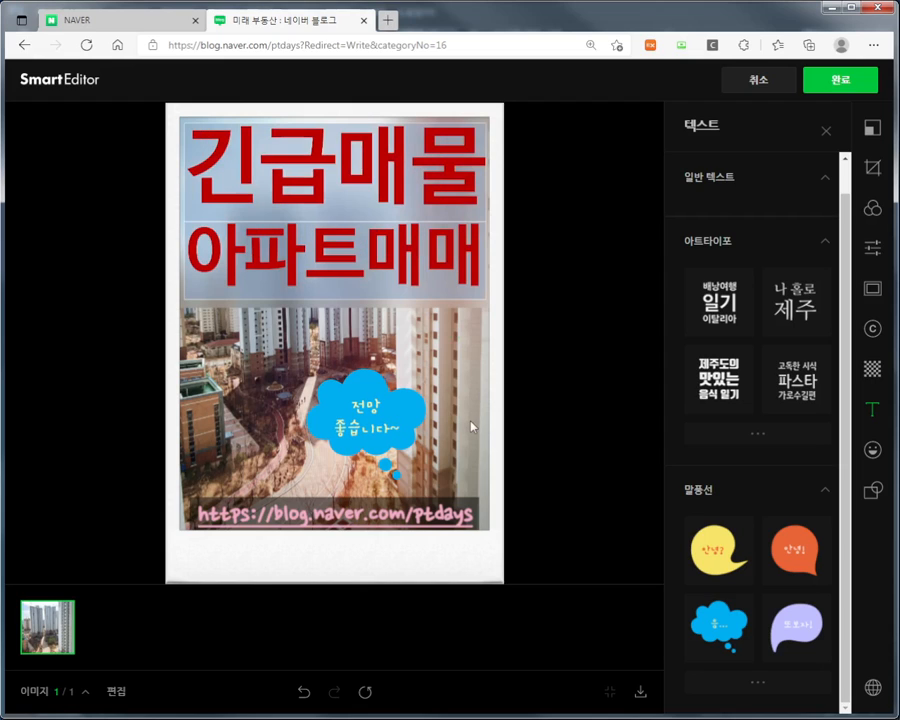
# Step: Enlarge the cloud bubble to fill most of the photo's lower half and shift it slightly down and left
pyautogui.click(386, 404)
pyautogui.moveTo(302, 362); pyautogui.dragTo(237, 297)
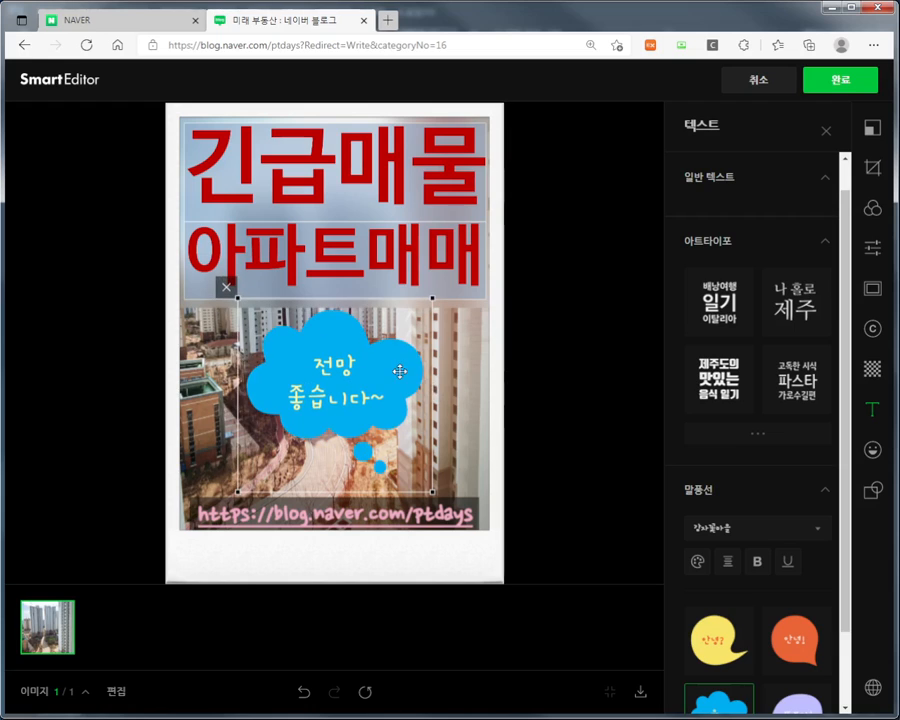
pyautogui.moveTo(402, 357); pyautogui.dragTo(386, 381)
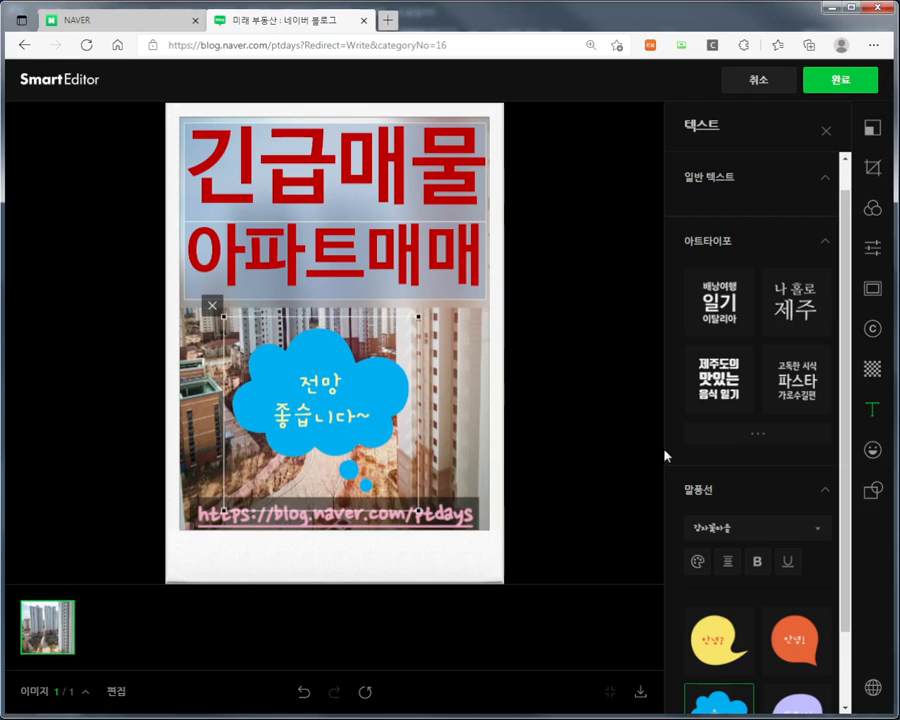
# Step: Set the cloud bubble's text font to 몬소리 and expand the collection of speech bubble shapes
pyautogui.click(822, 532)
pyautogui.click(713, 656)
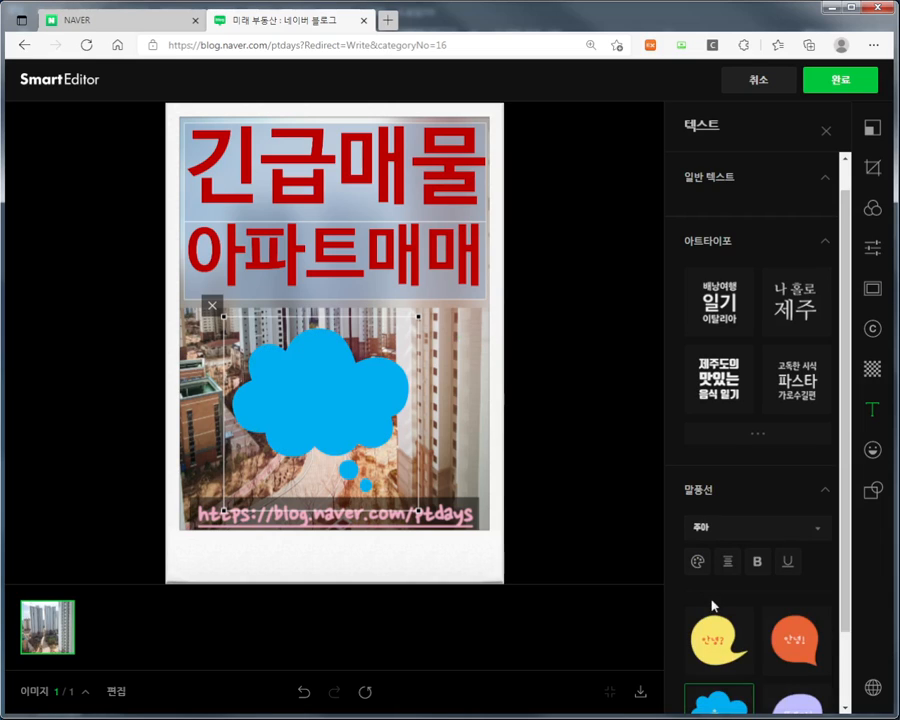
pyautogui.click(813, 530)
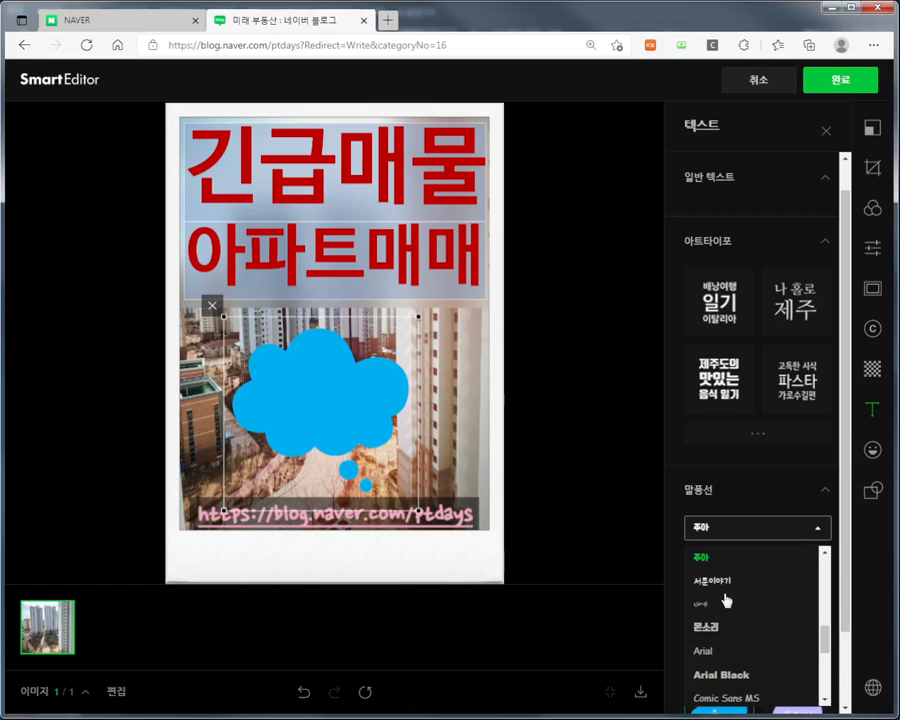
pyautogui.click(722, 603)
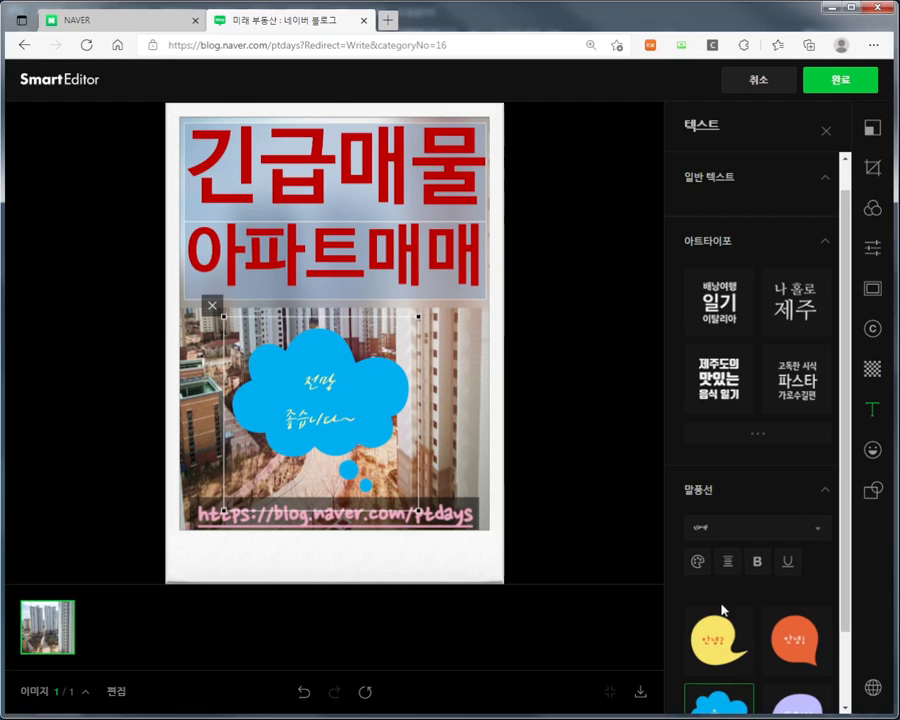
pyautogui.click(810, 530)
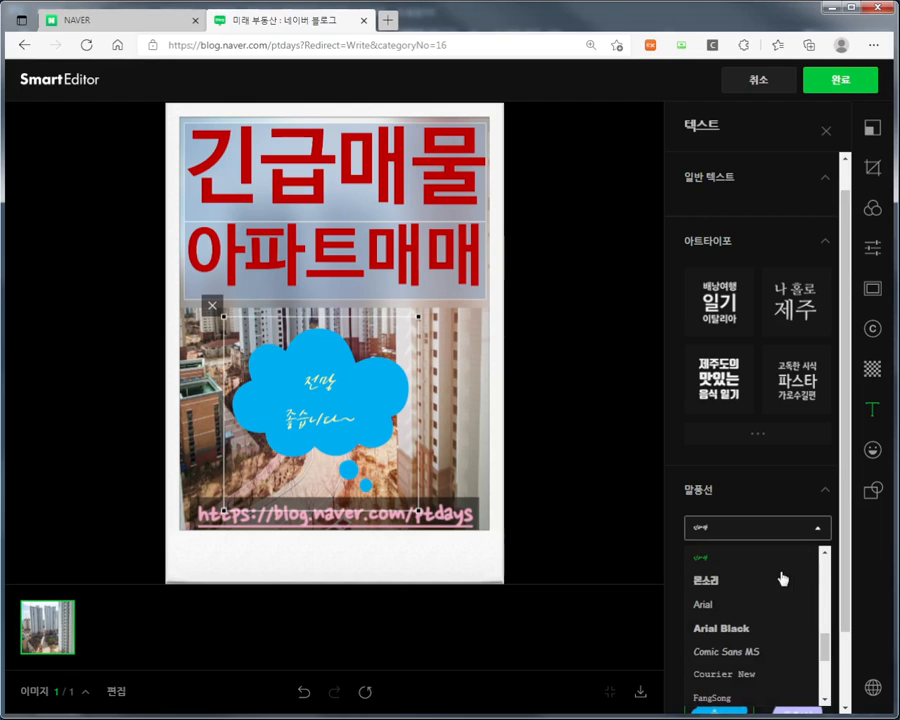
pyautogui.click(714, 582)
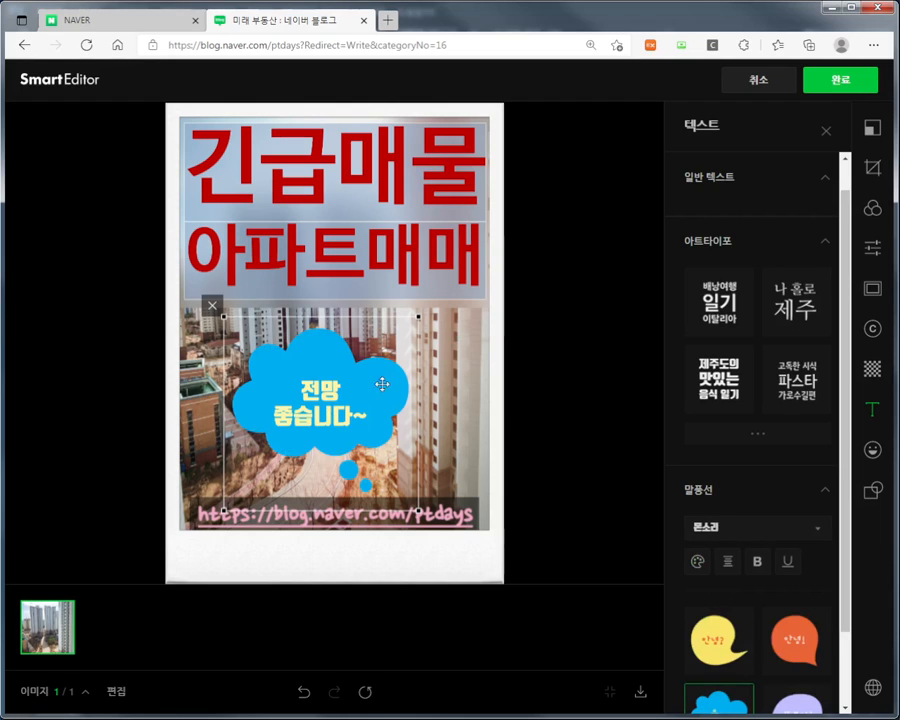
pyautogui.scroll(-2, 846, 600)
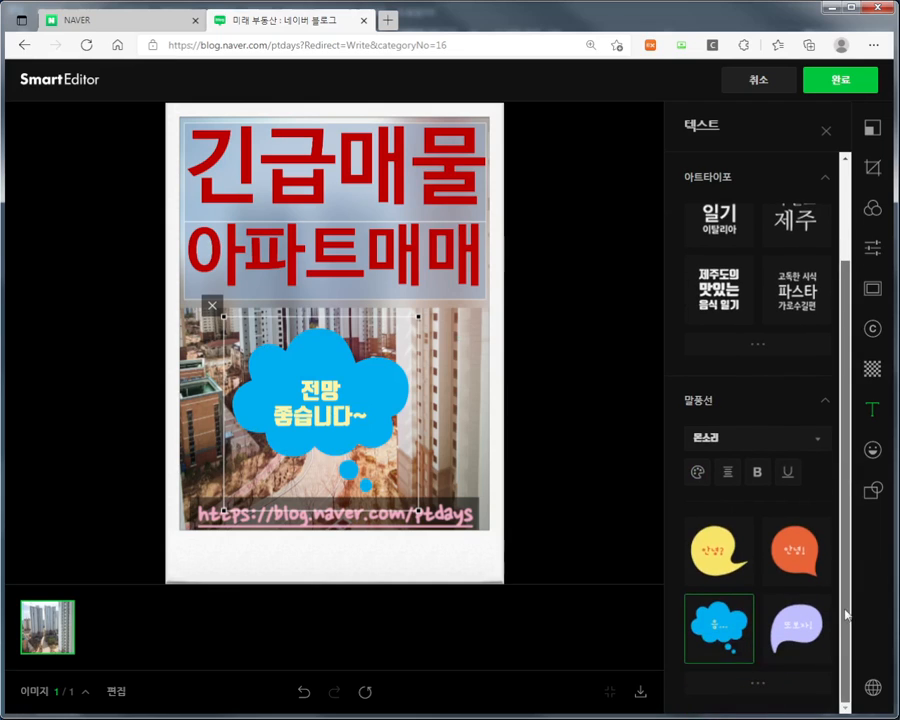
pyautogui.click(768, 688)
pyautogui.scroll(-2, 765, 660)
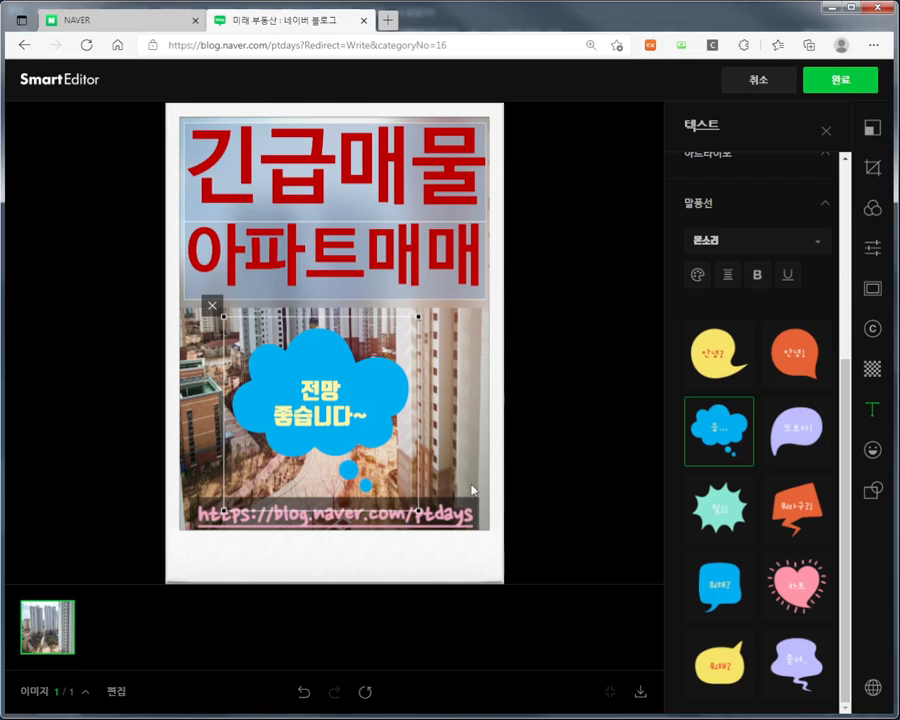
pyautogui.click(825, 132)
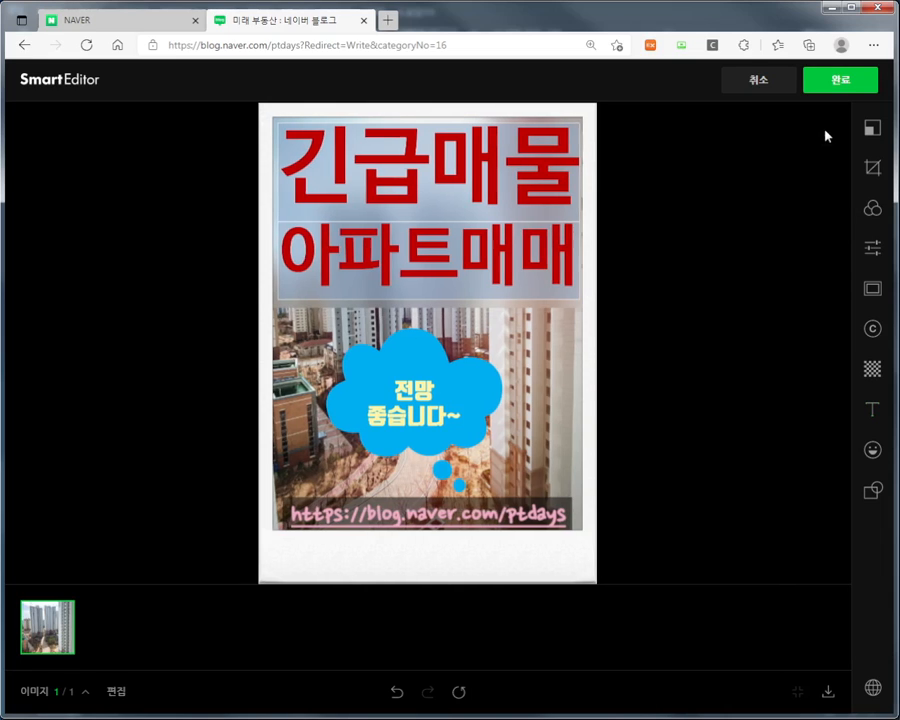
# Step: Add the line-drawn thumbs-up sticker and place it over the building on the right side of the photo
pyautogui.click(873, 452)
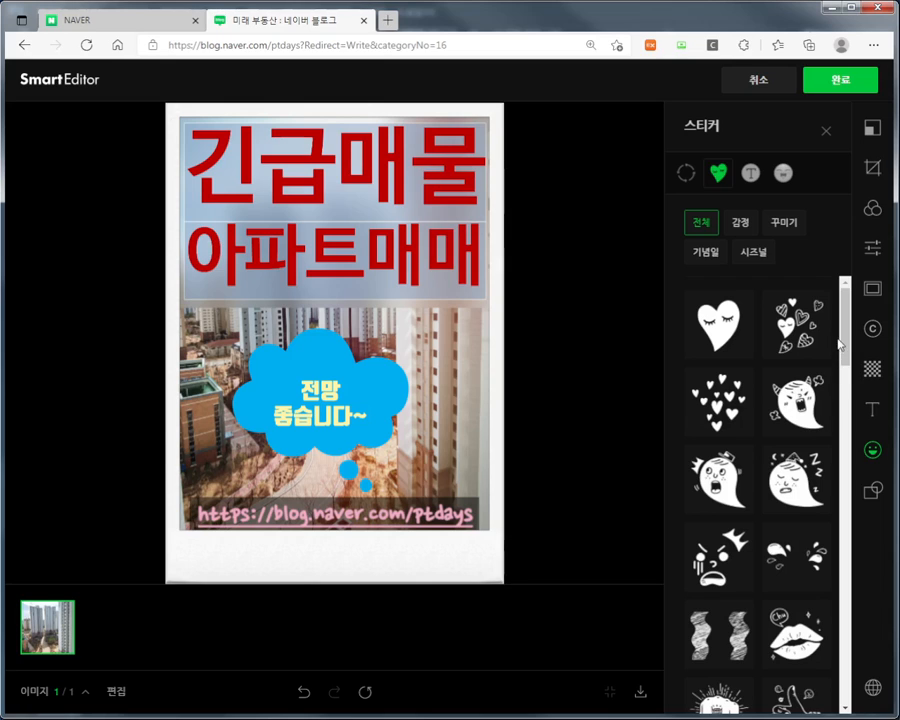
pyautogui.scroll(-3, 850, 350)
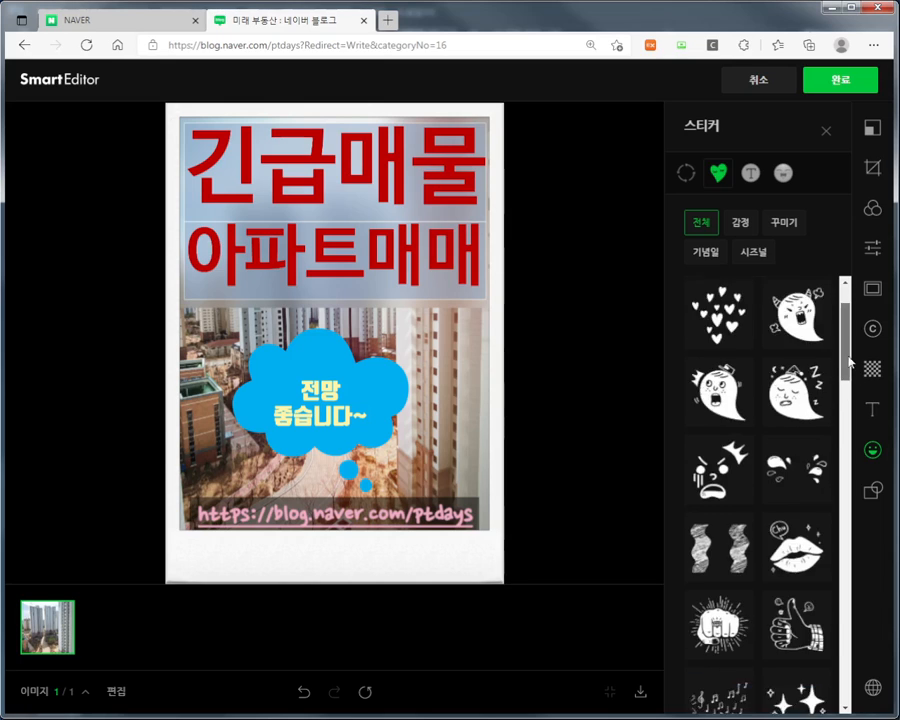
pyautogui.scroll(1, 853, 368)
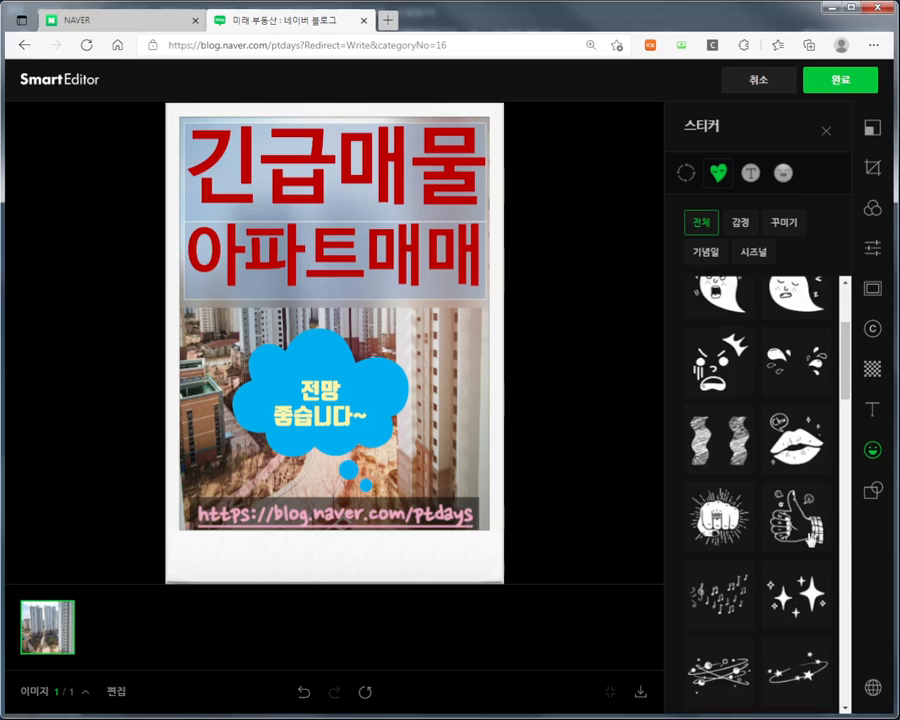
pyautogui.click(795, 526)
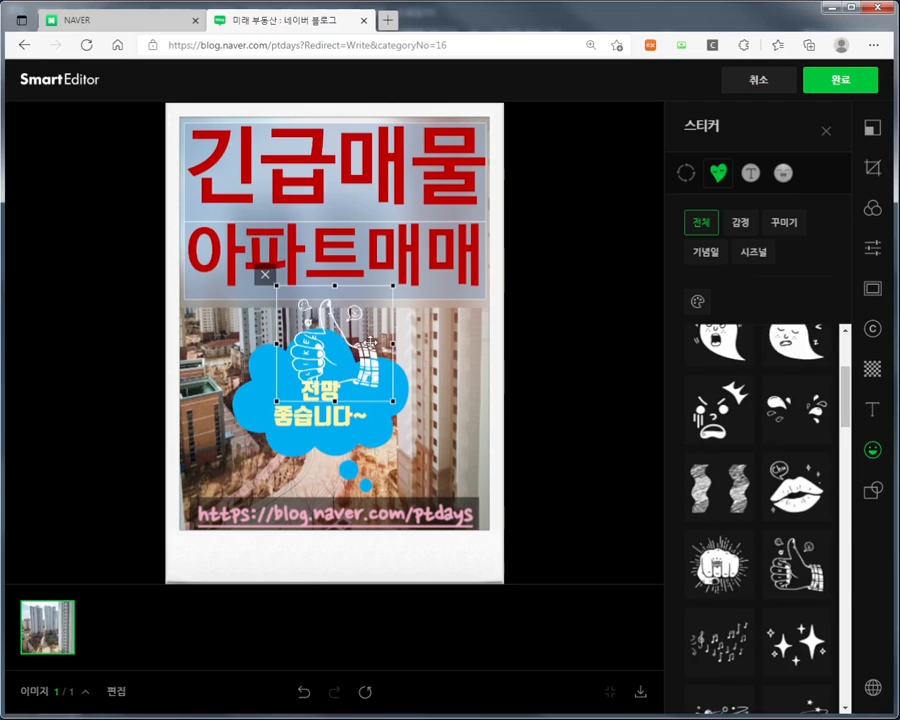
pyautogui.moveTo(330, 345); pyautogui.dragTo(437, 380)
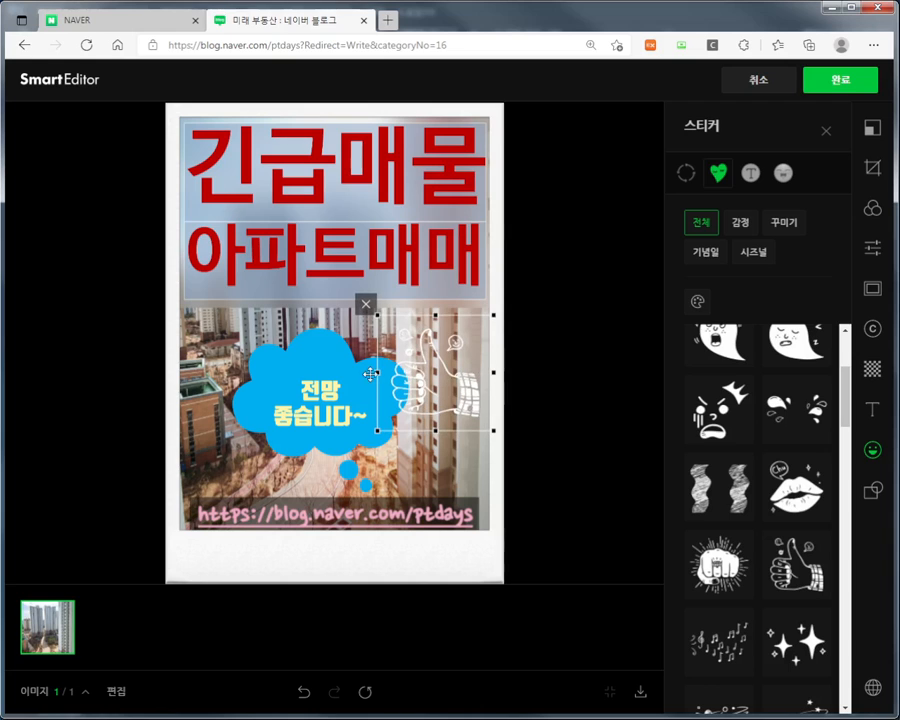
# Step: Move the cloud bubble toward the photo's left edge and shift the thumbs-up sticker slightly down and left beside it
pyautogui.click(320, 350)
pyautogui.moveTo(320, 350); pyautogui.dragTo(273, 338)
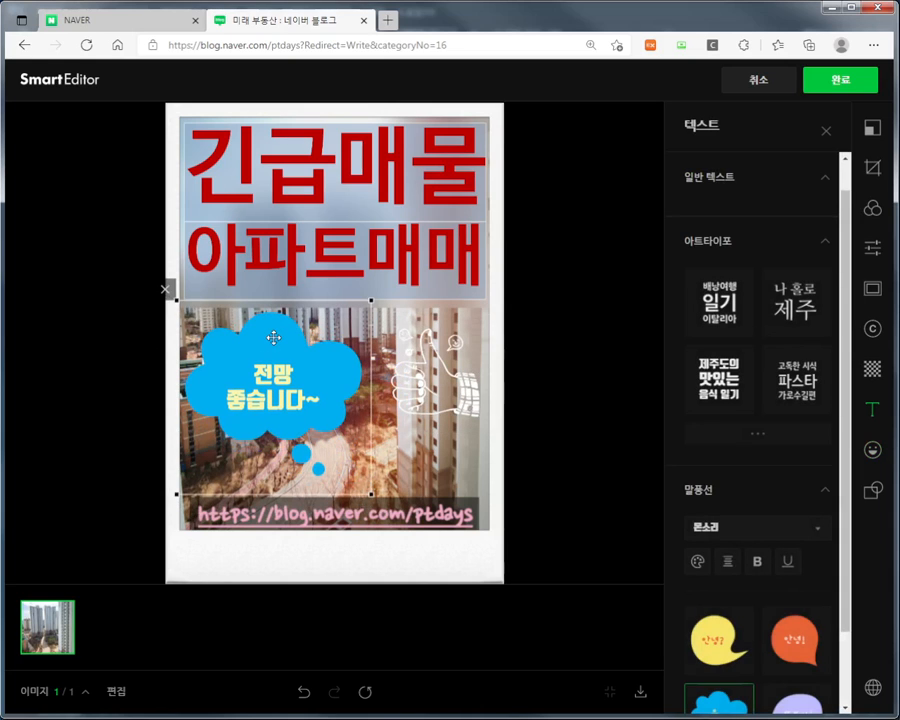
pyautogui.click(441, 398)
pyautogui.moveTo(441, 398); pyautogui.dragTo(437, 406)
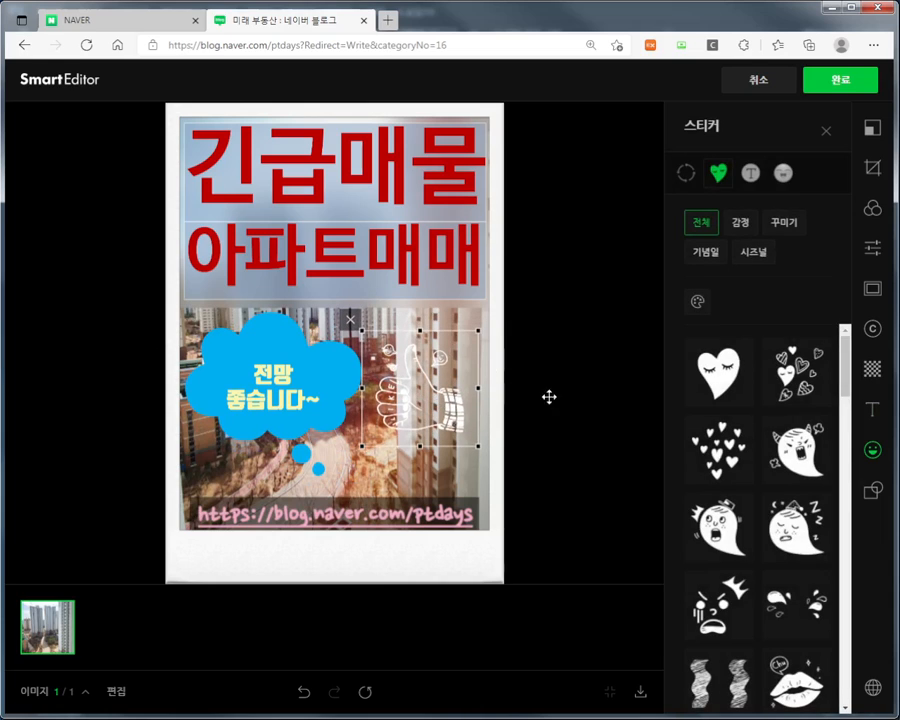
# Step: Recolour the line-drawn thumbs-up sticker black and move it down to just above the blog address signature
pyautogui.click(697, 303)
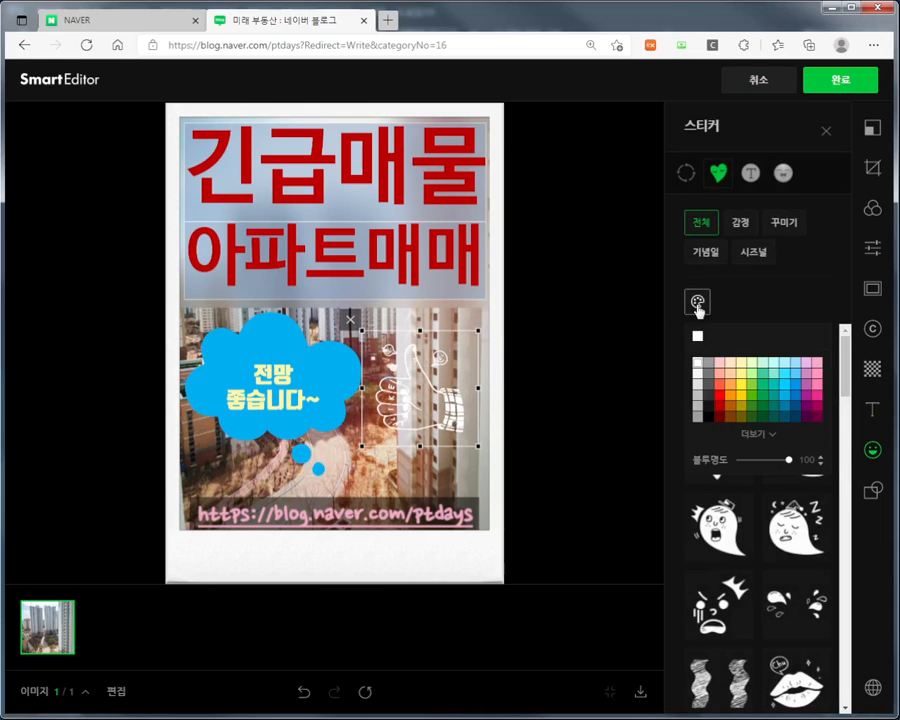
pyautogui.click(719, 406)
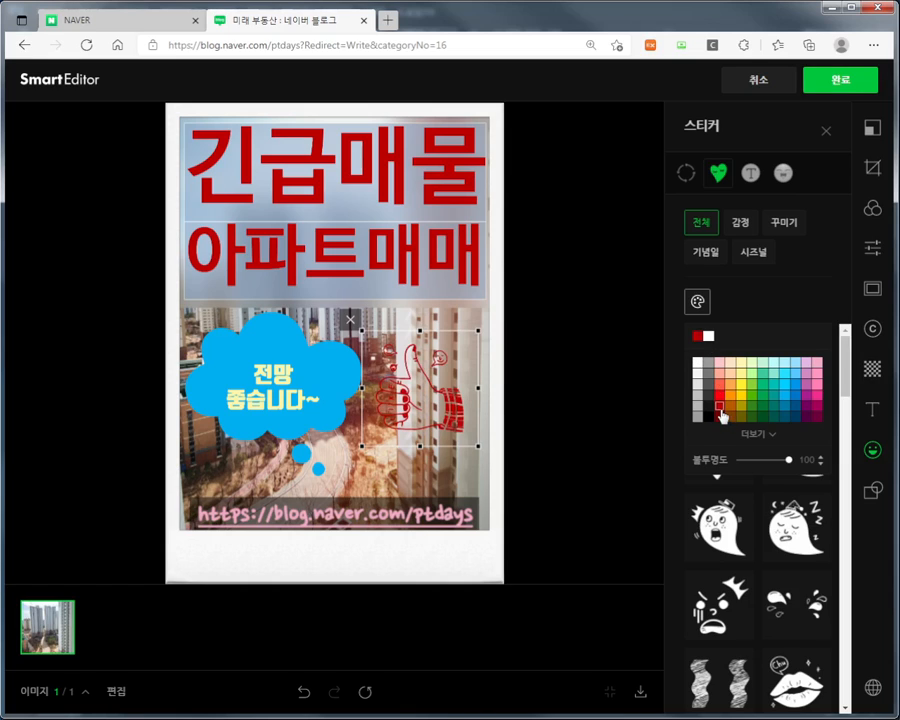
pyautogui.click(795, 405)
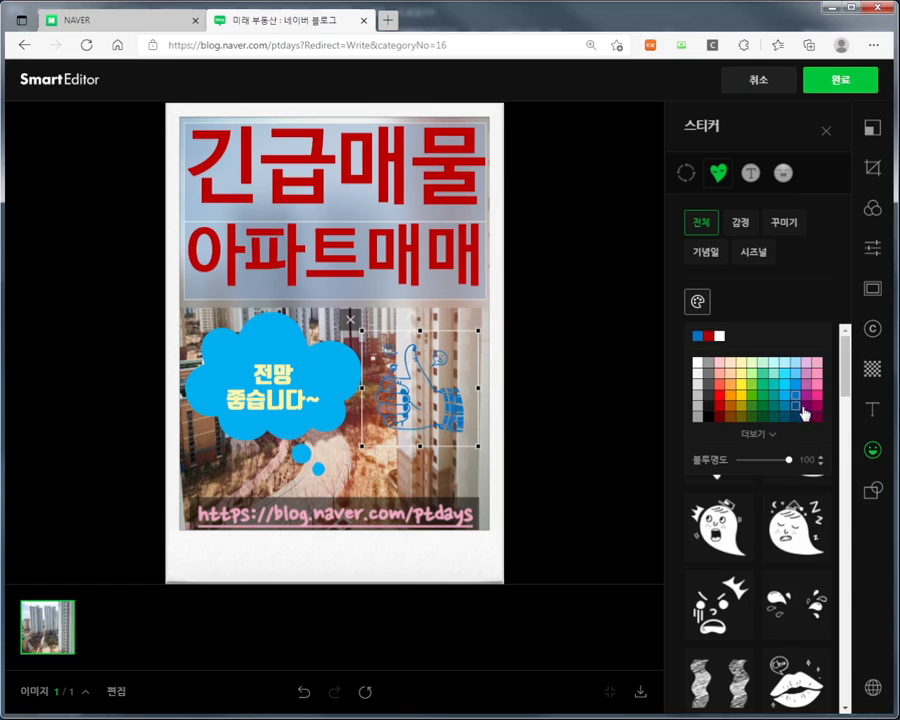
pyautogui.click(709, 417)
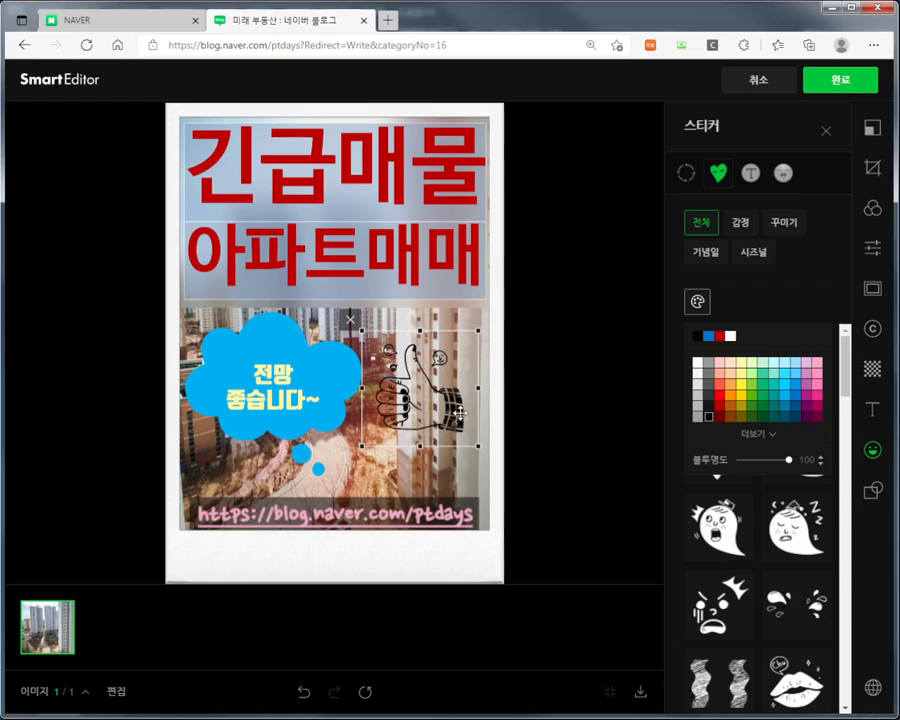
pyautogui.moveTo(459, 411); pyautogui.dragTo(456, 453)
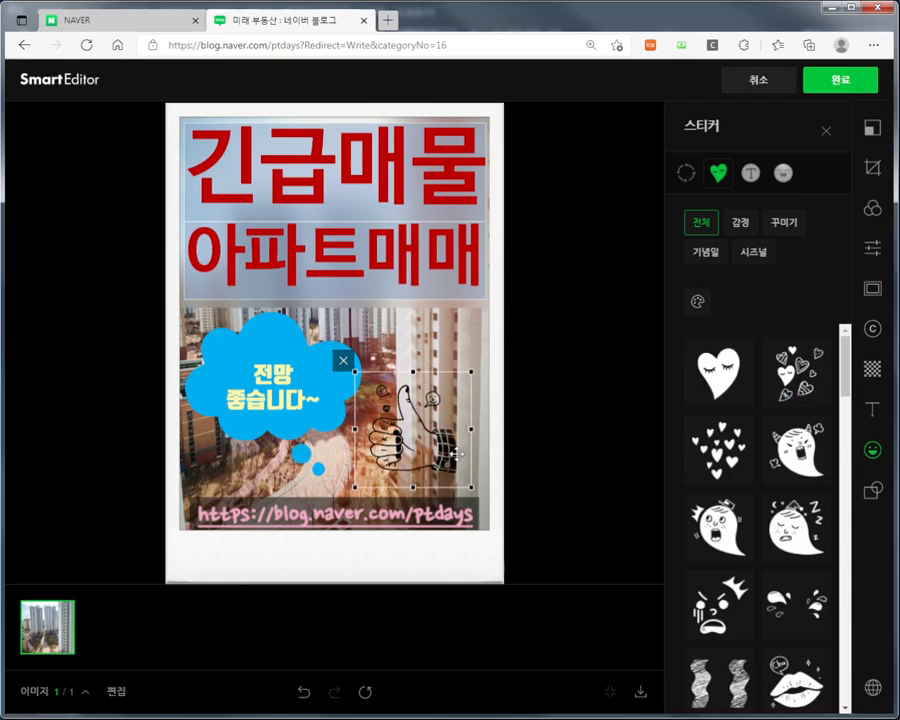
# Step: Add the 금손 hand text sticker and place it above the black thumbs-up sticker, near the photo's right edge
pyautogui.moveTo(855, 385); pyautogui.dragTo(834, 587)
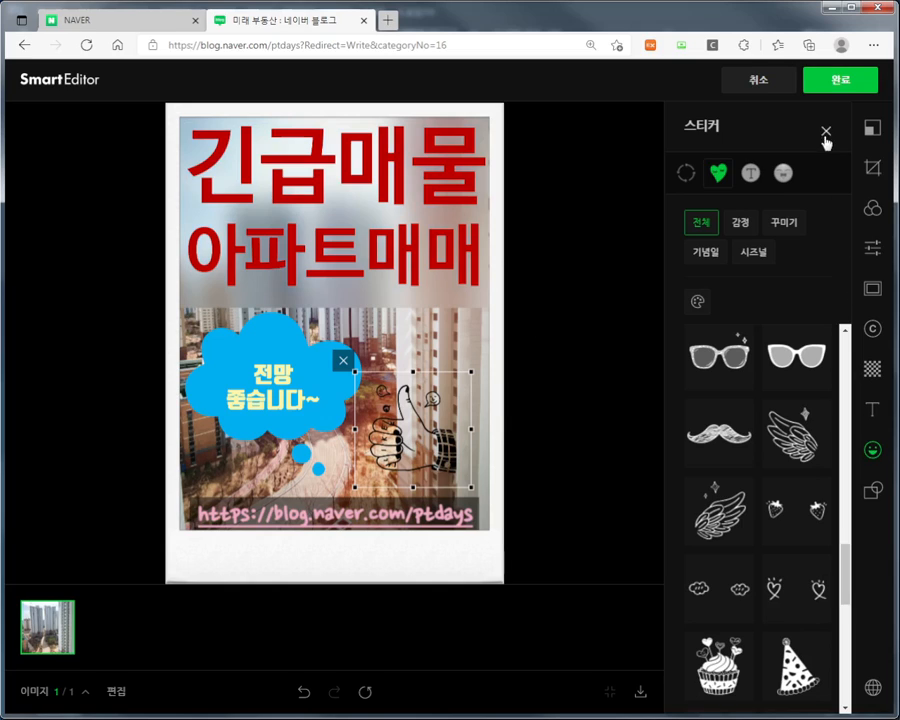
pyautogui.click(750, 175)
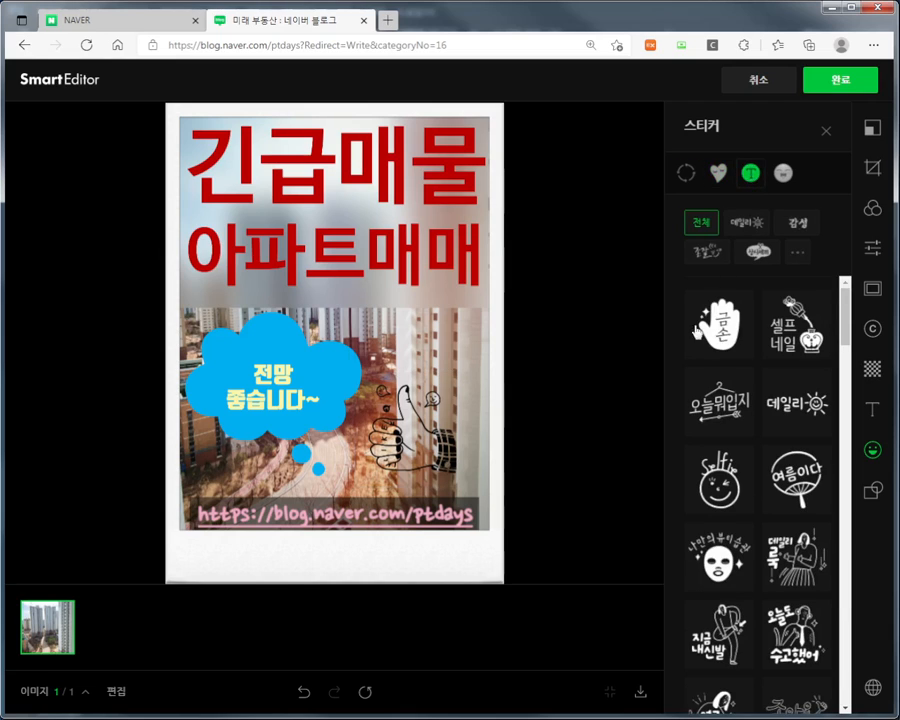
pyautogui.click(728, 334)
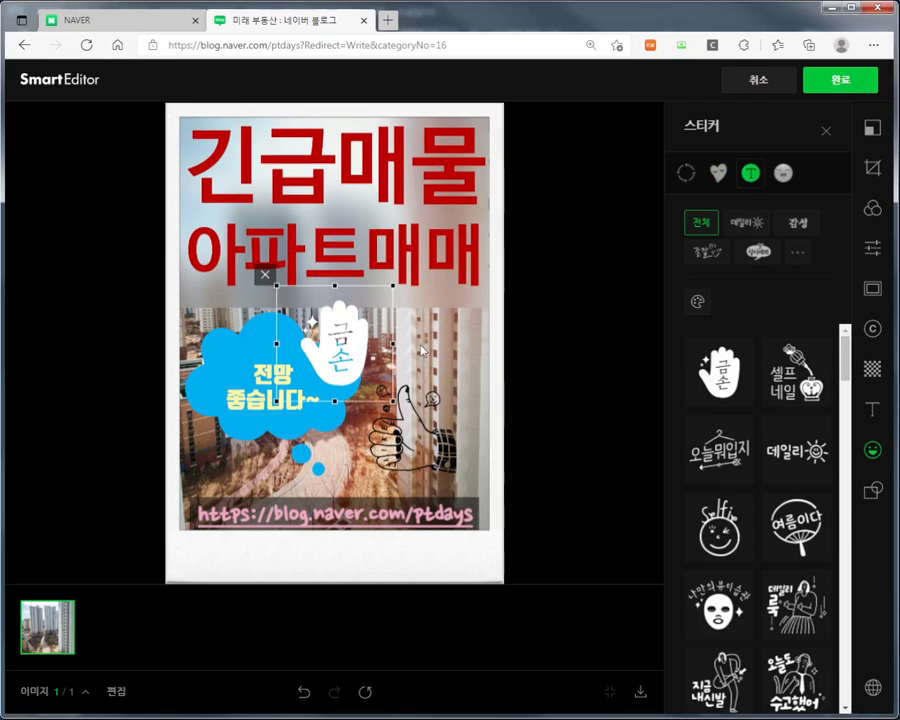
pyautogui.moveTo(345, 355); pyautogui.dragTo(457, 336)
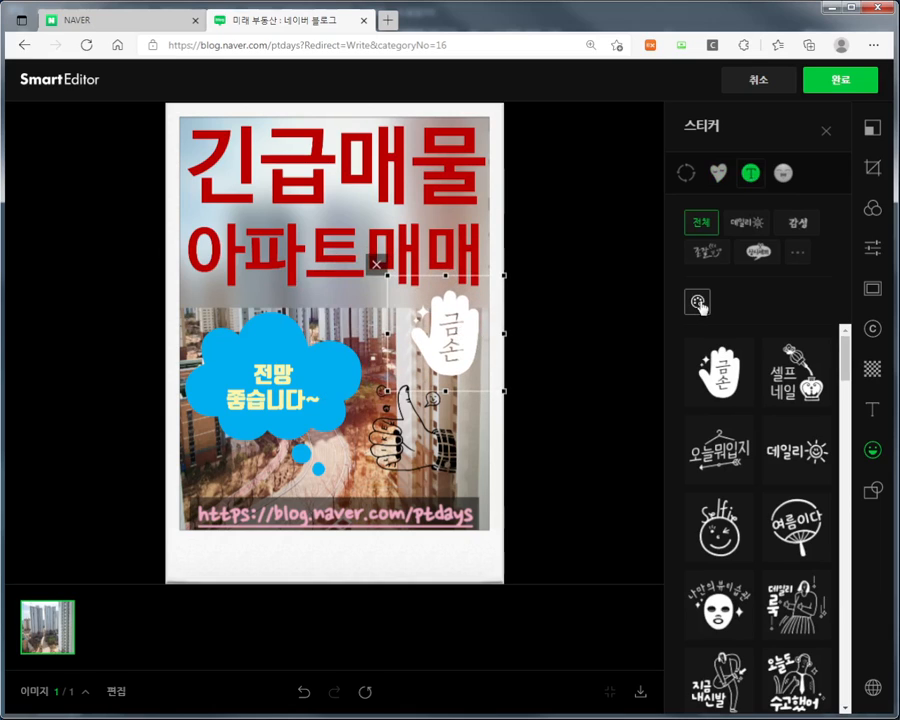
# Step: Recolour the 금손 hand sticker bright yellow and shift it slightly left so it fits within the photo
pyautogui.click(697, 302)
pyautogui.click(720, 404)
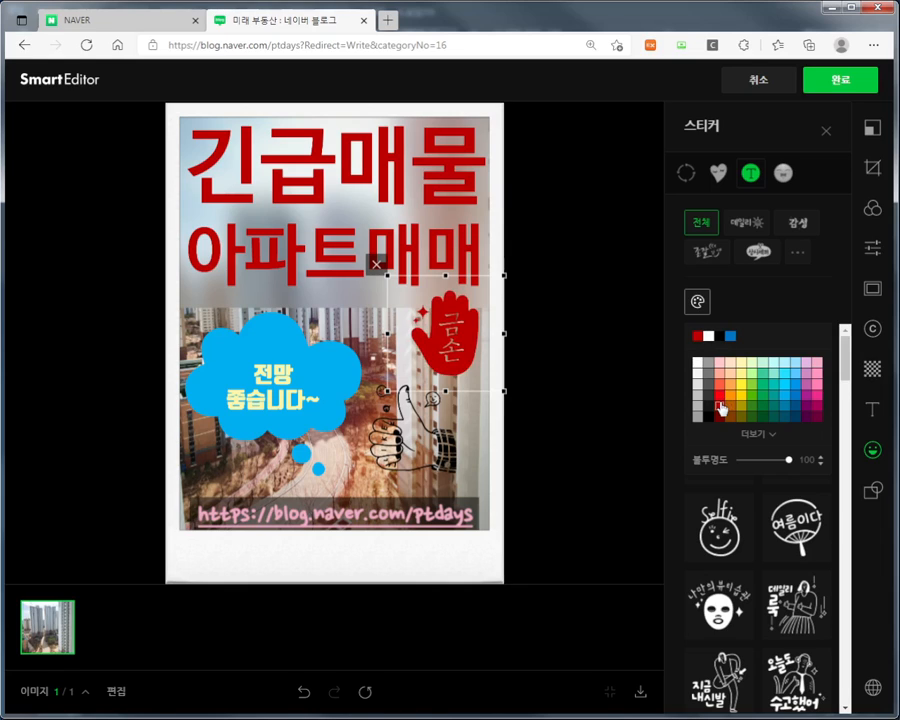
pyautogui.click(741, 406)
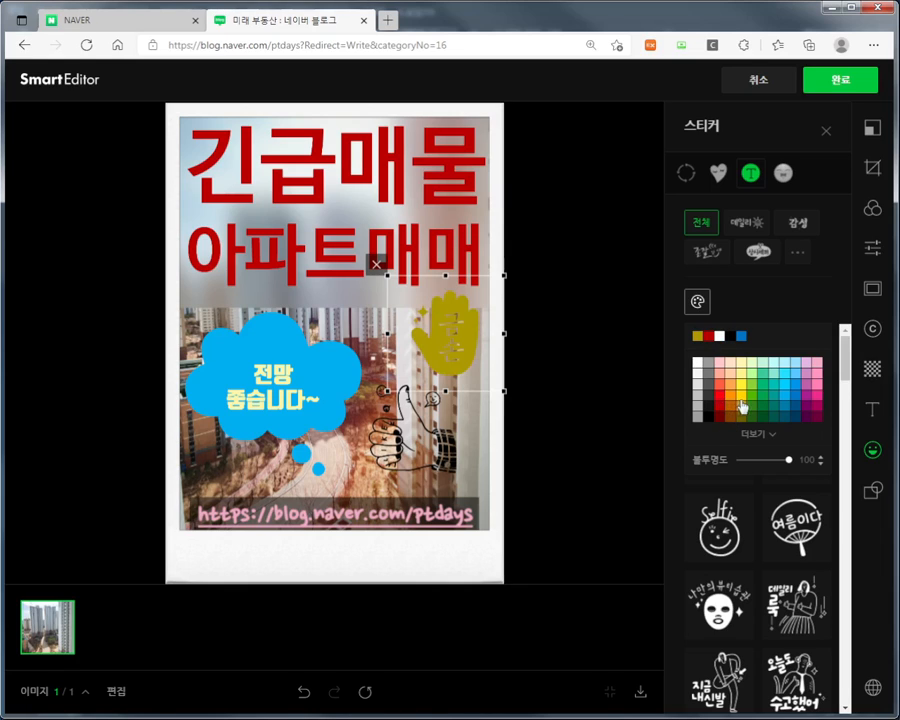
pyautogui.click(744, 392)
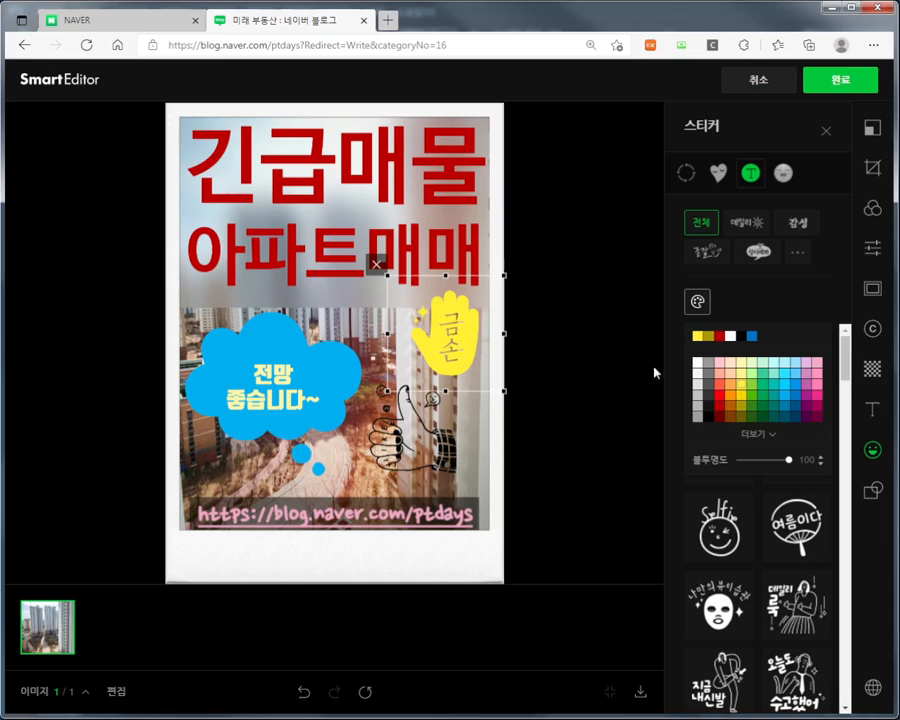
pyautogui.moveTo(496, 350); pyautogui.dragTo(480, 346)
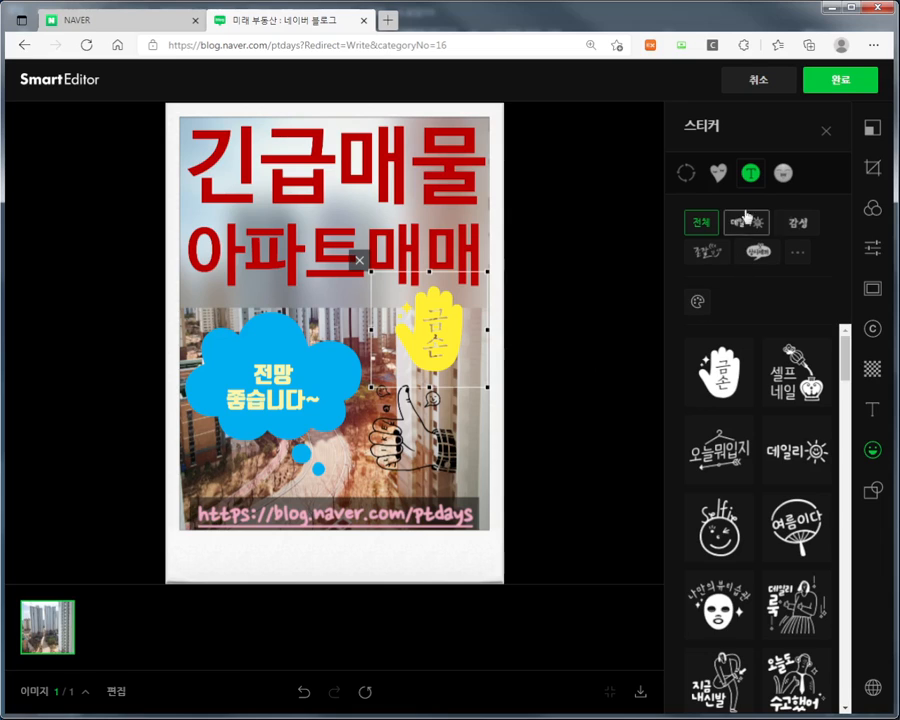
# Step: Add the thumbs-up emoji, shrink it to roughly half size, and place it in the photo's lower-left corner below the cloud bubble
pyautogui.click(783, 175)
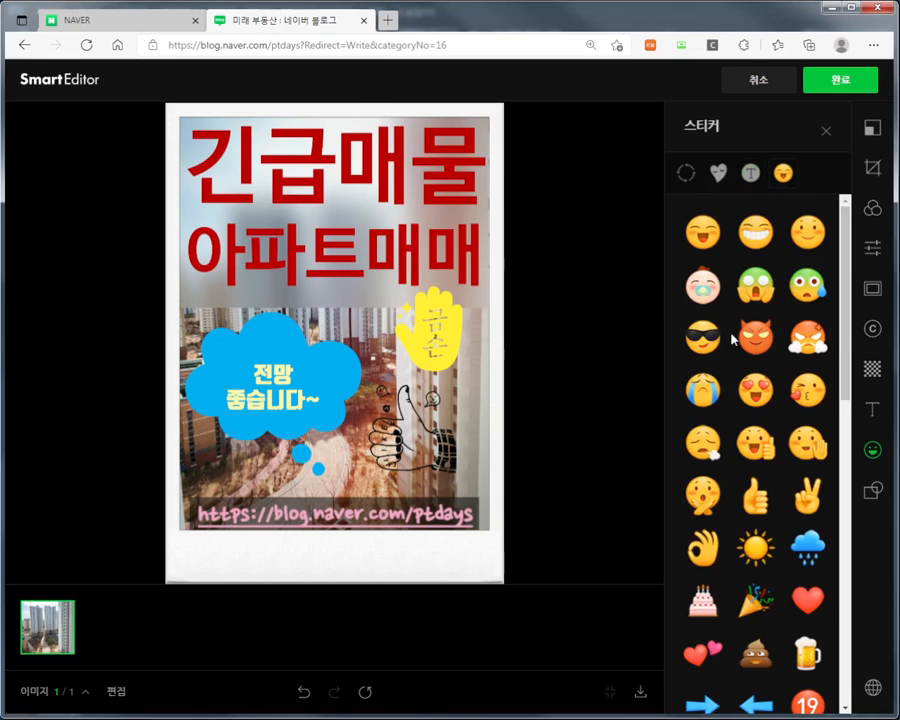
pyautogui.click(755, 495)
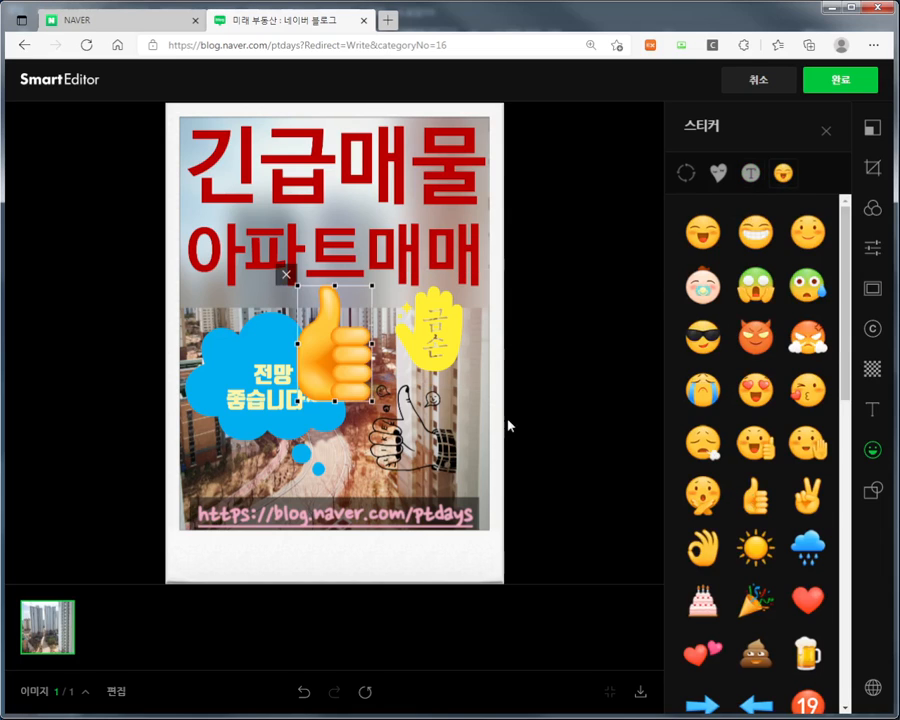
pyautogui.moveTo(359, 311); pyautogui.dragTo(345, 409)
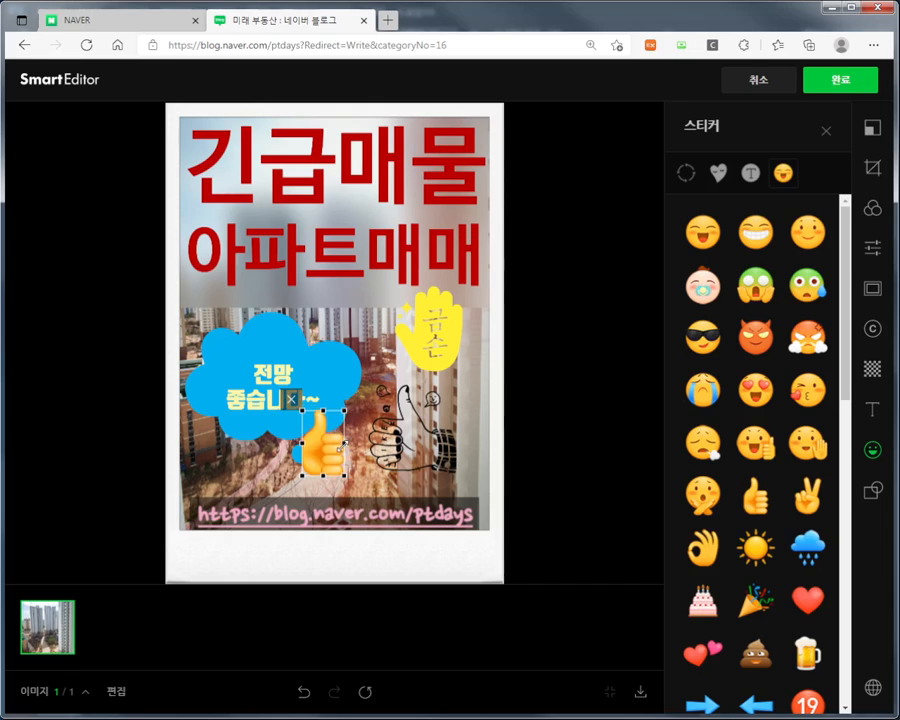
pyautogui.moveTo(319, 454); pyautogui.dragTo(202, 470)
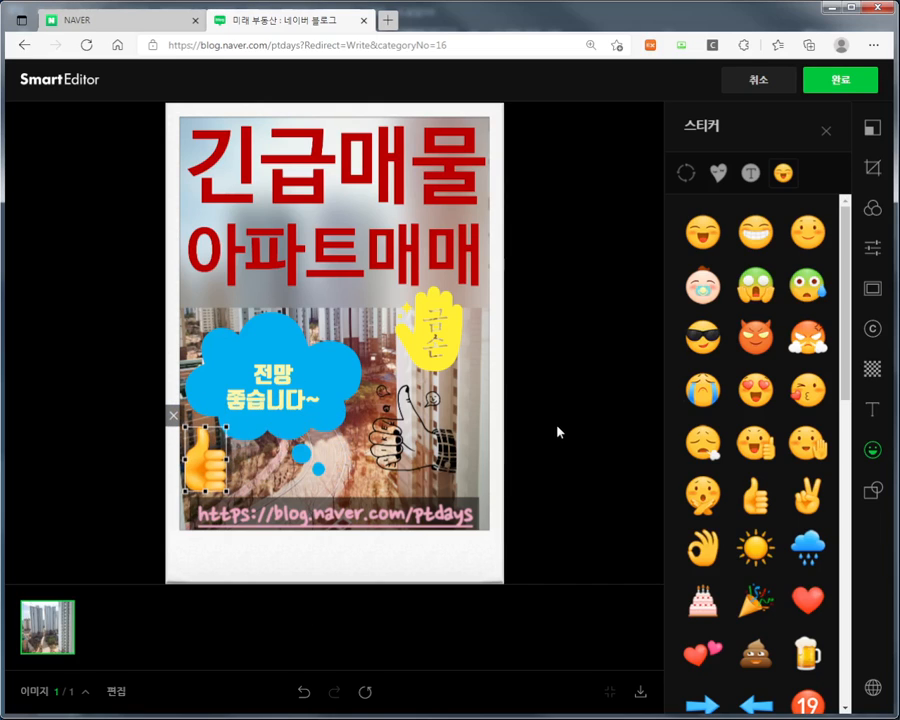
pyautogui.click(686, 174)
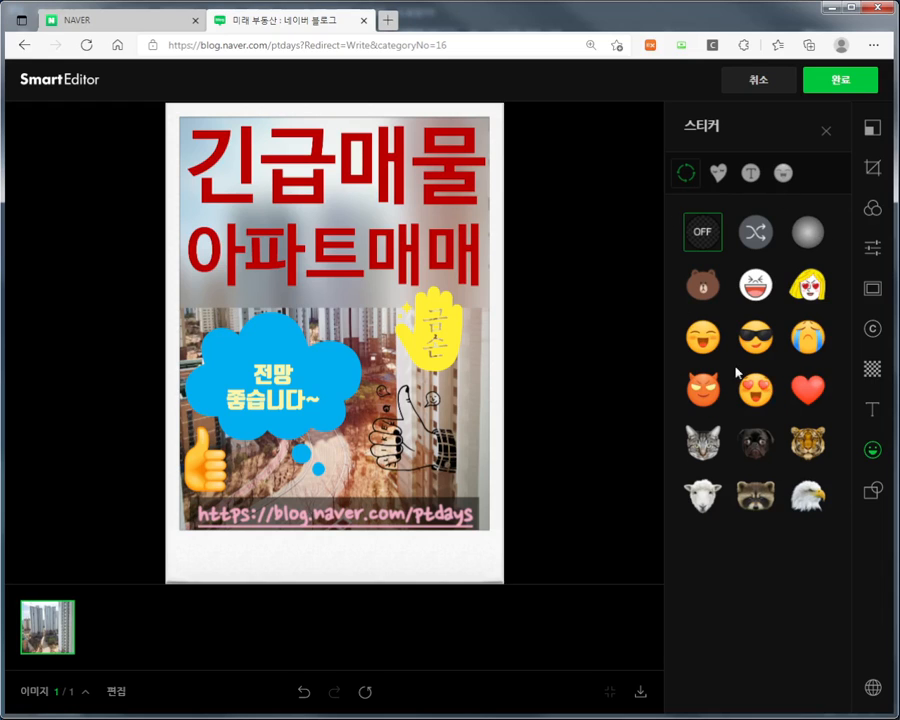
pyautogui.click(718, 174)
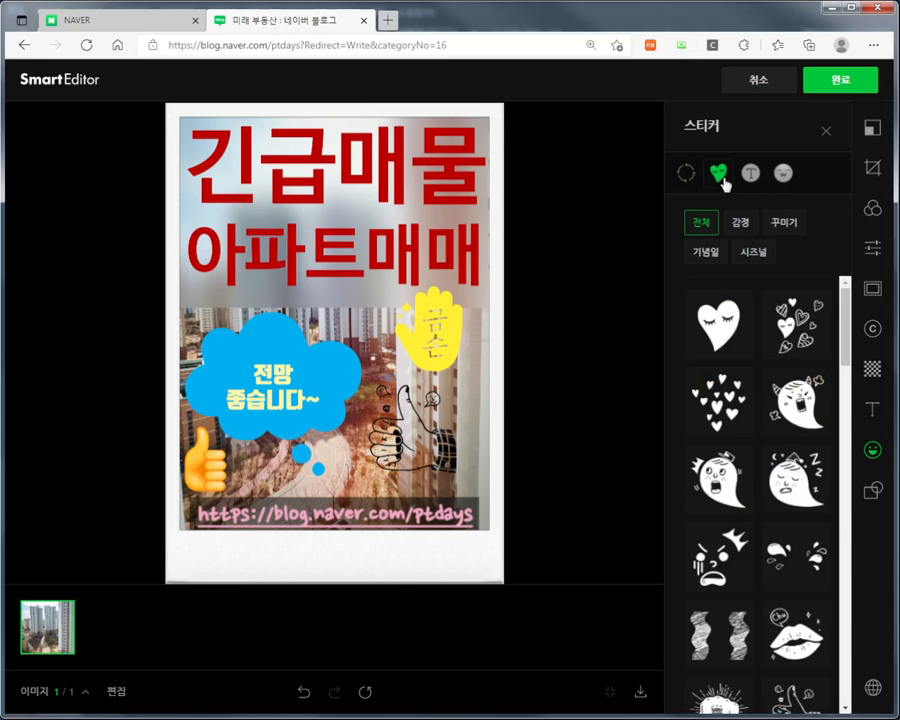
pyautogui.click(751, 174)
pyautogui.click(783, 174)
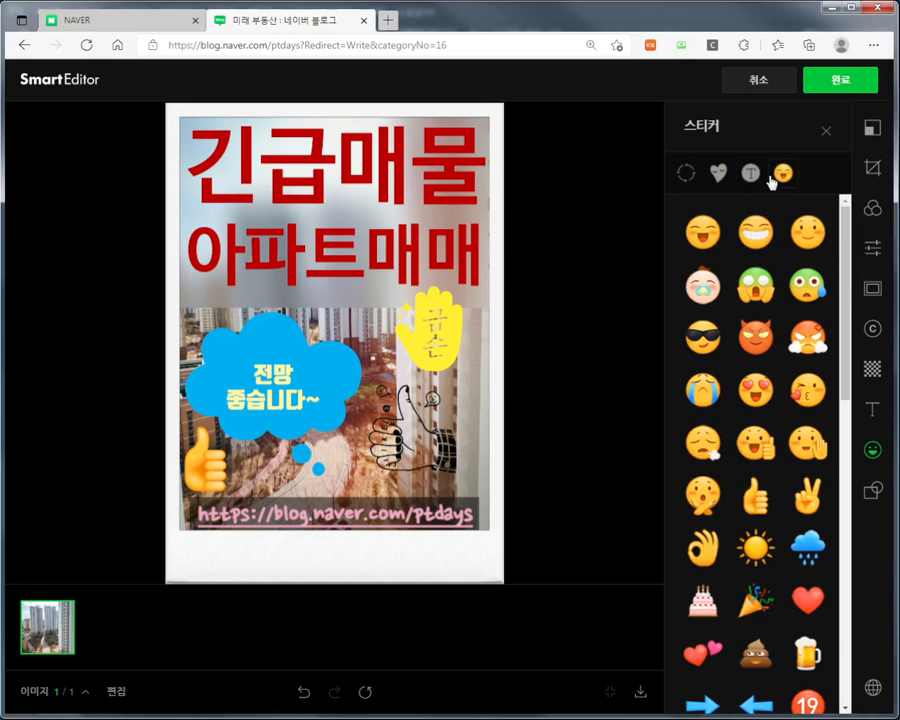
# Step: Browse the food-themed text stickers and the 존잘 text sticker set
pyautogui.click(751, 174)
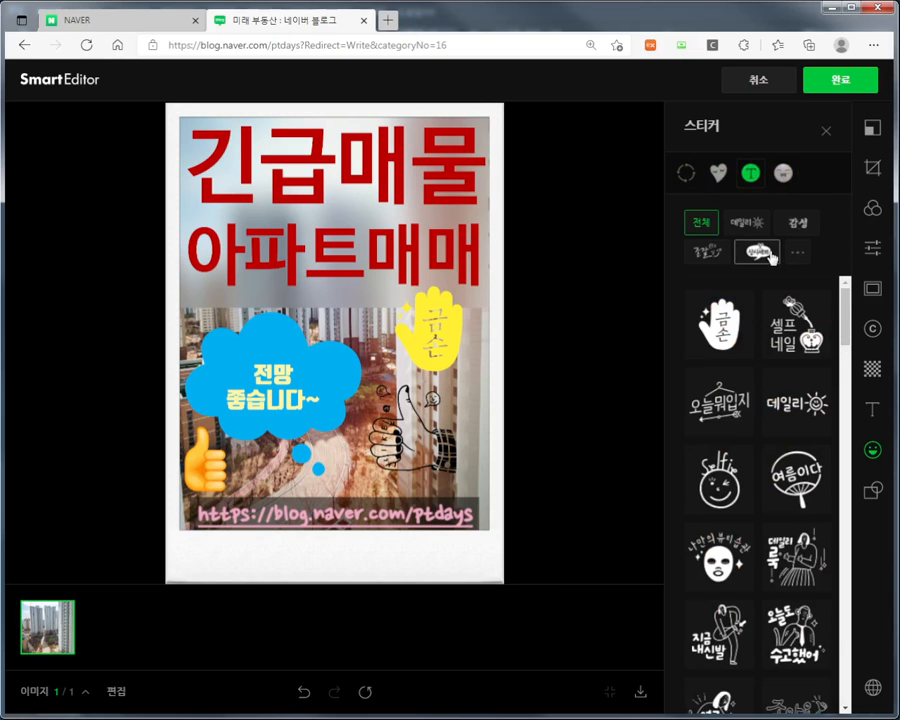
pyautogui.click(757, 251)
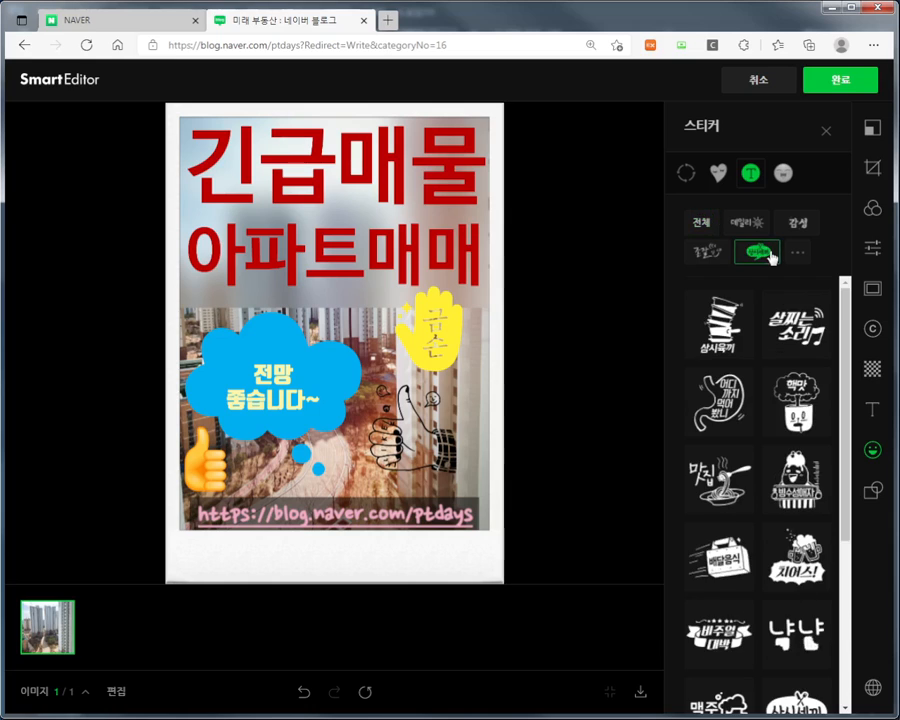
pyautogui.click(707, 253)
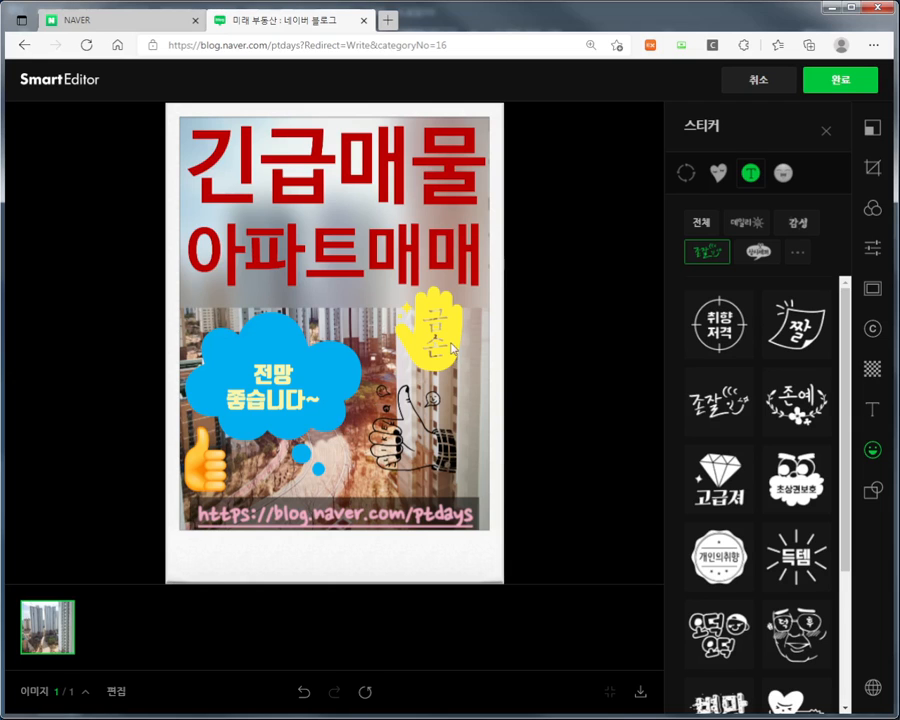
# Step: Select the yellow hand sticker, the cloud speech bubble and the line-drawn thumbs-up on the photo, and close the object settings
pyautogui.click(430, 322)
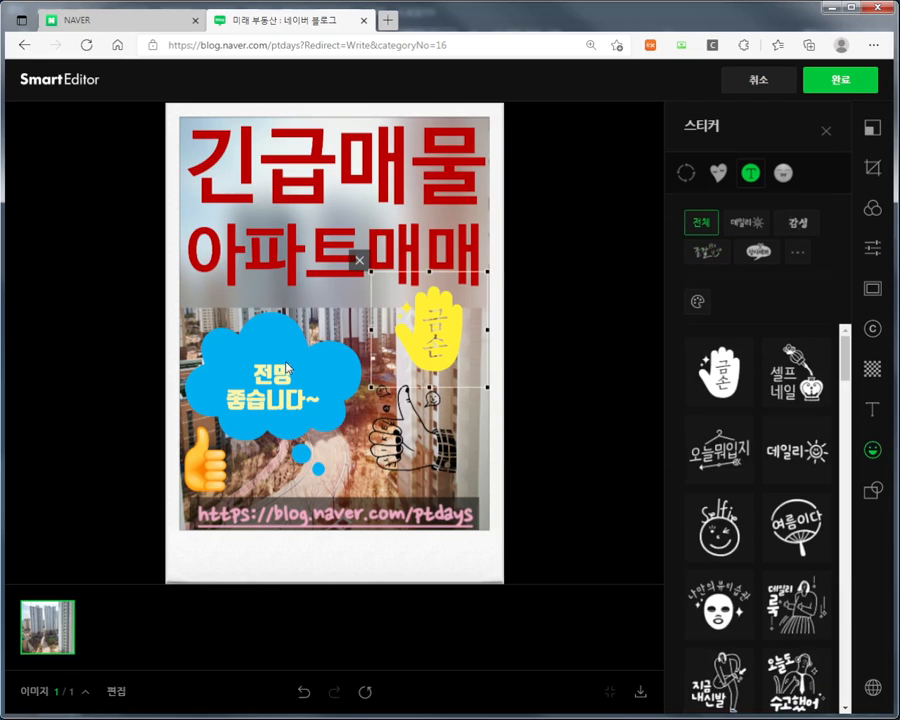
pyautogui.click(272, 378)
pyautogui.click(360, 241)
pyautogui.click(400, 435)
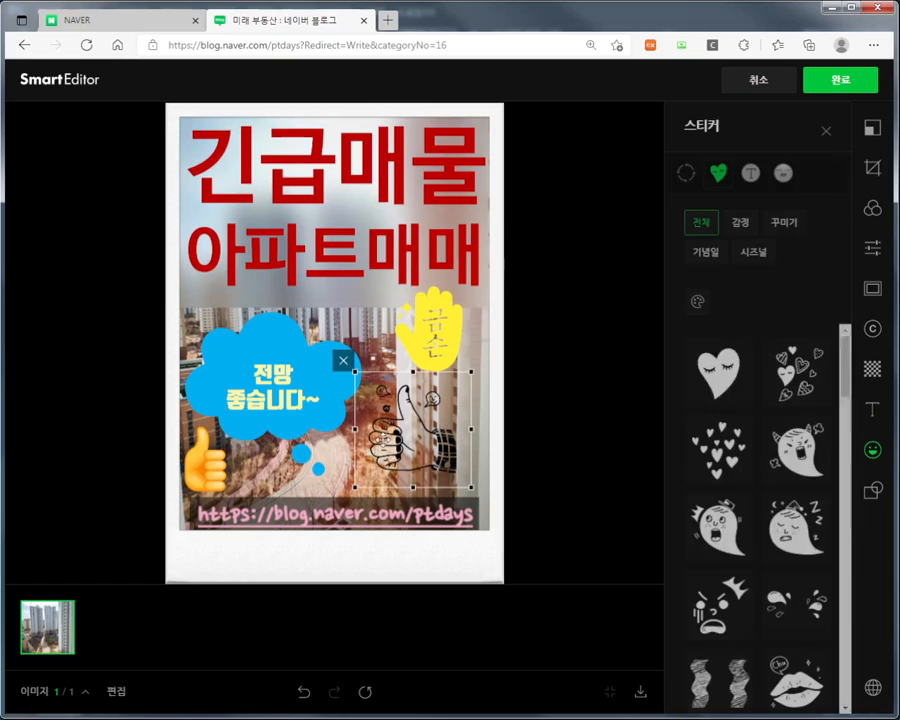
pyautogui.click(344, 481)
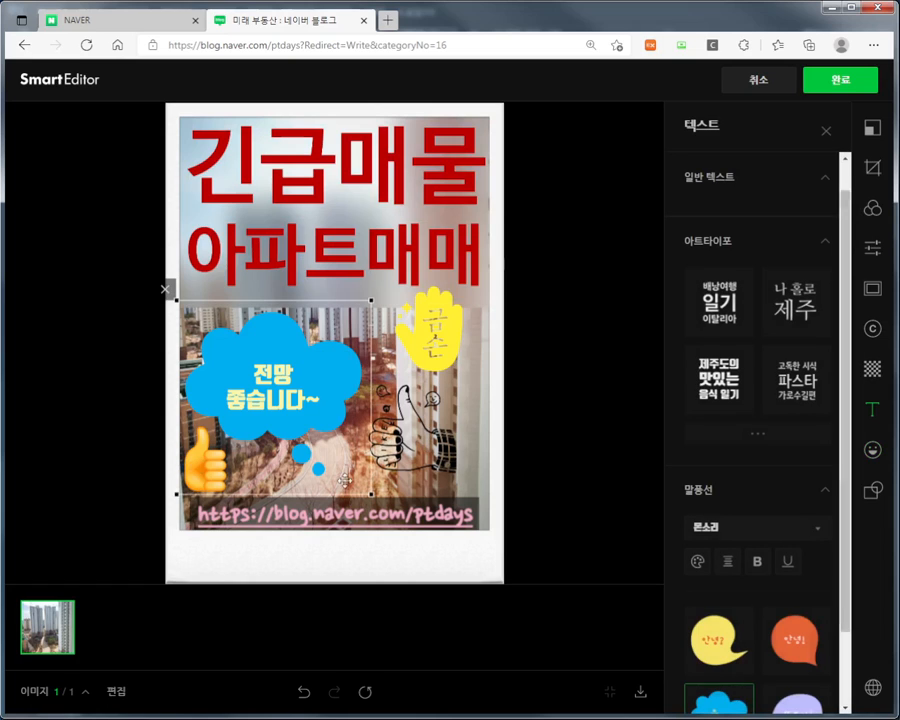
pyautogui.click(826, 132)
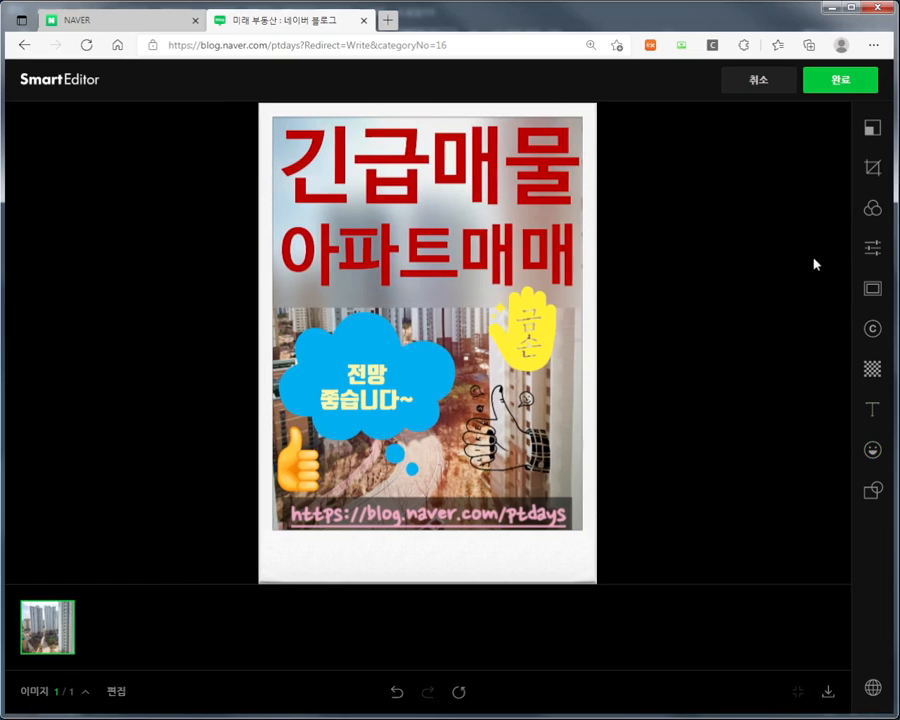
# Step: Try the multi-pointed star, sawtooth circle and wavy circle masks, enlarge the wavy mask to the photo's width and shift the photo within it
pyautogui.click(872, 492)
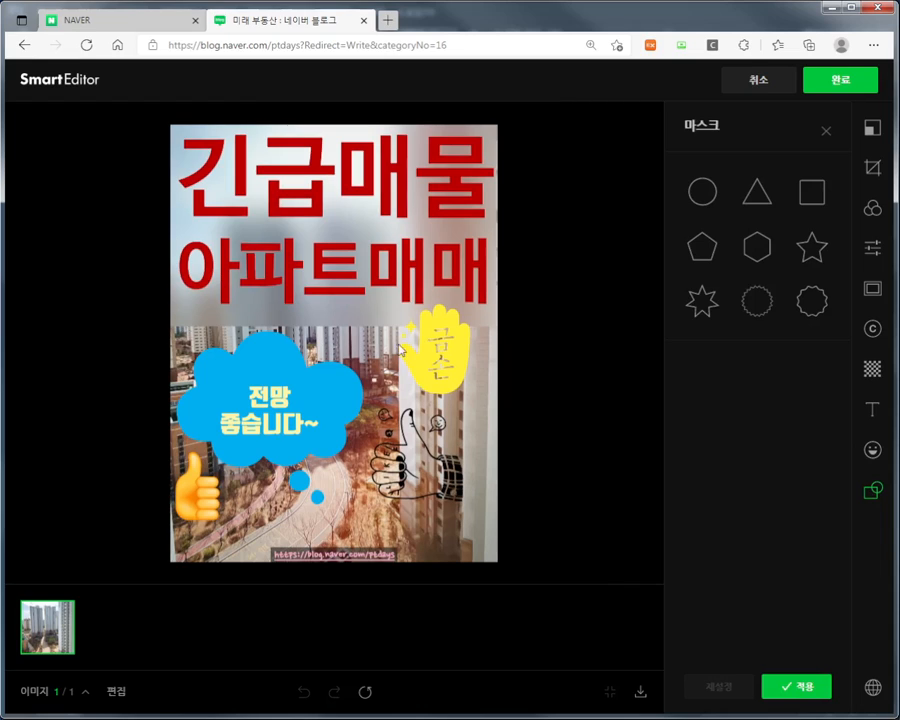
pyautogui.click(705, 303)
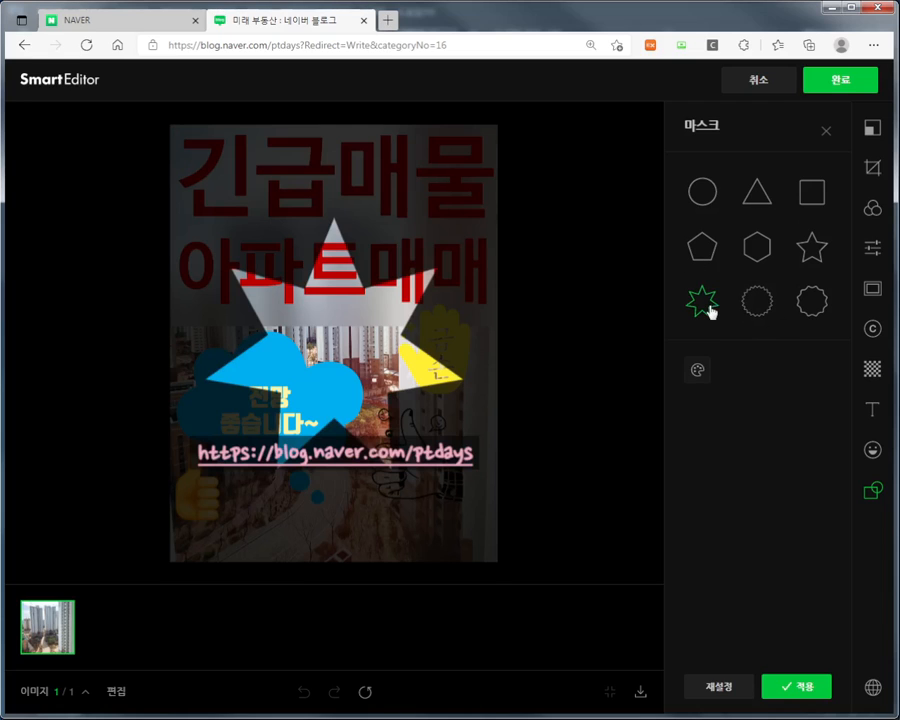
pyautogui.click(765, 300)
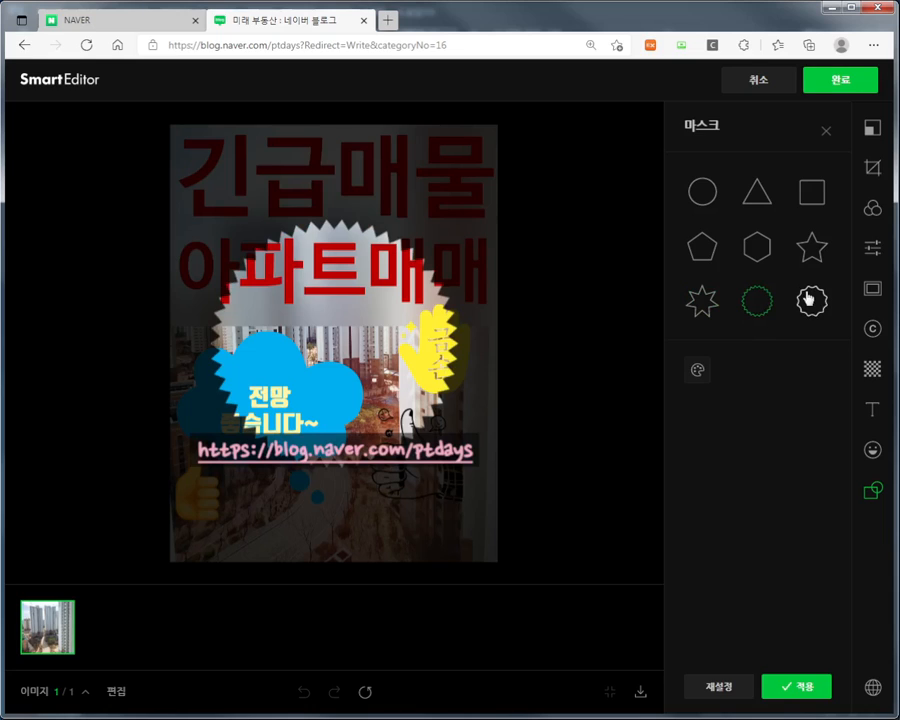
pyautogui.click(806, 298)
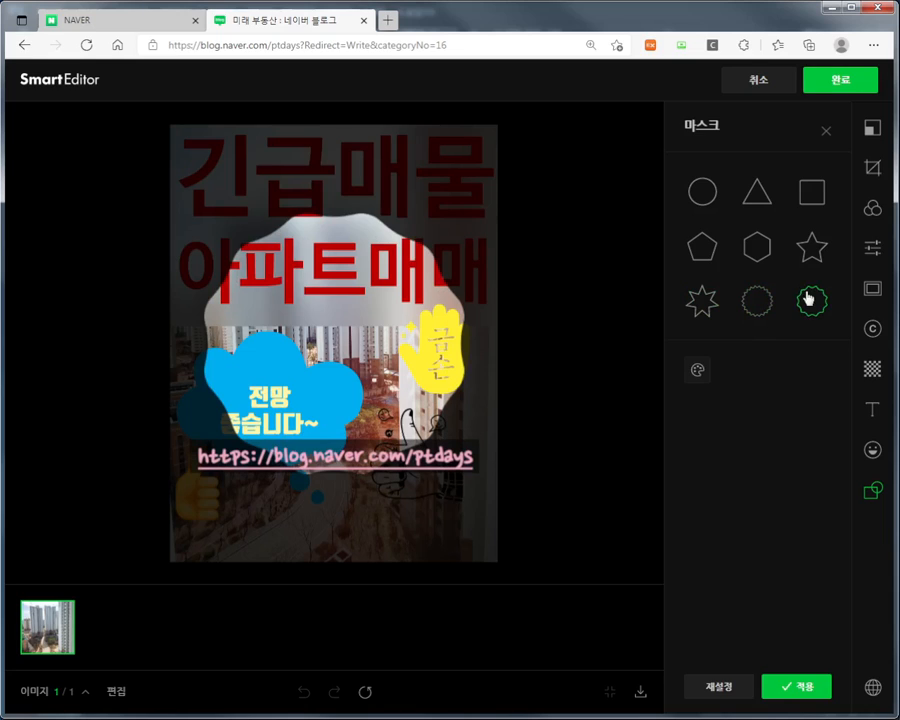
pyautogui.click(296, 314)
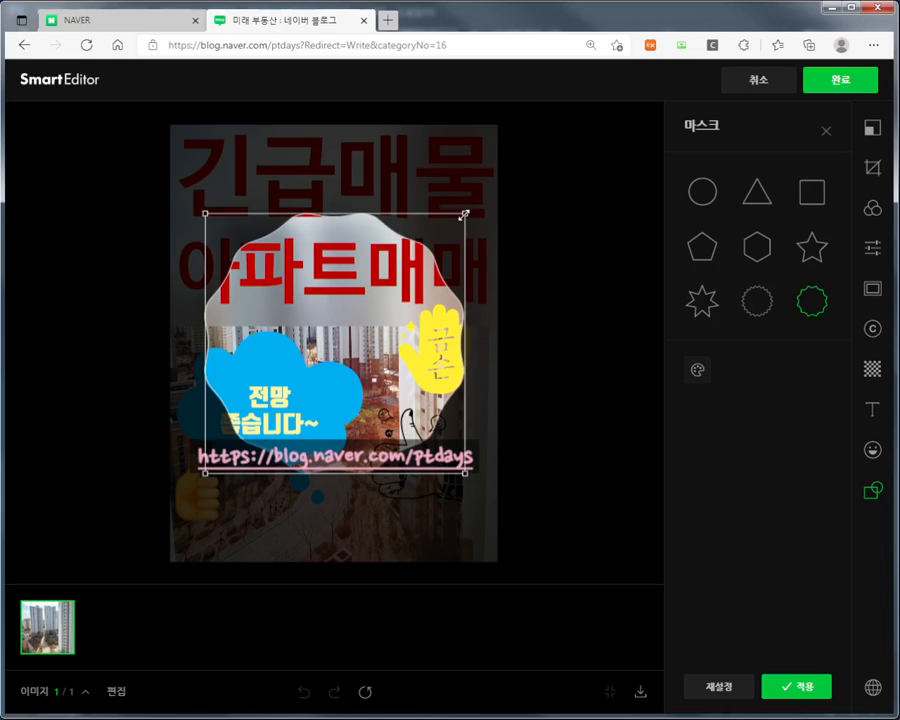
pyautogui.moveTo(464, 214); pyautogui.dragTo(498, 181)
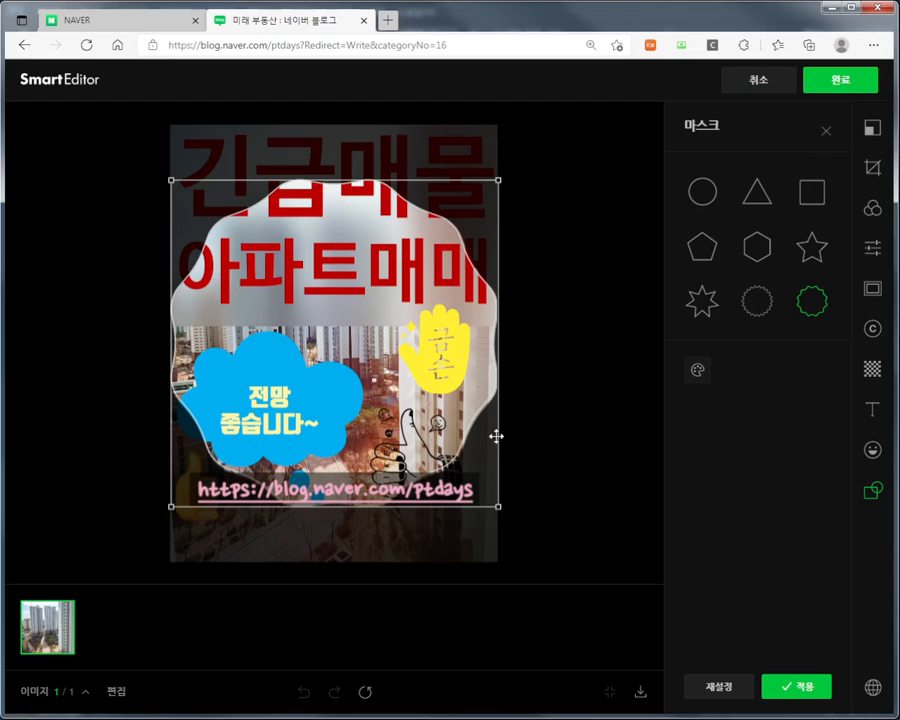
pyautogui.moveTo(323, 295); pyautogui.dragTo(314, 214)
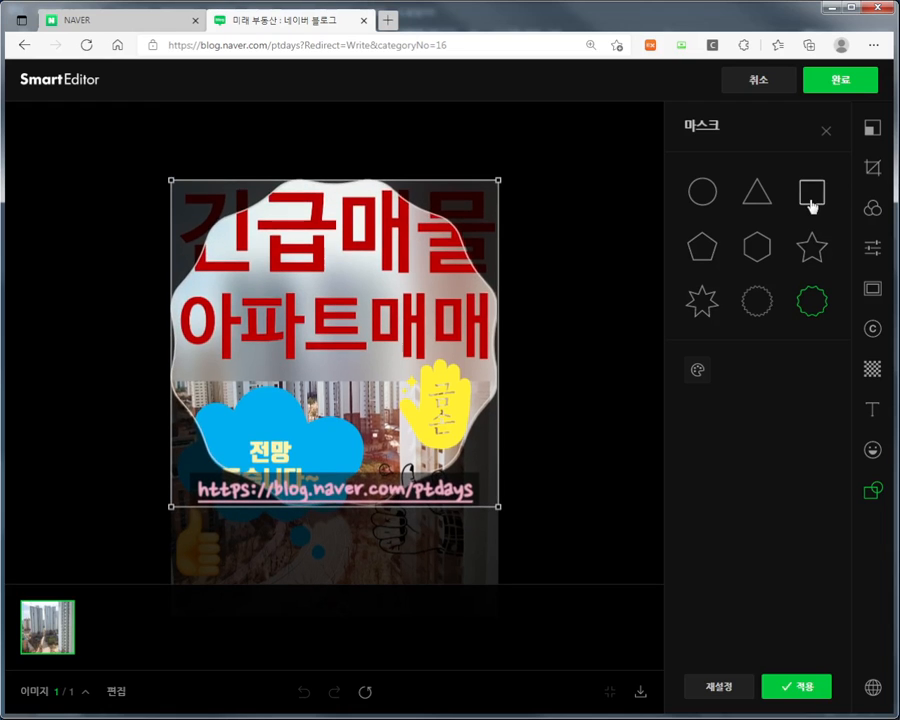
# Step: Try the square mask on the photo and reposition the photo within the masked area
pyautogui.click(810, 203)
pyautogui.moveTo(384, 348); pyautogui.dragTo(306, 265)
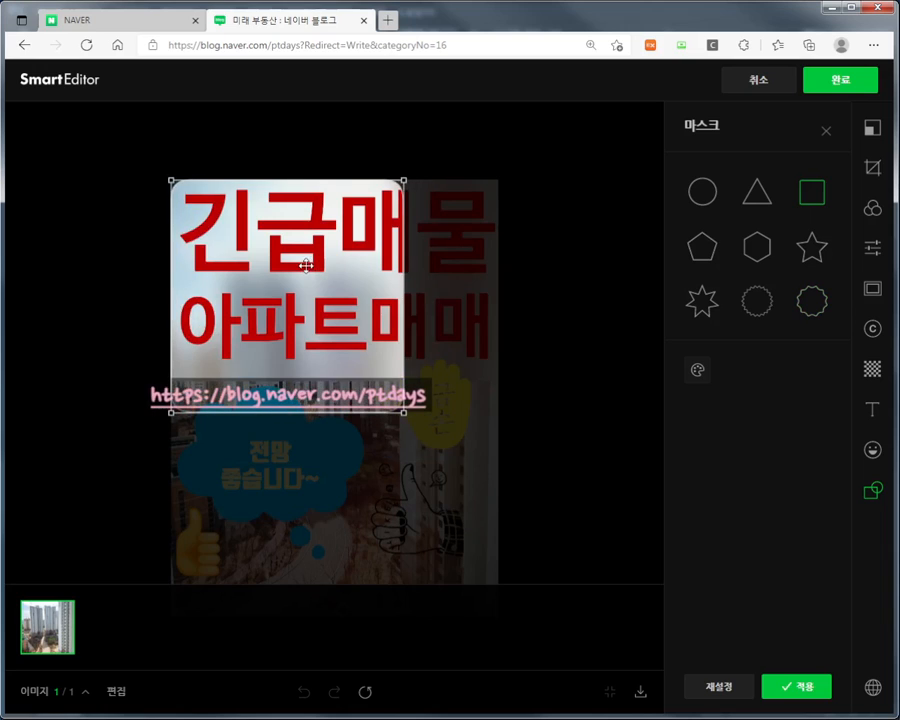
pyautogui.moveTo(451, 463); pyautogui.dragTo(465, 510)
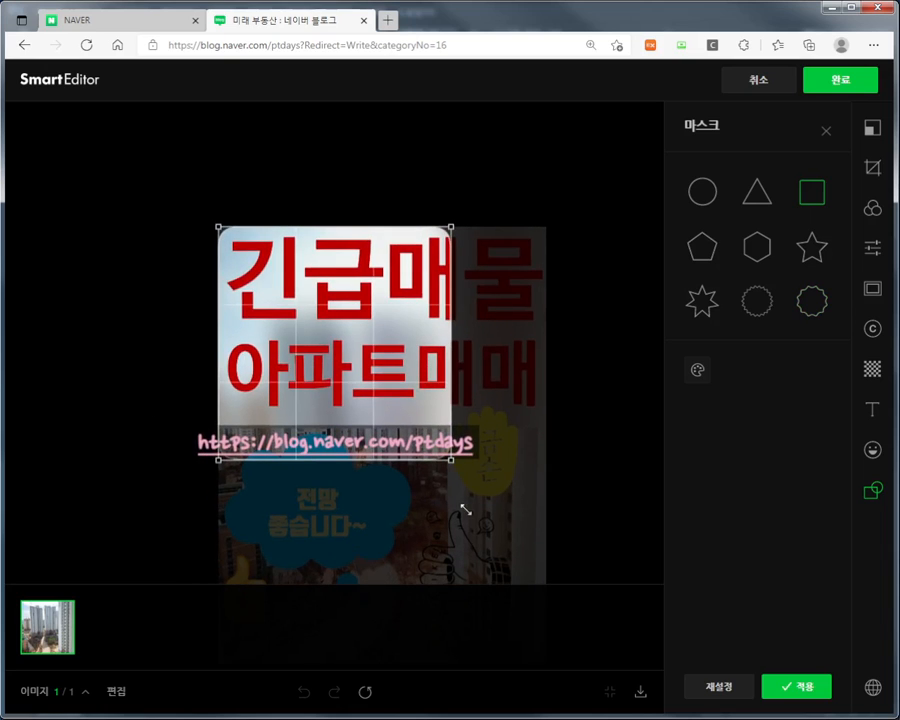
pyautogui.moveTo(497, 557); pyautogui.dragTo(517, 507)
pyautogui.moveTo(293, 242); pyautogui.dragTo(271, 229)
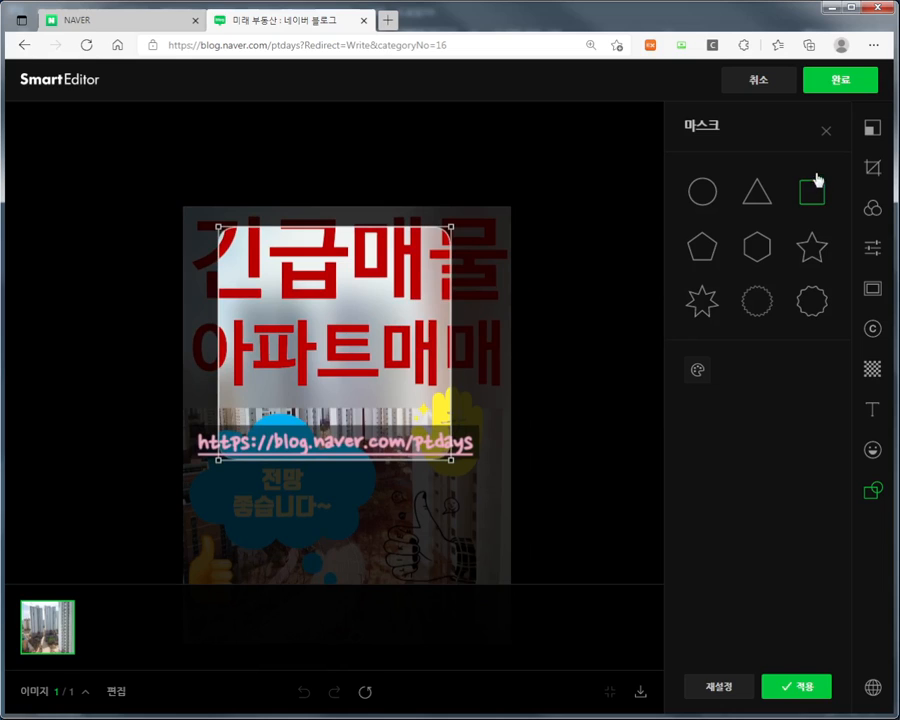
# Step: Try the hexagon, sawtooth circle, multi-pointed star and wavy circle masks, move the photo behind the wavy mask, and reset the mask
pyautogui.click(755, 254)
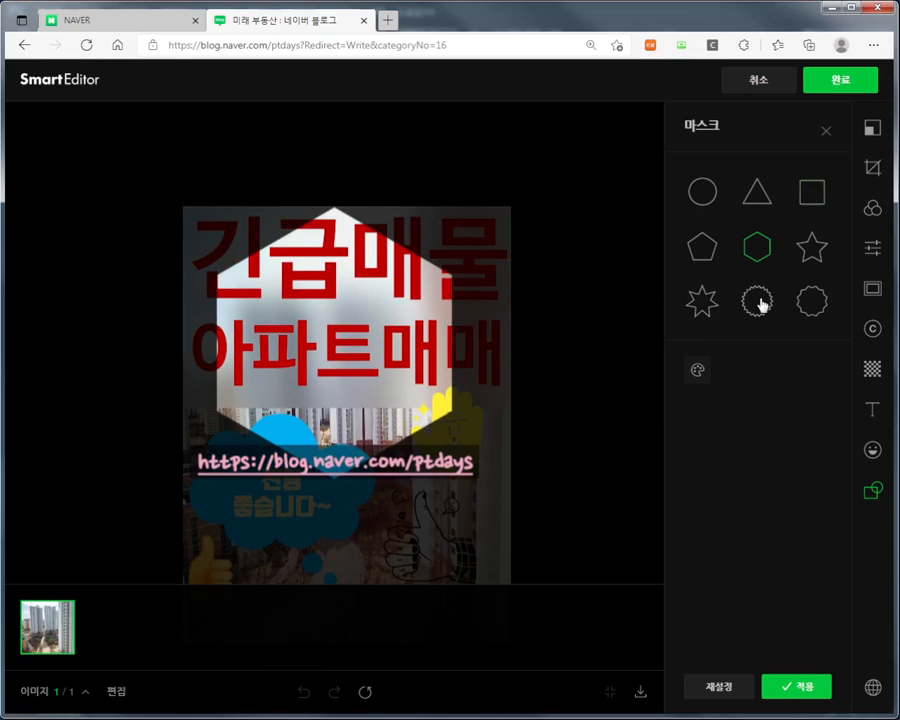
pyautogui.click(756, 304)
pyautogui.click(705, 301)
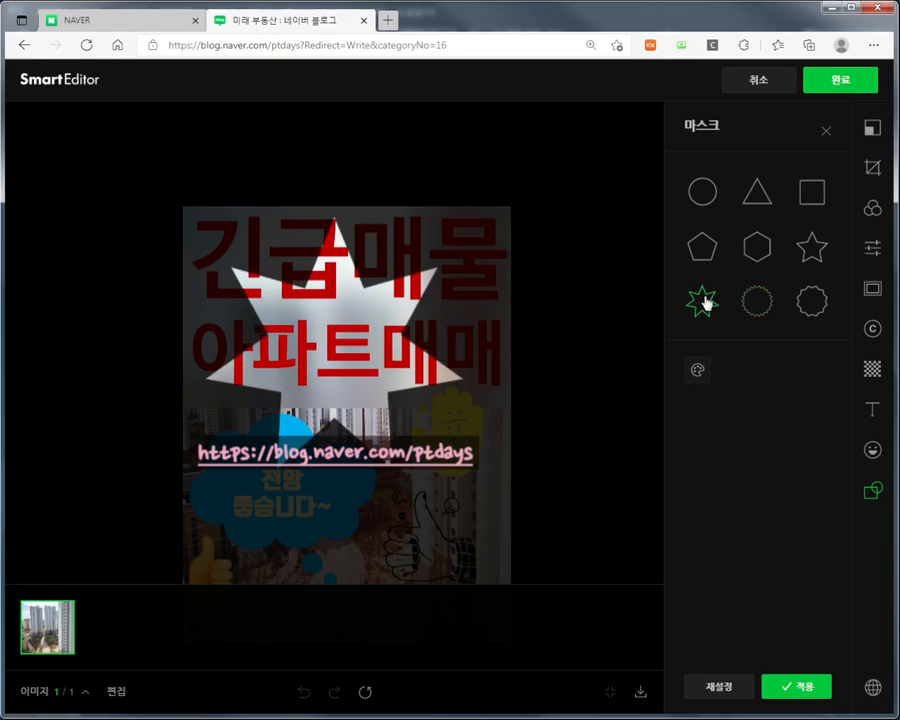
pyautogui.click(798, 299)
pyautogui.moveTo(333, 305); pyautogui.dragTo(396, 381)
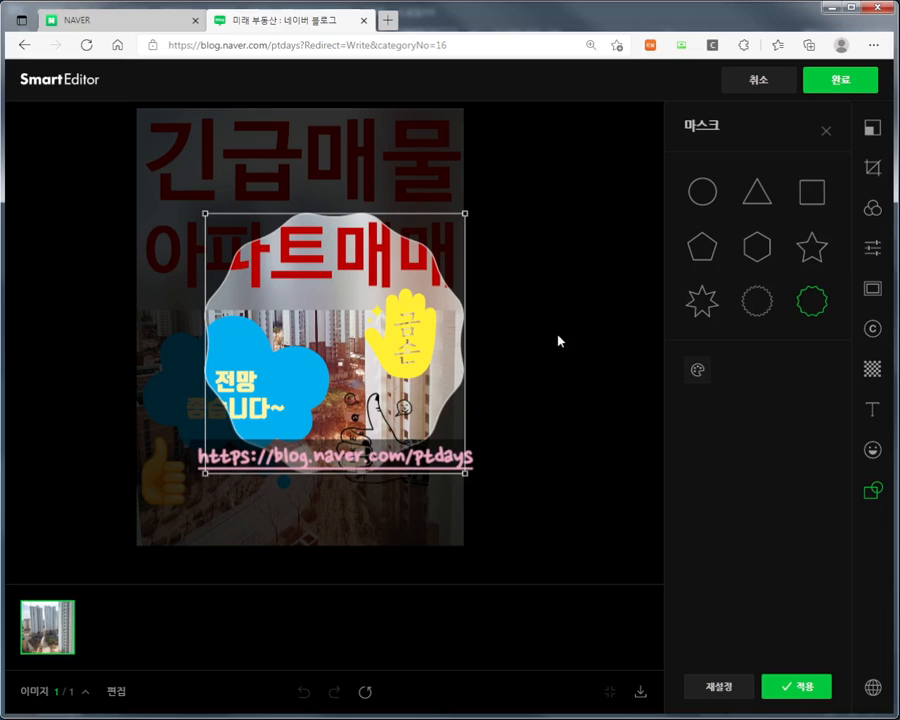
pyautogui.click(725, 688)
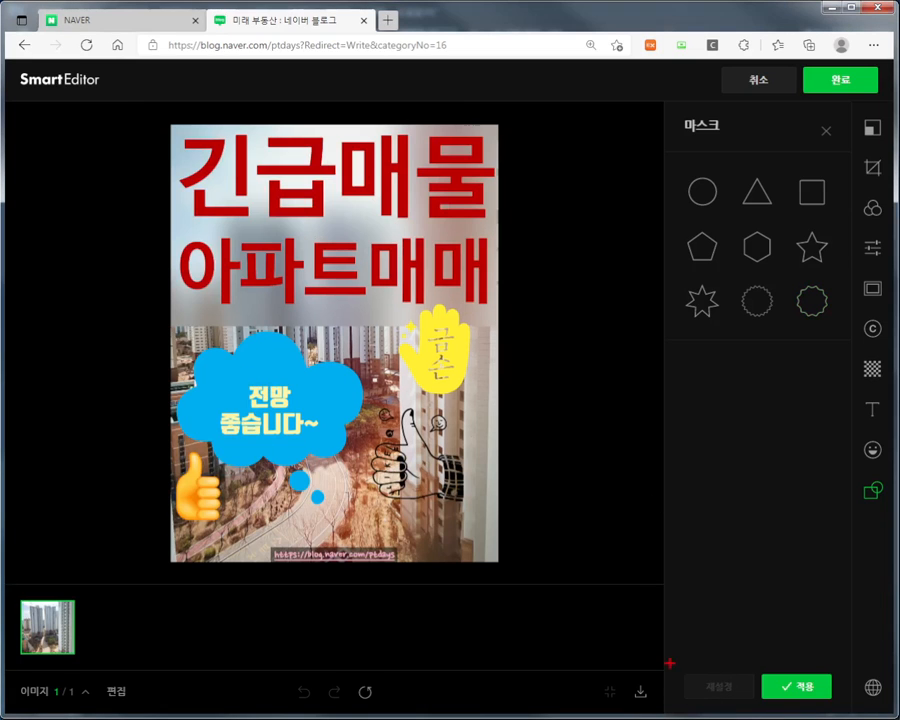
pyautogui.moveTo(669, 663); pyautogui.dragTo(753, 700)
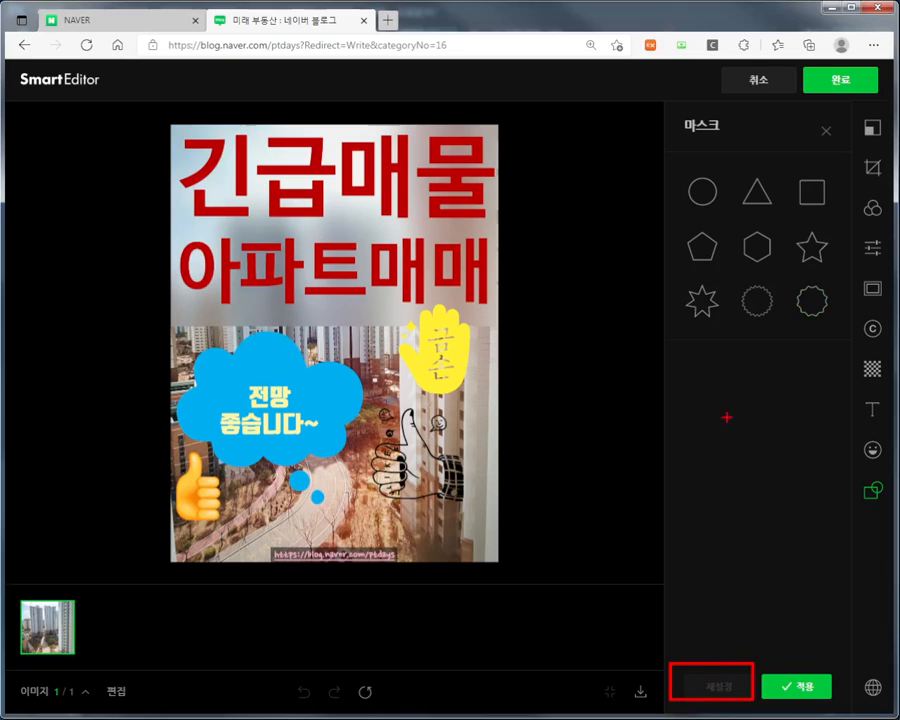
pyautogui.moveTo(745, 393)
pyautogui.mouseDown()
pyautogui.moveTo(632, 205)
pyautogui.moveTo(832, 152)
pyautogui.moveTo(826, 320)
pyautogui.moveTo(737, 394)
pyautogui.mouseUp()
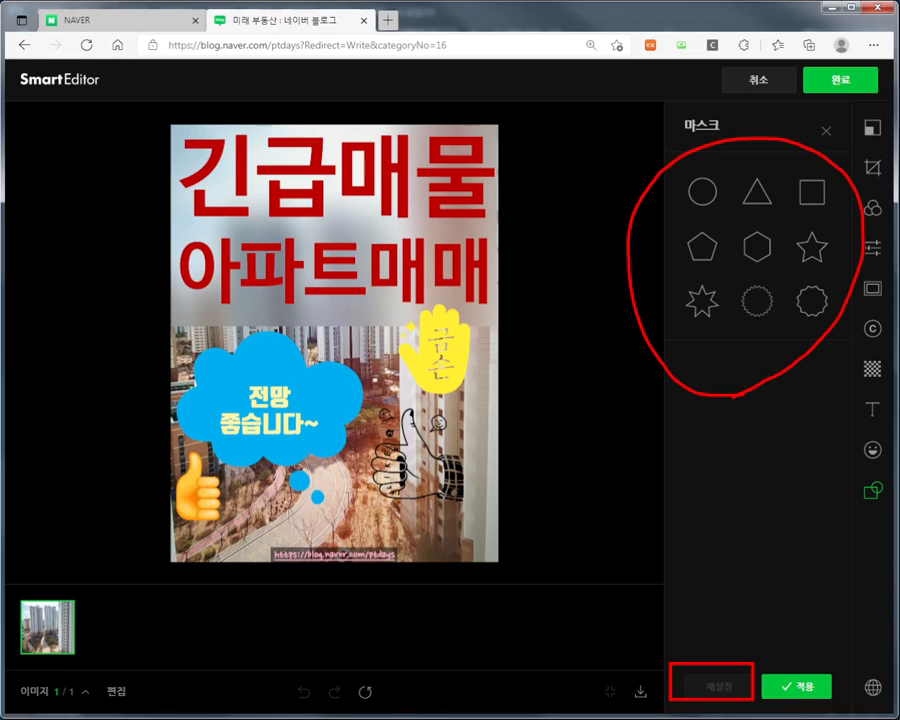
pyautogui.moveTo(290, 188)
pyautogui.mouseDown()
pyautogui.moveTo(325, 400)
pyautogui.moveTo(288, 190)
pyautogui.mouseUp()
pyautogui.moveTo(273, 245)
pyautogui.mouseDown()
pyautogui.moveTo(212, 280)
pyautogui.moveTo(455, 250)
pyautogui.moveTo(265, 195)
pyautogui.mouseUp()
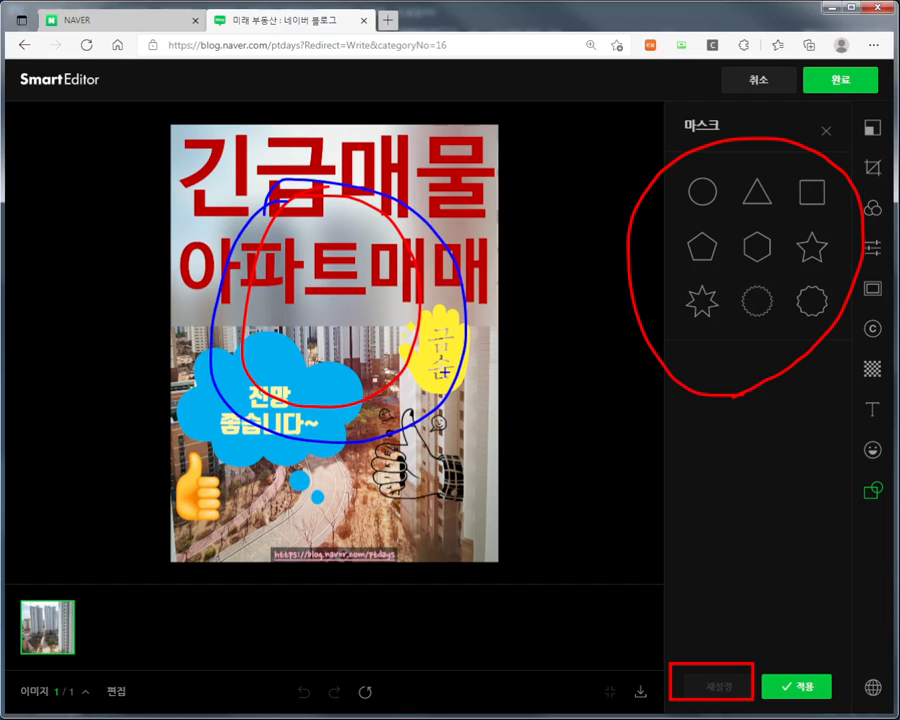
pyautogui.press('Escape')
# Step: Leave the mask tool without applying a mask, complete the photo editing and review the decorated photo in the blog post
pyautogui.click(826, 131)
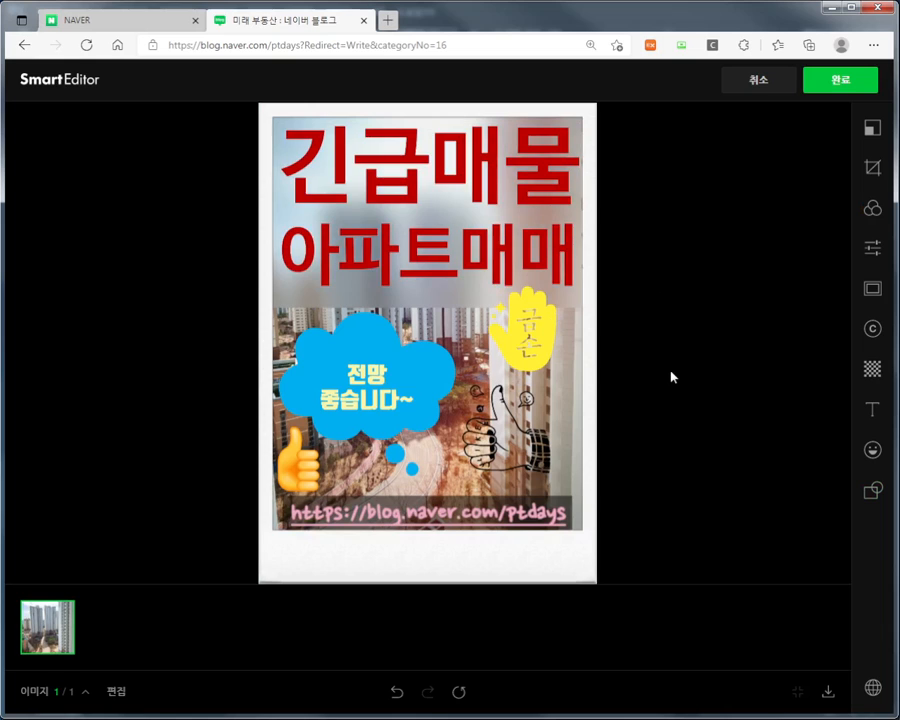
pyautogui.click(829, 84)
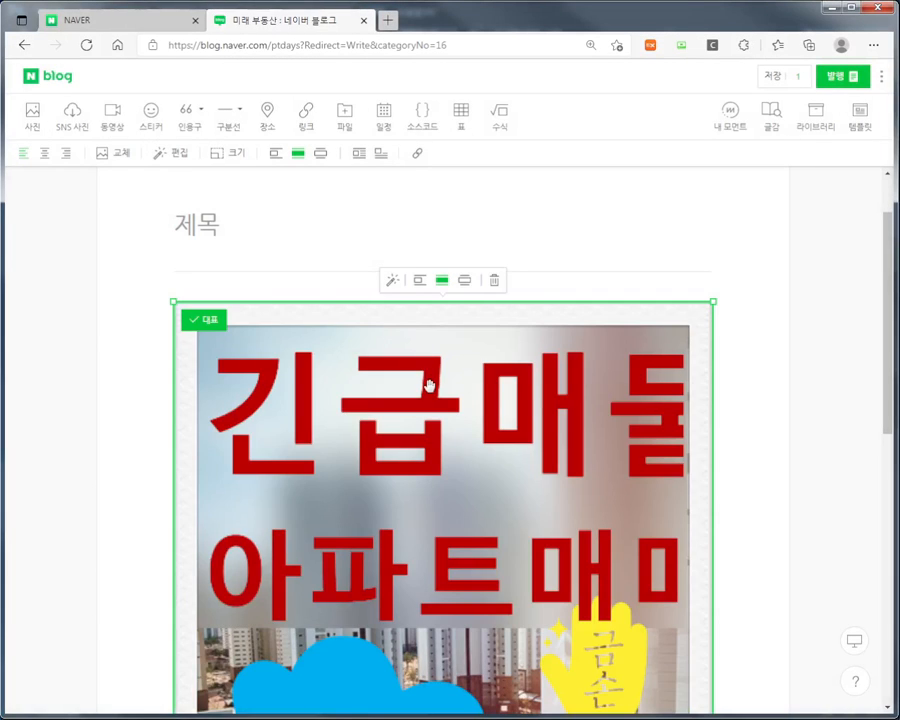
pyautogui.scroll(-5, 428, 386)
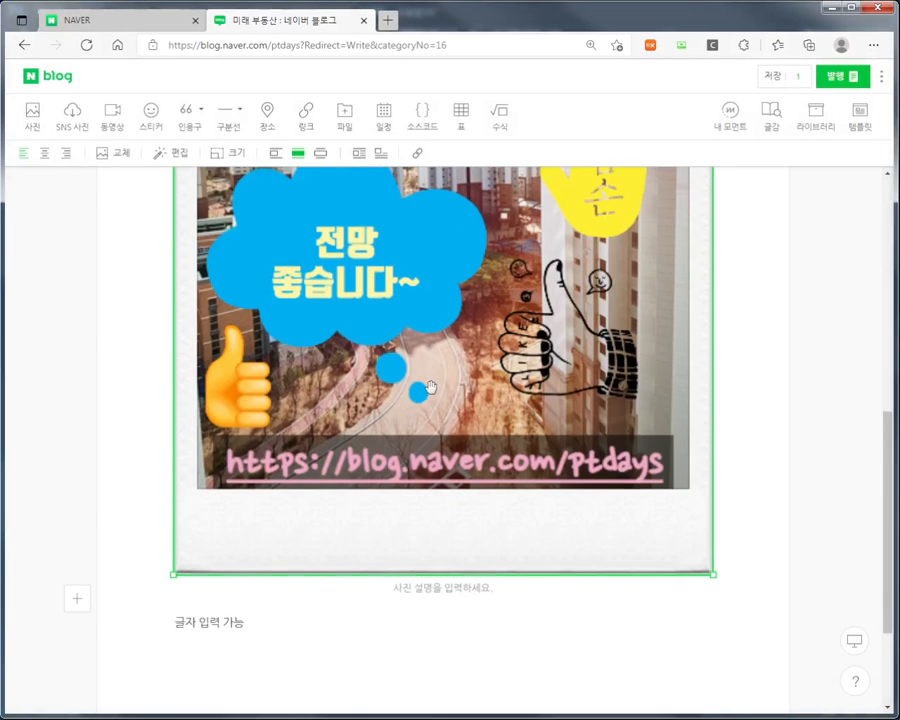
pyautogui.scroll(5, 430, 387)
pyautogui.scroll(1, 430, 387)
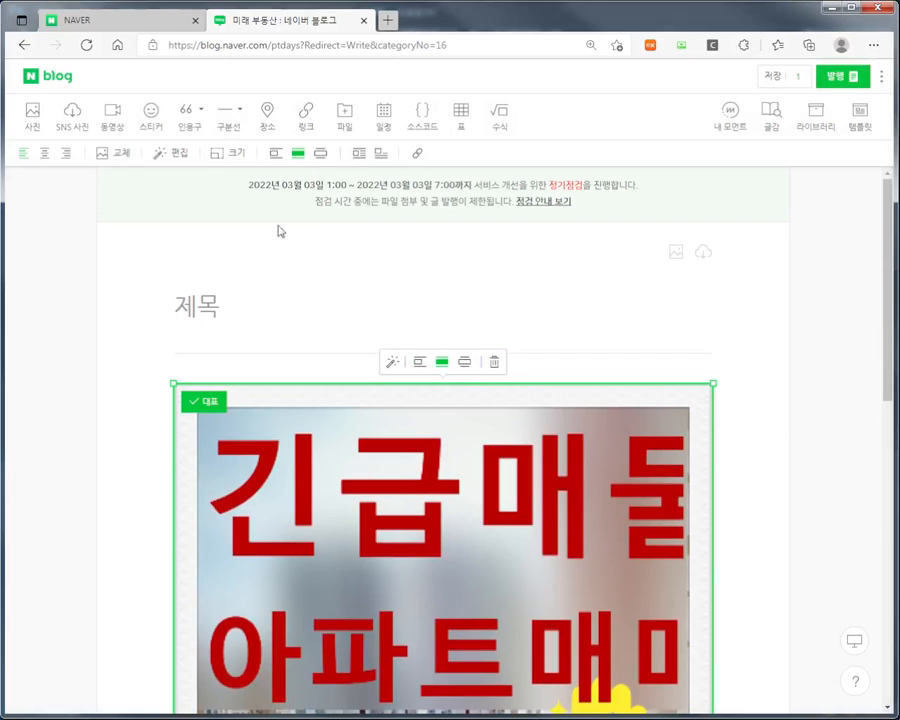
# Step: View the photo's size settings, compare the small, document-width and extra-wide layouts, and return the photo to document width
pyautogui.click(227, 158)
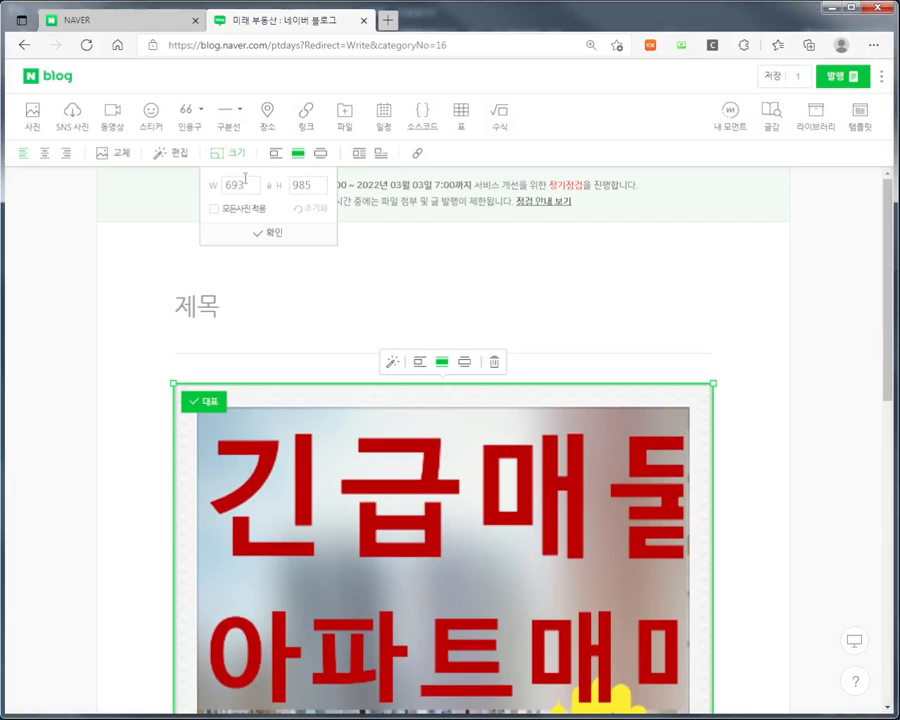
pyautogui.click(183, 220)
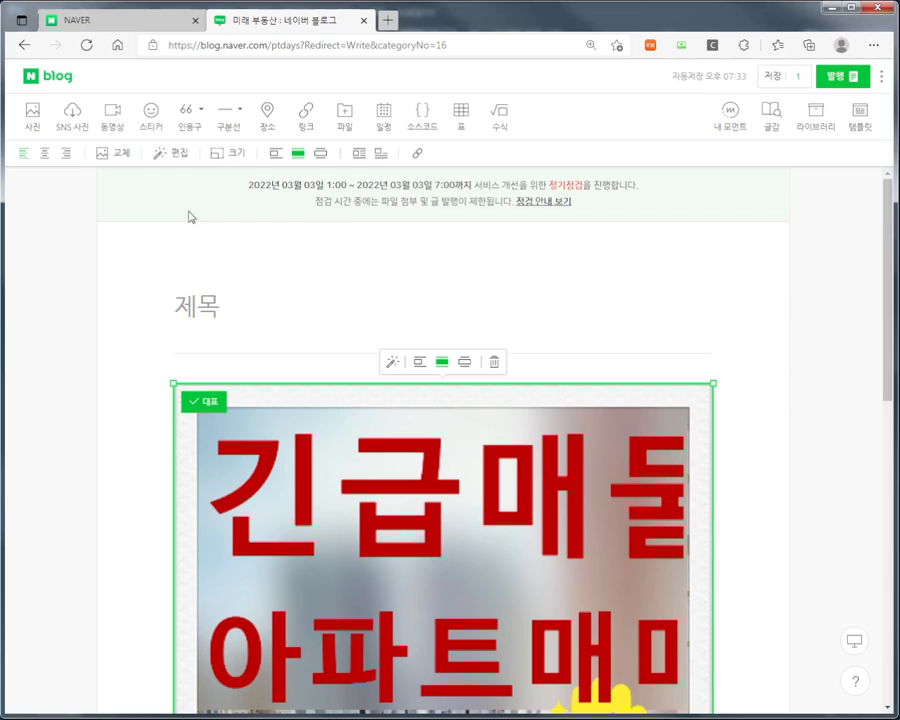
pyautogui.click(281, 162)
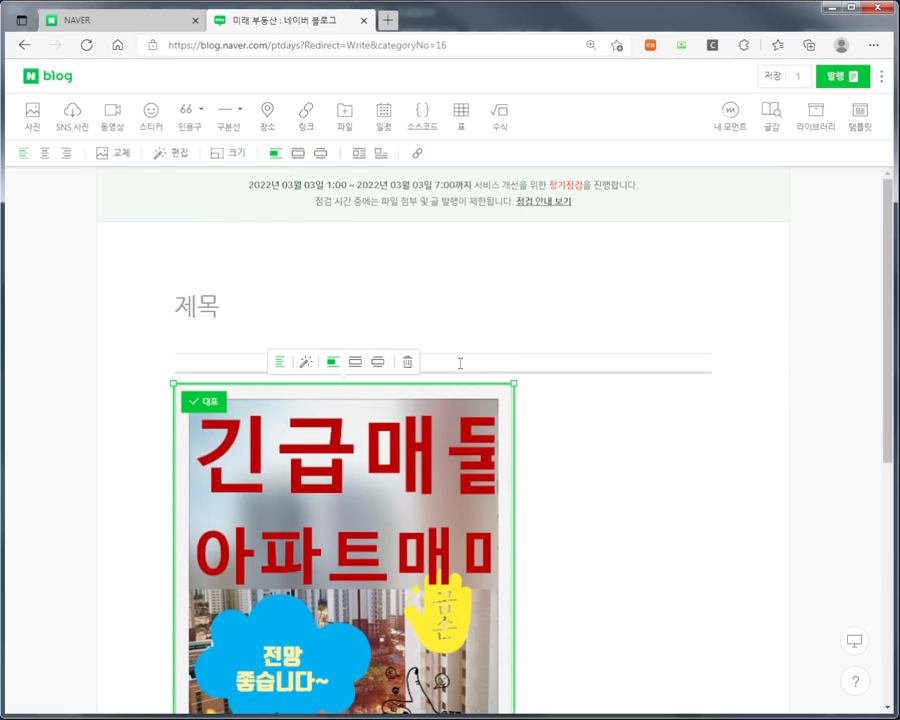
pyautogui.click(298, 155)
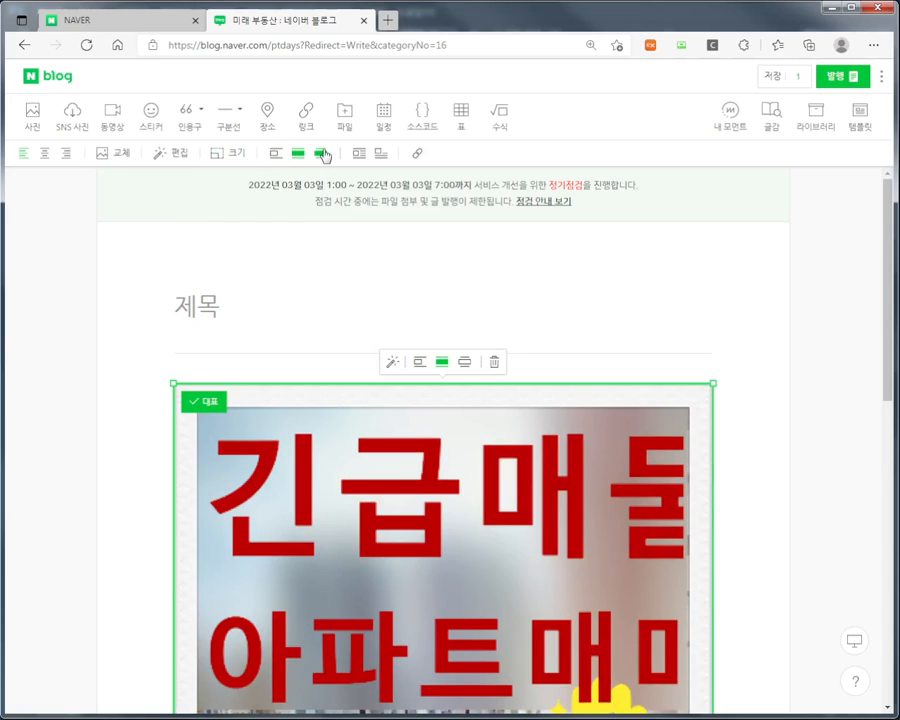
pyautogui.click(322, 155)
pyautogui.click(298, 155)
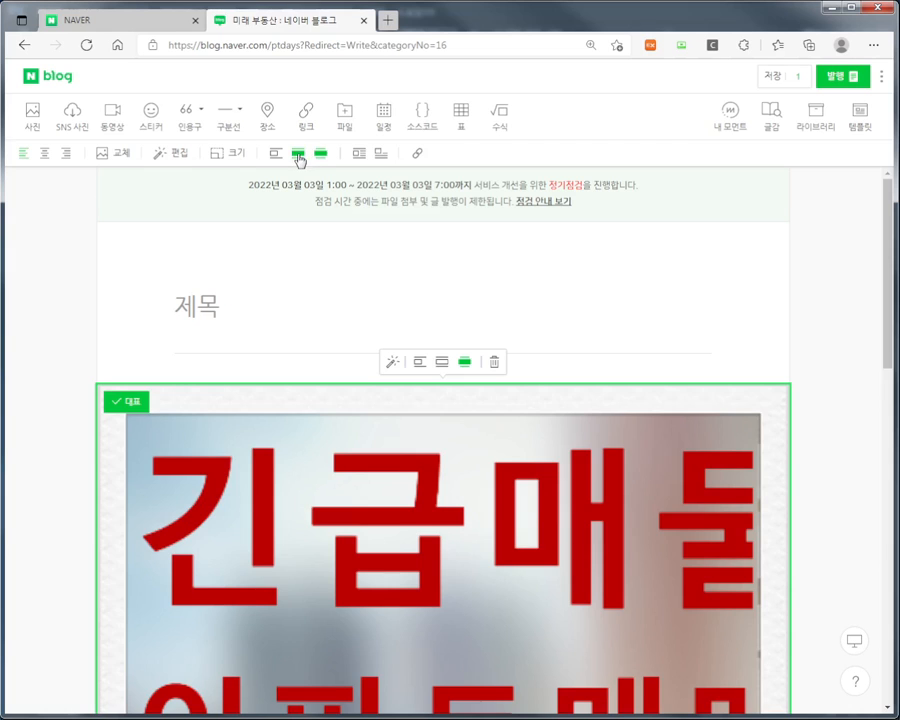
pyautogui.scroll(-3, 465, 442)
pyautogui.scroll(-2, 635, 420)
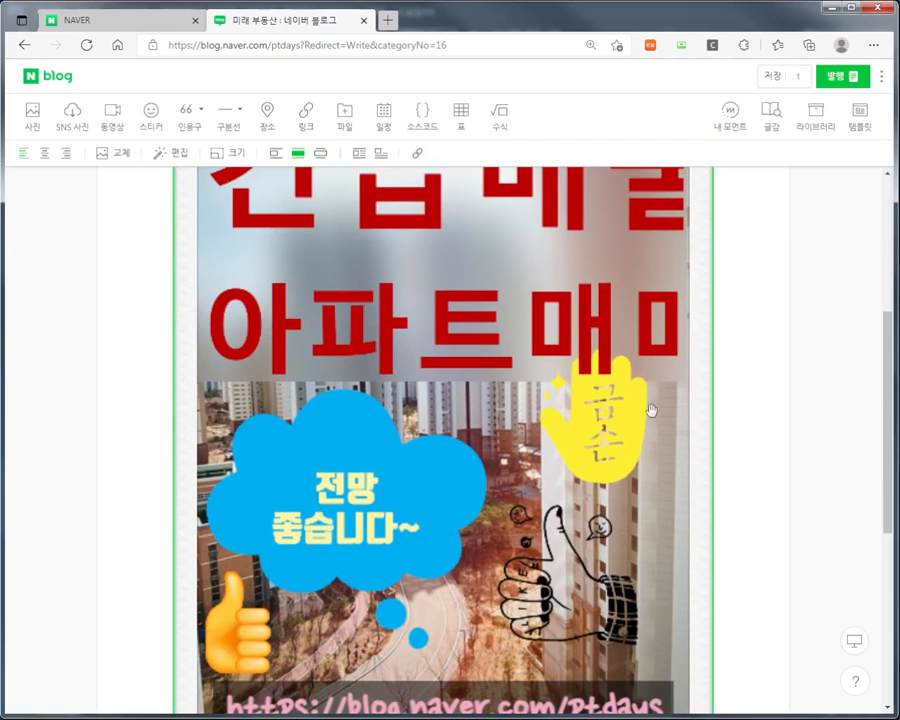
pyautogui.scroll(-2, 639, 253)
pyautogui.scroll(1, 631, 283)
pyautogui.scroll(2, 635, 288)
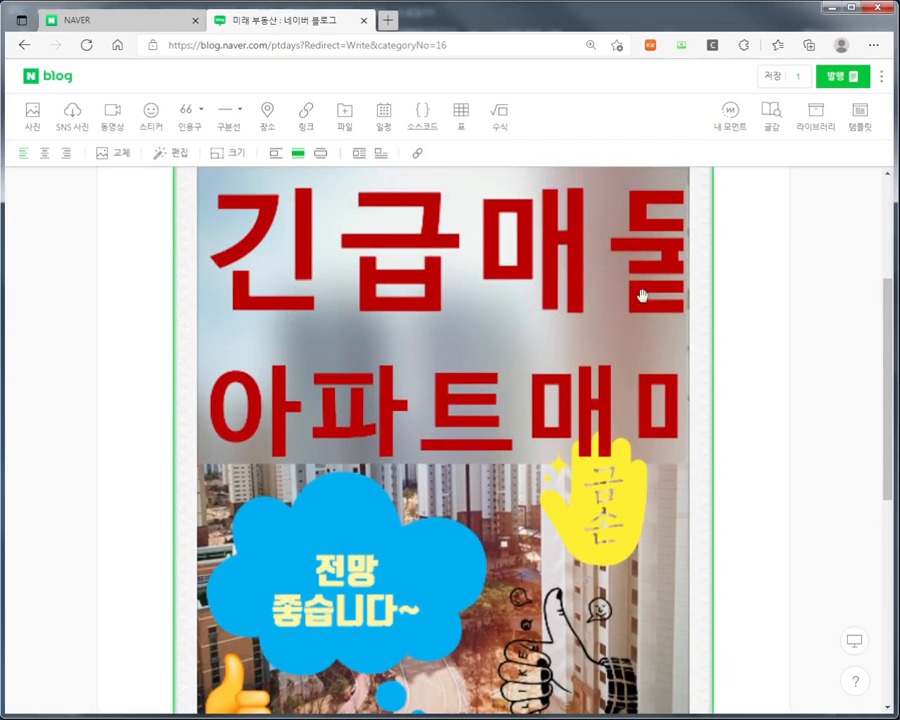
# Step: Reopen the decorated photo in the photo editor, view its text options and complete the editing without adding anything
pyautogui.doubleClick(475, 303)
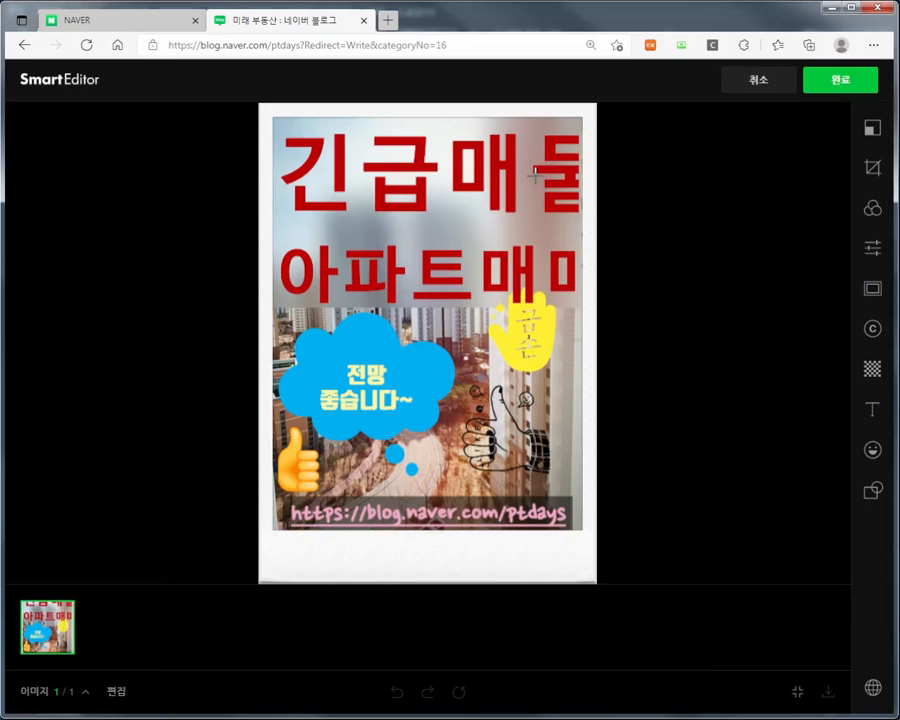
pyautogui.click(869, 410)
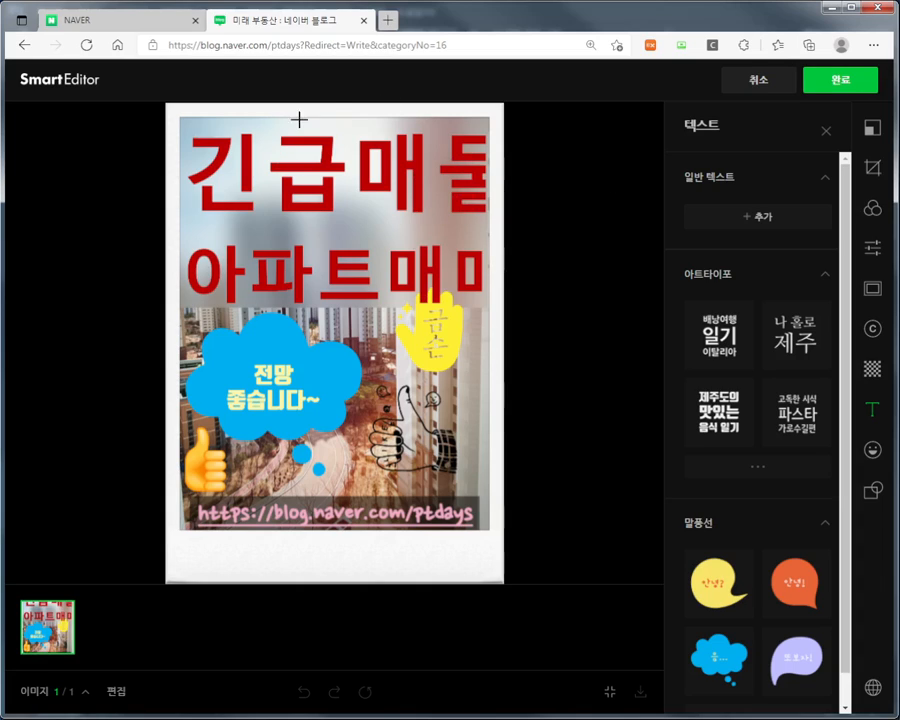
pyautogui.click(818, 84)
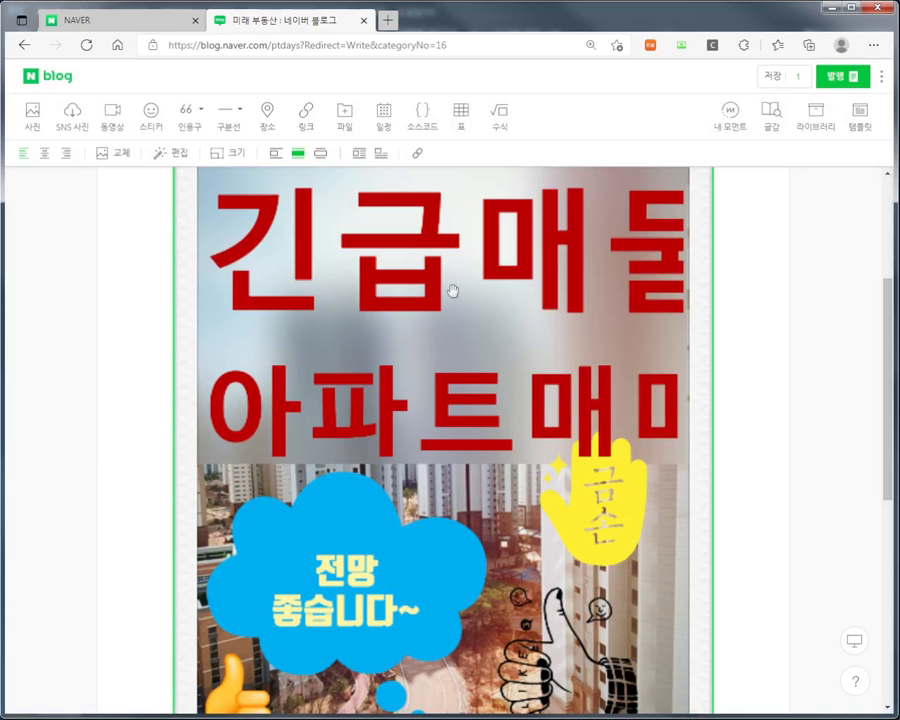
# Step: Shrink the decorated photo in the post proportionally from its corner to slightly more than half the document width
pyautogui.scroll(3, 566, 394)
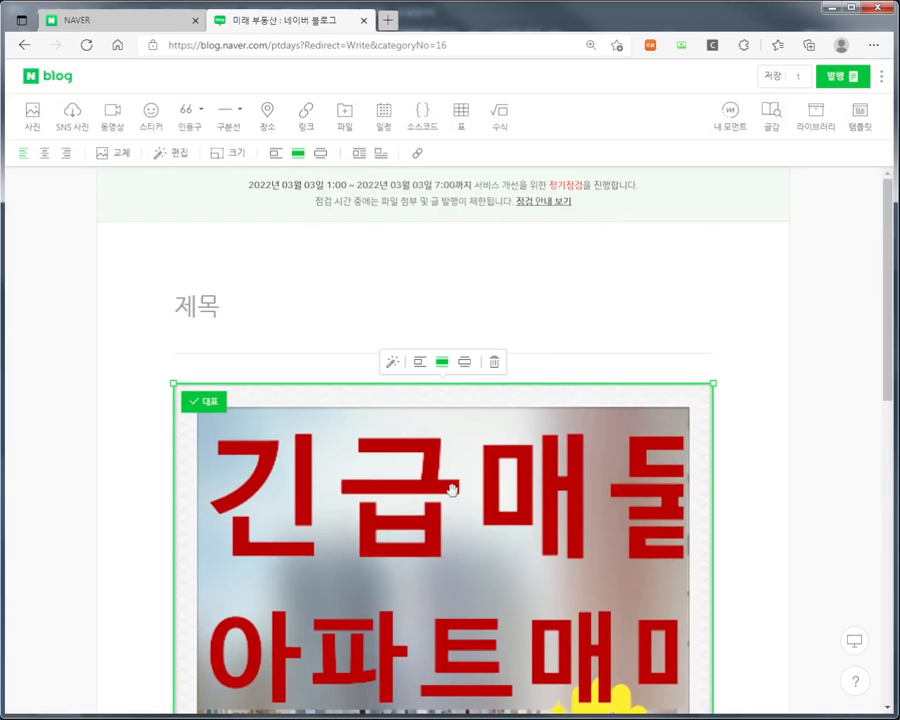
pyautogui.scroll(-6, 452, 489)
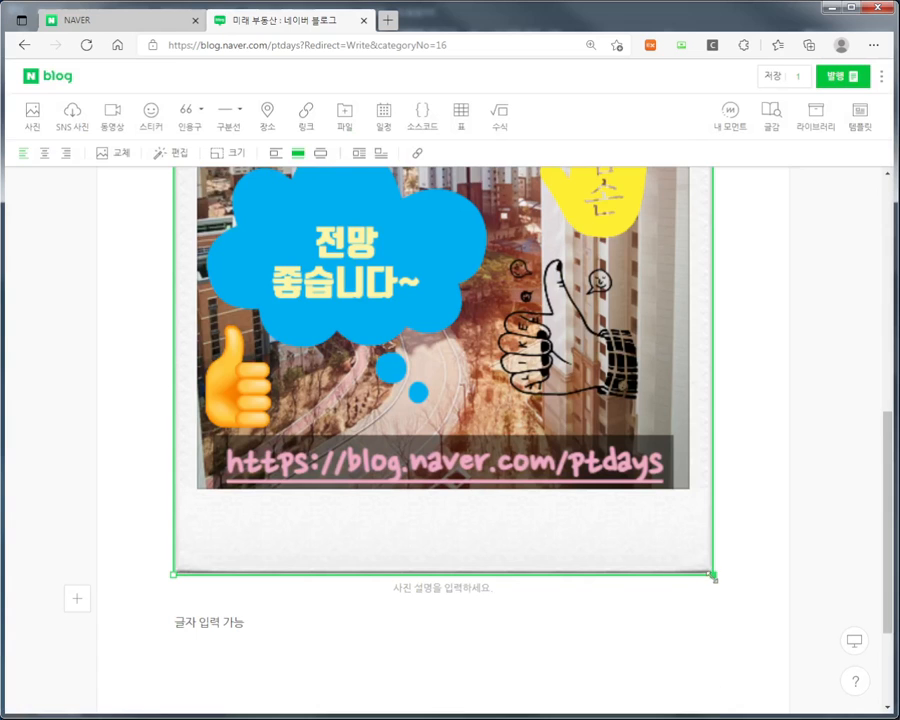
pyautogui.moveTo(712, 576); pyautogui.dragTo(444, 360)
pyautogui.scroll(3, 465, 500)
pyautogui.scroll(-2, 465, 560)
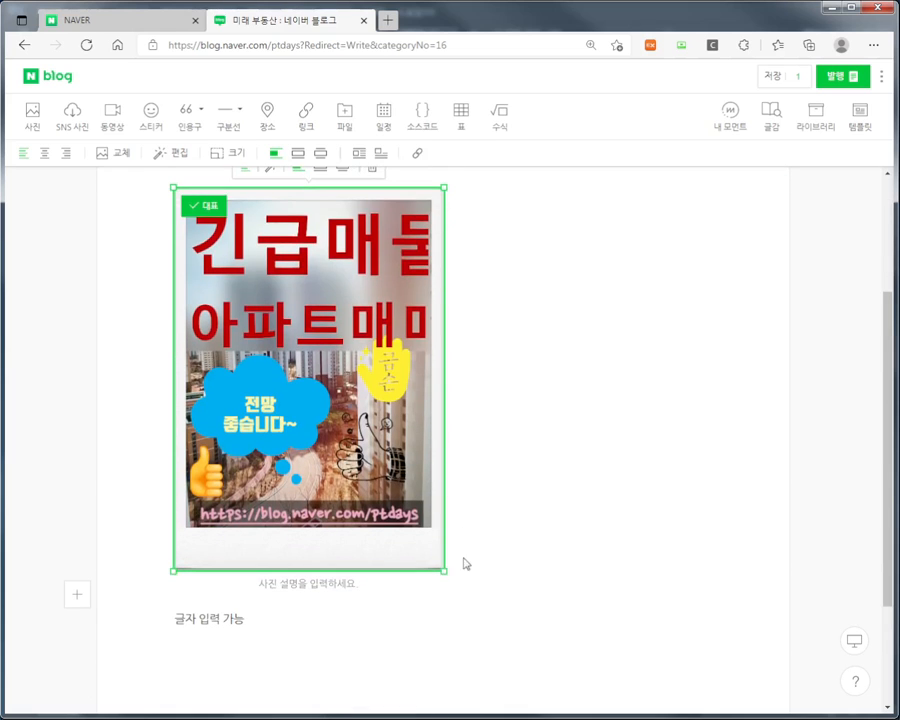
pyautogui.moveTo(447, 576); pyautogui.dragTo(460, 591)
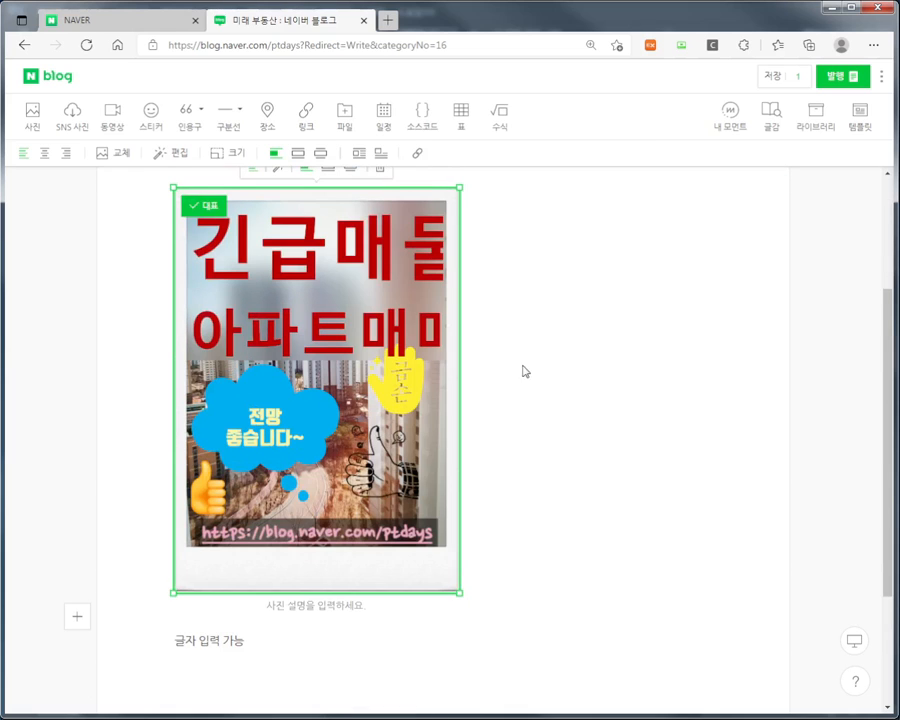
# Step: Enter "이미지 편집을 활용한 글쓰기" as the post title
pyautogui.scroll(2, 450, 320)
pyautogui.click(306, 258)
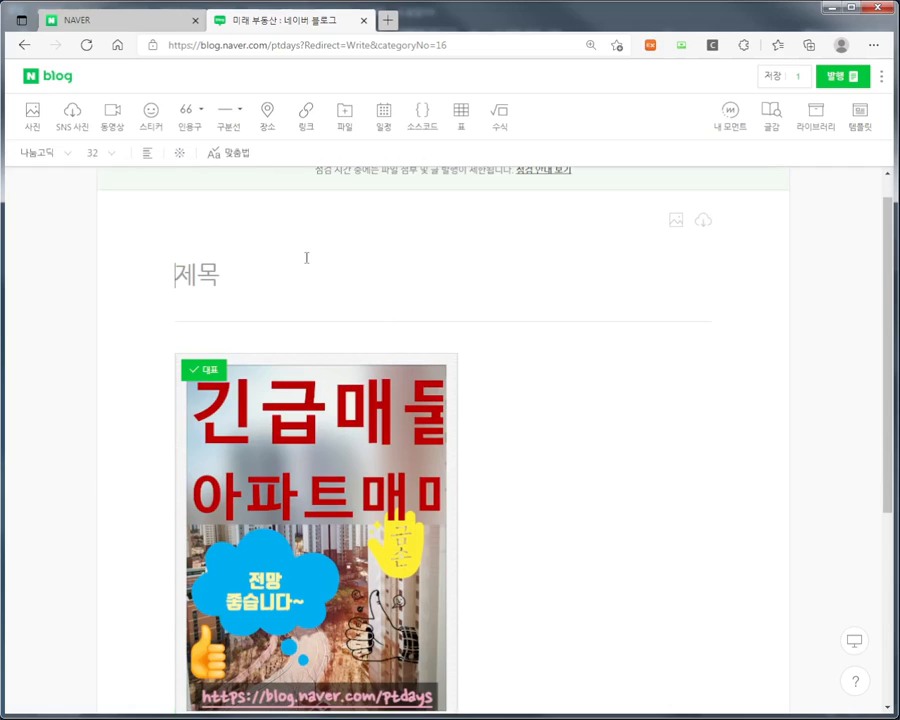
pyautogui.write('이미지 편집')
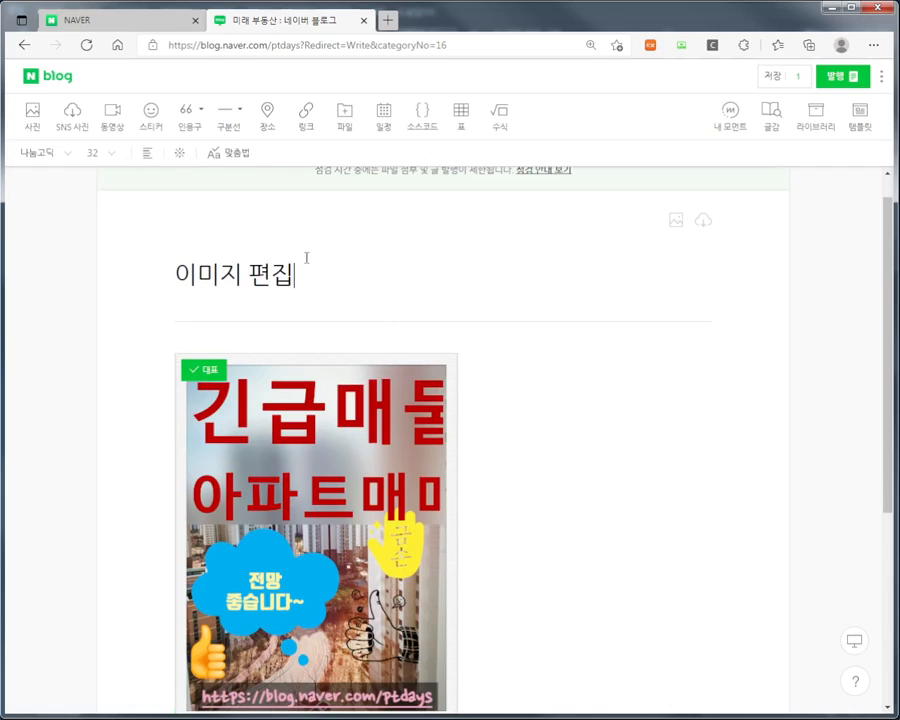
pyautogui.press('BackSpace')
pyautogui.press('BackSpace')
pyautogui.press('BackSpace')
pyautogui.write('을 활요ㅇ한 글쓰기')
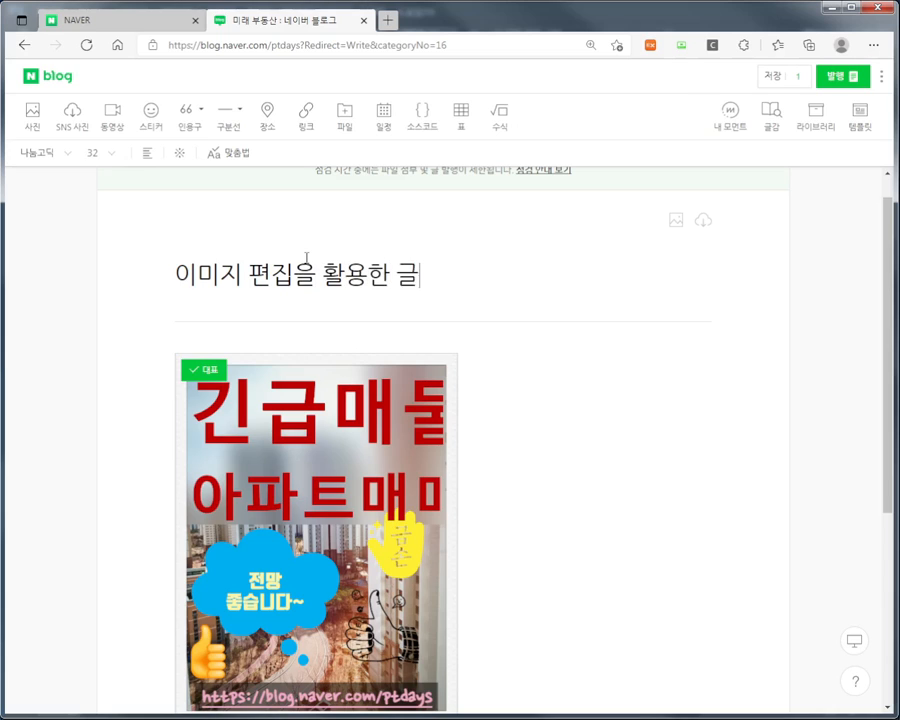
# Step: Check the post and publish it immediately in the 아파트매매 category, visible to everyone
pyautogui.scroll(-3, 403, 327)
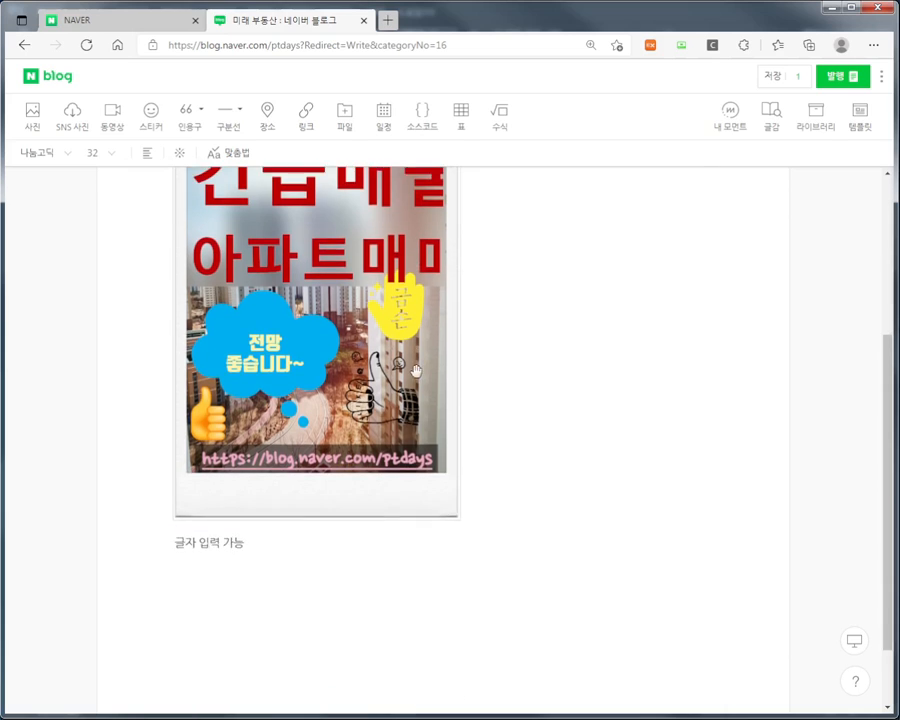
pyautogui.scroll(2, 403, 327)
pyautogui.click(843, 77)
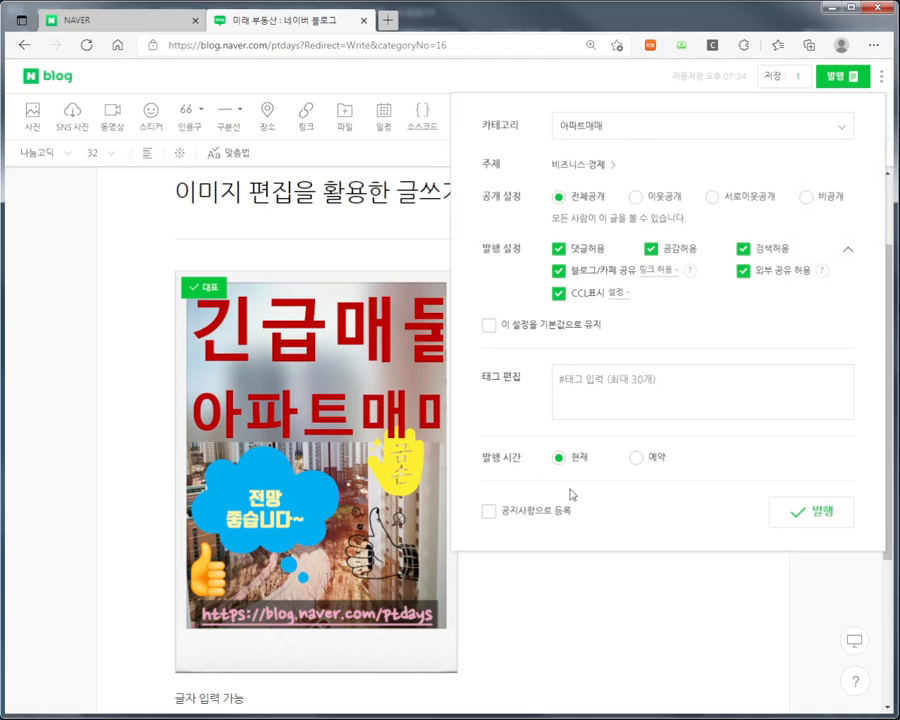
pyautogui.click(806, 511)
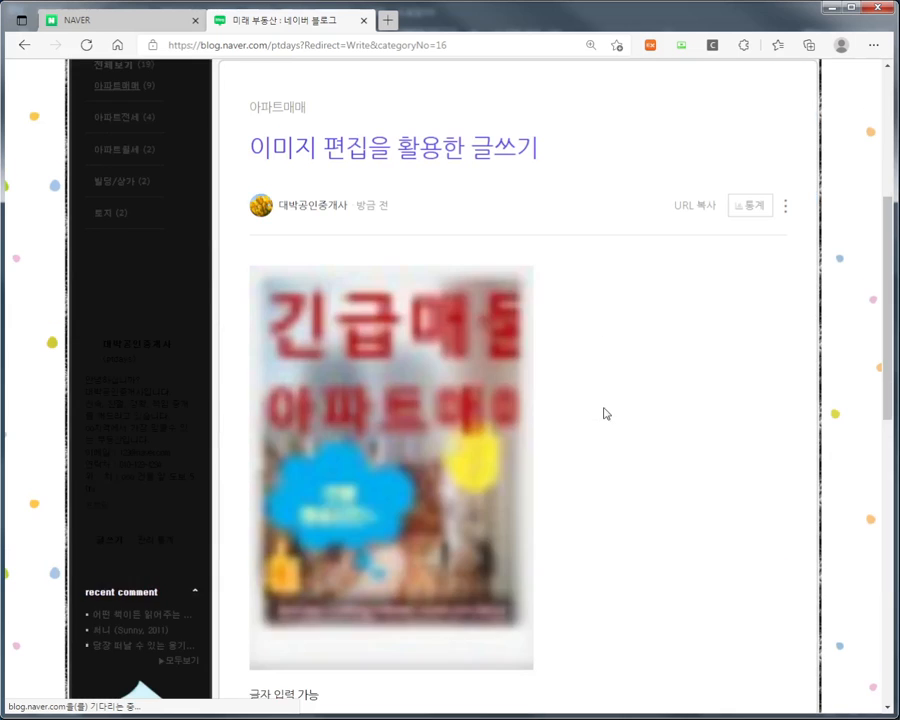
# Step: Open the 아파트매매 post list and compare the new post's text-decorated thumbnail with the neighbouring image and text-only entries
pyautogui.scroll(2, 323, 347)
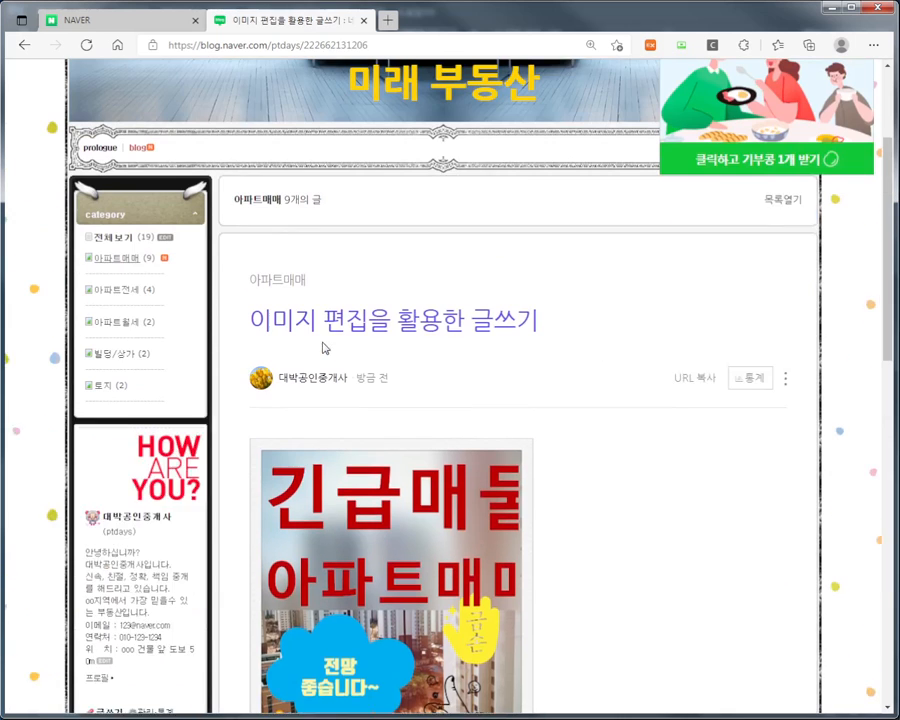
pyautogui.click(100, 282)
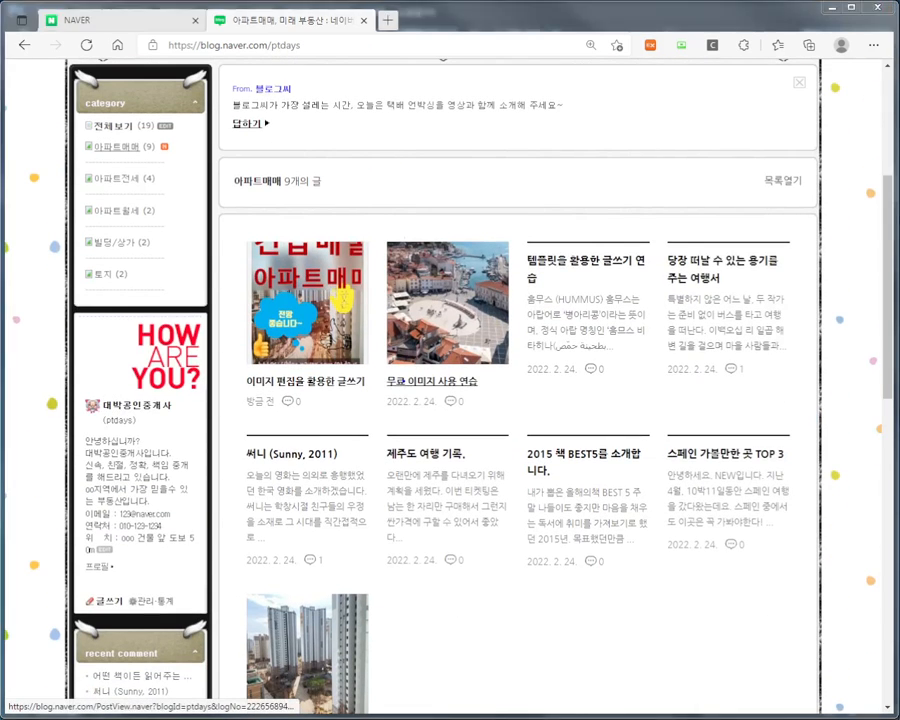
pyautogui.moveTo(383, 236); pyautogui.dragTo(517, 370)
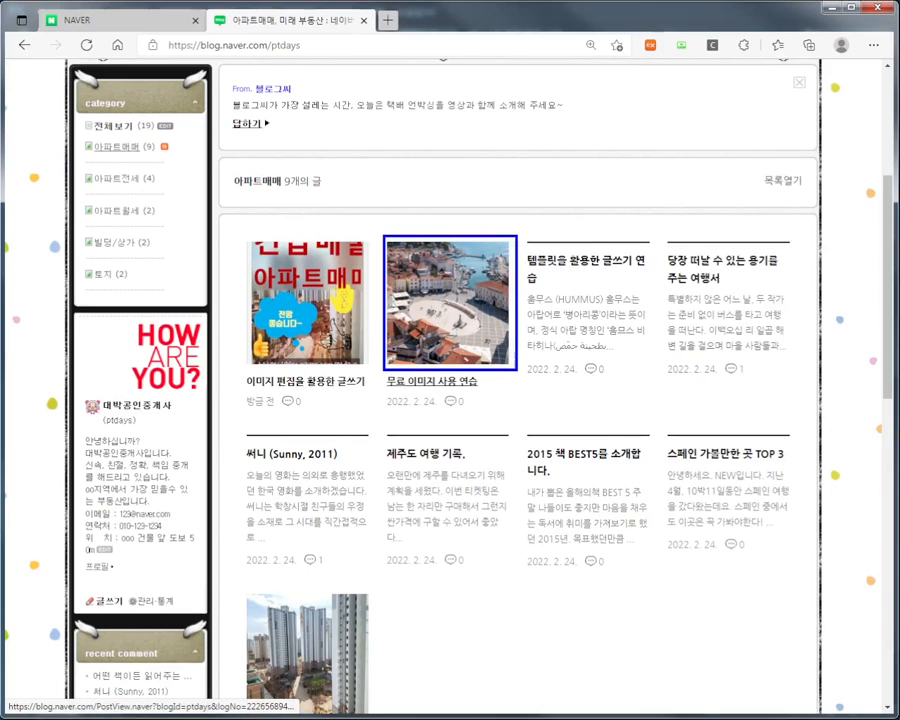
pyautogui.moveTo(237, 231); pyautogui.dragTo(375, 365)
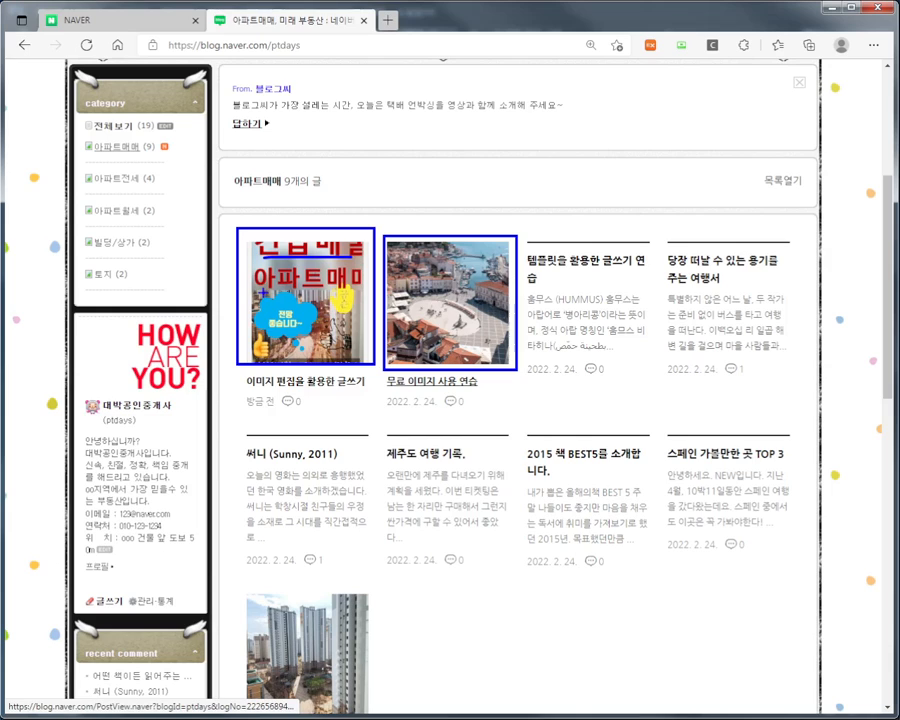
pyautogui.moveTo(258, 295); pyautogui.dragTo(352, 294)
pyautogui.moveTo(527, 232)
pyautogui.mouseDown()
pyautogui.moveTo(606, 320)
pyautogui.moveTo(636, 373)
pyautogui.mouseUp()
pyautogui.moveTo(674, 241); pyautogui.dragTo(758, 353)
pyautogui.moveTo(260, 291); pyautogui.dragTo(355, 290)
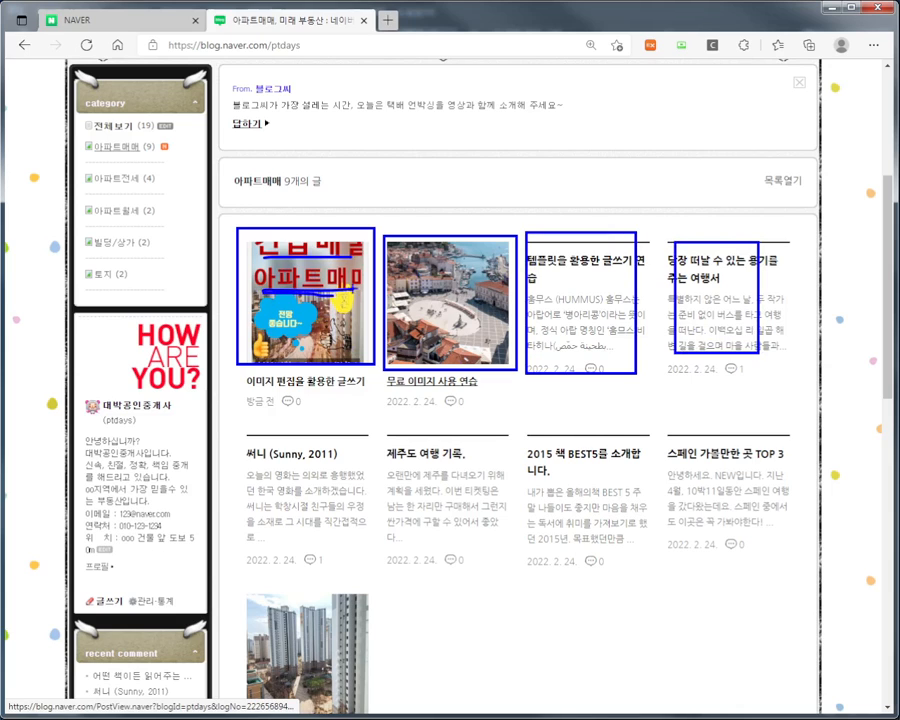
pyautogui.moveTo(277, 259); pyautogui.dragTo(338, 260)
pyautogui.moveTo(278, 295); pyautogui.dragTo(317, 296)
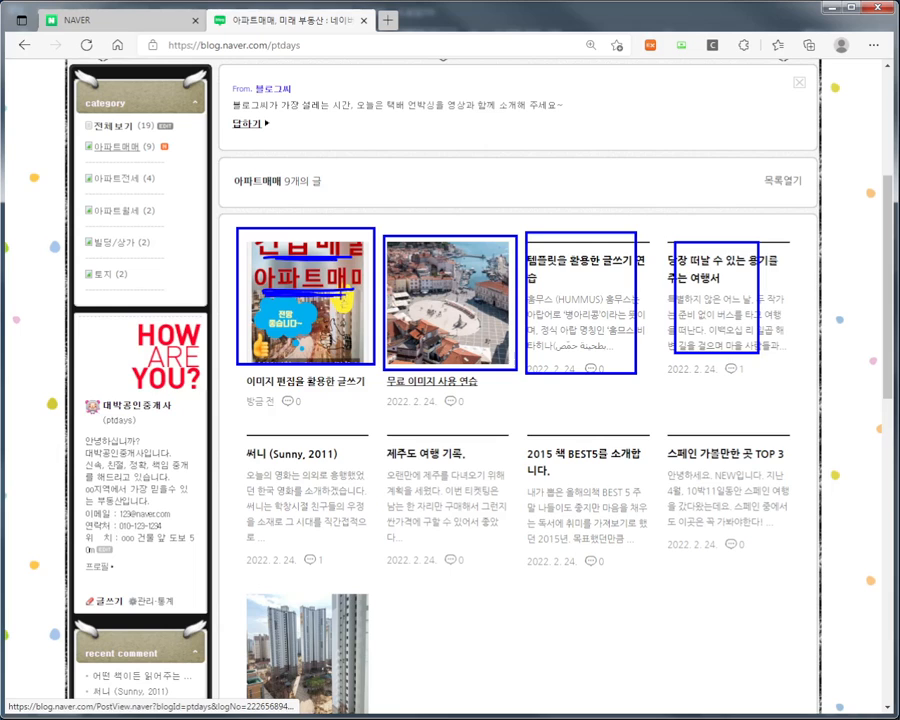
pyautogui.moveTo(300, 343); pyautogui.dragTo(297, 335)
pyautogui.press('Escape')
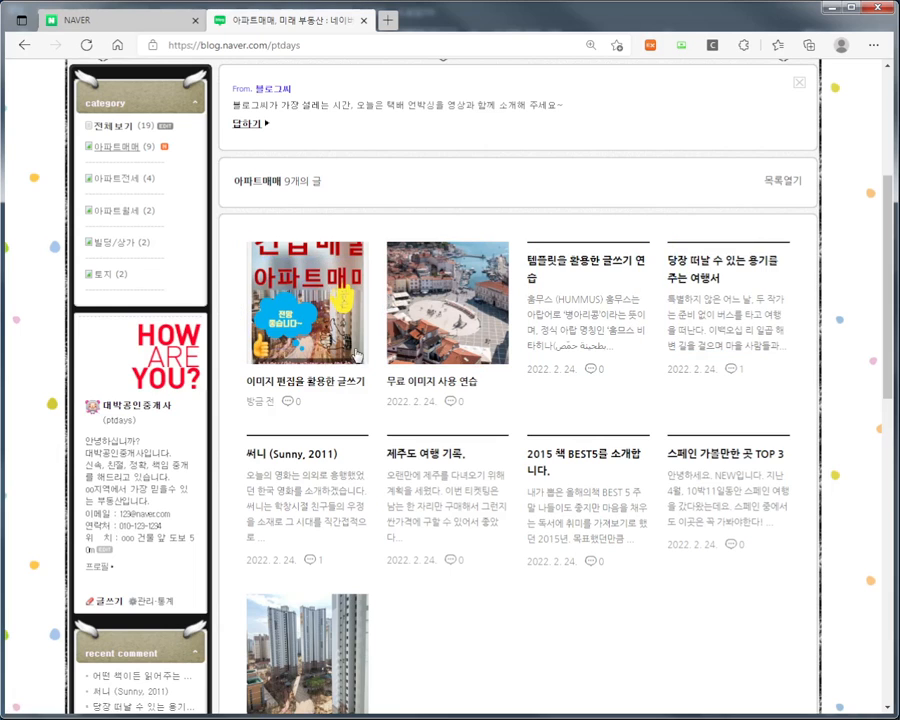
# Step: Open the post "이미지 편집을 활용한 글쓰기" from its thumbnail and review which part of the photo serves as the thumbnail
pyautogui.click(303, 321)
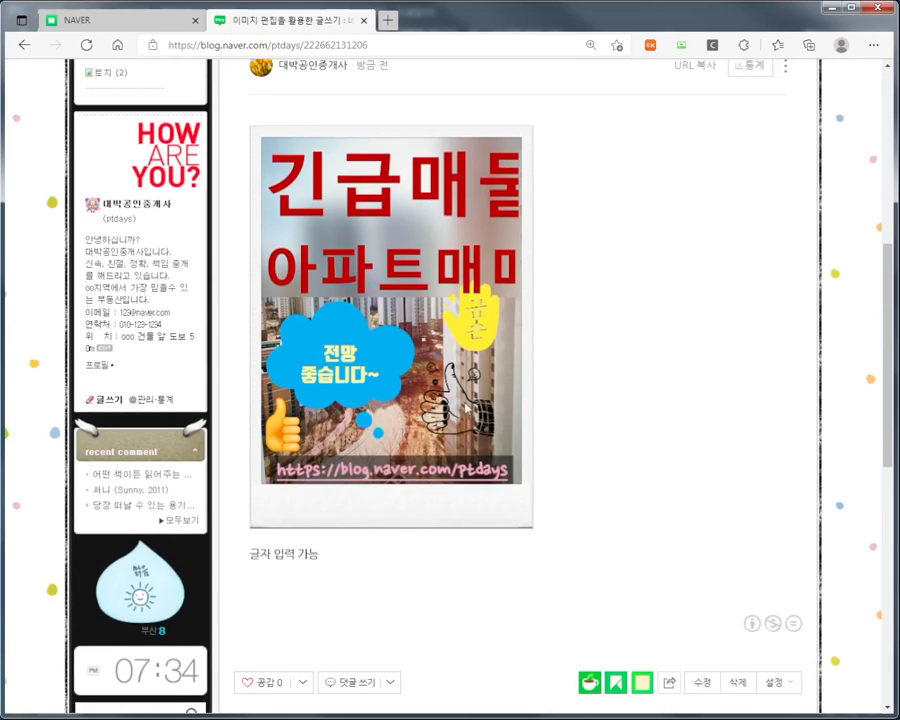
pyautogui.scroll(2, 282, 405)
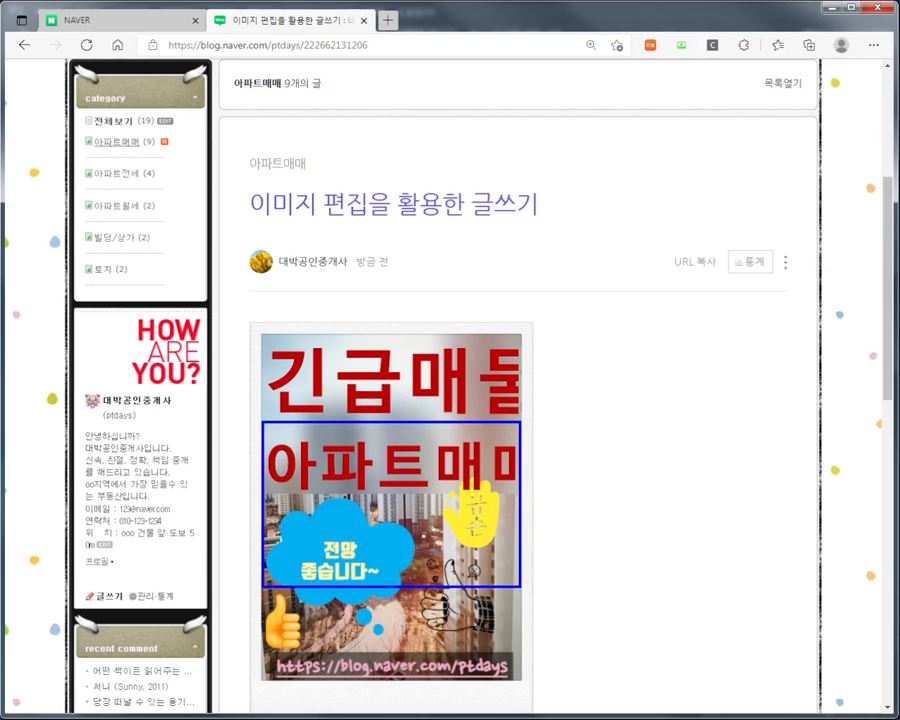
pyautogui.scroll(3, 200, 208)
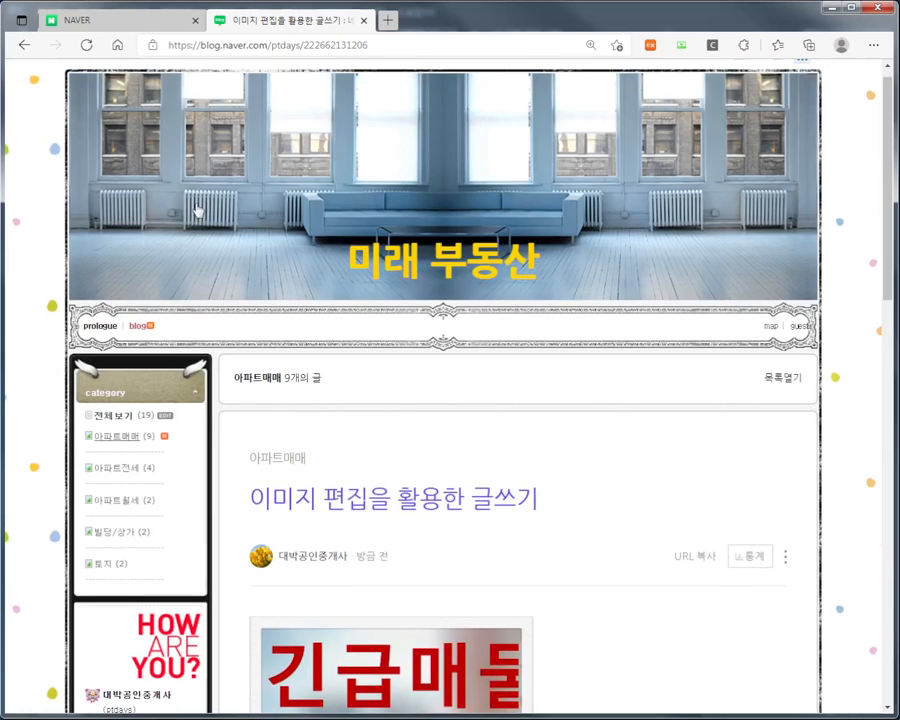
# Step: Return to the blog's post list and examine how the new post's thumbnail is cropped compared with the other entries in its row
pyautogui.click(134, 328)
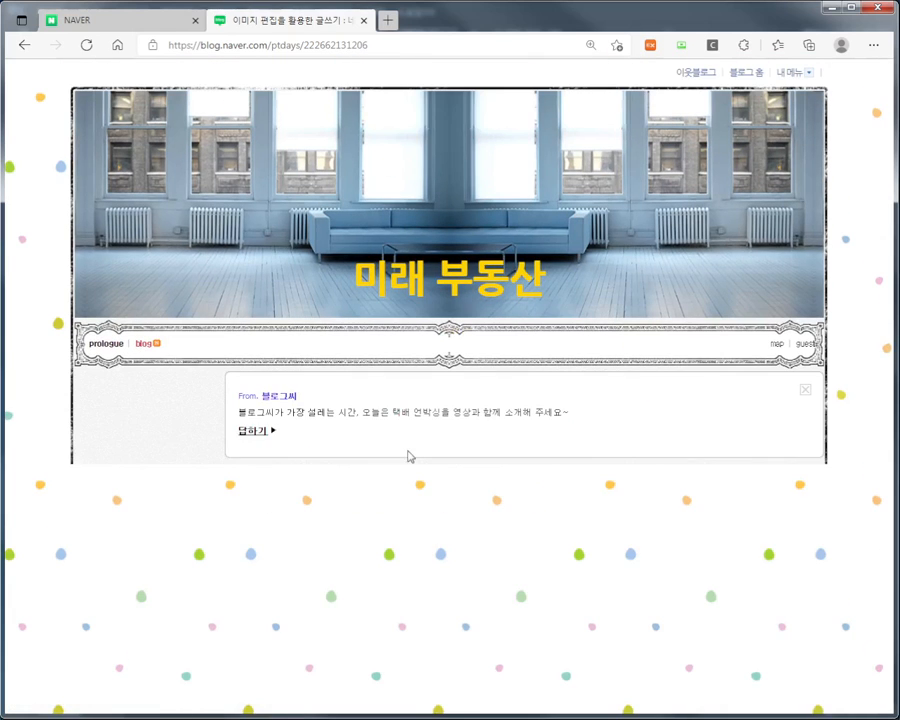
pyautogui.scroll(-3, 400, 450)
pyautogui.scroll(-1, 368, 491)
pyautogui.scroll(1, 366, 484)
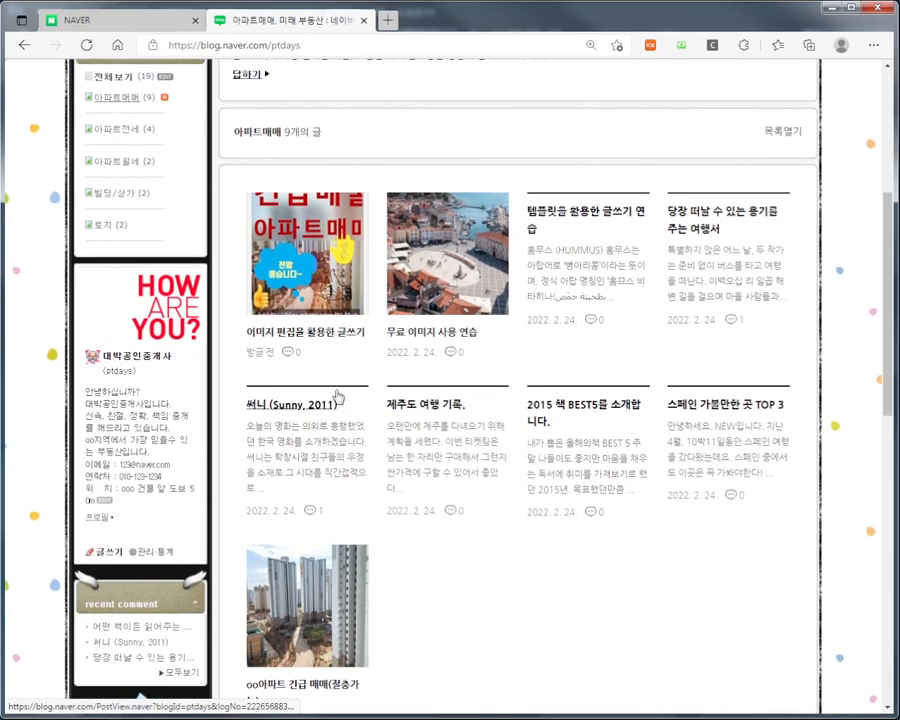
pyautogui.moveTo(248, 186); pyautogui.dragTo(367, 205)
pyautogui.moveTo(248, 307); pyautogui.dragTo(365, 328)
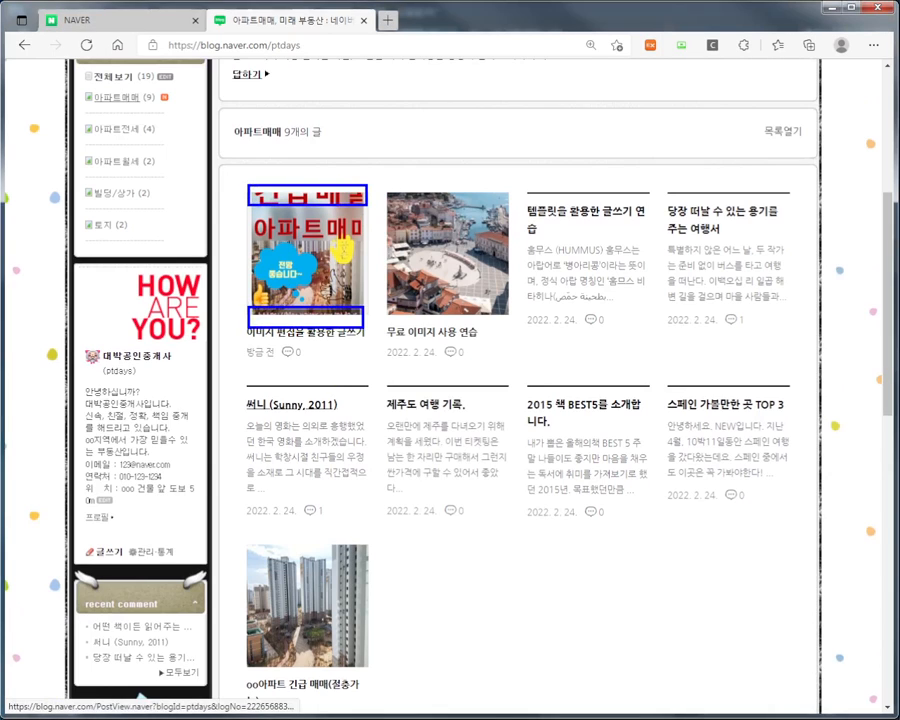
pyautogui.moveTo(251, 219); pyautogui.dragTo(366, 285)
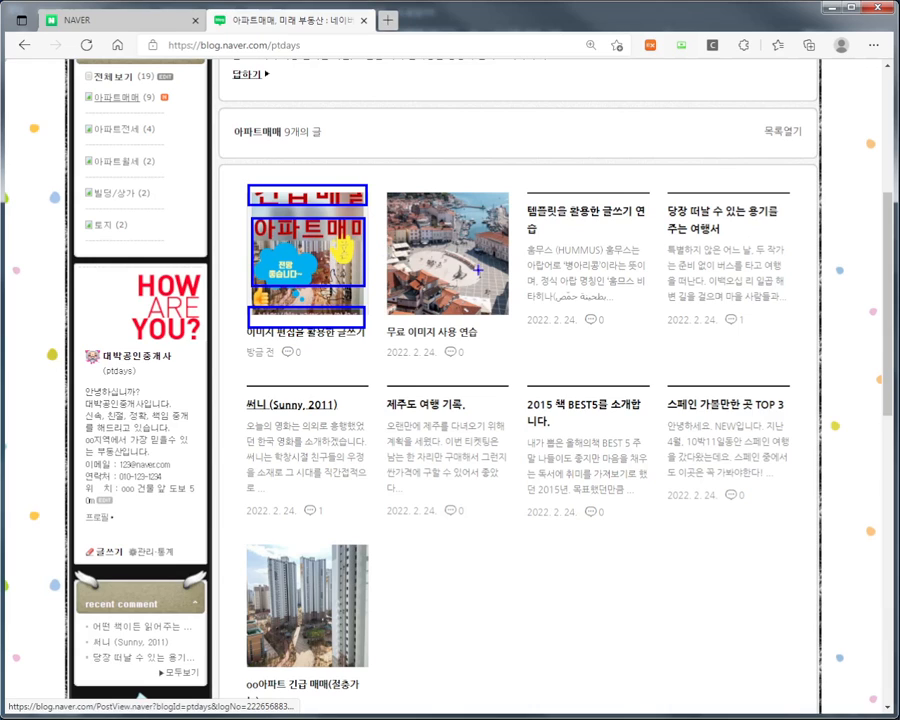
pyautogui.moveTo(478, 270)
pyautogui.mouseDown()
pyautogui.moveTo(412, 242)
pyautogui.moveTo(468, 224)
pyautogui.moveTo(484, 262)
pyautogui.mouseUp()
pyautogui.moveTo(582, 232)
pyautogui.mouseDown()
pyautogui.moveTo(552, 281)
pyautogui.moveTo(607, 275)
pyautogui.mouseUp()
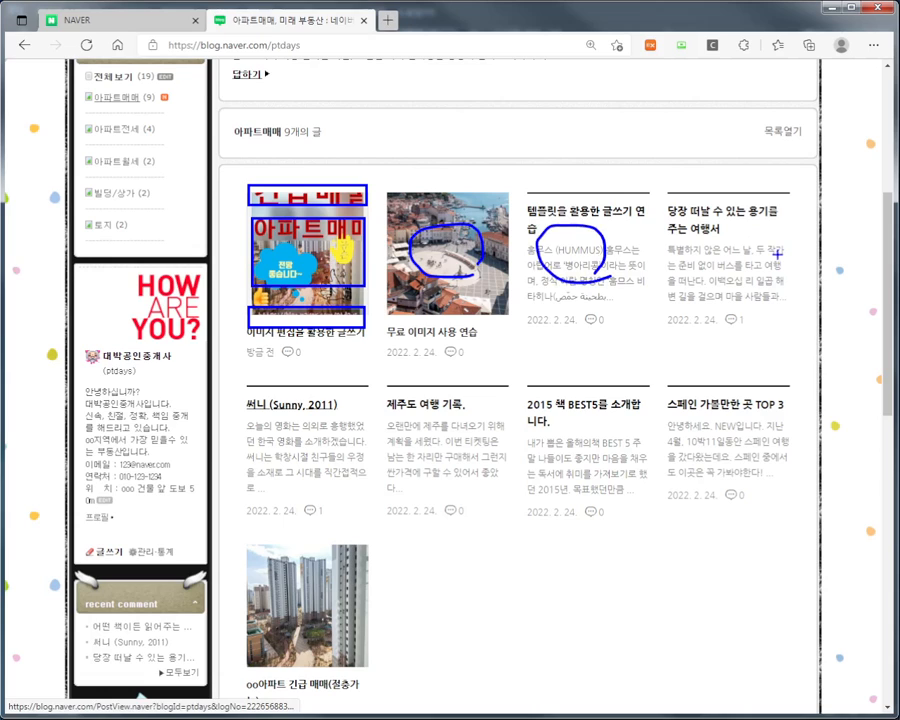
pyautogui.moveTo(742, 212)
pyautogui.mouseDown()
pyautogui.moveTo(700, 255)
pyautogui.moveTo(752, 272)
pyautogui.mouseUp()
pyautogui.moveTo(547, 236); pyautogui.dragTo(600, 262)
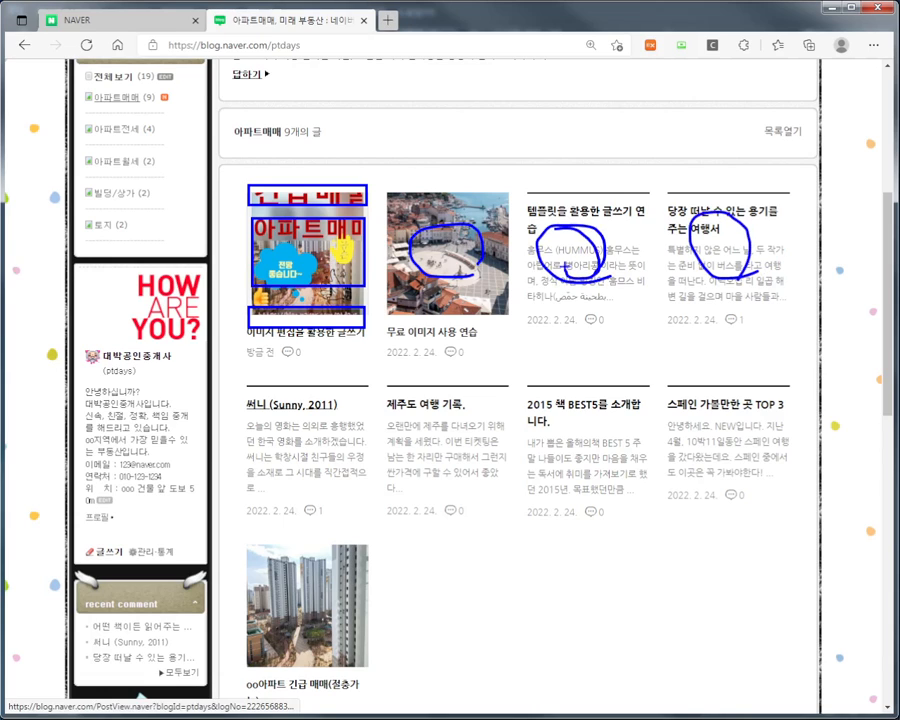
pyautogui.moveTo(470, 225)
pyautogui.mouseDown()
pyautogui.moveTo(420, 262)
pyautogui.moveTo(488, 240)
pyautogui.moveTo(440, 232)
pyautogui.mouseUp()
pyautogui.moveTo(738, 228); pyautogui.dragTo(768, 262)
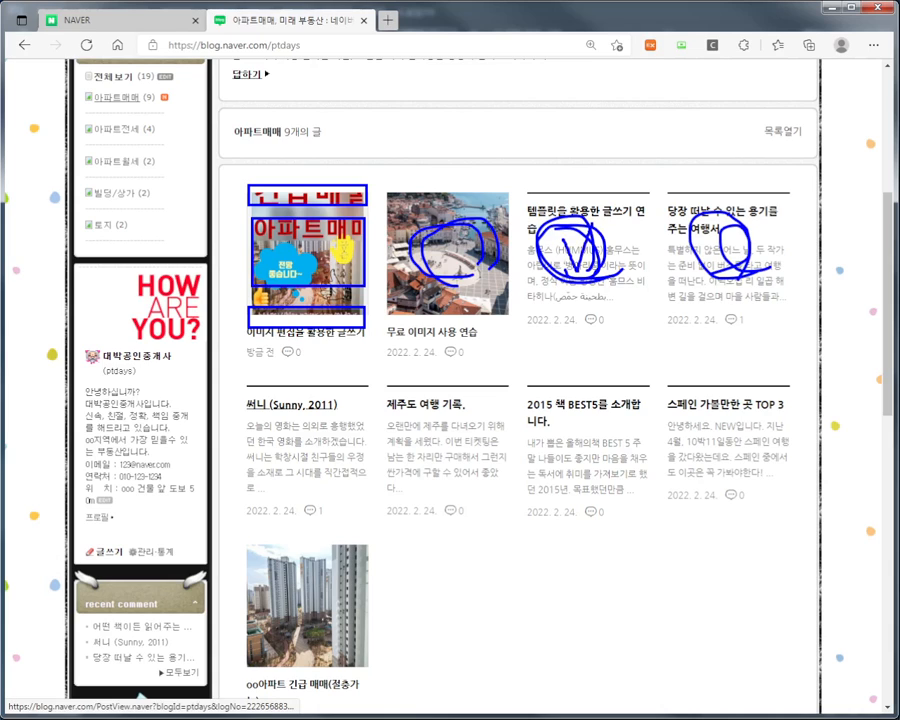
pyautogui.moveTo(575, 245); pyautogui.dragTo(600, 212)
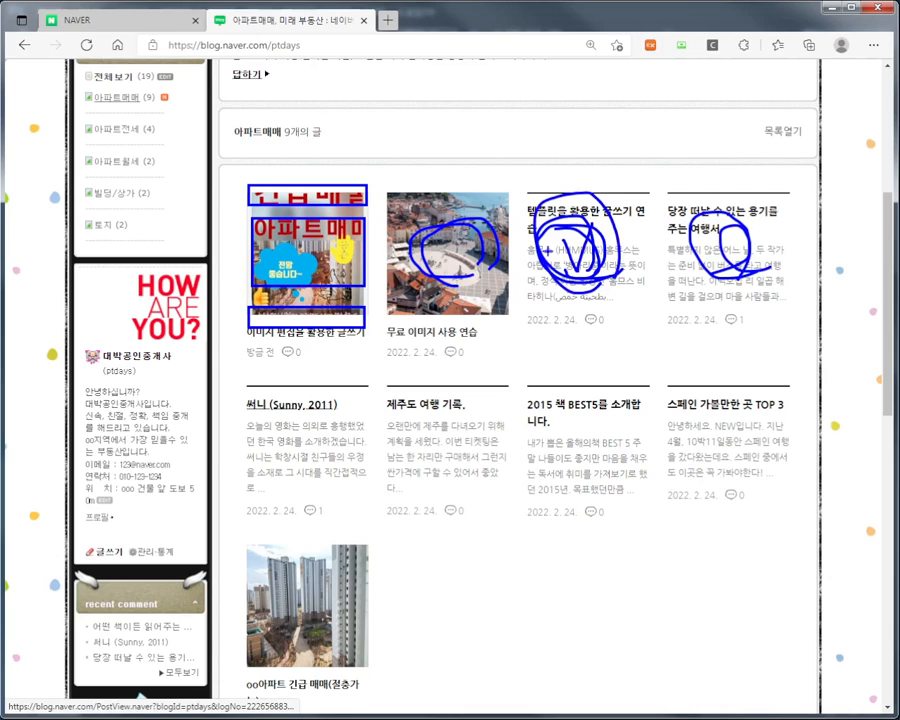
pyautogui.press('Escape')
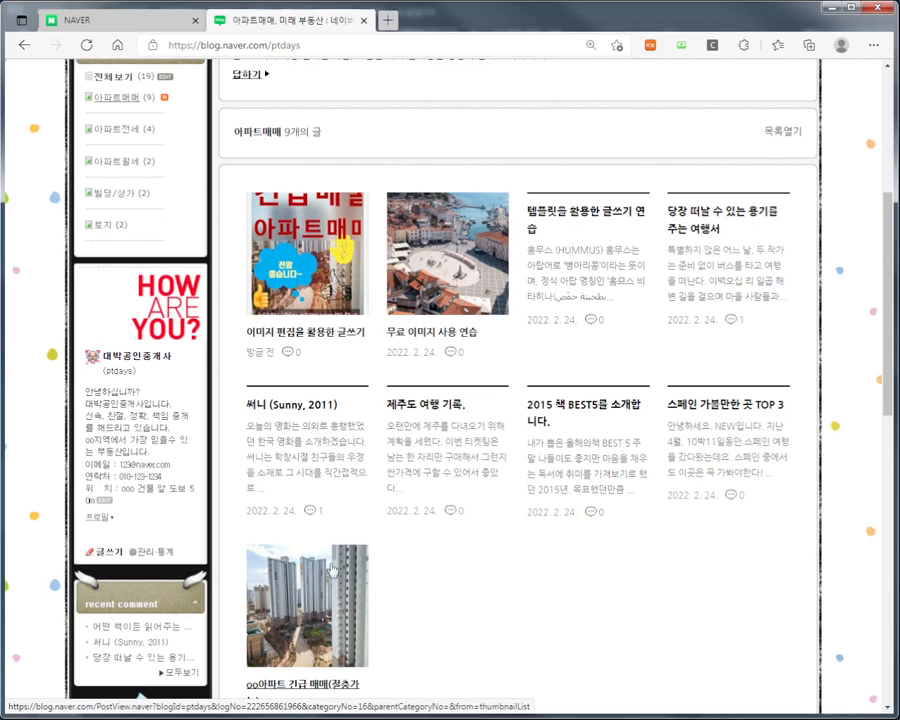
# Step: Compare the thumbnail of the "oo아파트 긴급 매매" post with those of the two newest image posts
pyautogui.hotkey('ctrl', '2')
pyautogui.moveTo(236, 530)
pyautogui.mouseDown()
pyautogui.moveTo(292, 626)
pyautogui.moveTo(375, 671)
pyautogui.mouseUp()
pyautogui.moveTo(384, 190)
pyautogui.mouseDown()
pyautogui.moveTo(470, 318)
pyautogui.moveTo(506, 325)
pyautogui.mouseUp()
pyautogui.moveTo(239, 181); pyautogui.dragTo(369, 325)
pyautogui.moveTo(345, 370)
pyautogui.mouseDown()
pyautogui.moveTo(264, 195)
pyautogui.moveTo(405, 305)
pyautogui.mouseUp()
pyautogui.press('Escape')
pyautogui.scroll(4, 335, 290)
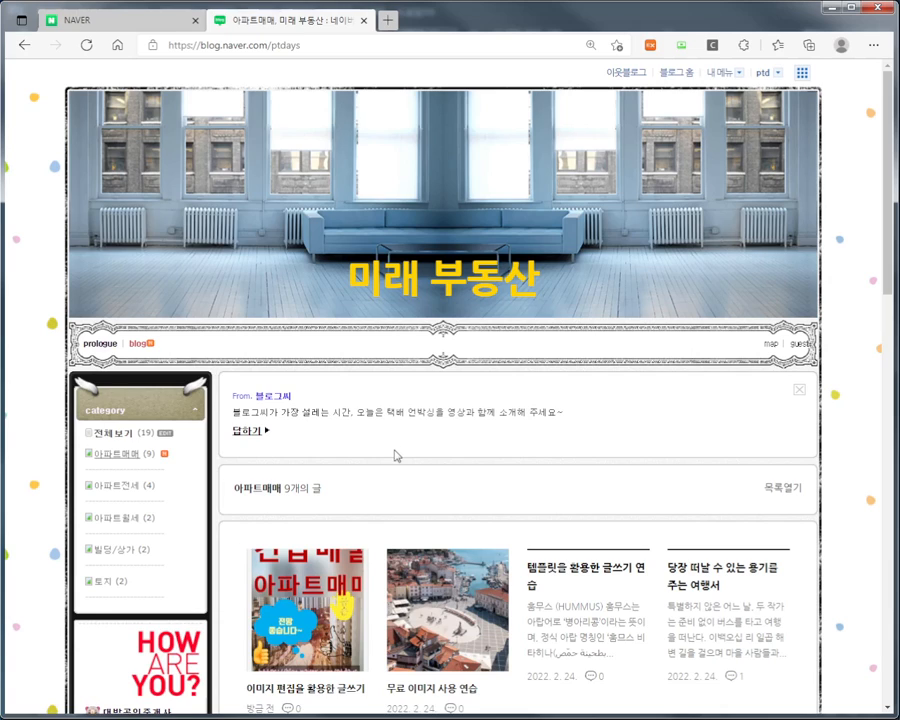
pyautogui.scroll(-5, 298, 448)
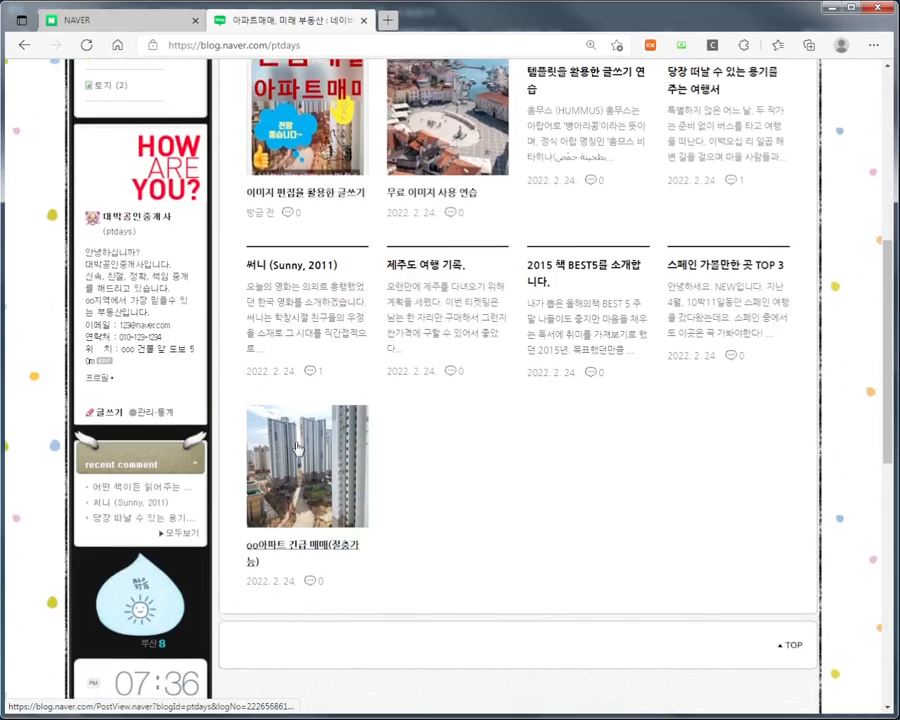
pyautogui.scroll(-2, 298, 448)
pyautogui.scroll(-4, 196, 516)
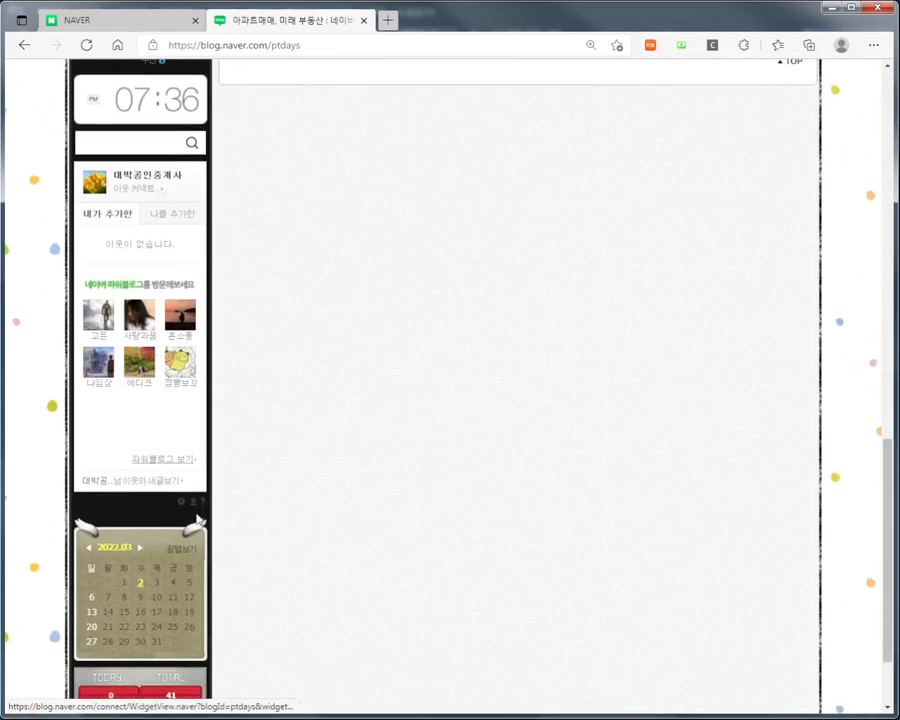
# Step: Look over the blog's sidebar widgets and the 아파트매매 post thumbnails beneath the 미래 부동산 banner
pyautogui.scroll(-1, 198, 520)
pyautogui.scroll(3, 198, 520)
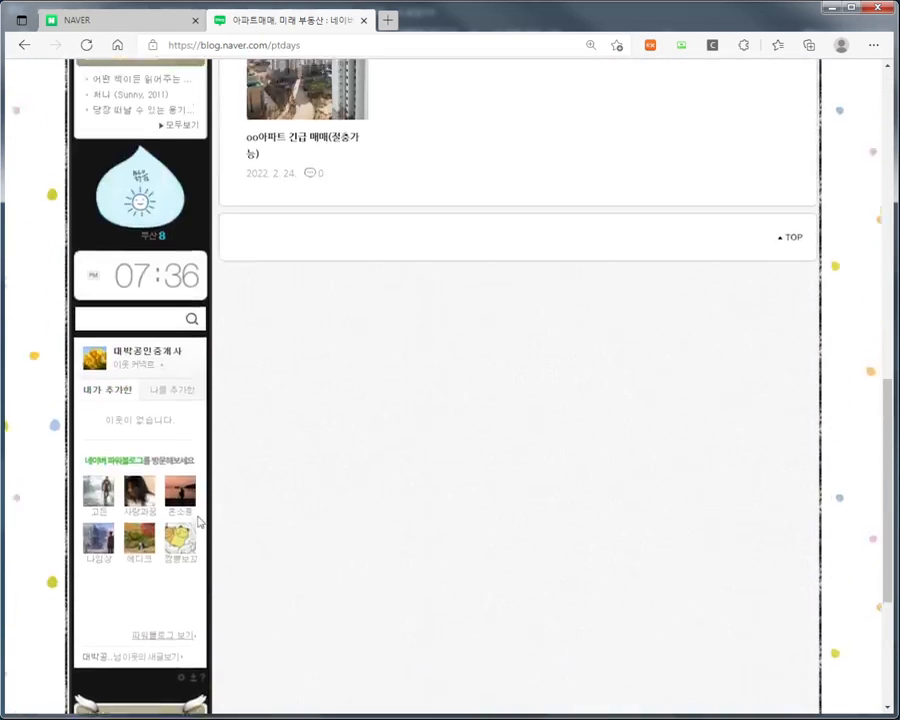
pyautogui.scroll(9, 198, 520)
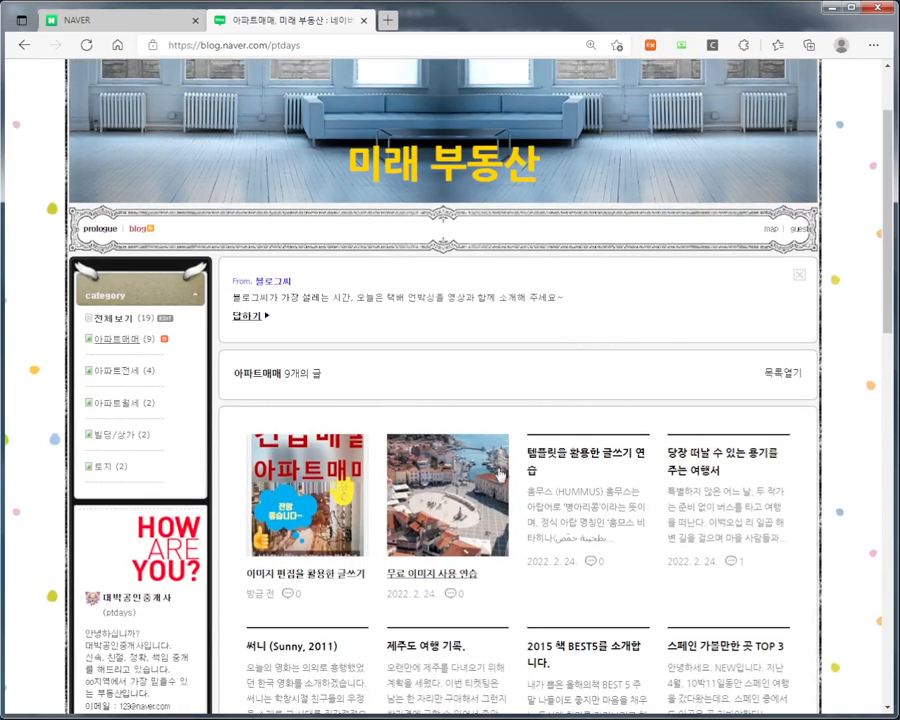
pyautogui.scroll(1, 496, 472)
pyautogui.scroll(-1, 484, 468)
pyautogui.scroll(1, 484, 468)
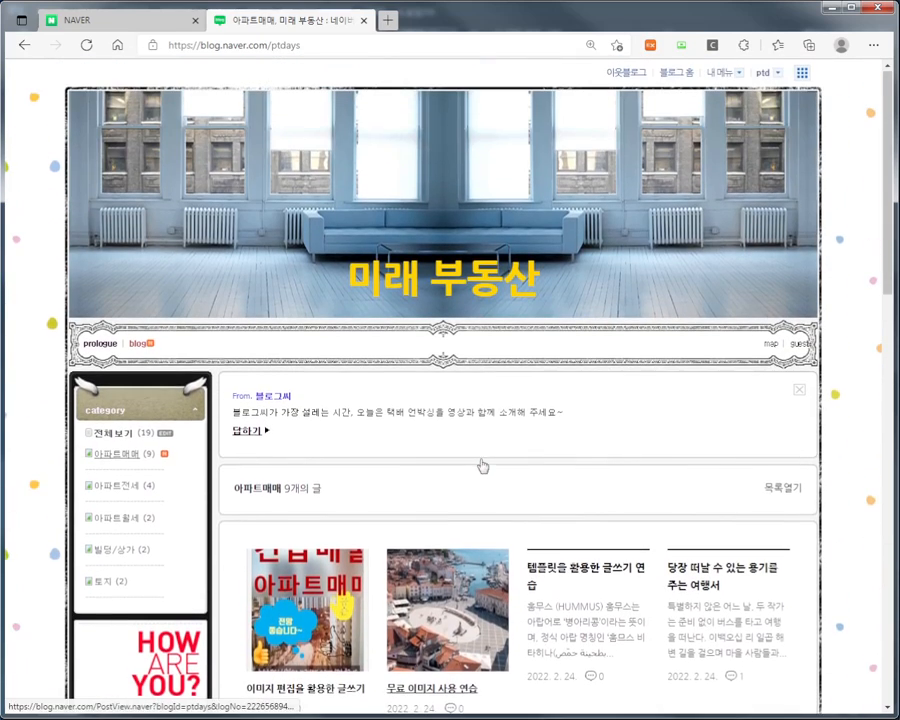
pyautogui.scroll(-1, 448, 432)
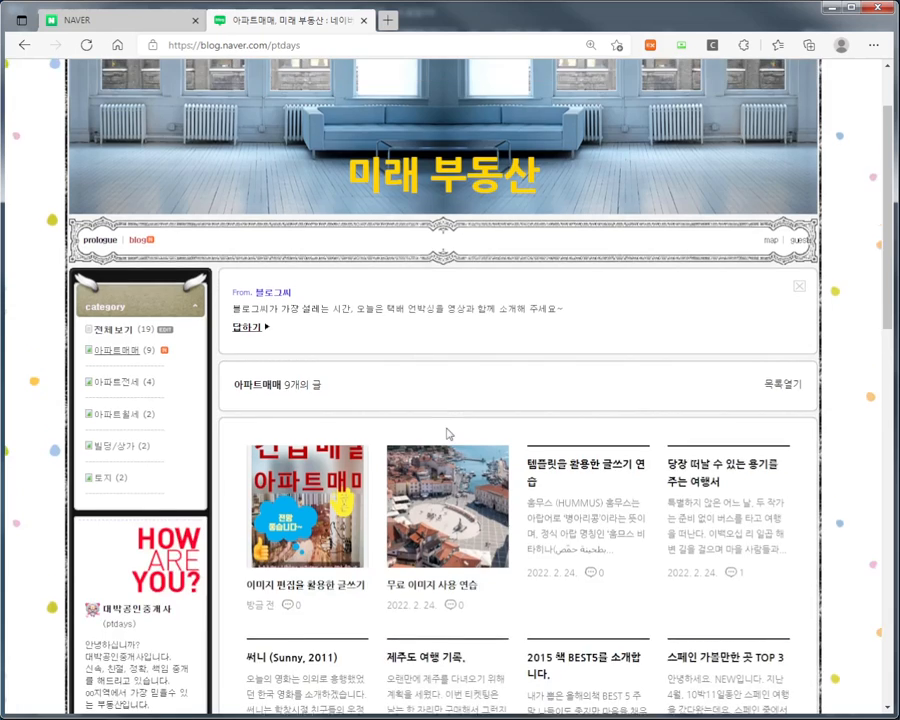
pyautogui.scroll(1, 447, 432)
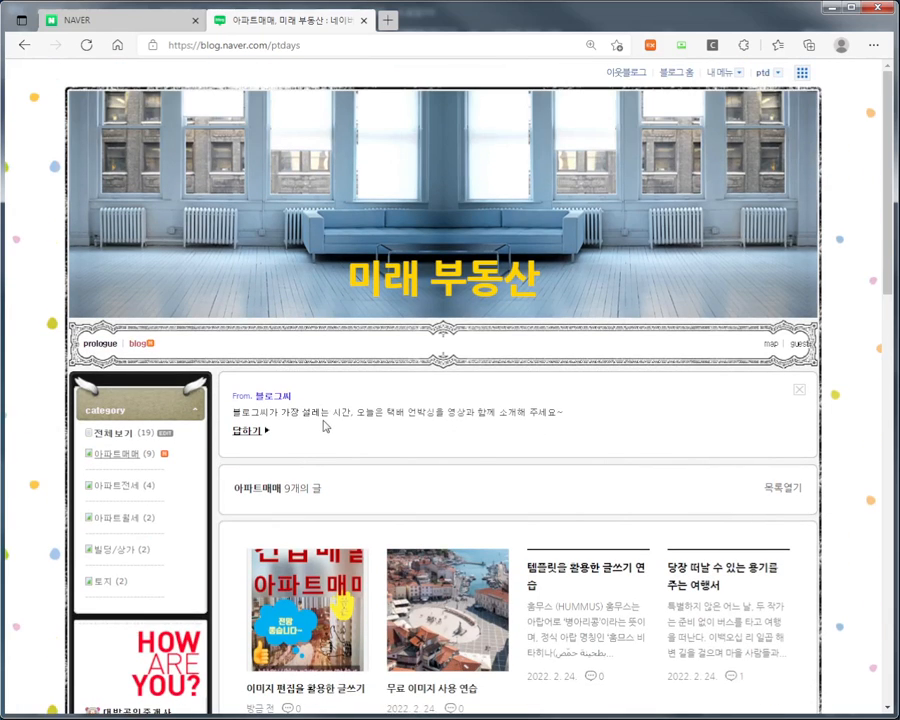
# Step: Open the blog's 이웃커넥트 page from its sidebar widget
pyautogui.scroll(-5, 323, 426)
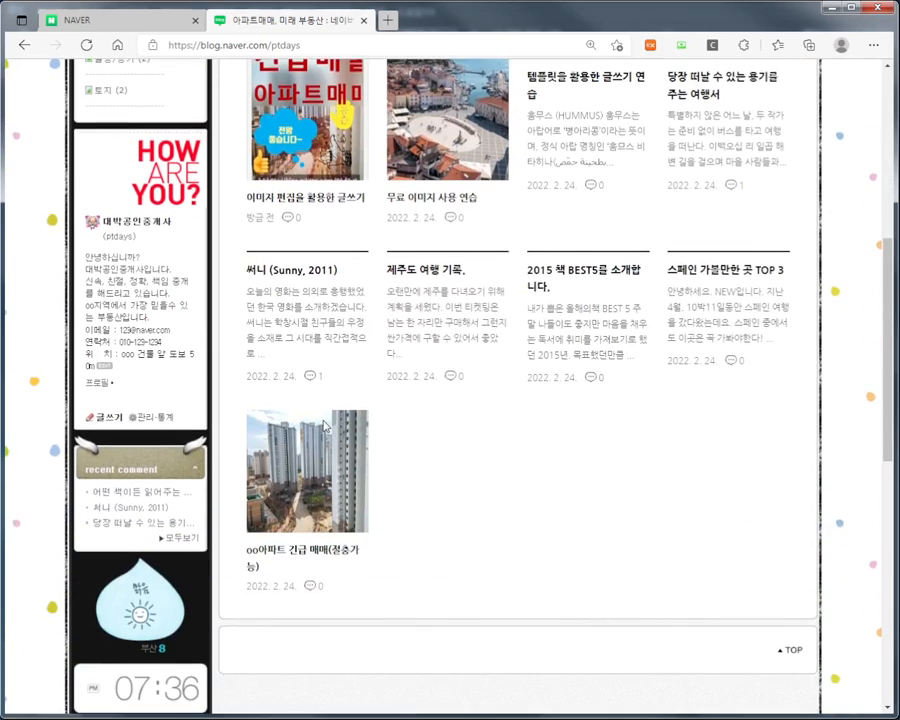
pyautogui.scroll(-3, 323, 426)
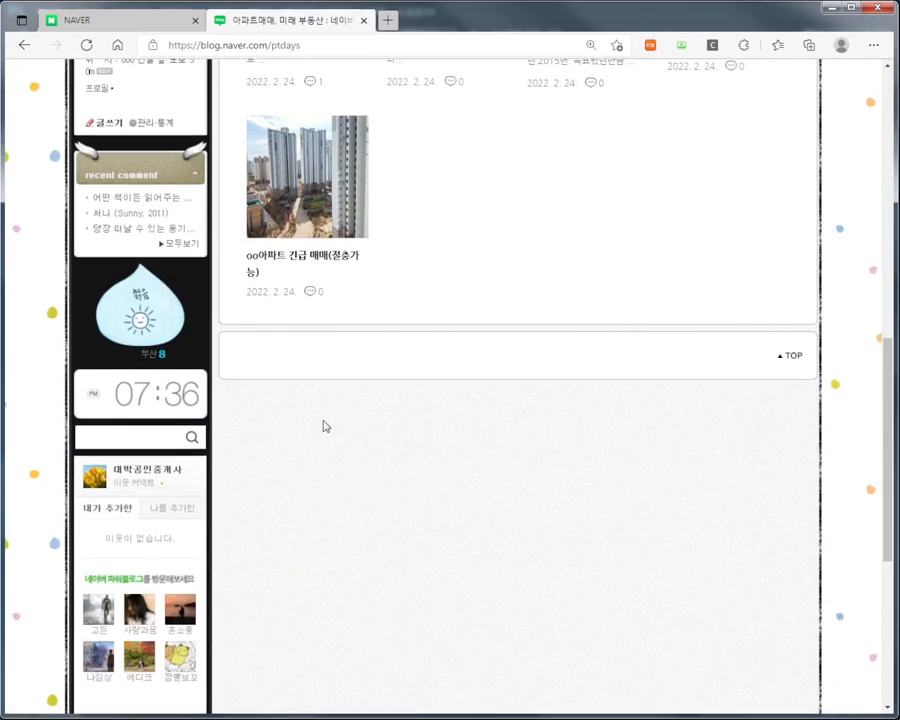
pyautogui.scroll(-2, 323, 426)
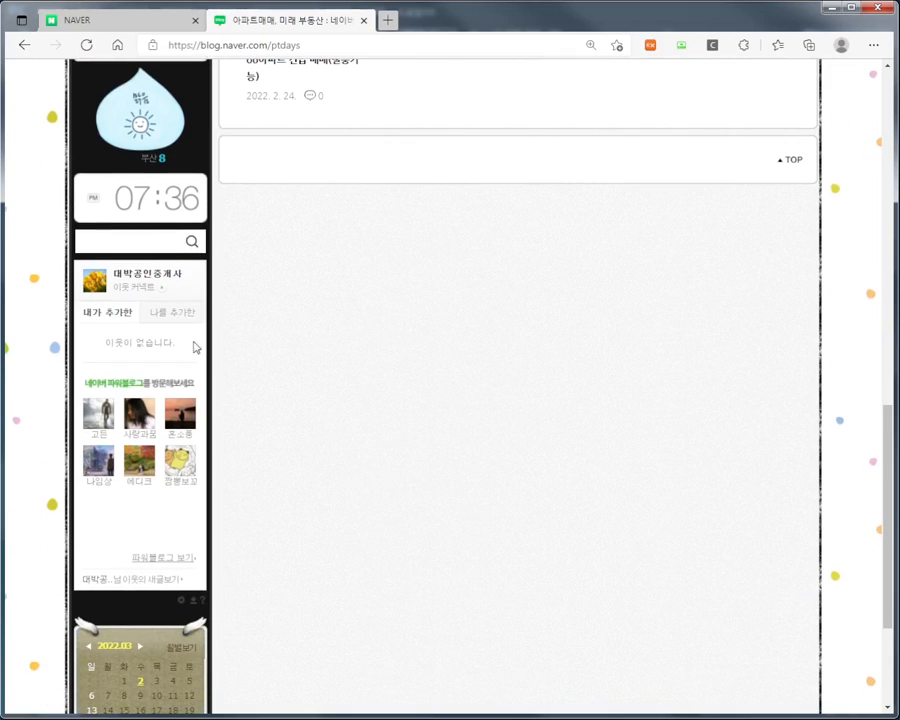
pyautogui.click(146, 292)
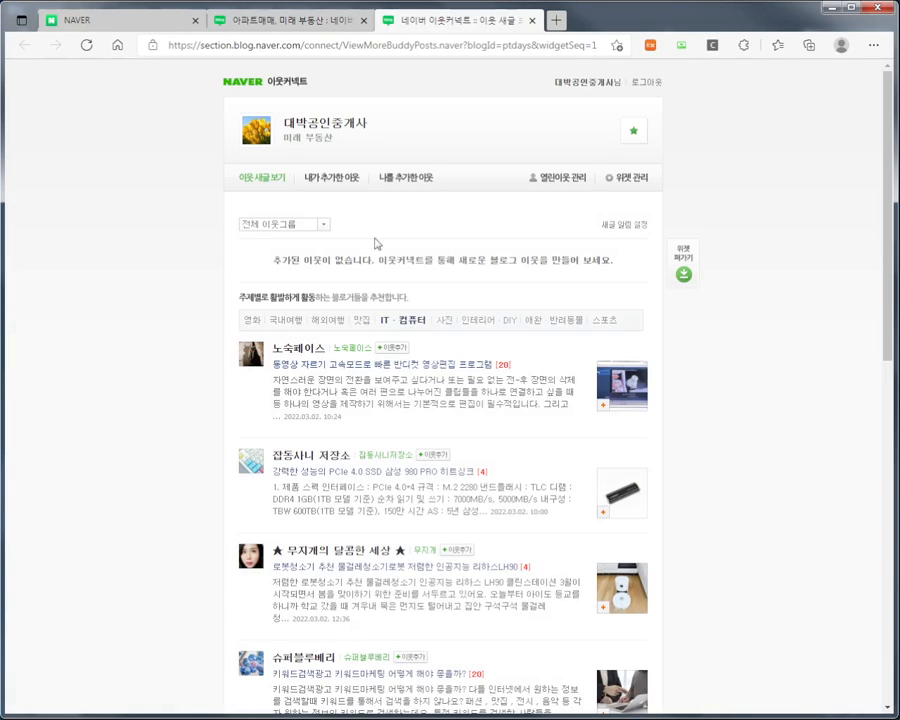
# Step: Review the 나를 추가한 이웃, 내가 추가한 이웃 and 열린이웃 관리 pages of 이웃커넥트, and close its browser tab
pyautogui.click(408, 182)
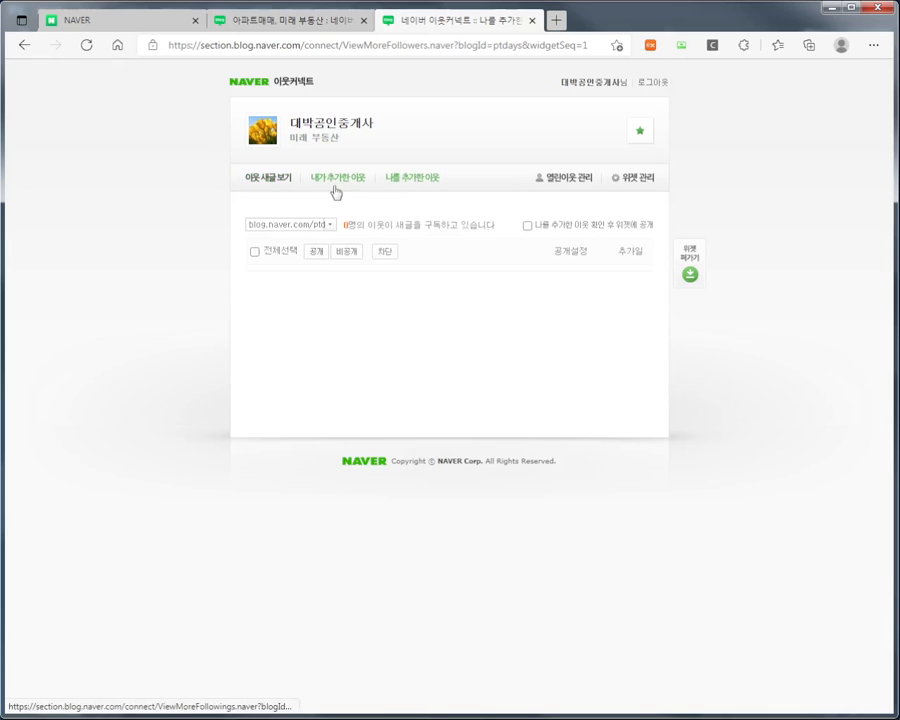
pyautogui.click(336, 191)
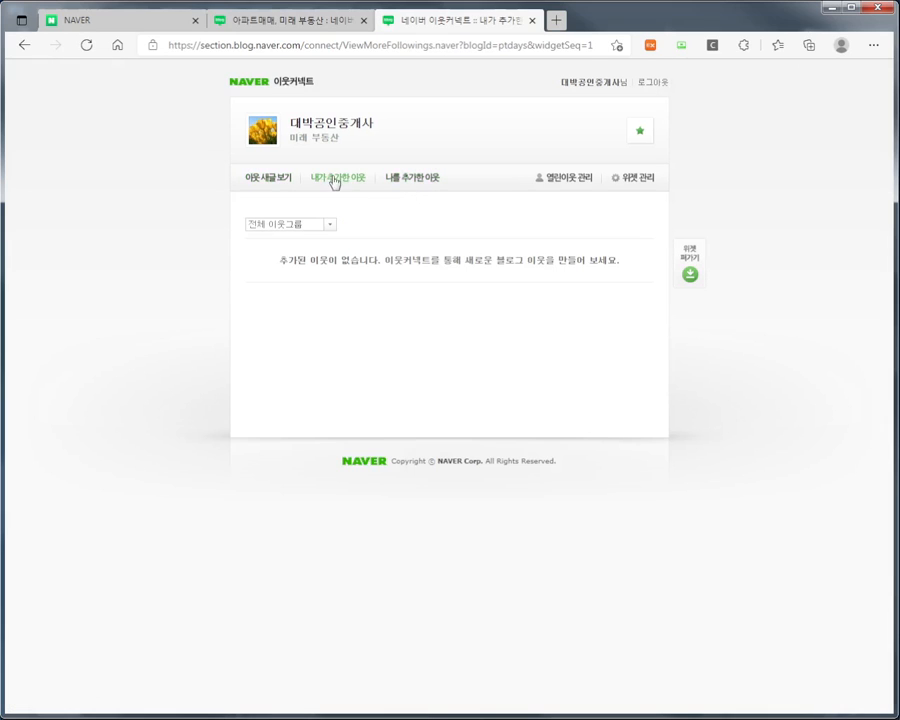
pyautogui.click(404, 179)
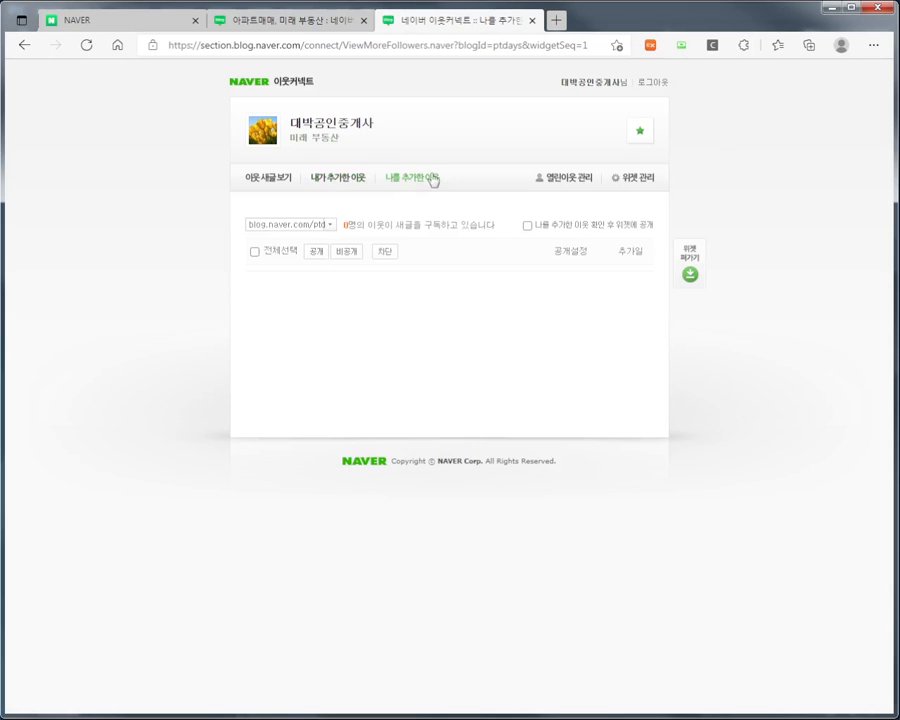
pyautogui.click(572, 186)
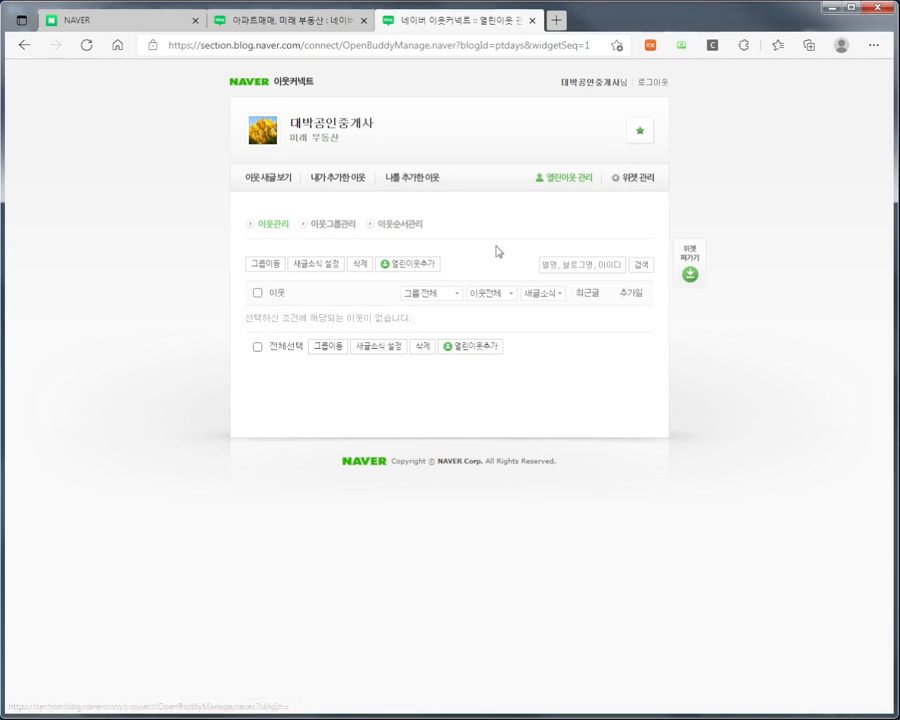
pyautogui.click(532, 20)
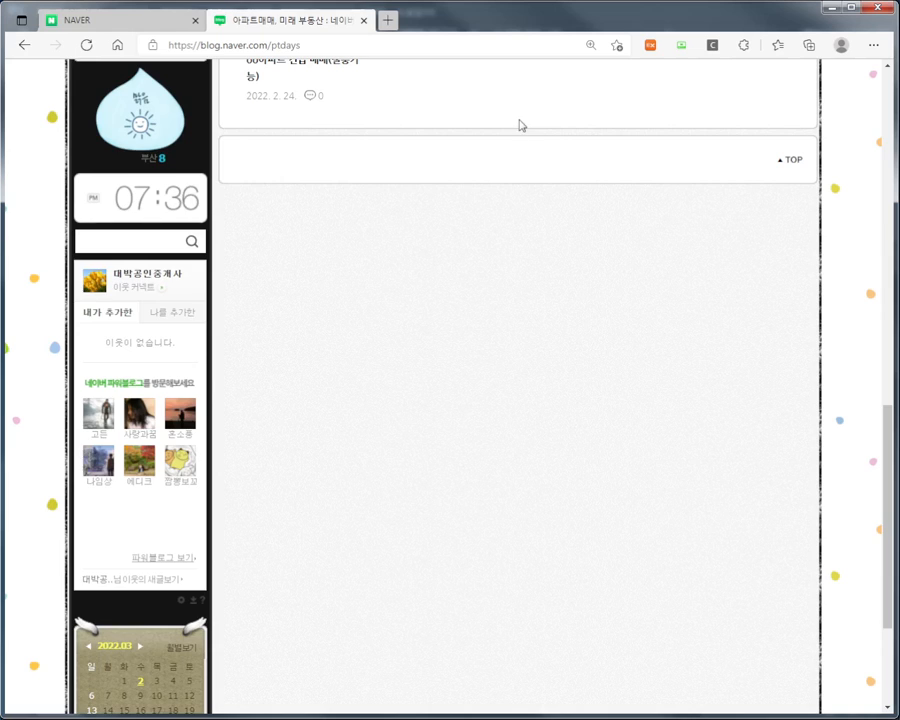
# Step: Open the 서로이웃 신청 page in the blog's management settings
pyautogui.scroll(15, 573, 240)
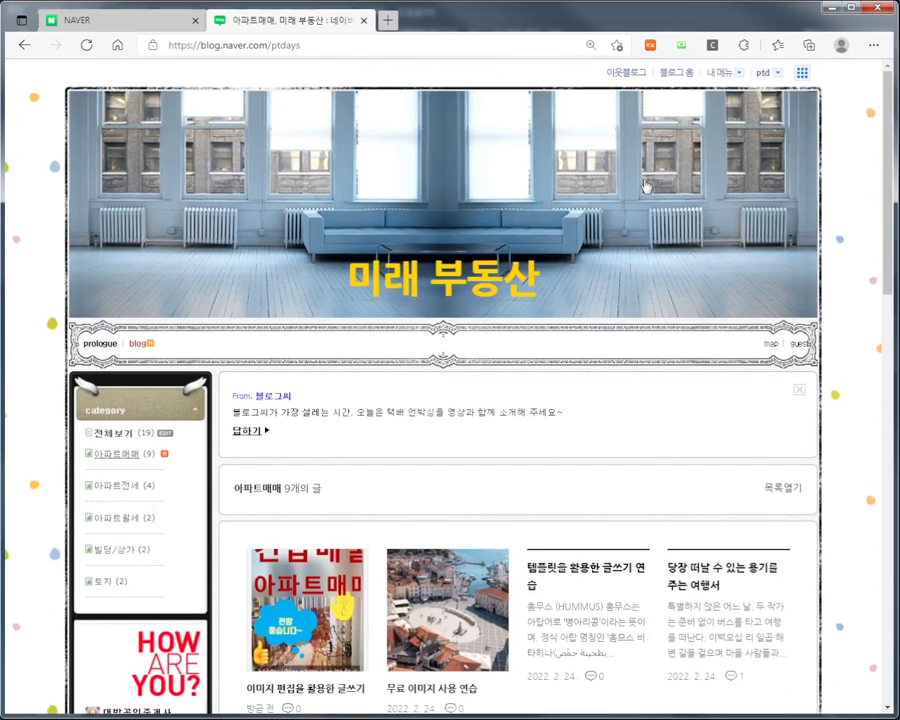
pyautogui.click(722, 75)
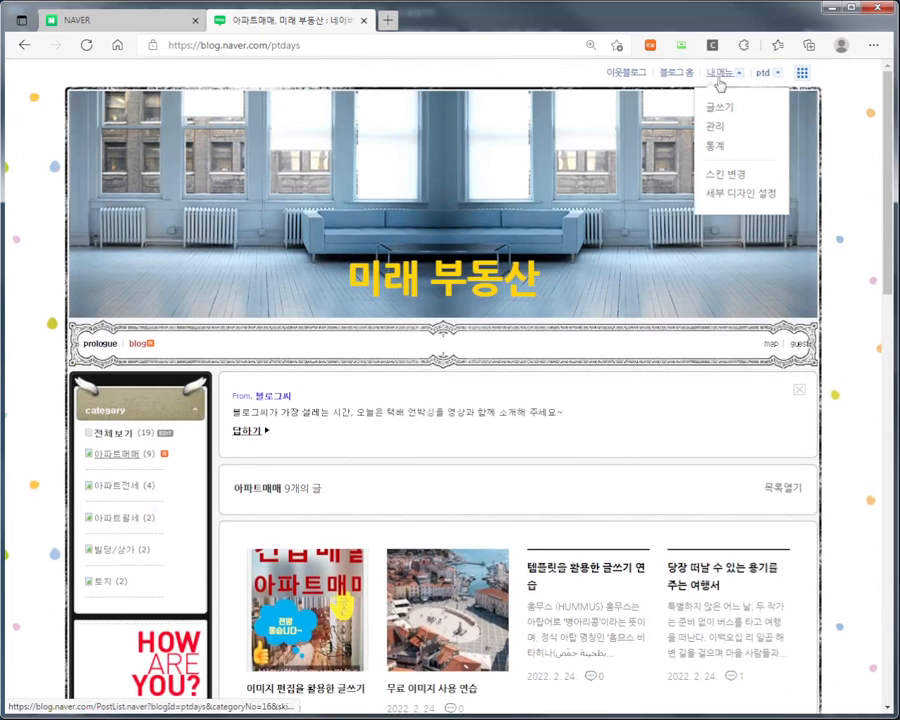
pyautogui.click(712, 127)
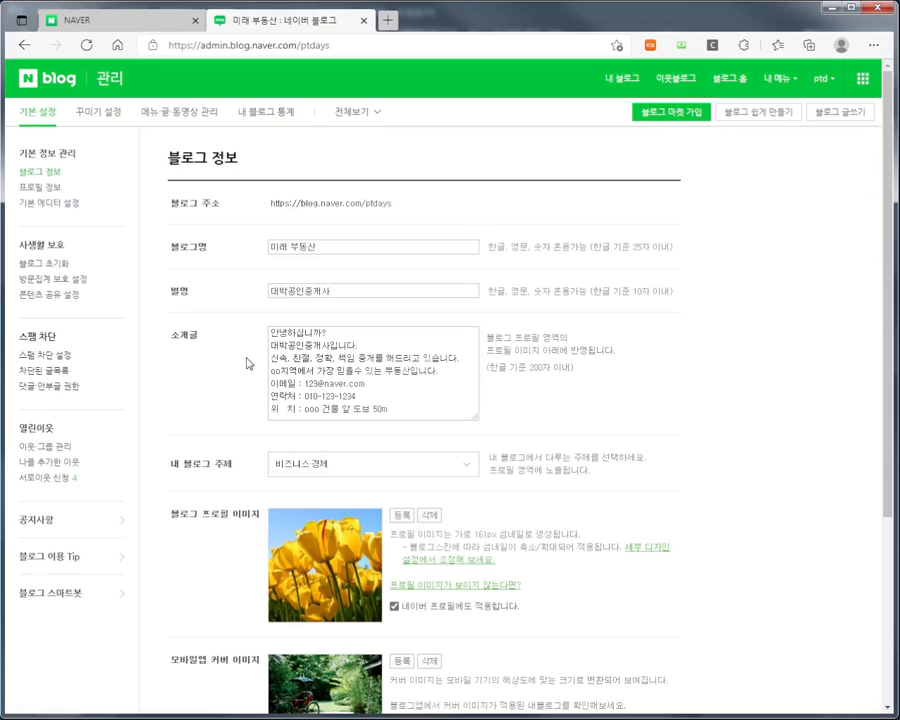
pyautogui.click(42, 480)
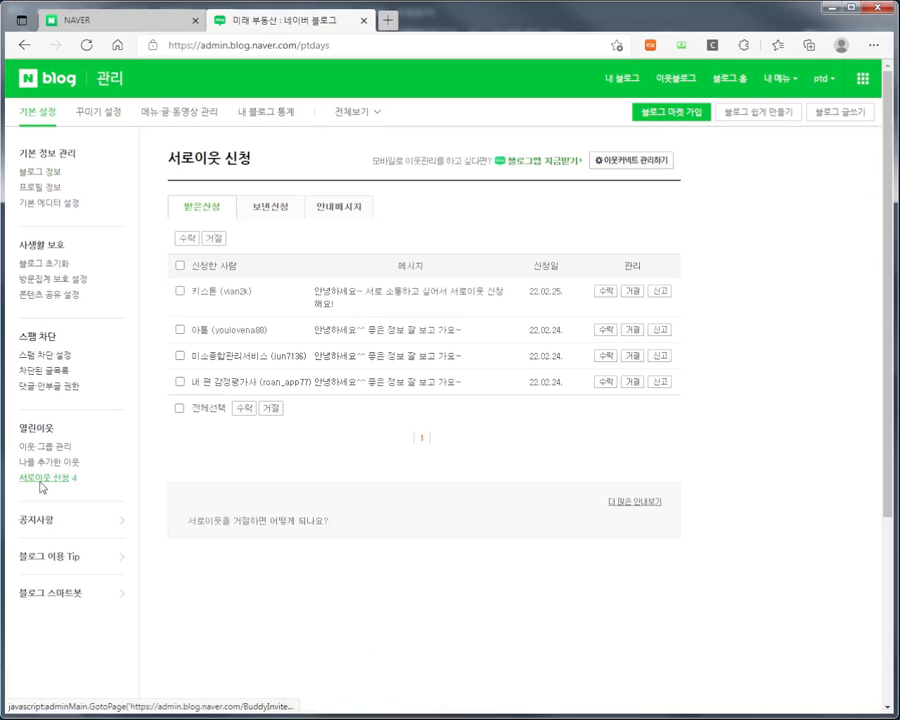
# Step: Examine the applicants and their messages in the received 서로이웃 신청 list
pyautogui.moveTo(13, 466)
pyautogui.mouseDown()
pyautogui.moveTo(60, 489)
pyautogui.moveTo(91, 490)
pyautogui.mouseUp()
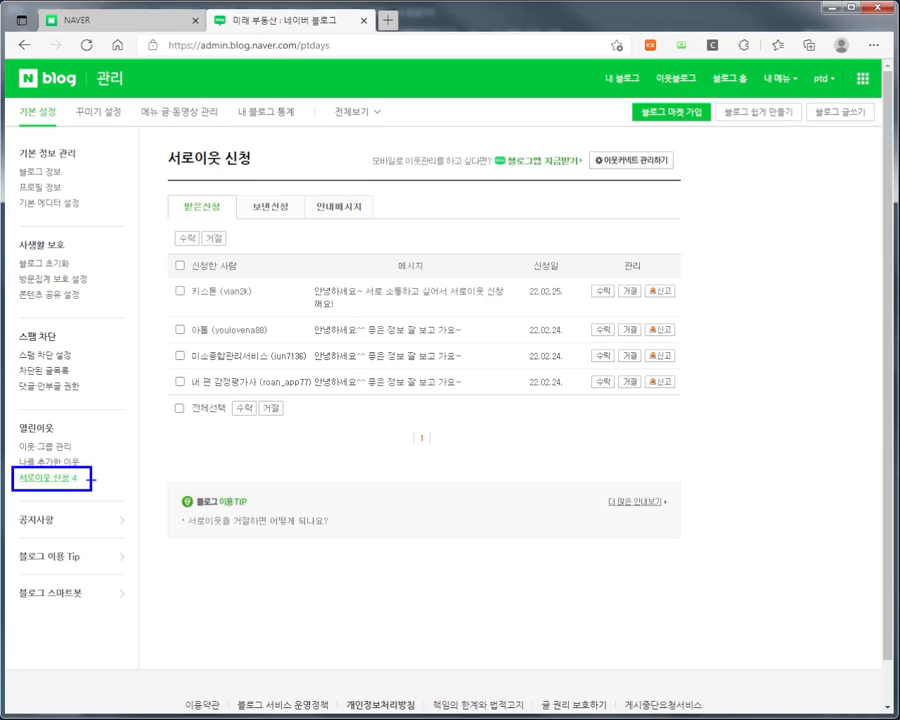
pyautogui.moveTo(87, 471)
pyautogui.mouseDown()
pyautogui.moveTo(108, 402)
pyautogui.moveTo(160, 310)
pyautogui.mouseUp()
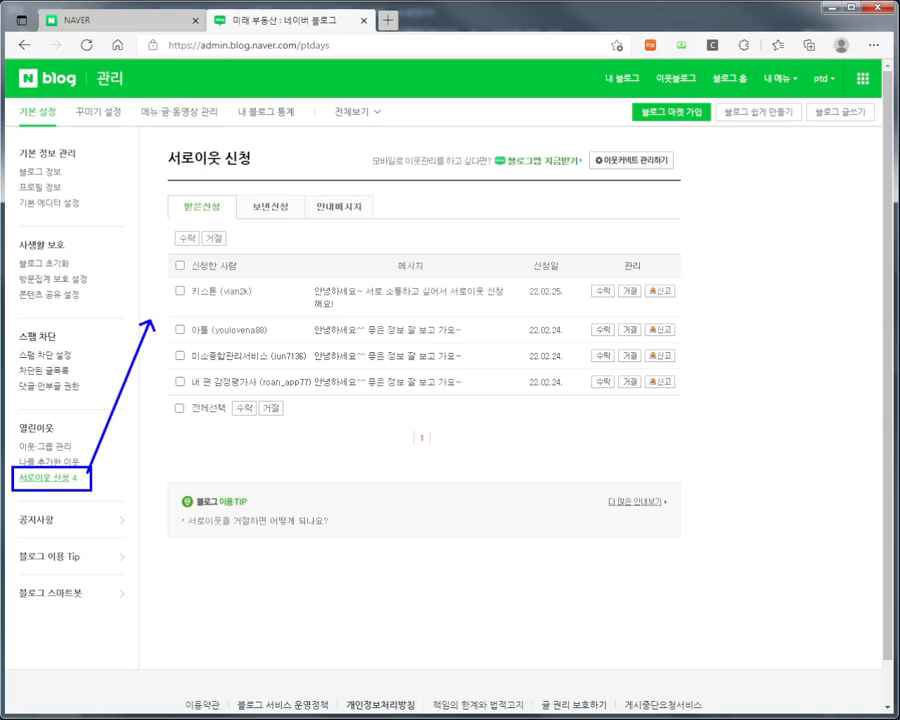
pyautogui.moveTo(88, 478); pyautogui.dragTo(165, 319)
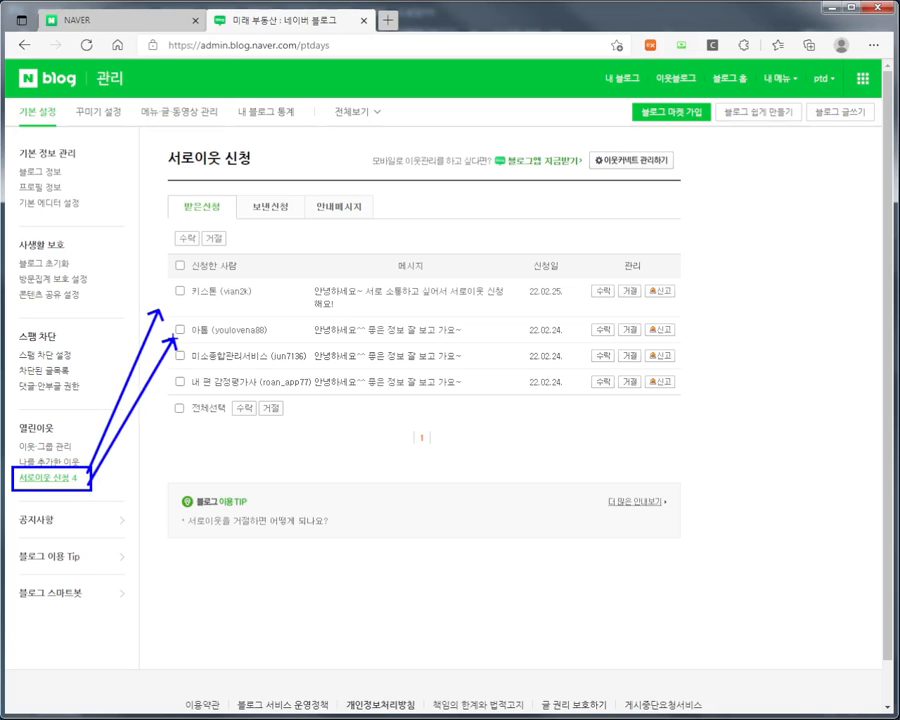
pyautogui.moveTo(90, 479); pyautogui.dragTo(163, 352)
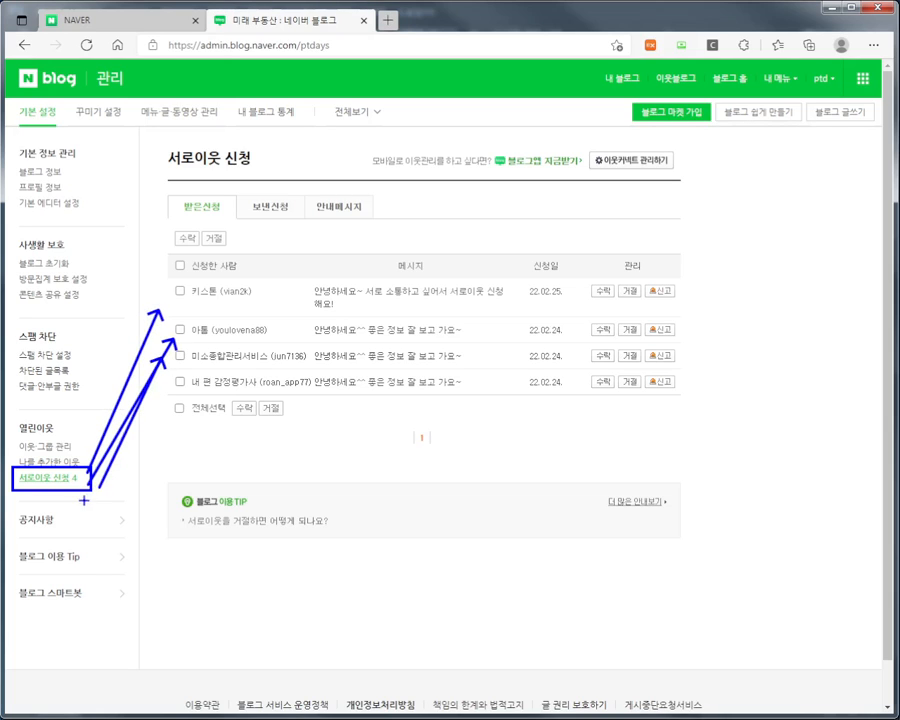
pyautogui.moveTo(86, 497); pyautogui.dragTo(168, 390)
pyautogui.moveTo(343, 390); pyautogui.dragTo(448, 390)
pyautogui.moveTo(392, 367); pyautogui.dragTo(452, 362)
pyautogui.moveTo(387, 342); pyautogui.dragTo(429, 341)
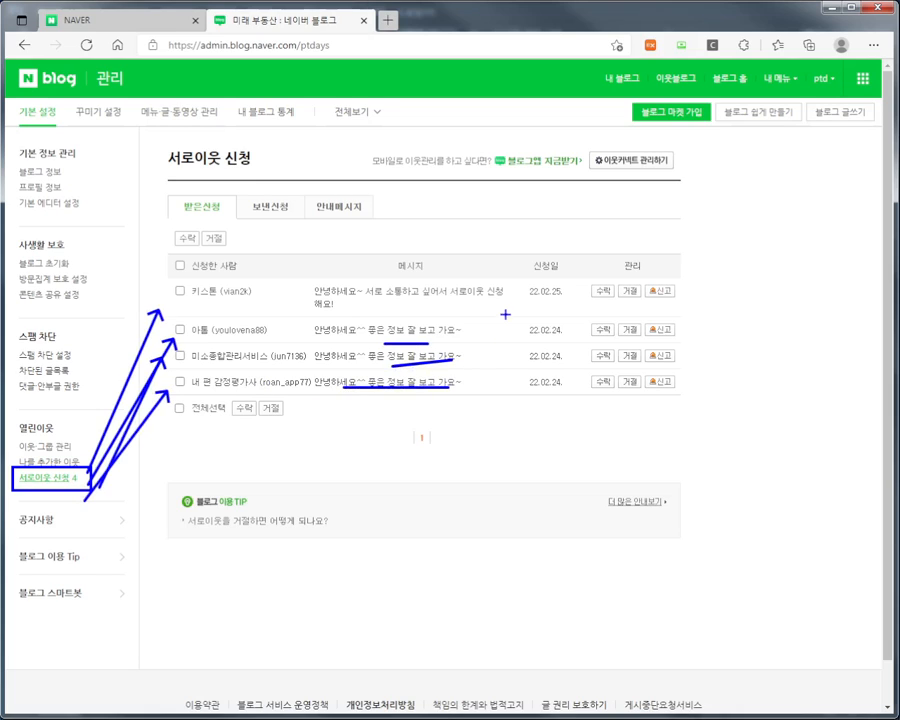
# Step: Examine the 신청일 dates and the 수락 and 거절 options of the received neighbour requests
pyautogui.moveTo(509, 268); pyautogui.dragTo(581, 405)
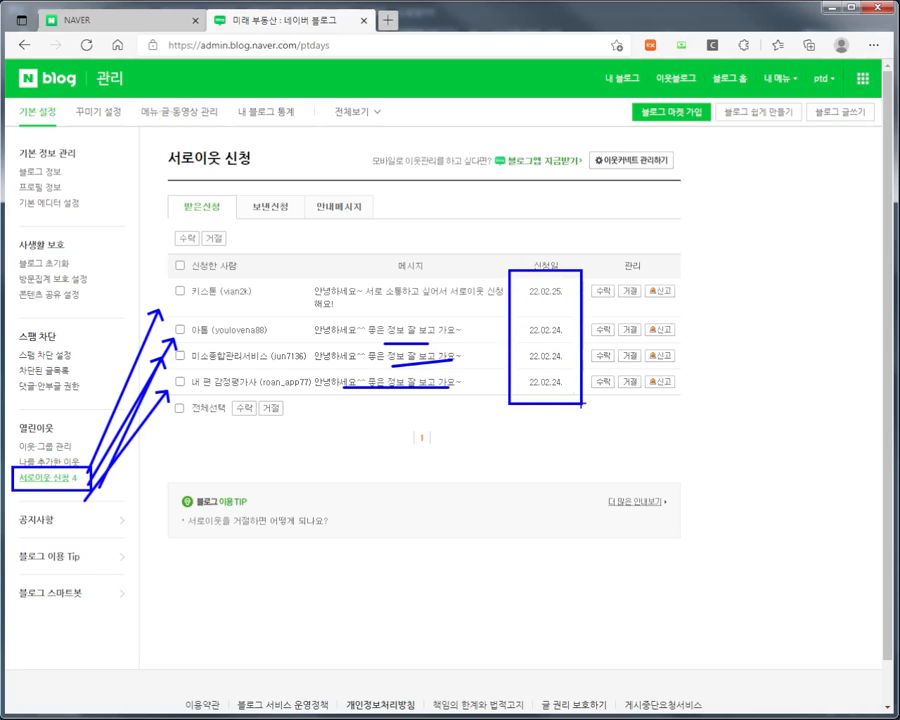
pyautogui.moveTo(594, 273); pyautogui.dragTo(641, 310)
pyautogui.moveTo(600, 373); pyautogui.dragTo(611, 386)
pyautogui.moveTo(238, 466)
pyautogui.mouseDown()
pyautogui.moveTo(205, 240)
pyautogui.moveTo(422, 432)
pyautogui.moveTo(183, 478)
pyautogui.mouseUp()
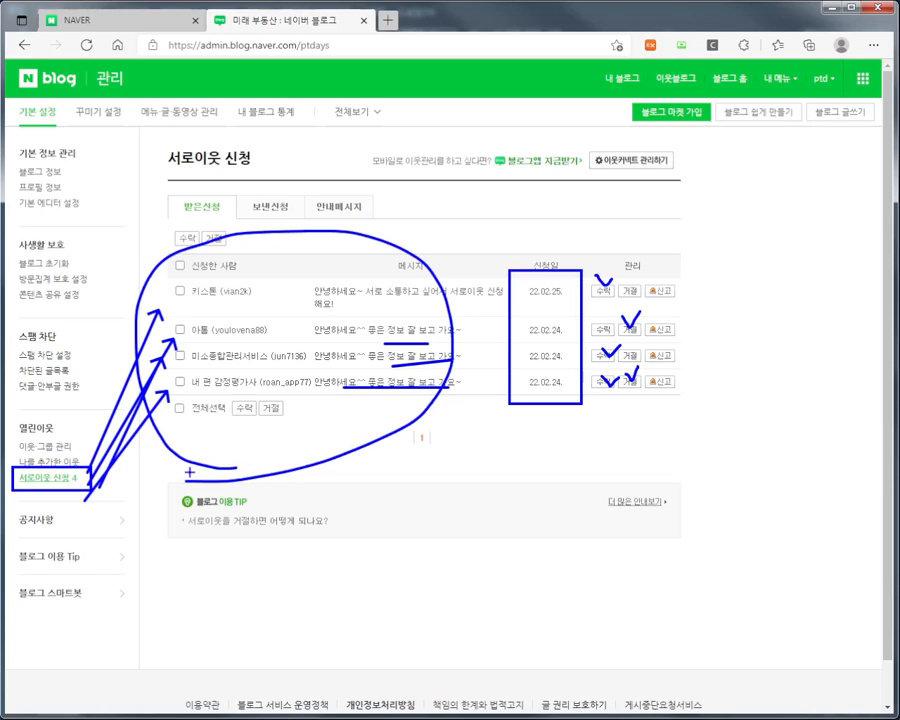
pyautogui.press('e')
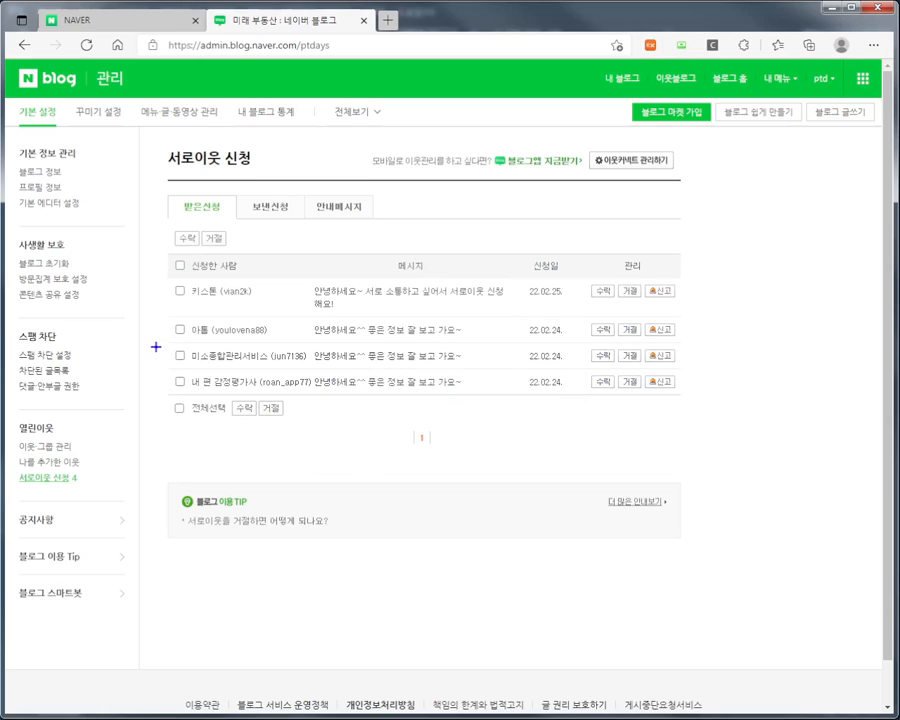
pyautogui.moveTo(162, 139); pyautogui.dragTo(263, 170)
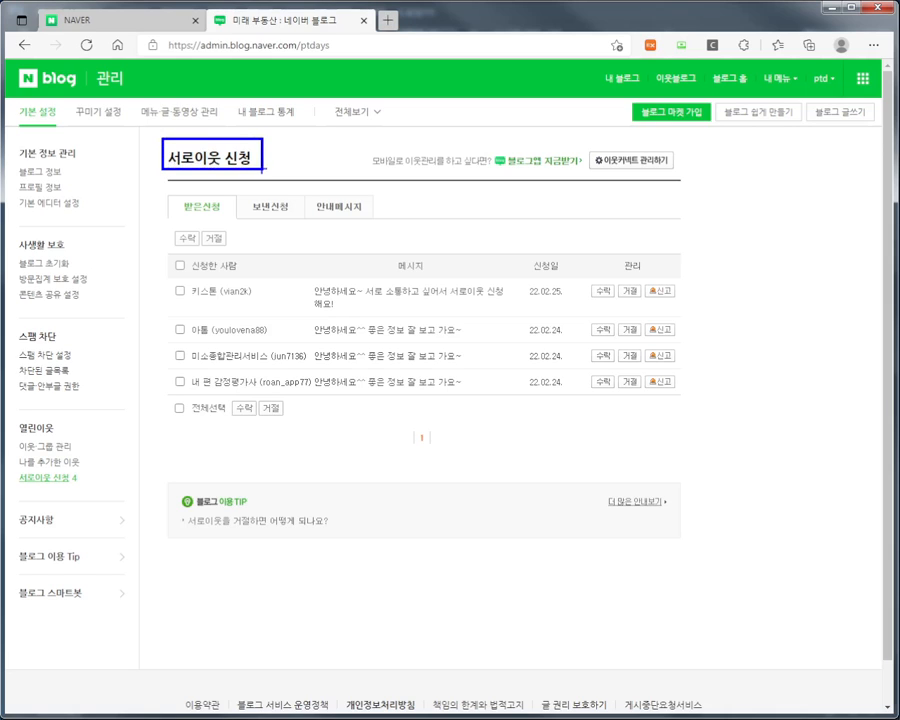
pyautogui.moveTo(249, 245)
pyautogui.mouseDown()
pyautogui.moveTo(249, 276)
pyautogui.moveTo(328, 273)
pyautogui.mouseUp()
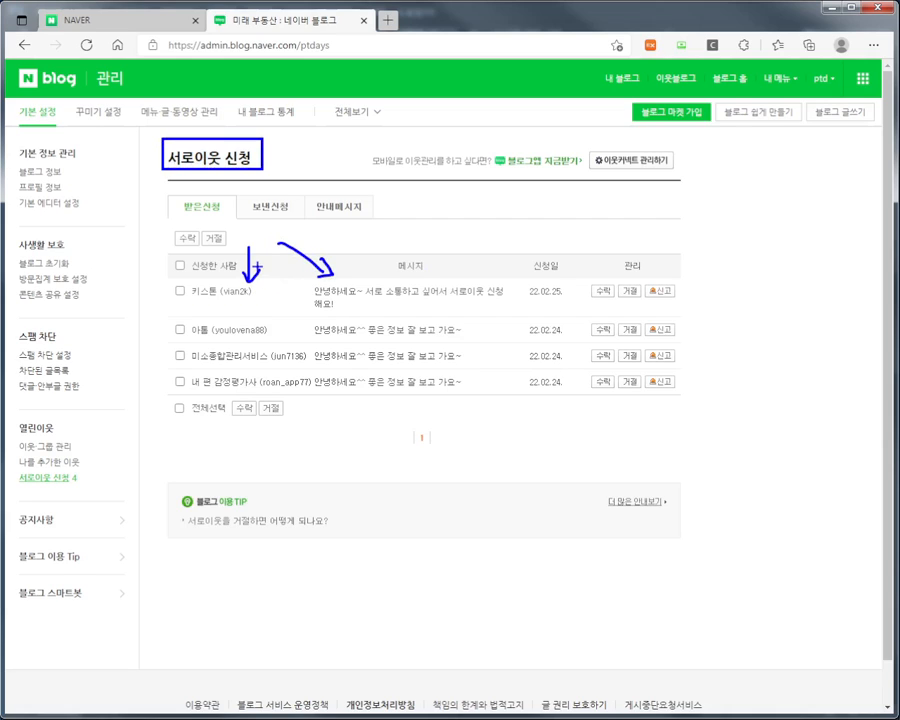
pyautogui.press('Escape')
# Step: Review the 보낸신청 and 안내메시지 views of the neighbour requests, and return to 받은신청
pyautogui.click(268, 207)
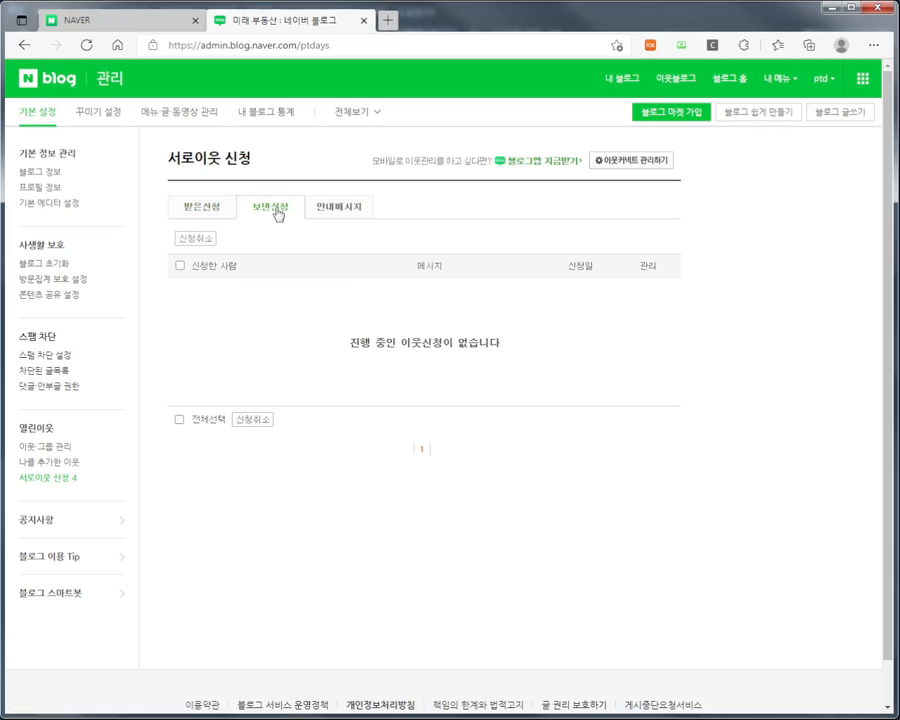
pyautogui.click(345, 210)
pyautogui.click(193, 209)
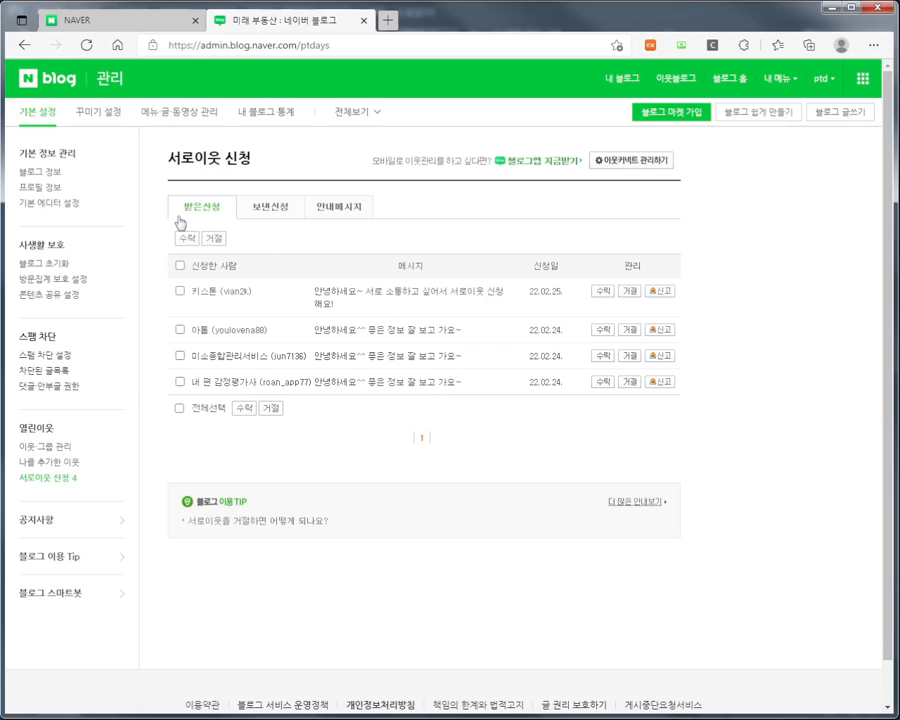
# Step: Return to the blog from its management page and look through the 아파트매매 post list again
pyautogui.click(627, 79)
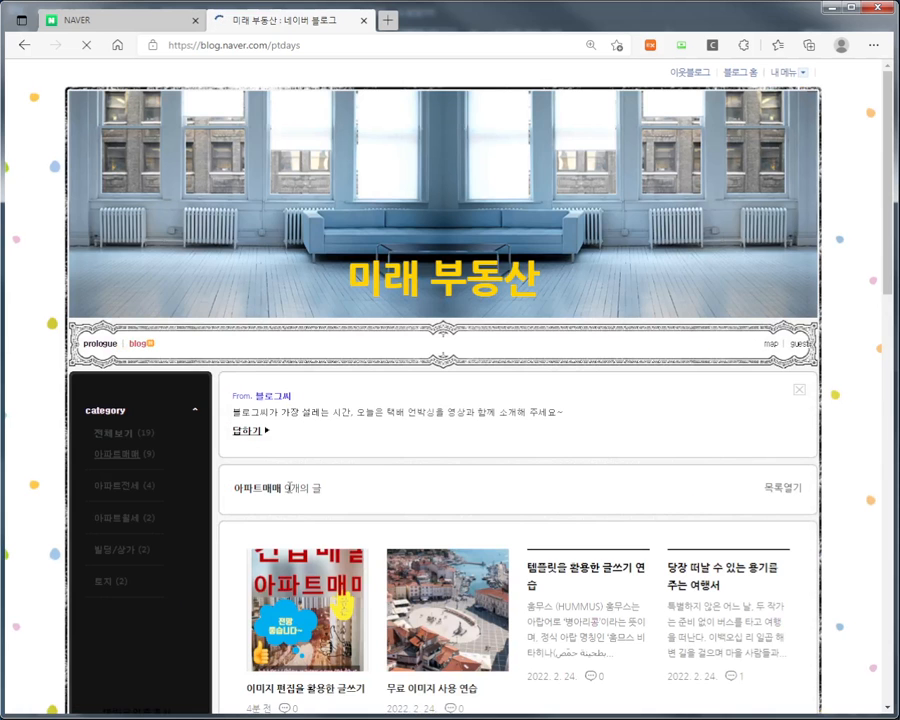
pyautogui.scroll(-6, 456, 414)
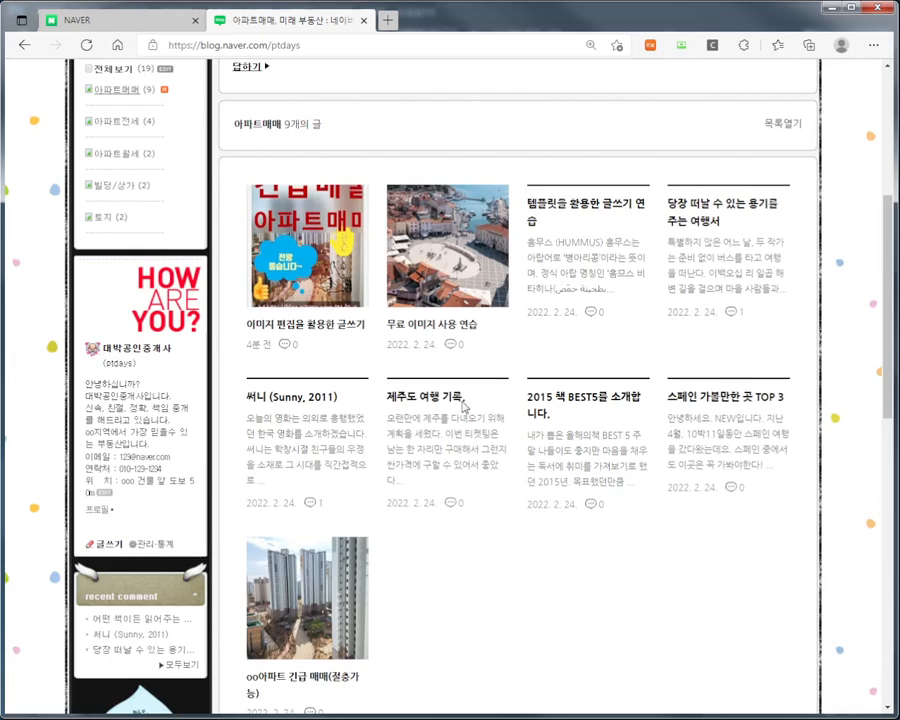
pyautogui.scroll(-4, 462, 440)
pyautogui.scroll(9, 372, 436)
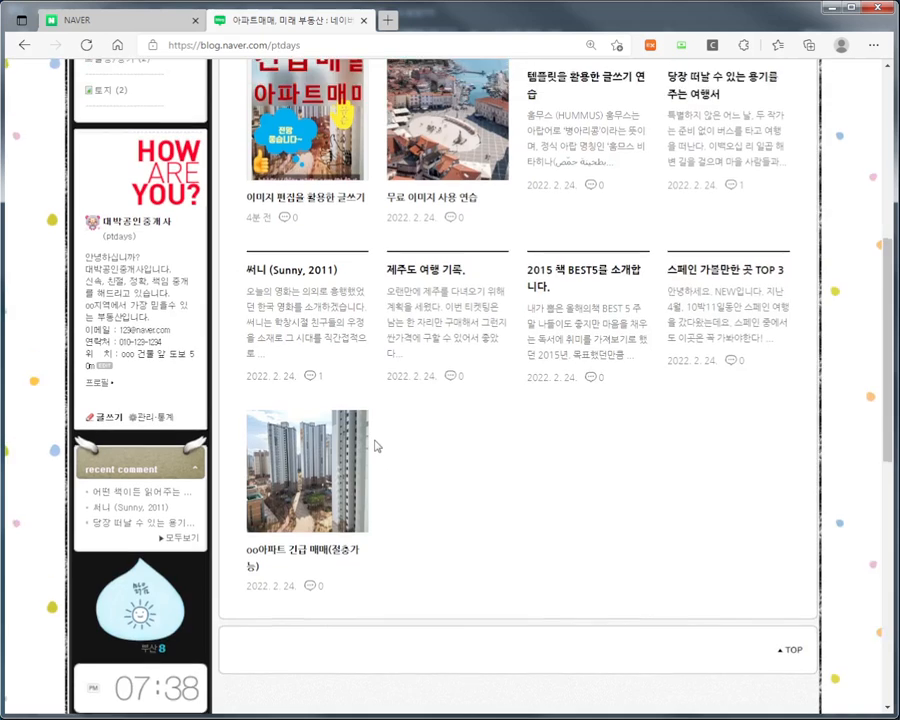
pyautogui.scroll(1, 376, 446)
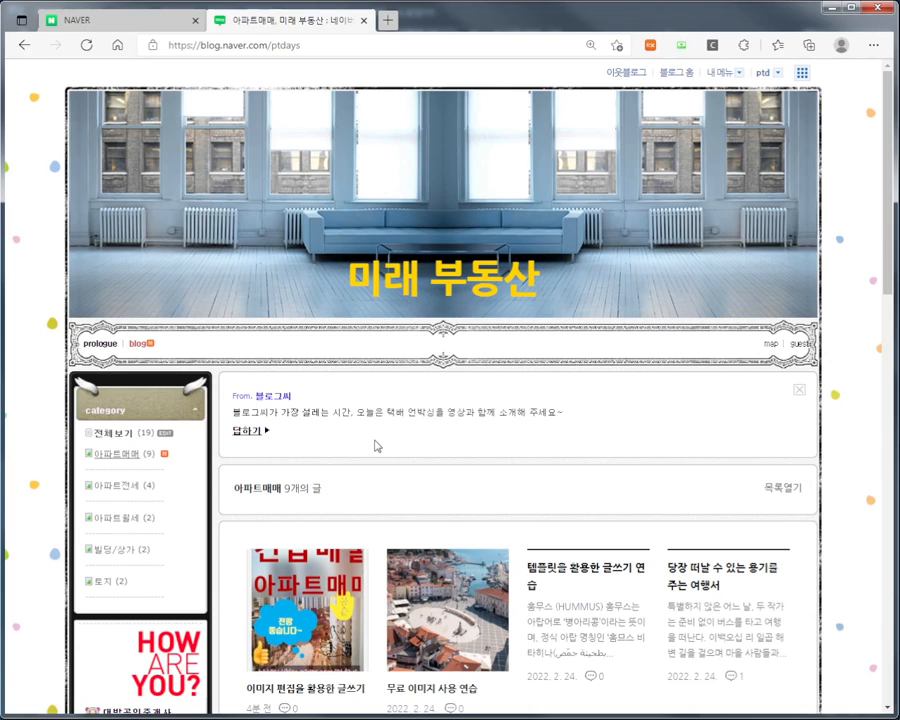
pyautogui.scroll(-3, 416, 398)
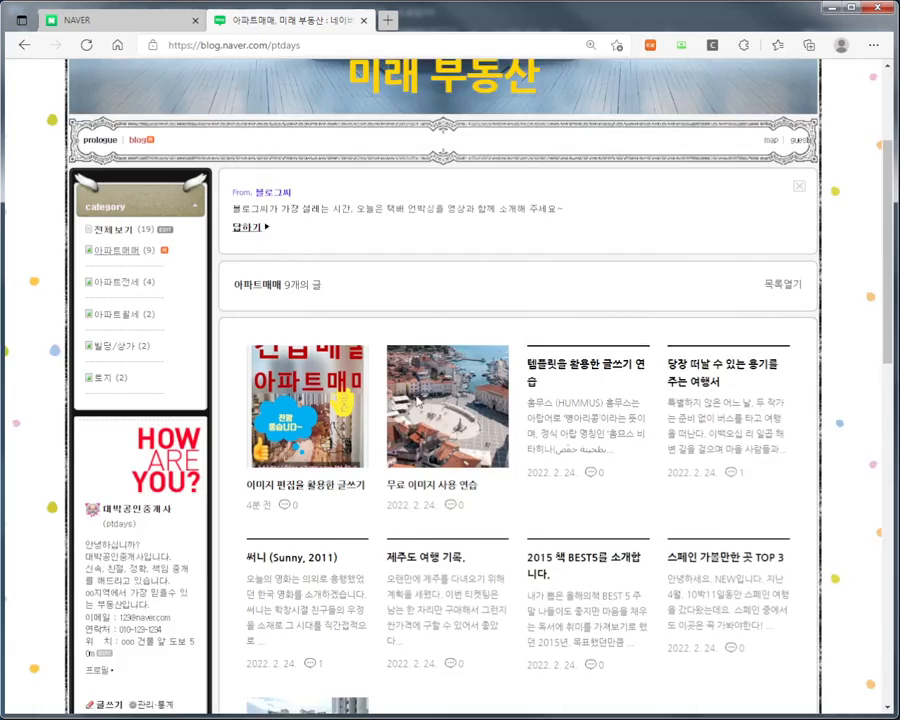
# Step: Examine the blog's title banner, category list and the thumbnails and text previews of the 아파트매매 posts
pyautogui.scroll(-5, 416, 399)
pyautogui.scroll(7, 414, 438)
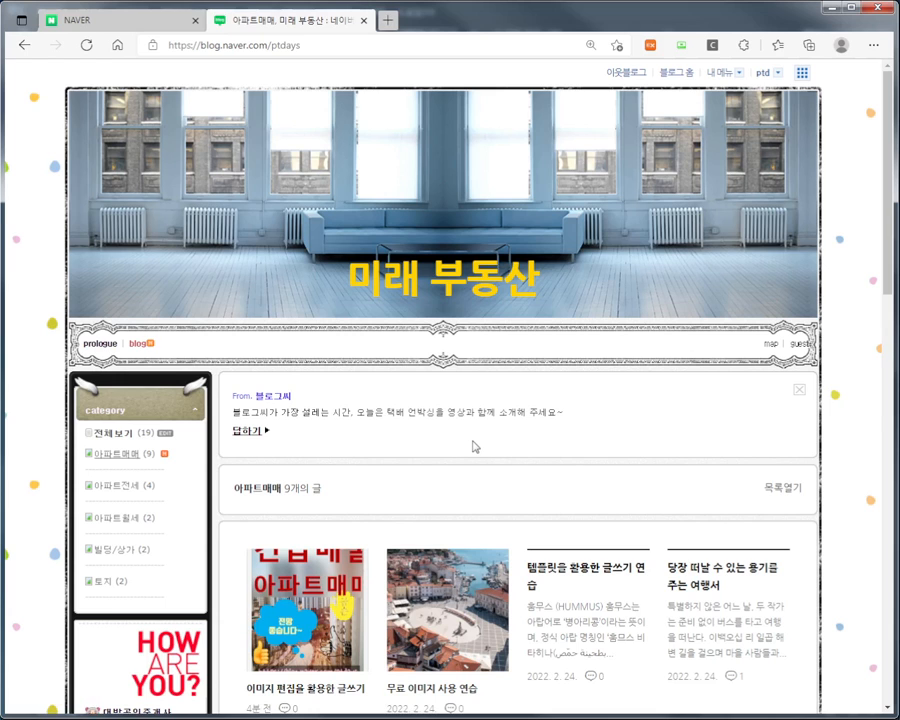
pyautogui.scroll(-1, 165, 330)
pyautogui.scroll(-2, 165, 330)
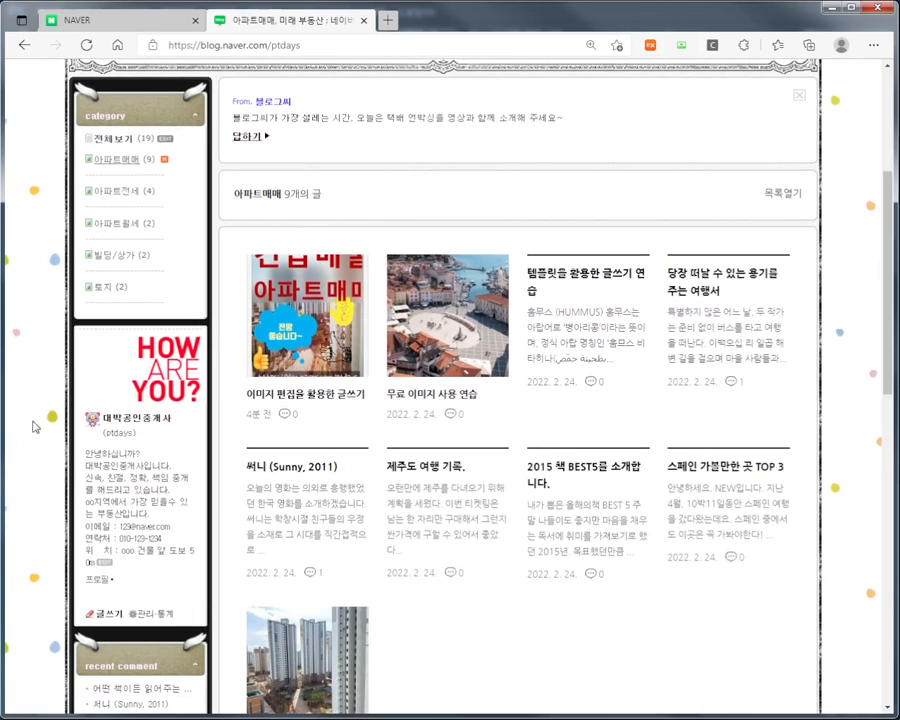
pyautogui.scroll(3, 302, 326)
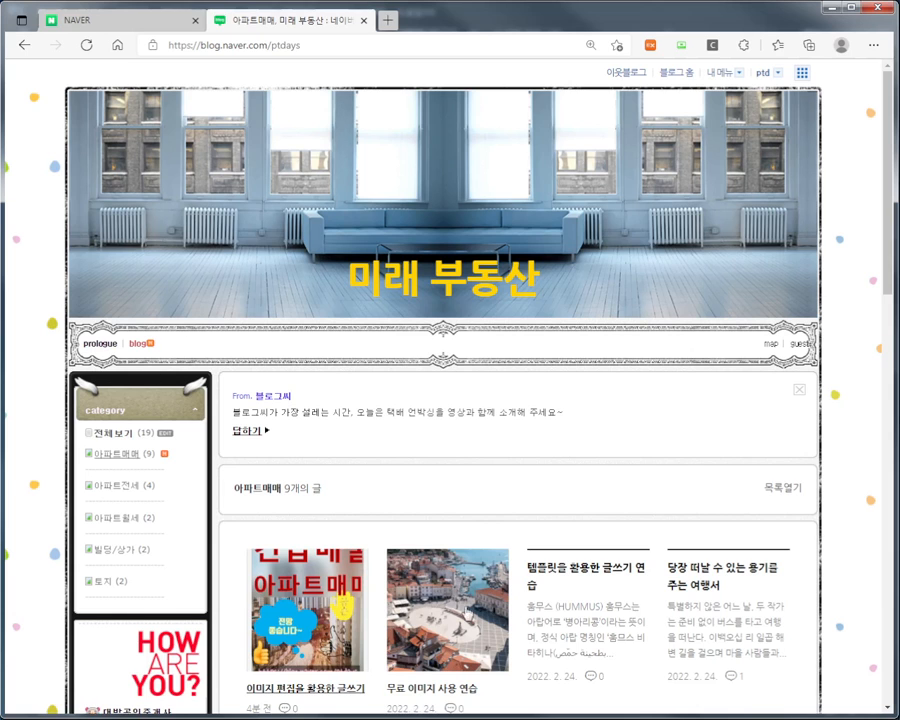
pyautogui.scroll(-2, 255, 365)
pyautogui.scroll(-2, 255, 365)
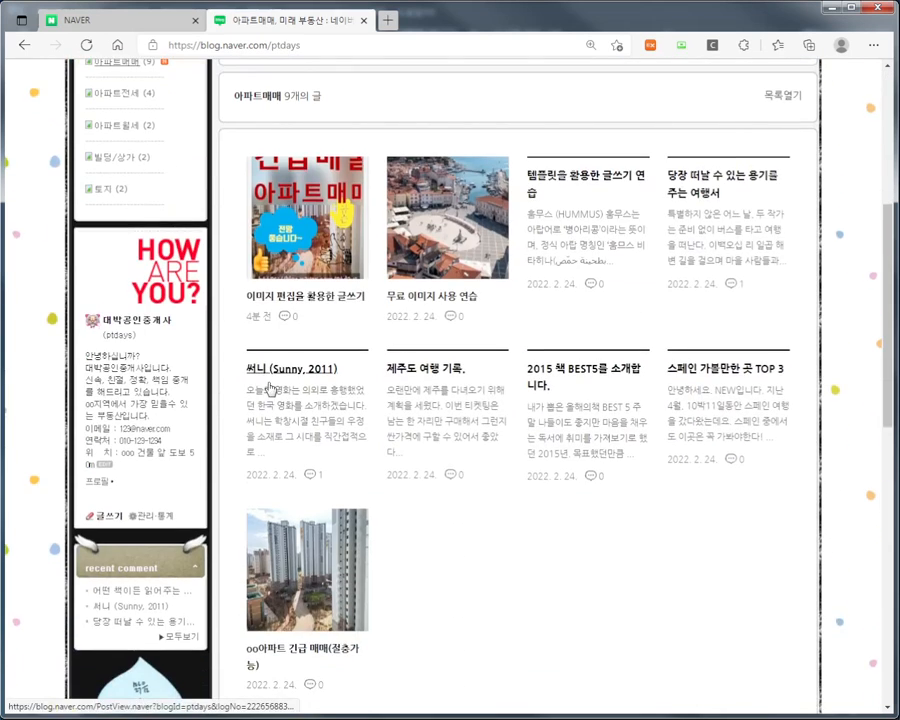
pyautogui.scroll(4, 240, 366)
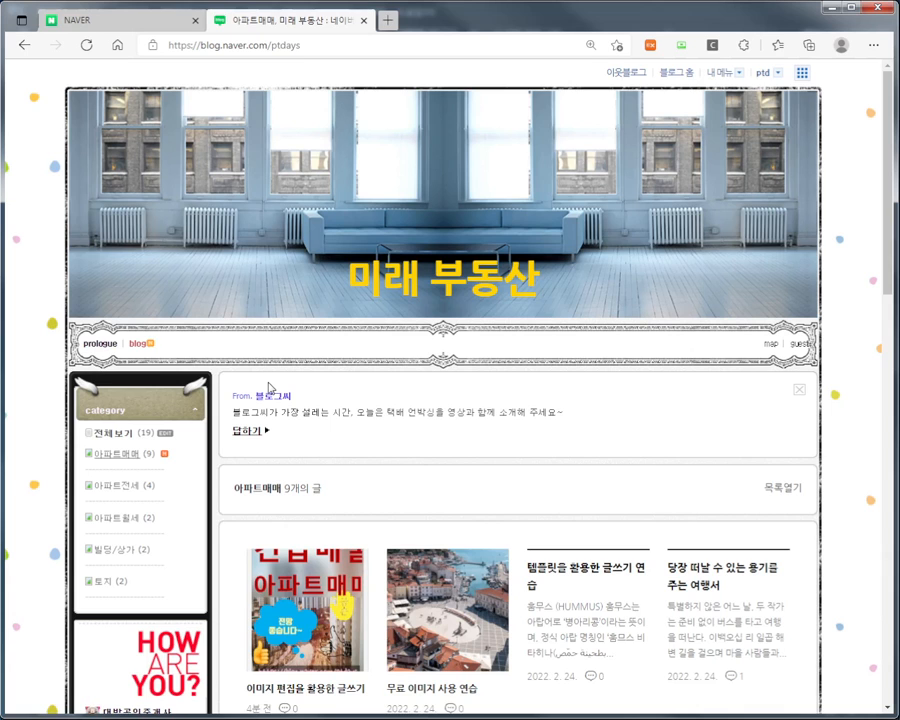
pyautogui.scroll(-5, 340, 428)
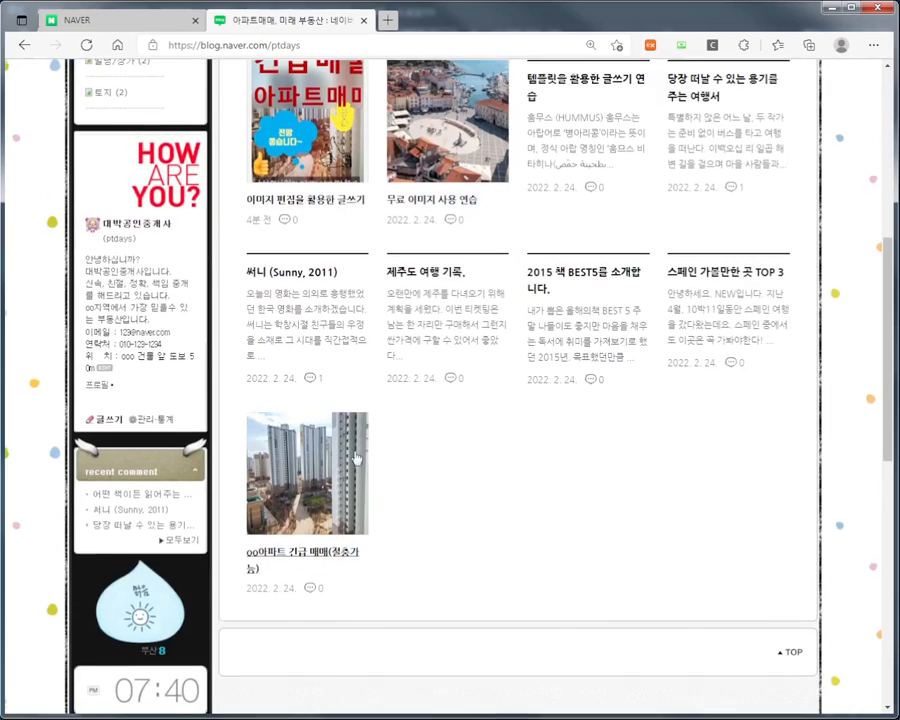
pyautogui.scroll(5, 362, 460)
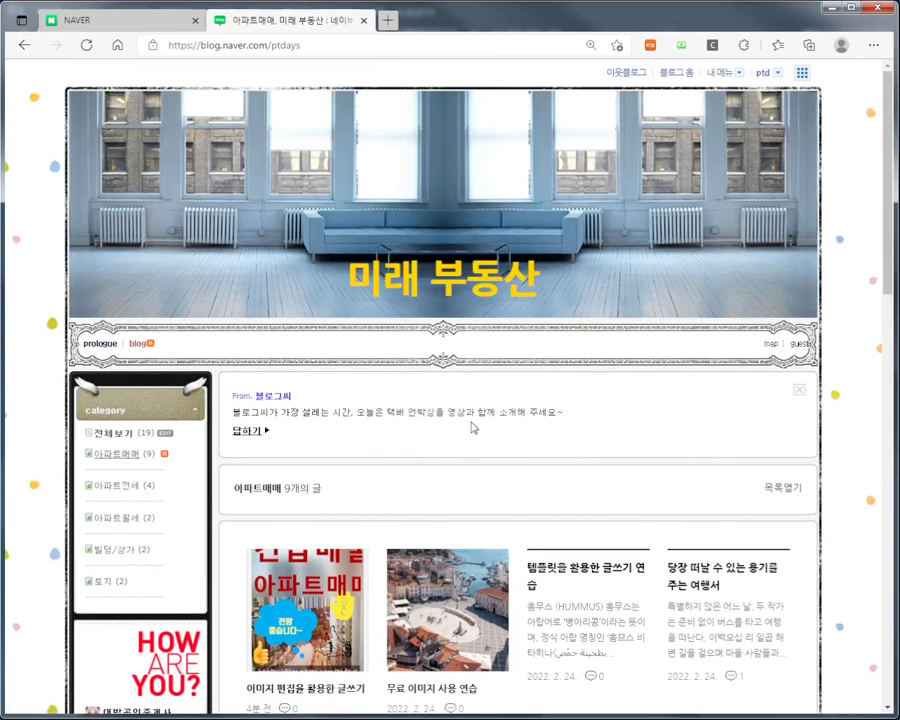
pyautogui.scroll(-8, 492, 424)
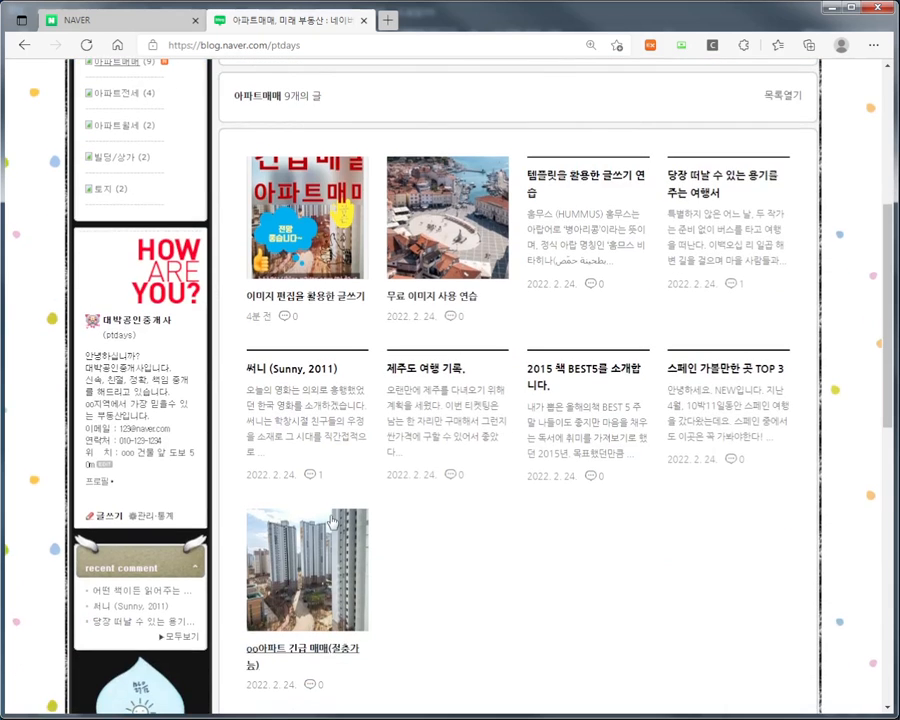
pyautogui.scroll(9, 450, 533)
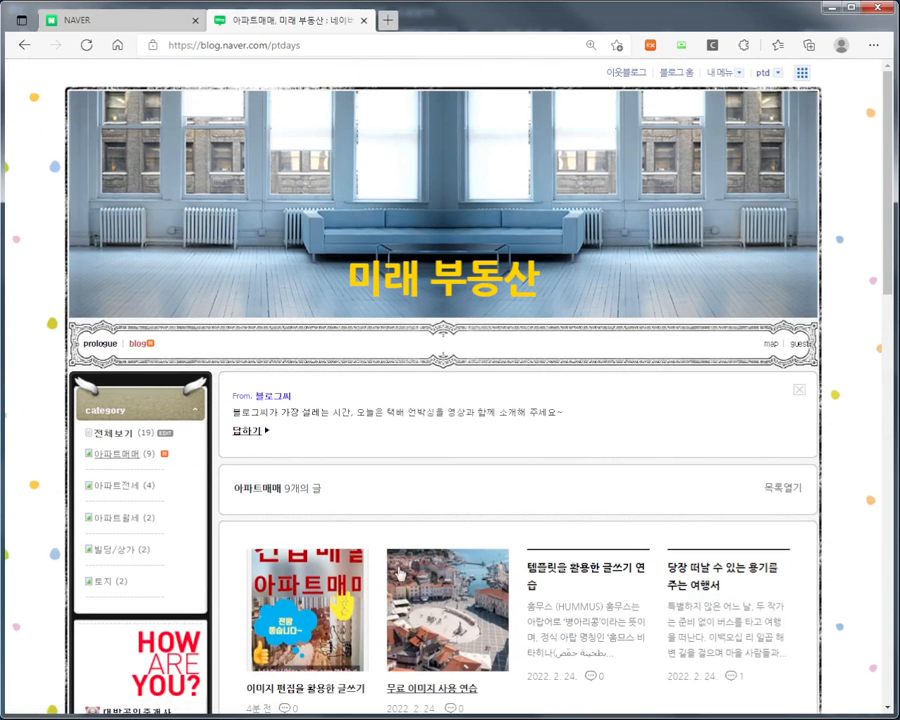
pyautogui.scroll(-3, 437, 437)
pyautogui.scroll(-3, 440, 450)
pyautogui.scroll(6, 446, 462)
pyautogui.scroll(-2, 400, 464)
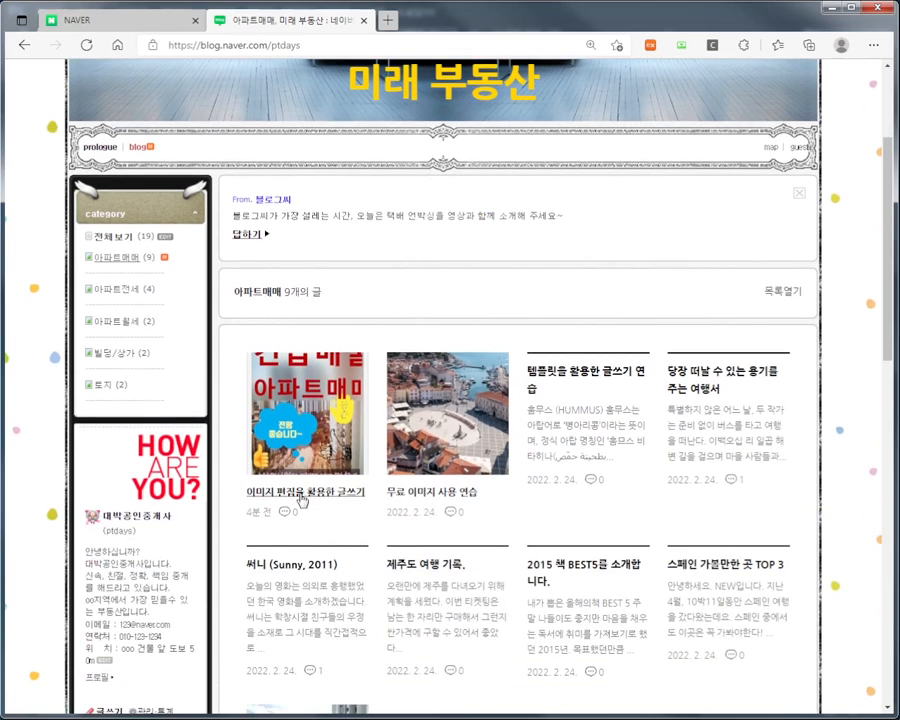
pyautogui.scroll(2, 305, 490)
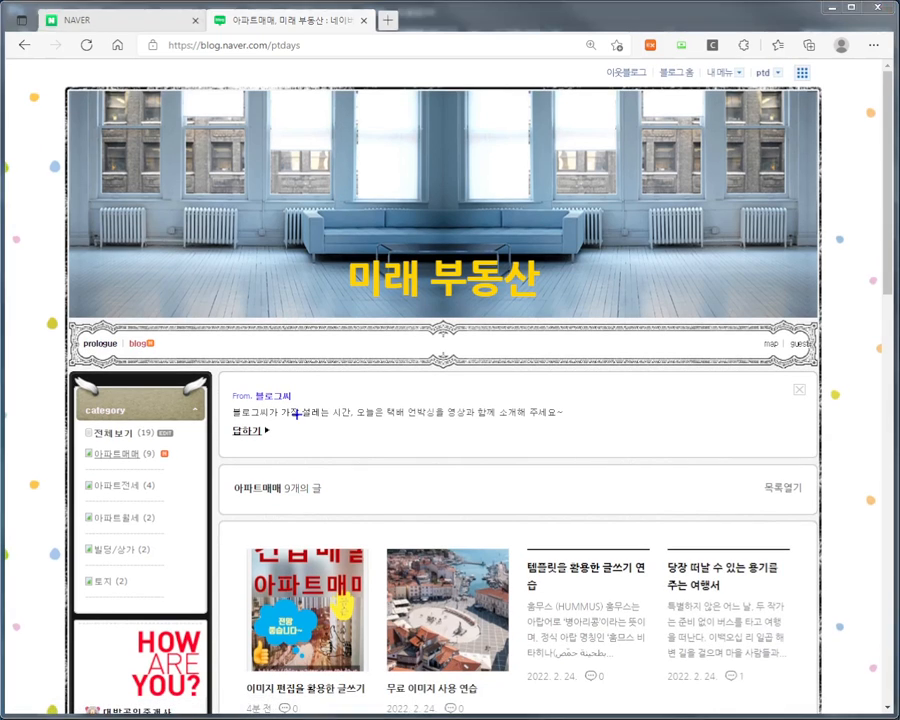
pyautogui.moveTo(158, 257); pyautogui.dragTo(242, 316)
pyautogui.moveTo(283, 263); pyautogui.dragTo(352, 317)
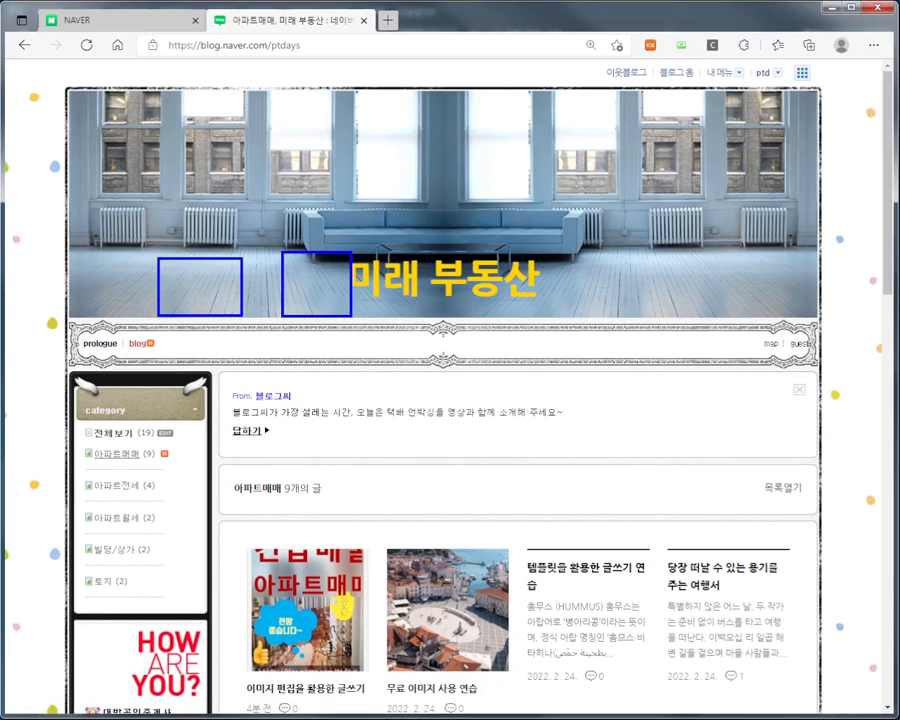
pyautogui.moveTo(395, 264); pyautogui.dragTo(498, 321)
pyautogui.moveTo(531, 264); pyautogui.dragTo(578, 331)
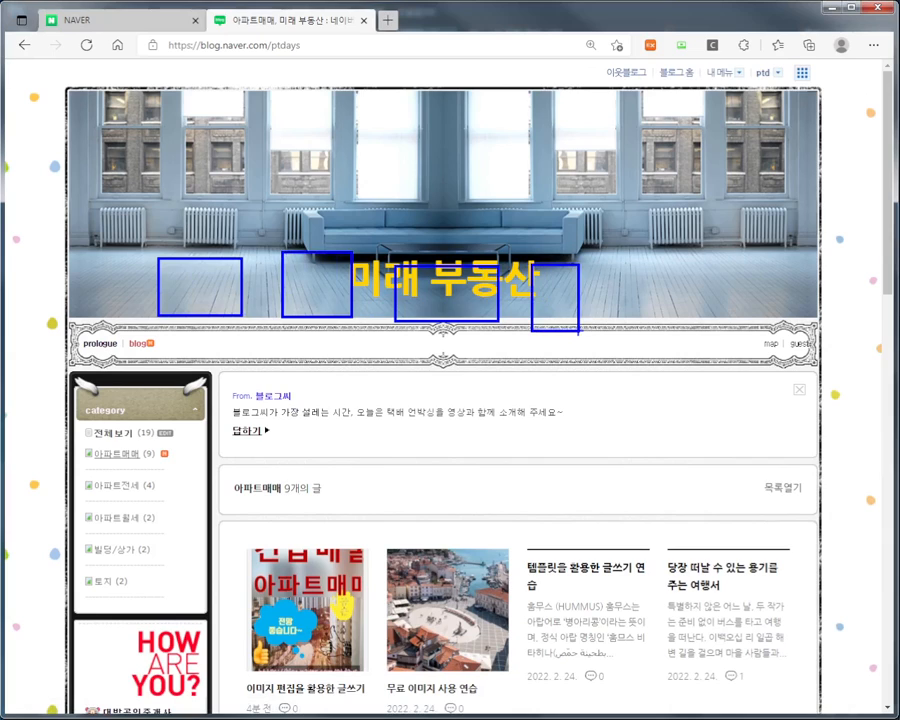
pyautogui.moveTo(193, 283); pyautogui.dragTo(130, 445)
pyautogui.moveTo(321, 282)
pyautogui.mouseDown()
pyautogui.moveTo(237, 388)
pyautogui.moveTo(120, 480)
pyautogui.mouseUp()
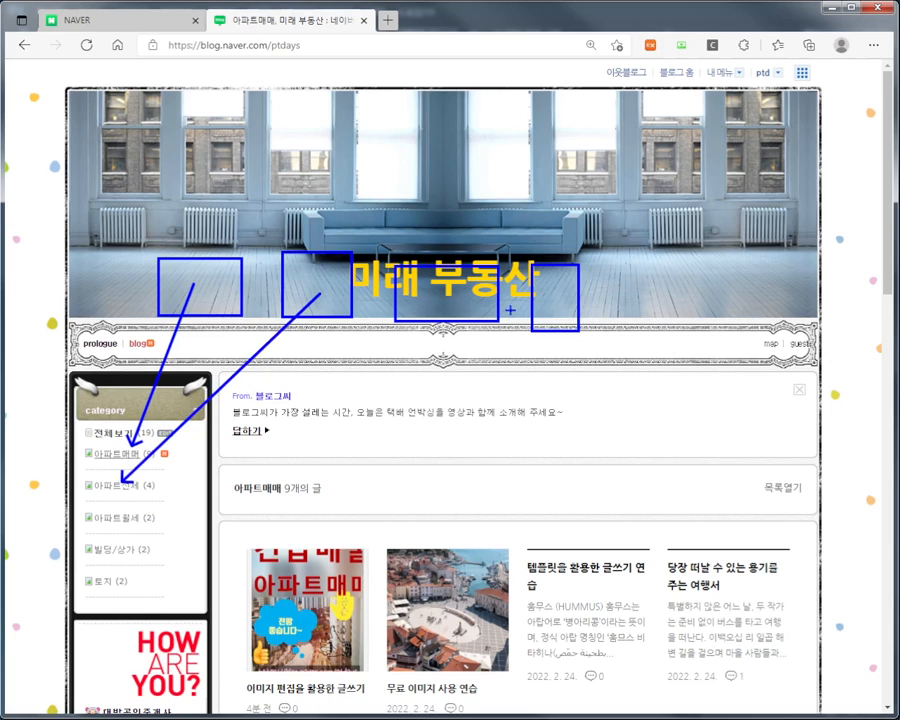
pyautogui.moveTo(468, 287); pyautogui.dragTo(145, 508)
pyautogui.moveTo(558, 310); pyautogui.dragTo(128, 551)
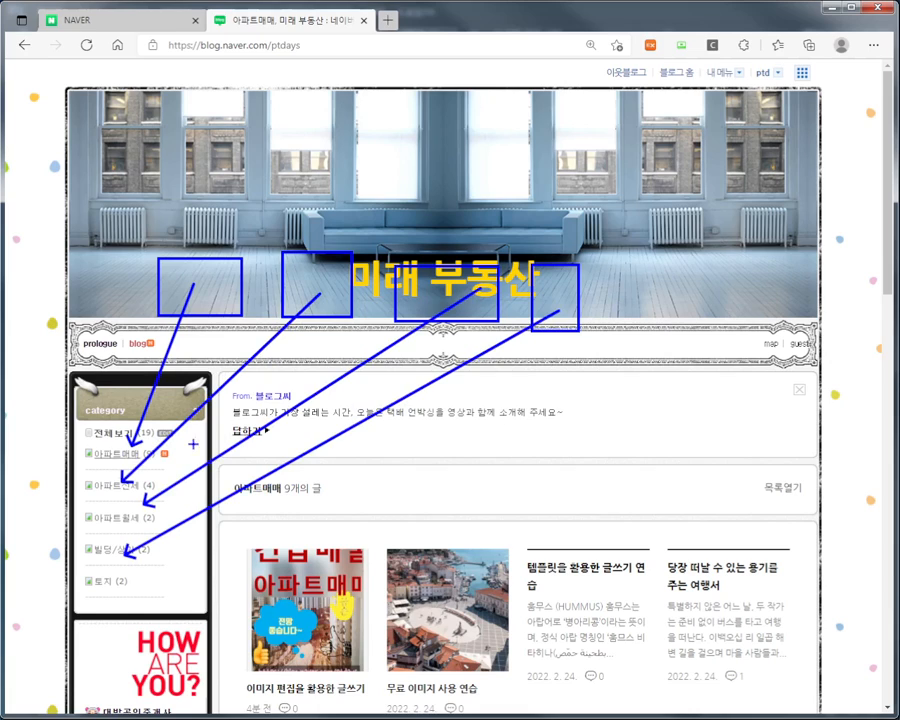
pyautogui.moveTo(229, 509); pyautogui.dragTo(794, 708)
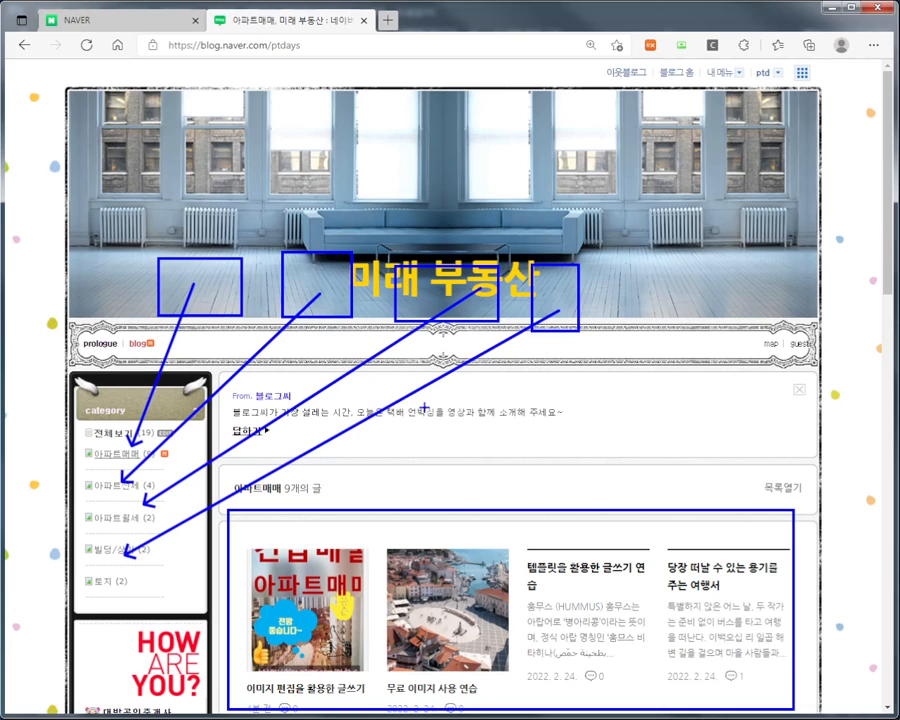
pyautogui.press('Escape')
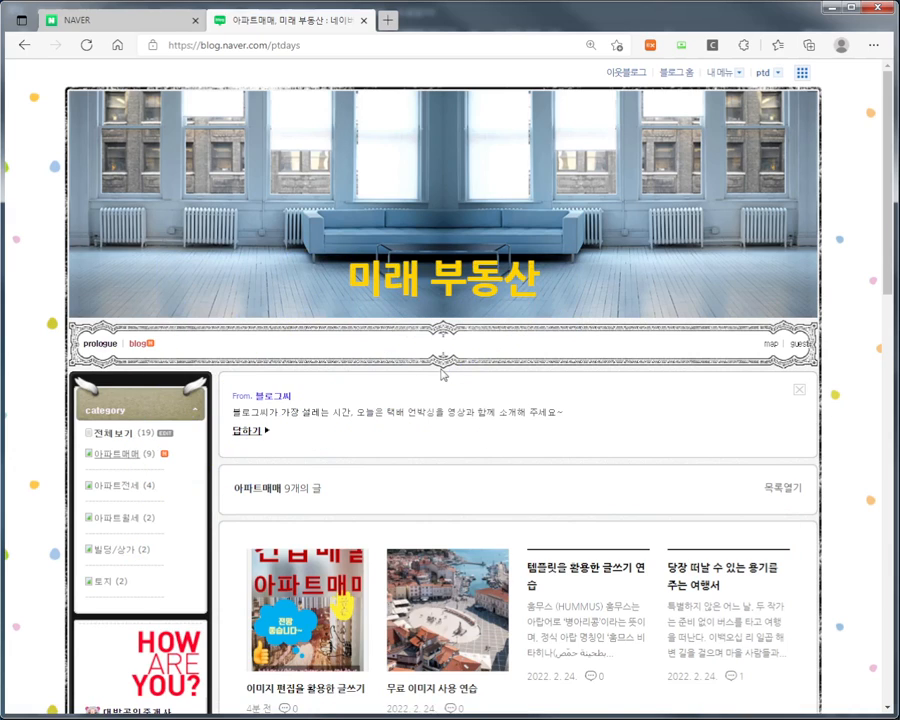